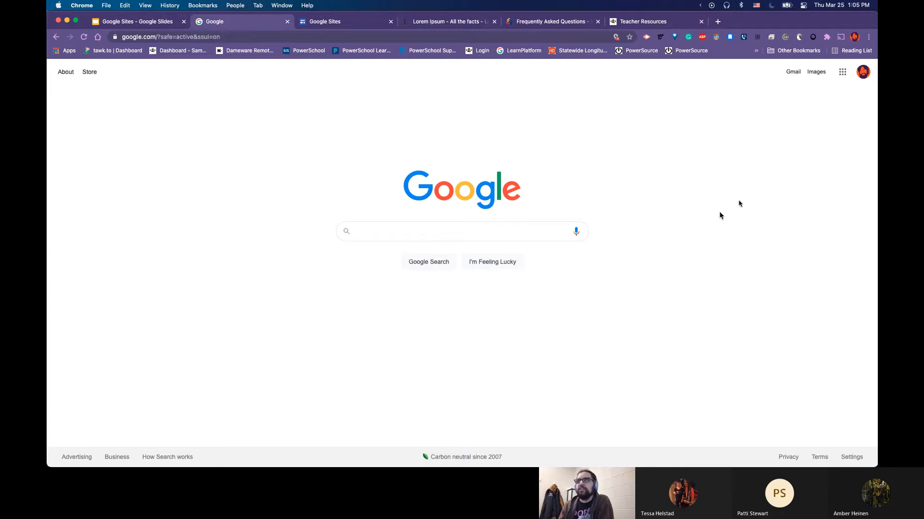
- Look through the Google apps list from the Google home page, and bring up the Google Sites home page
click(842, 77)
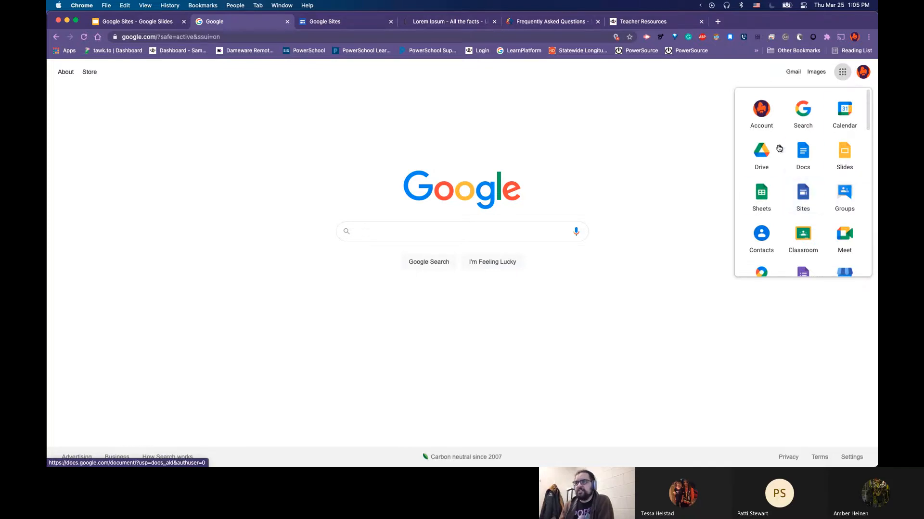
scroll(798, 187, down, 5)
scroll(808, 182, up, 2)
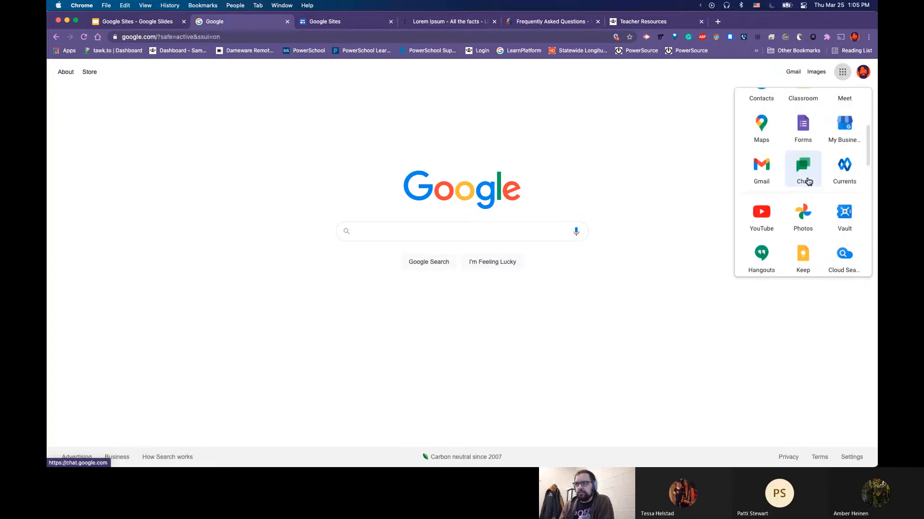
scroll(808, 181, up, 3)
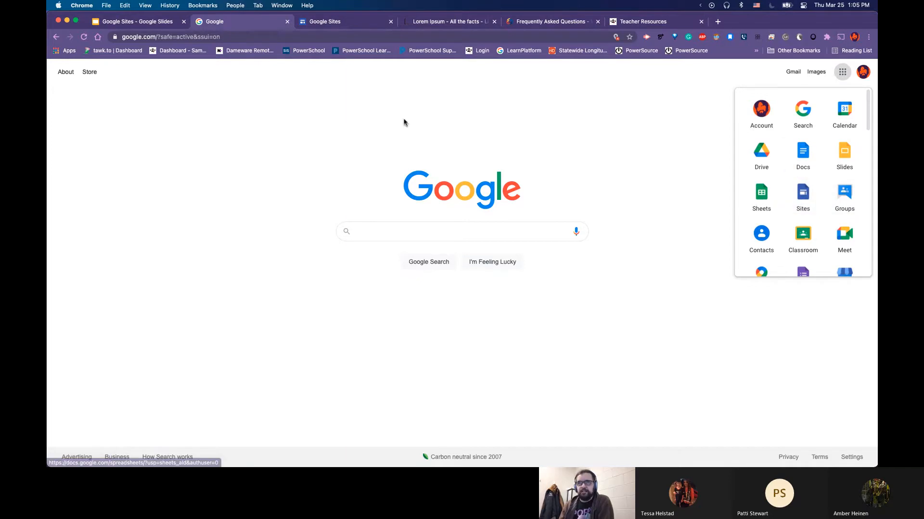
click(338, 23)
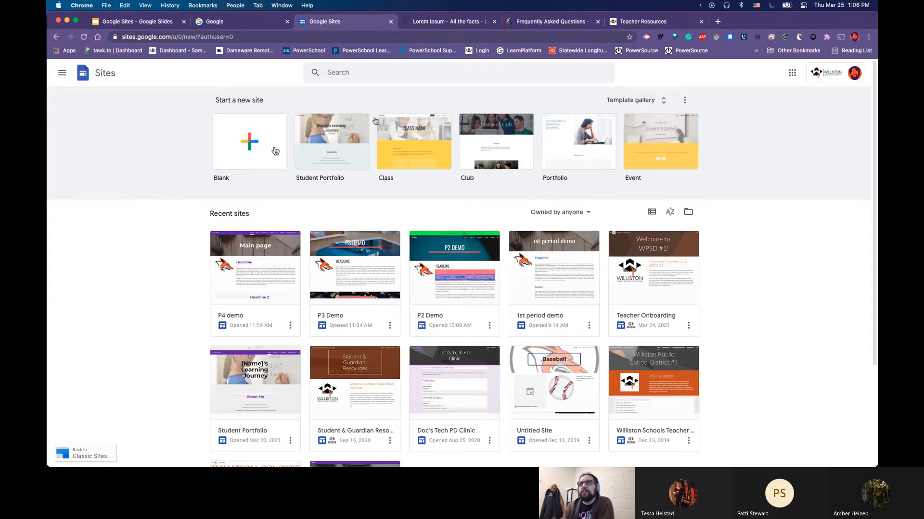
- View the Teacher Resources home page, and find the Digital Resources link among the Staff links on the district's Frequently Asked Questions page
click(647, 21)
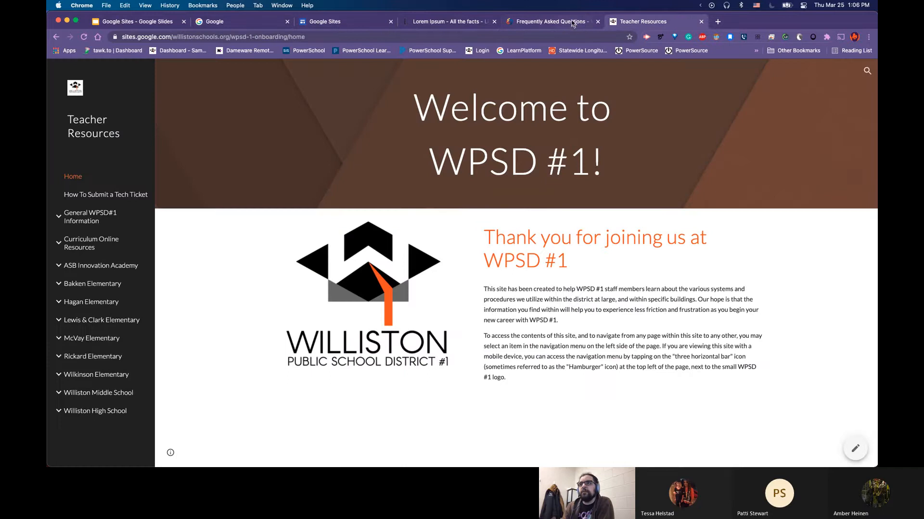
click(550, 22)
scroll(312, 144, up, 5)
mouse_move(320, 190)
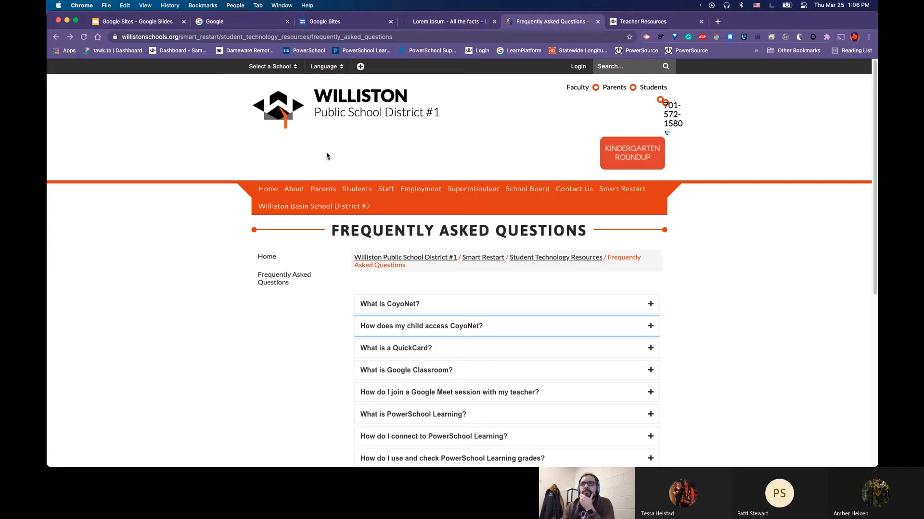
mouse_move(384, 189)
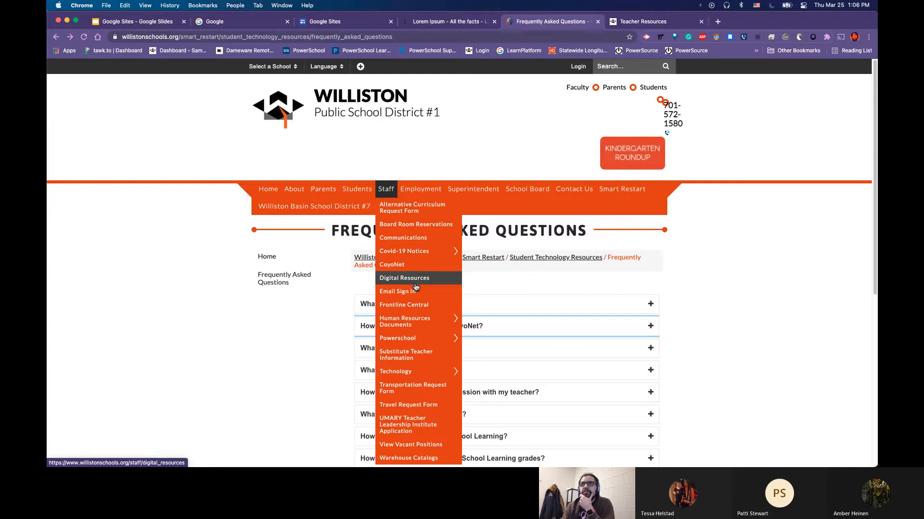
- Return to the Teacher Resources site and look through the contents and subpages of the General WPSD#1 Information page
click(705, 20)
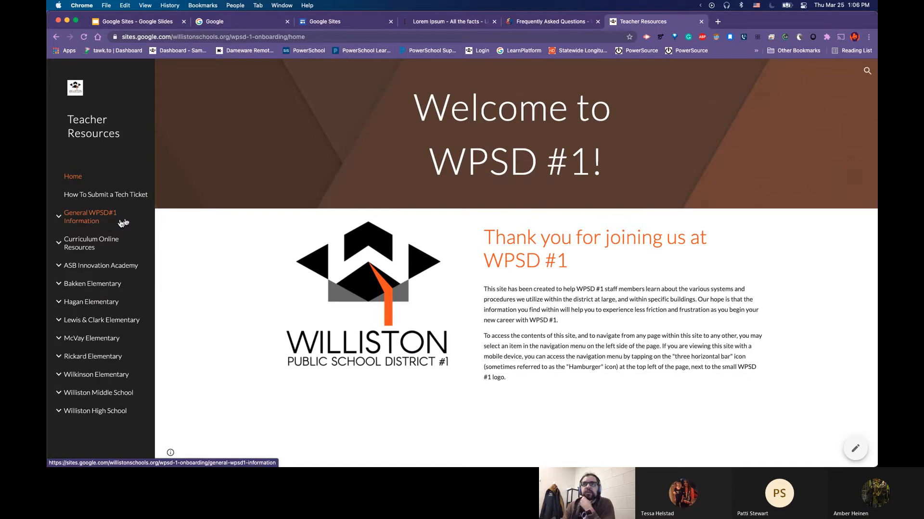
click(66, 220)
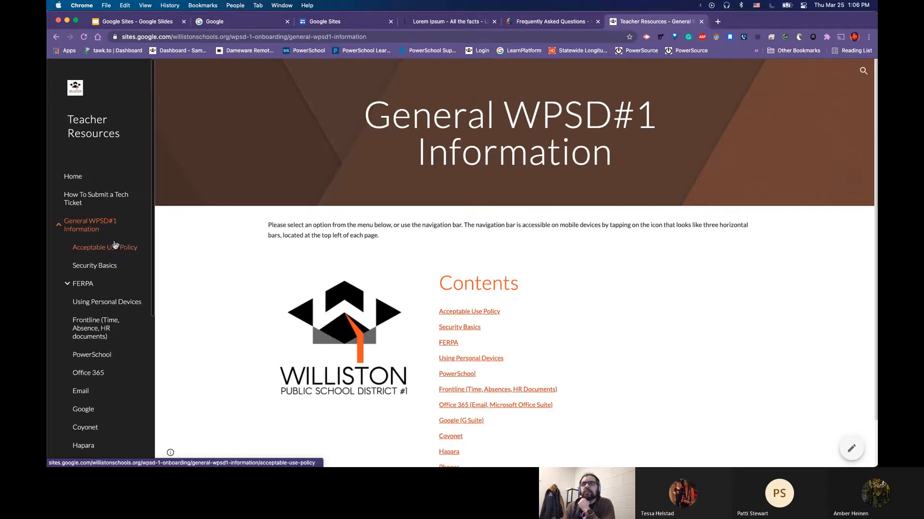
scroll(484, 321, down, 1)
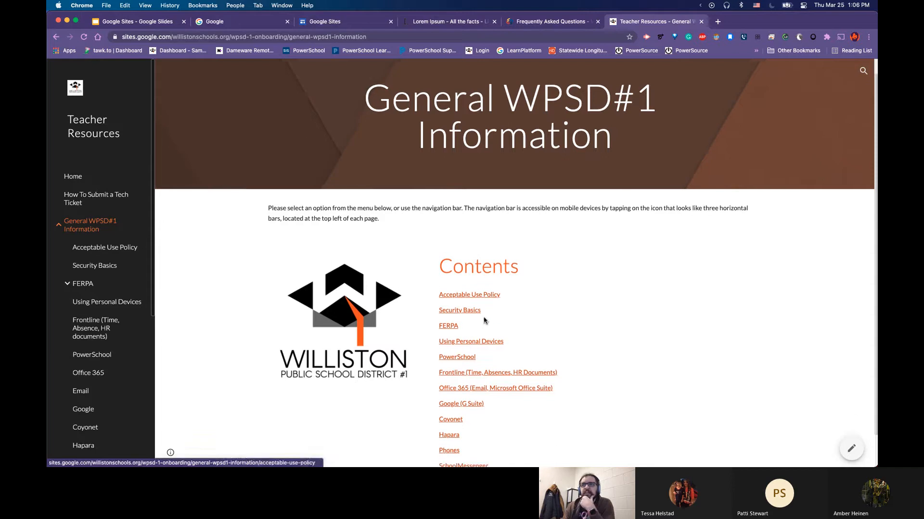
scroll(517, 279, down, 2)
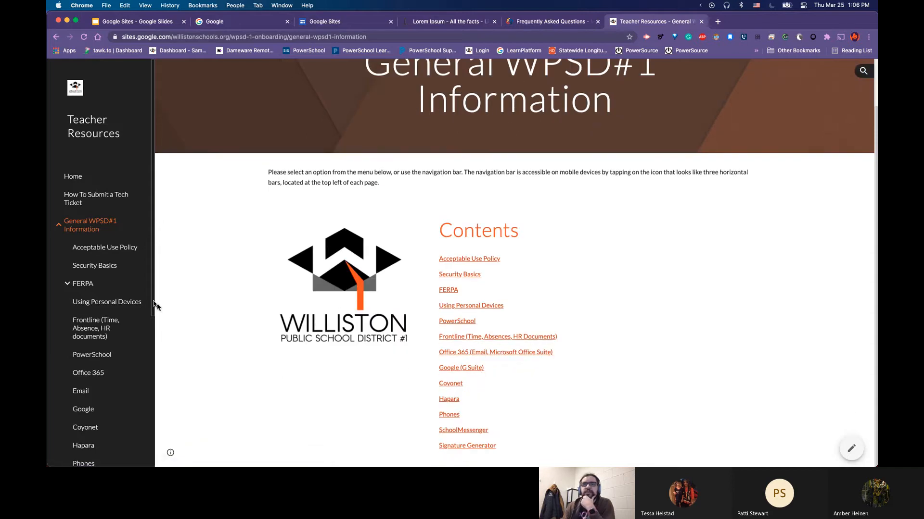
scroll(97, 289, down, 4)
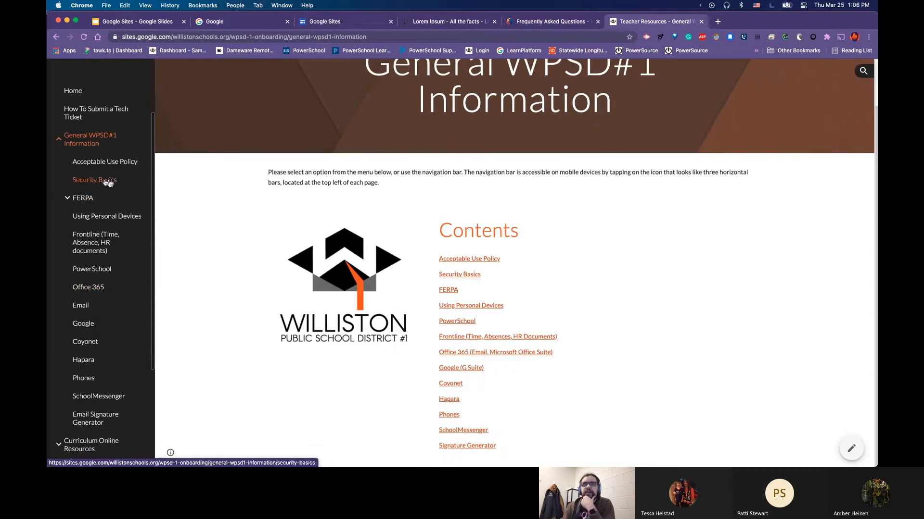
- Open the FERPA subpage and read through its sections from beginning to end
click(90, 199)
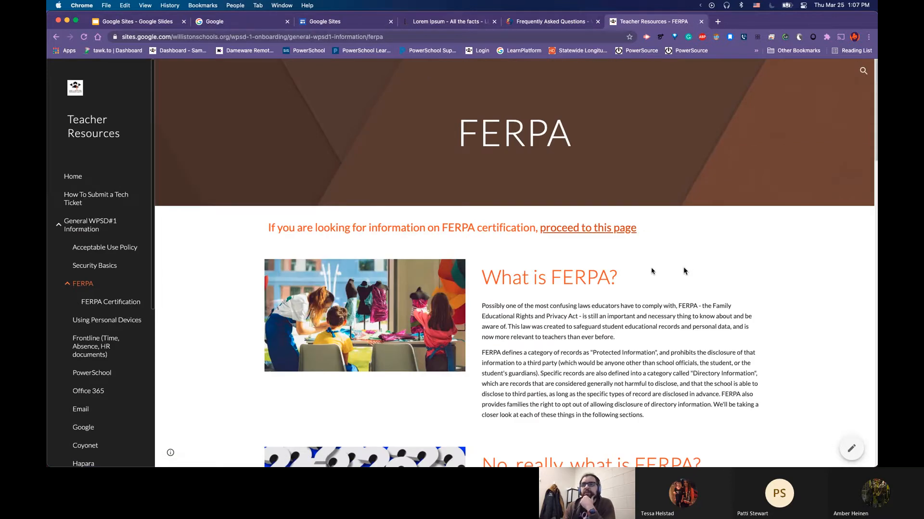
scroll(641, 371, down, 2)
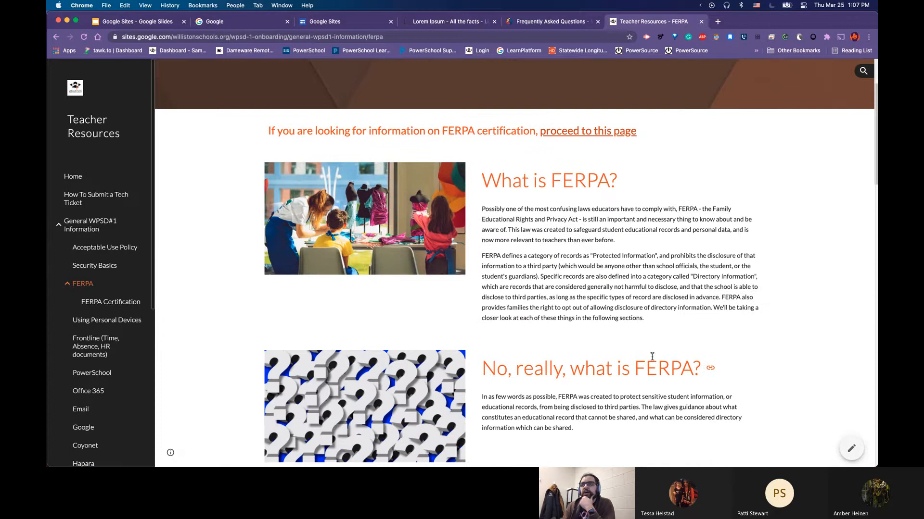
scroll(652, 356, up, 1)
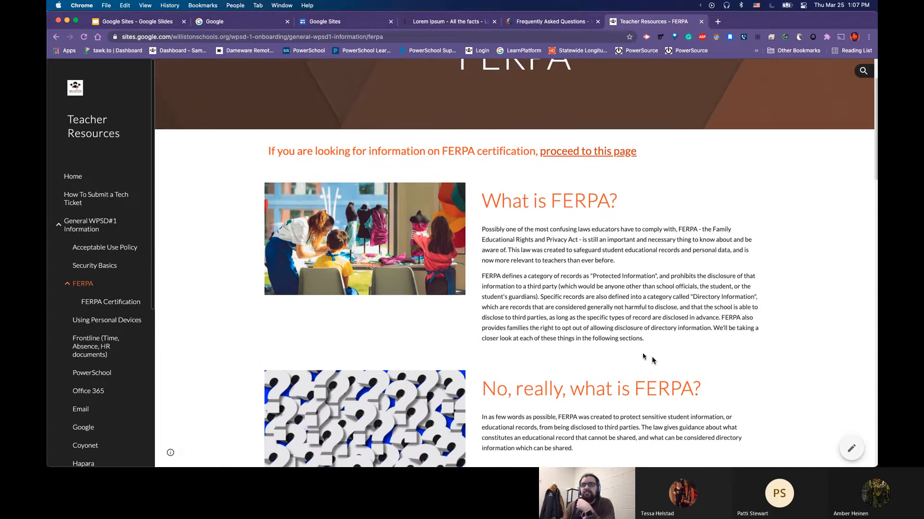
scroll(600, 369, down, 15)
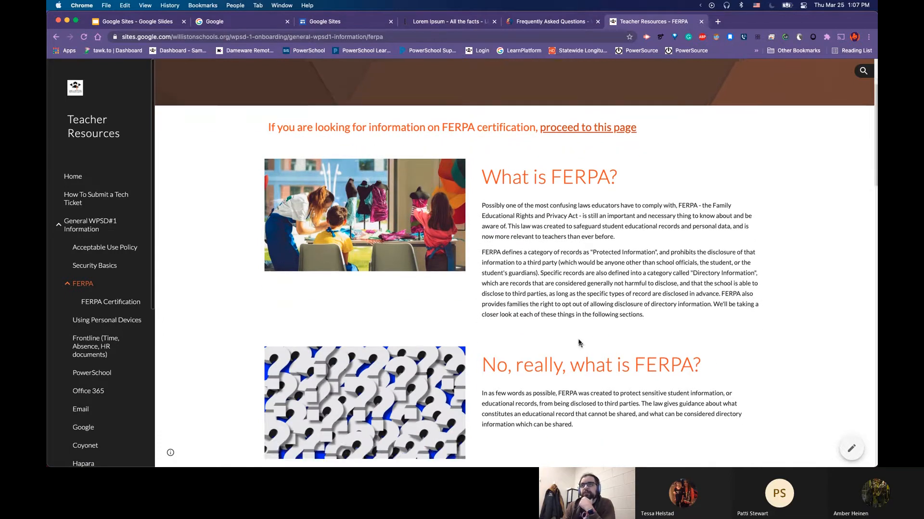
scroll(574, 338, down, 20)
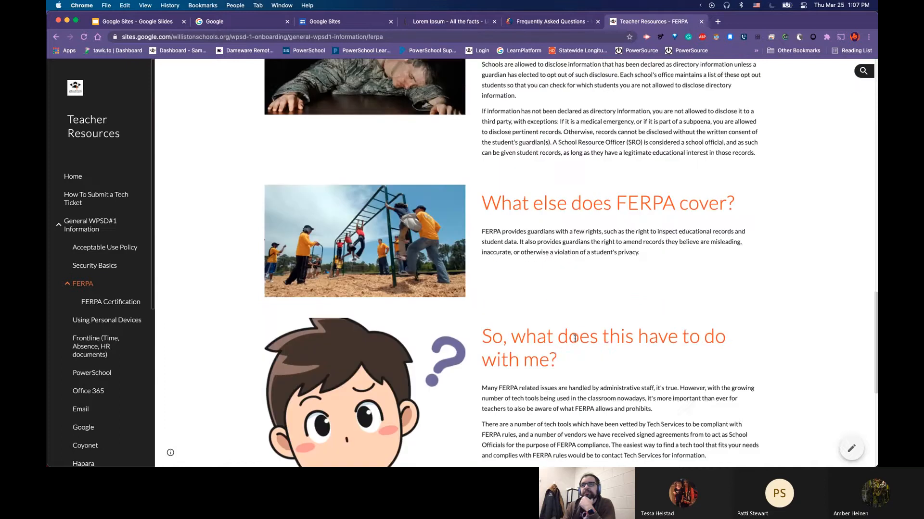
scroll(574, 338, up, 20)
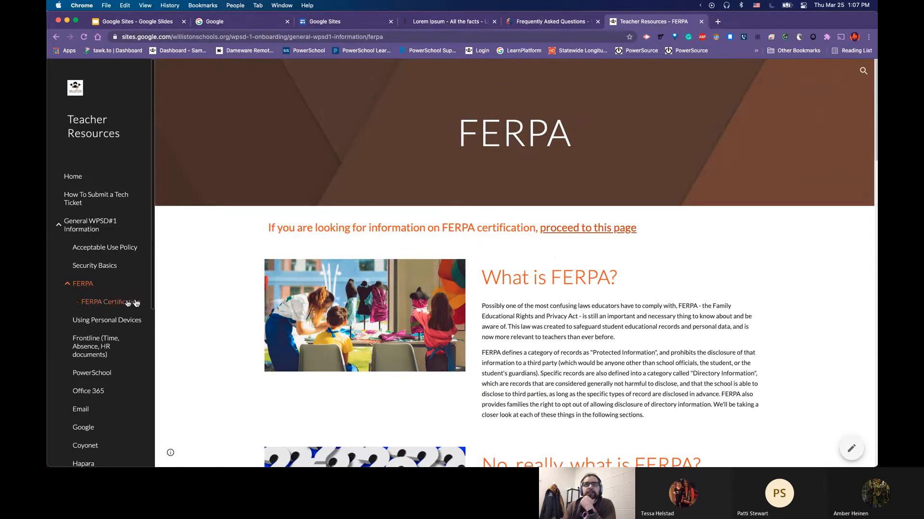
- Open the Phones subpage and review its voicemail instructions, extension assignment steps and voice mail menu diagram
scroll(93, 379, down, 1)
scroll(101, 409, down, 3)
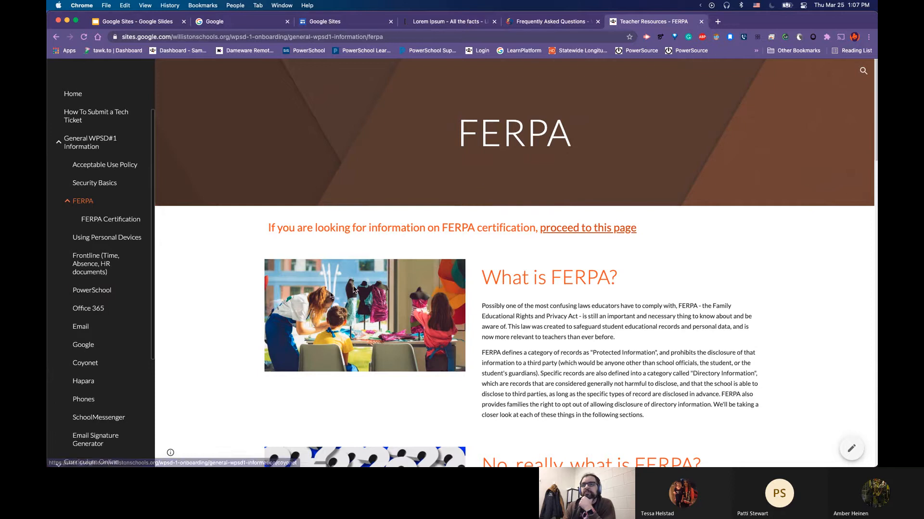
click(84, 400)
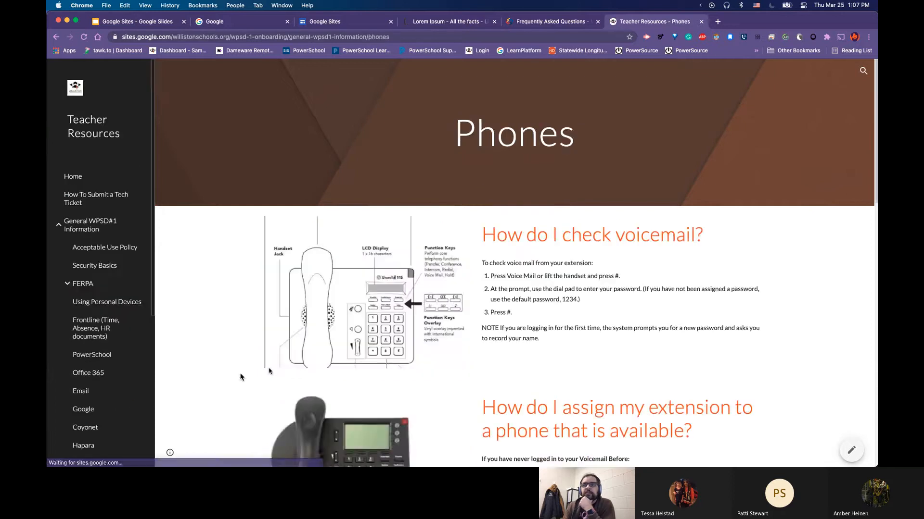
scroll(220, 355, down, 1)
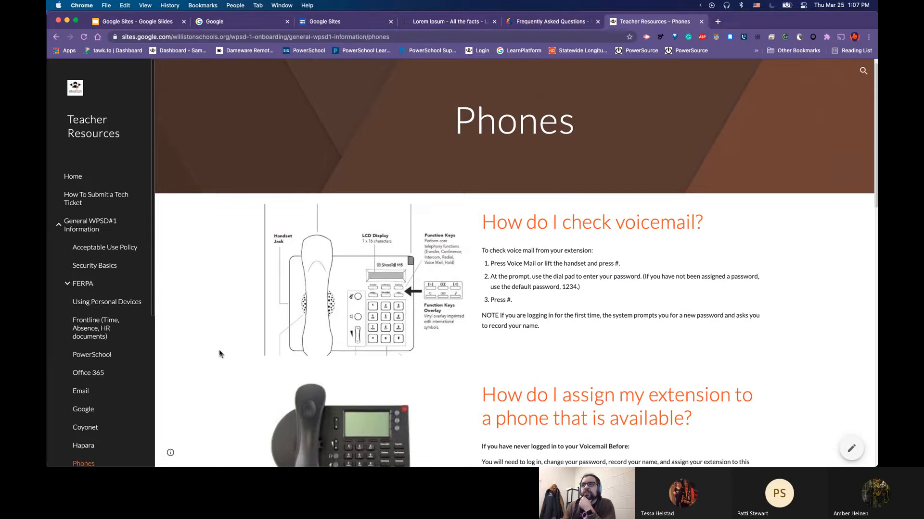
scroll(219, 355, down, 4)
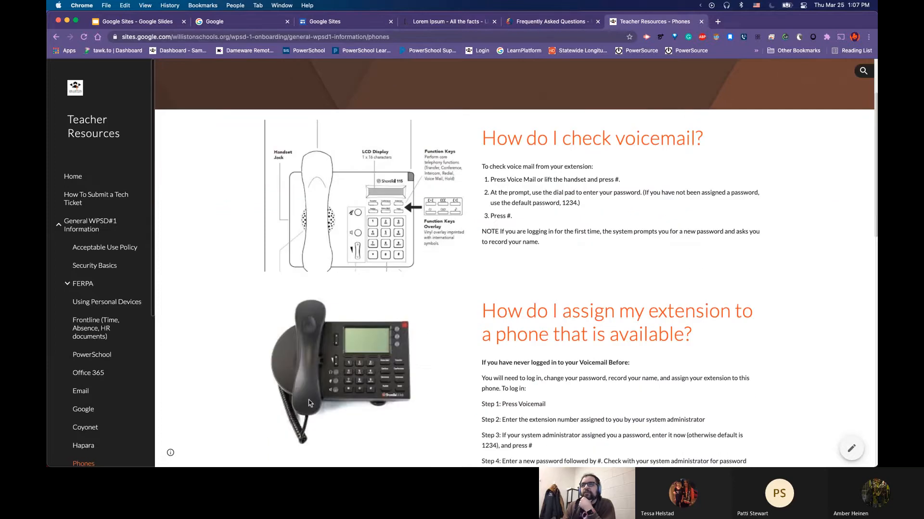
scroll(310, 396, down, 10)
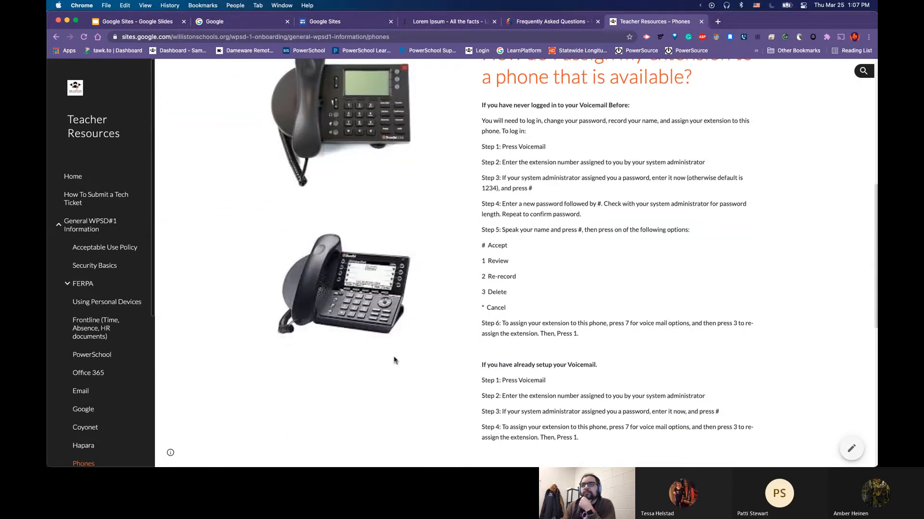
scroll(394, 360, up, 4)
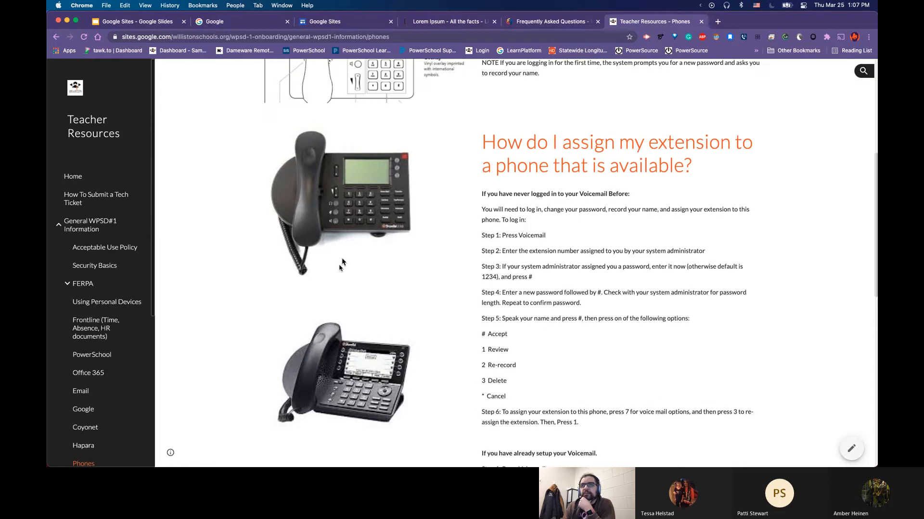
scroll(342, 263, down, 15)
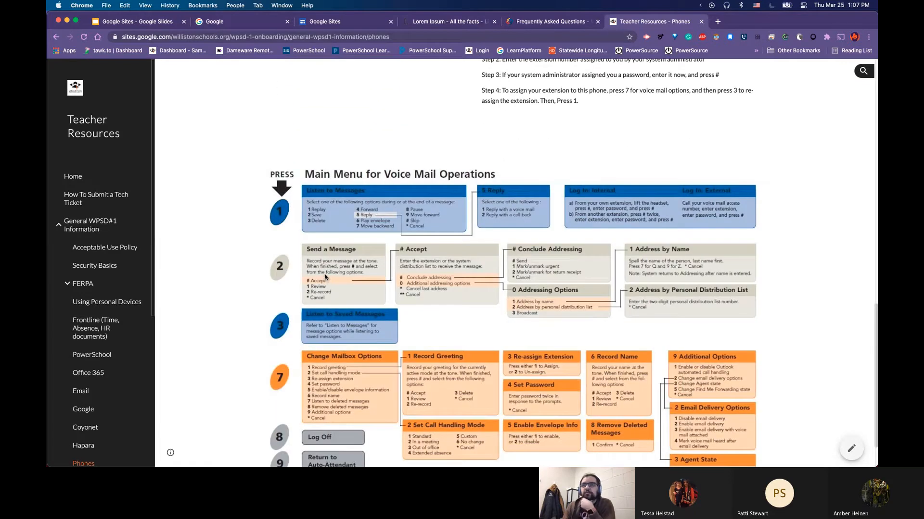
scroll(260, 273, down, 2)
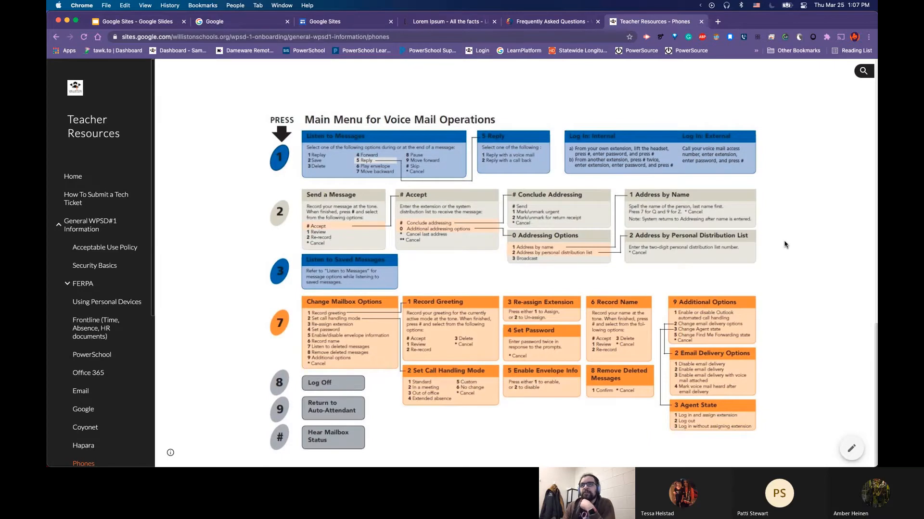
scroll(438, 304, up, 15)
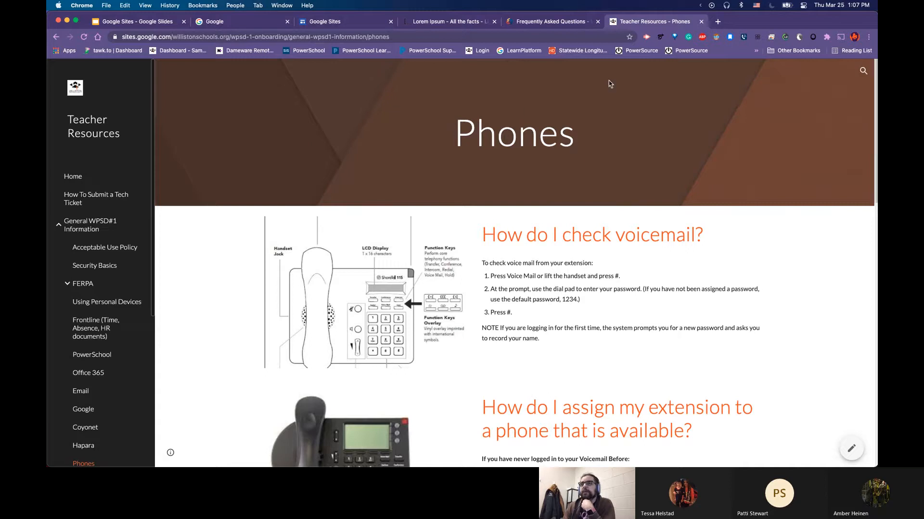
- Close the Teacher Resources site and reopen it in a new tab from the district website's Staff Digital Resources link
click(701, 22)
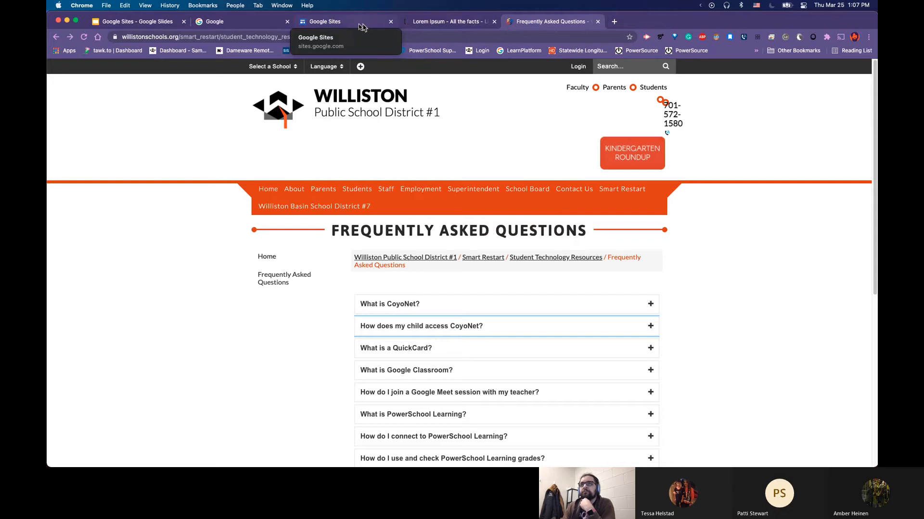
click(357, 24)
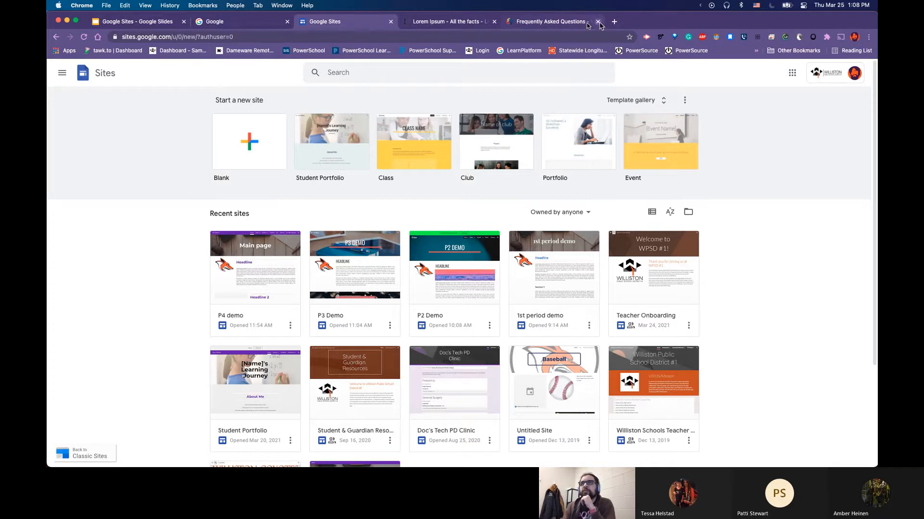
click(550, 24)
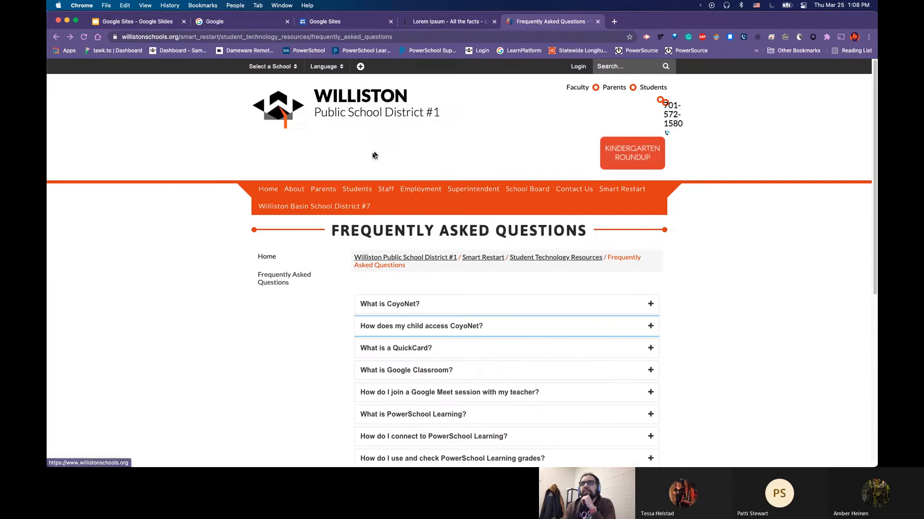
mouse_move(385, 190)
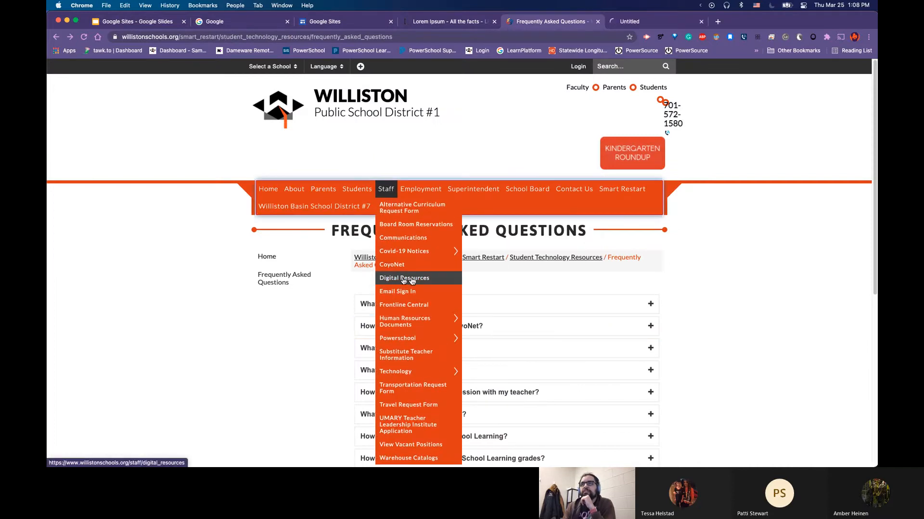
super+click(411, 279)
click(626, 22)
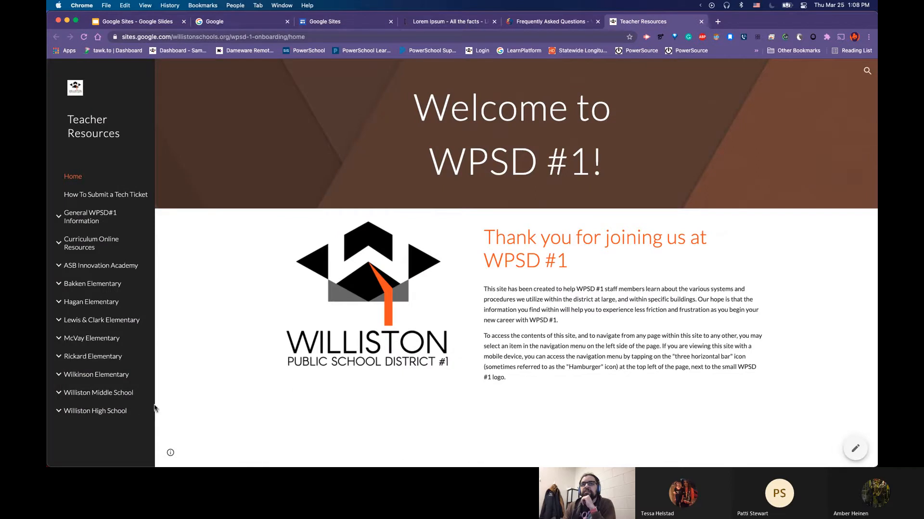
- Open the Classroom Tech subpage under Williston High School and look through its equipment sections
click(95, 412)
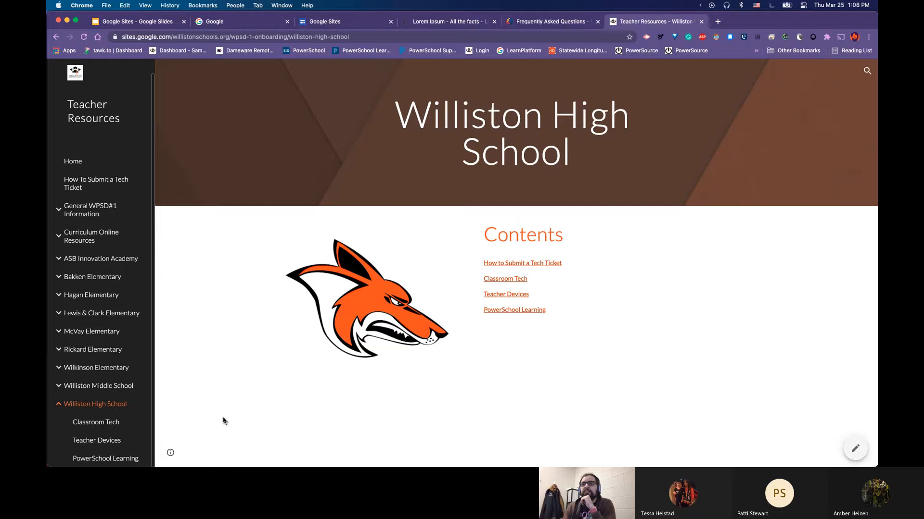
click(99, 426)
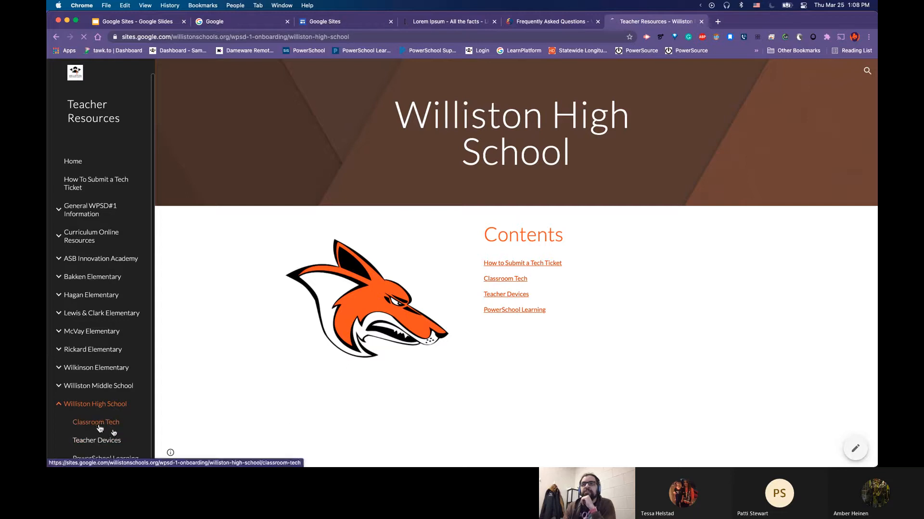
scroll(250, 397, down, 5)
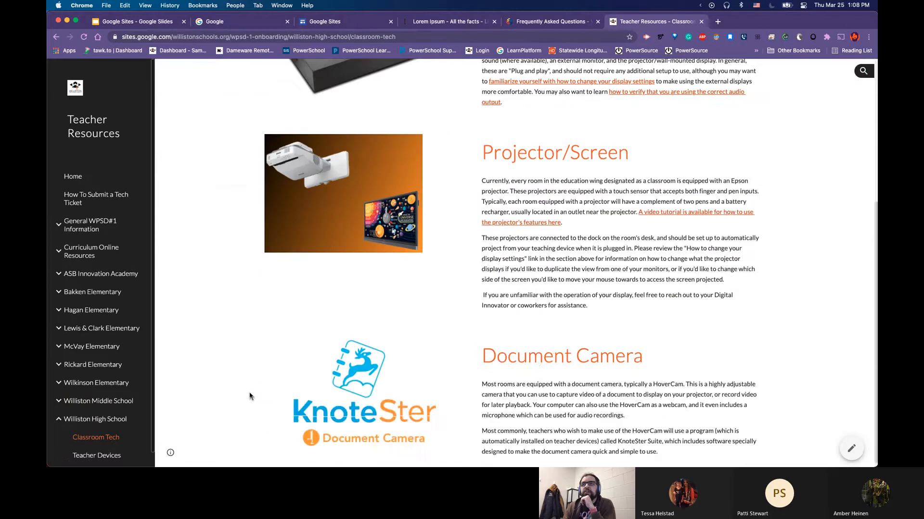
- Review the Projector/Screen and Document Camera sections of Classroom Tech and return to the Teacher Resources home page
scroll(249, 396, up, 2)
scroll(306, 303, down, 2)
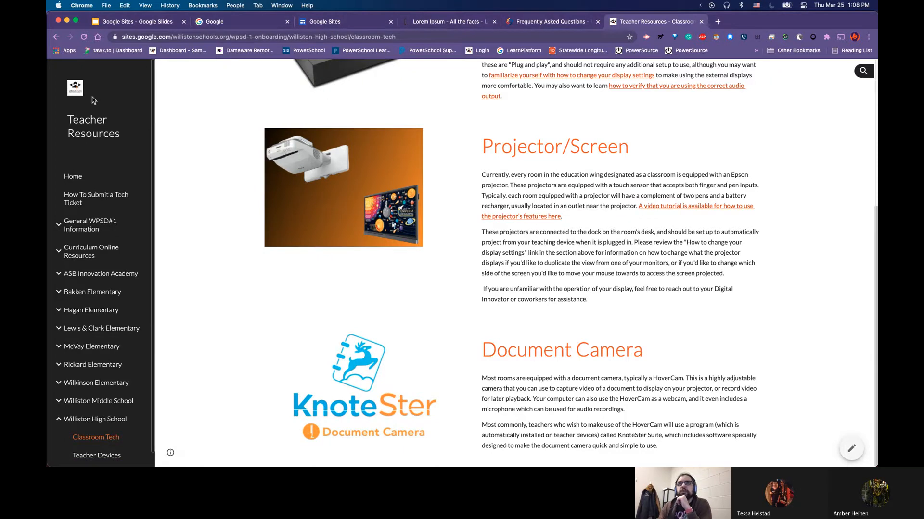
click(94, 135)
- Create a new blank site from the Google Sites start page and dismiss the template gallery suggestion
click(327, 22)
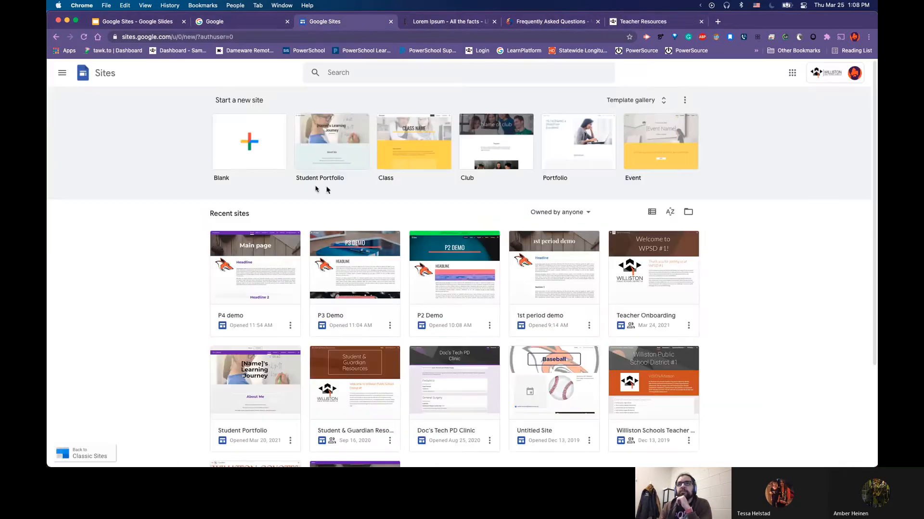
click(266, 145)
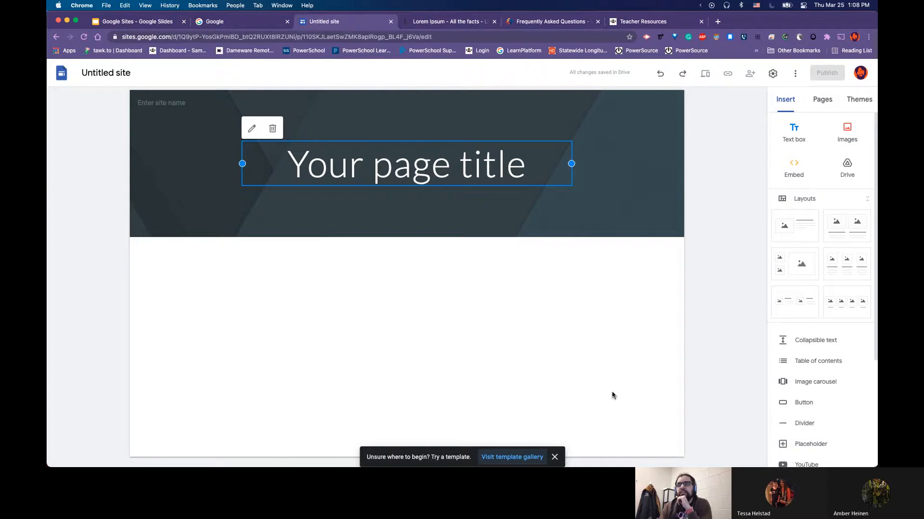
click(554, 458)
- Compare the Teacher Resources home page with the new blank site, ending back in the blank site's editor
click(657, 24)
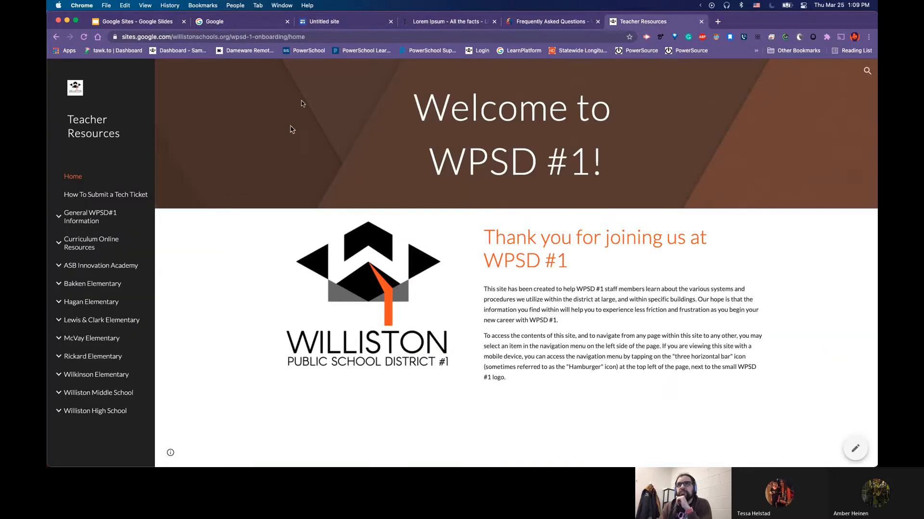
click(331, 25)
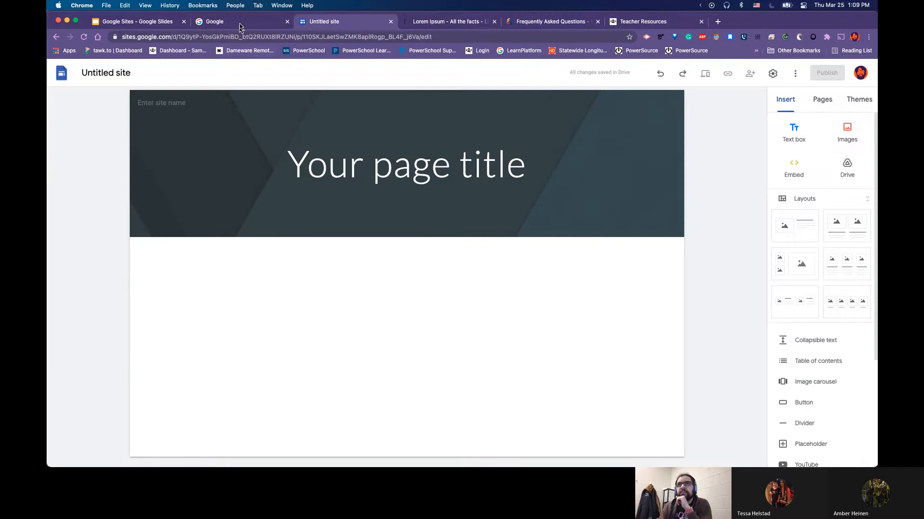
click(658, 22)
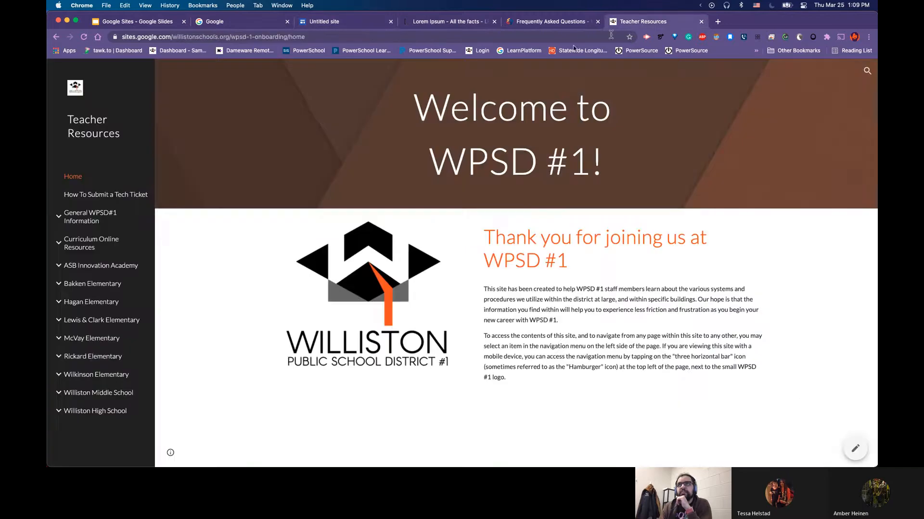
click(353, 21)
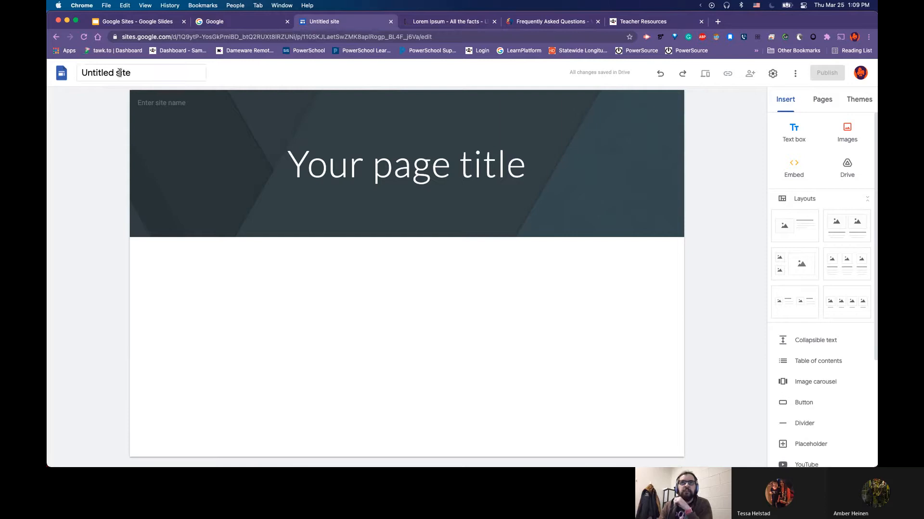
- Rename the untitled site document as "P6 Demo"
click(136, 72)
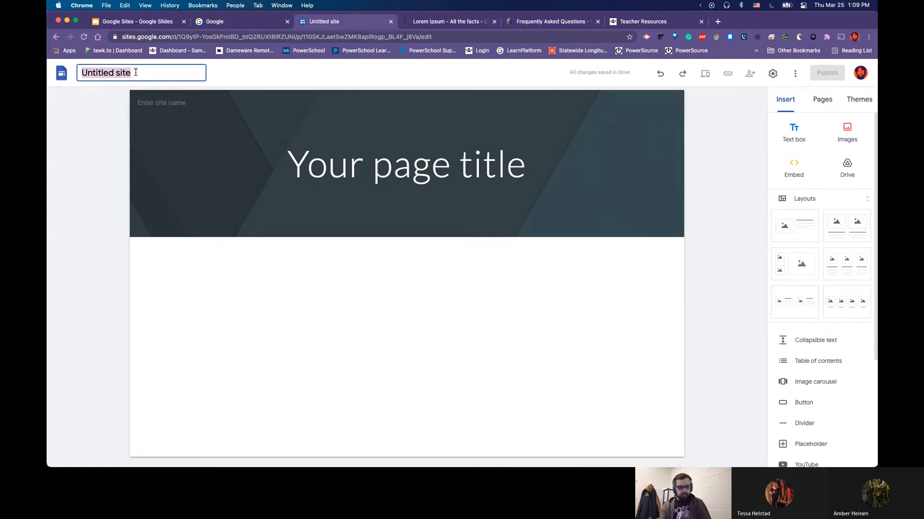
text(P6)
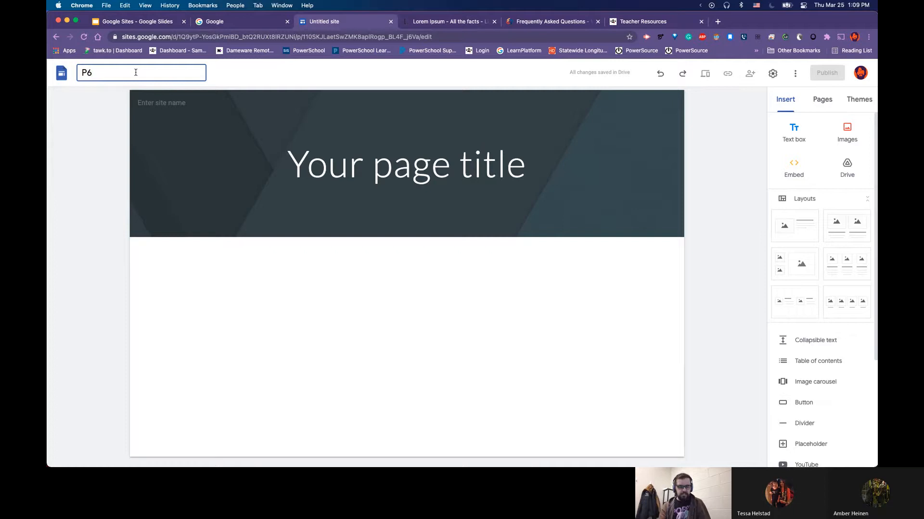
text( Demo)
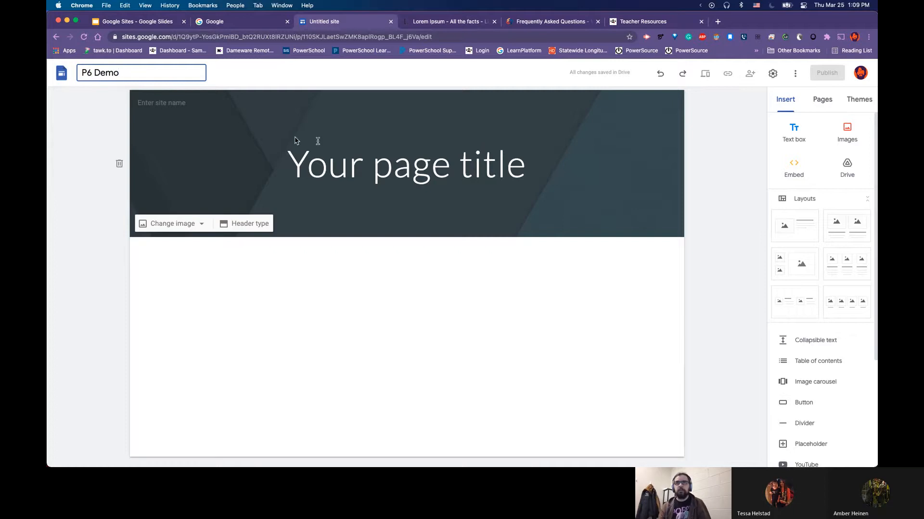
click(538, 154)
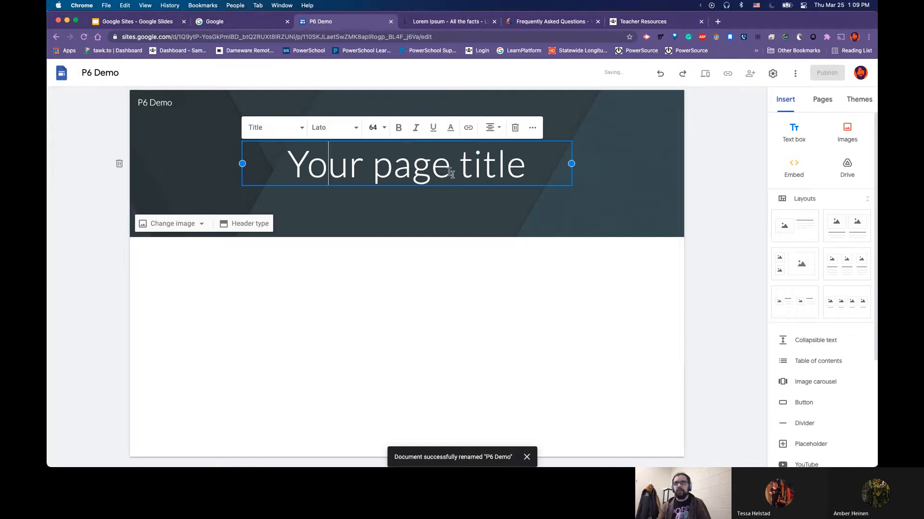
- Replace the placeholder page title in the header with "Welcome to P6!"
triple_click(537, 154)
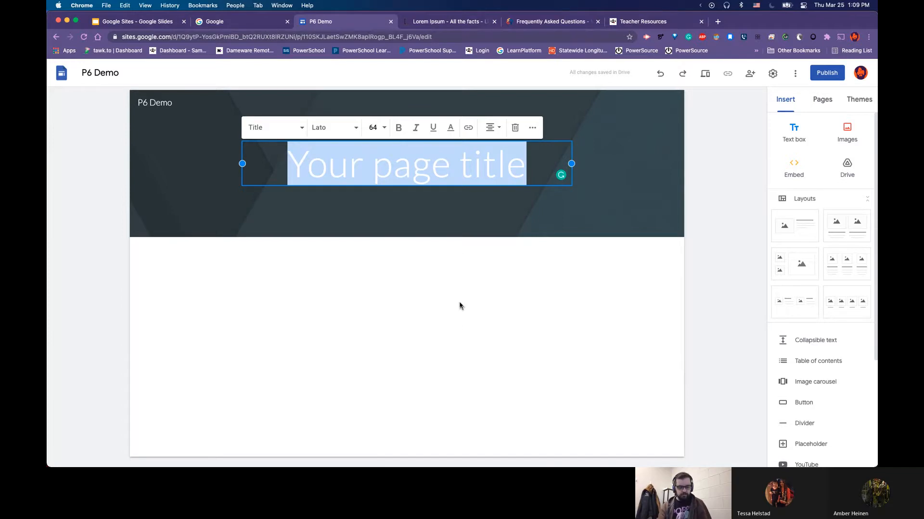
text(Welc)
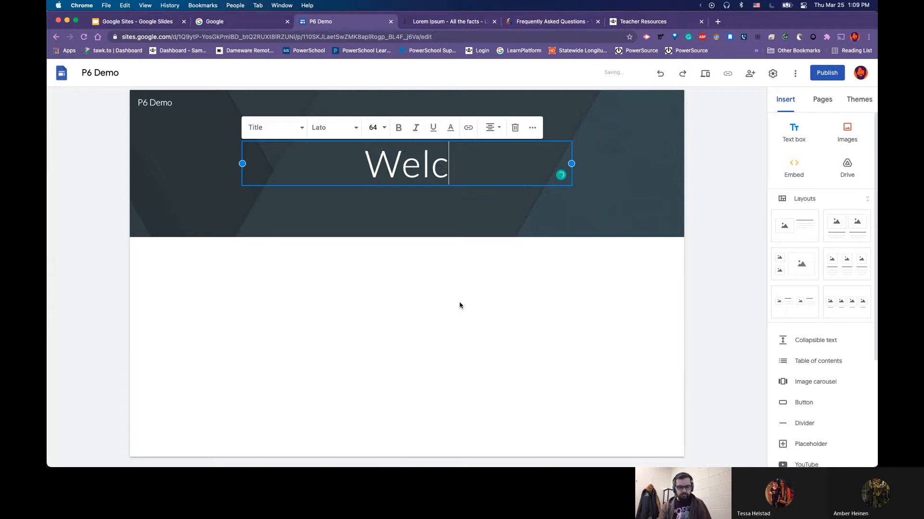
text(ome to P6!)
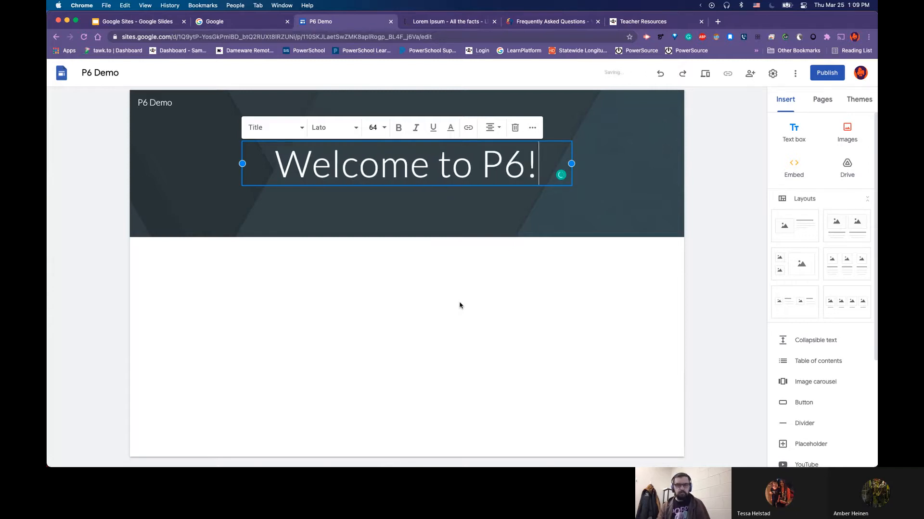
click(512, 324)
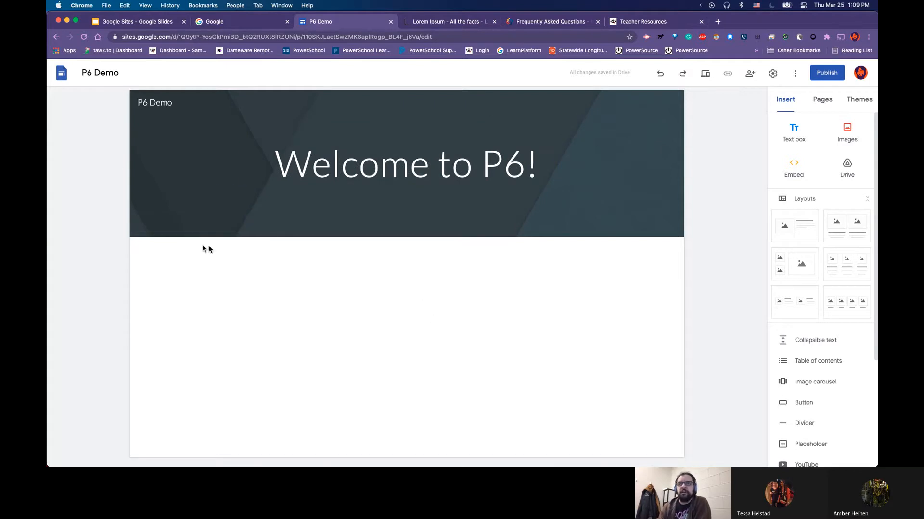
- Look over the available header types for the page header without choosing a different one
mouse_move(220, 211)
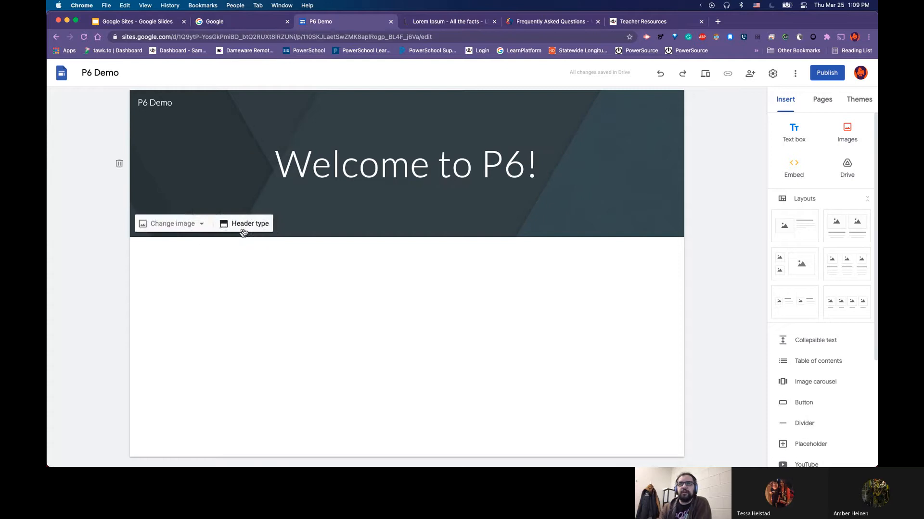
click(256, 225)
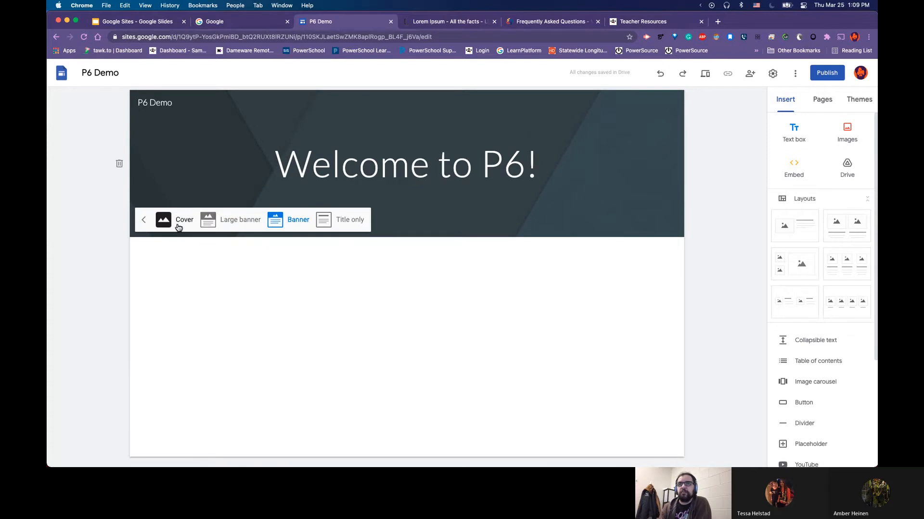
click(144, 221)
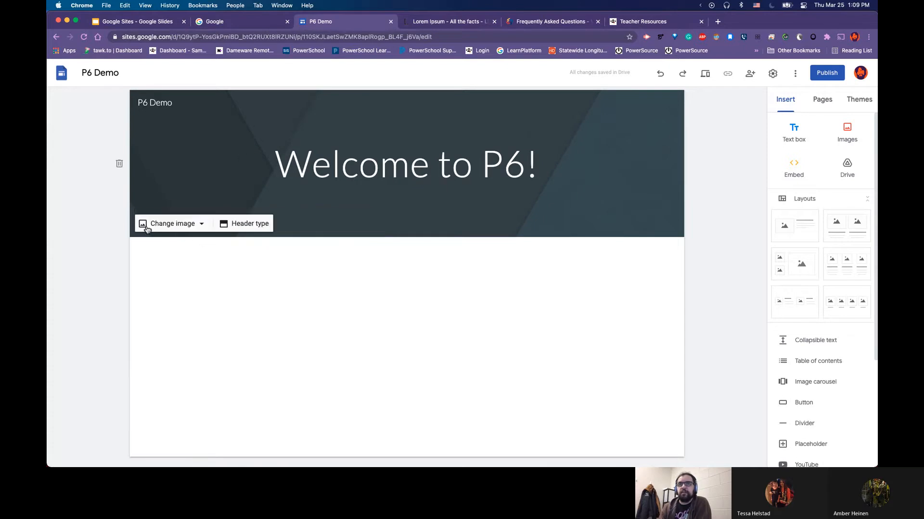
- Replace the header image with the first palm-tree beach picture from an image search for "beach"
click(177, 225)
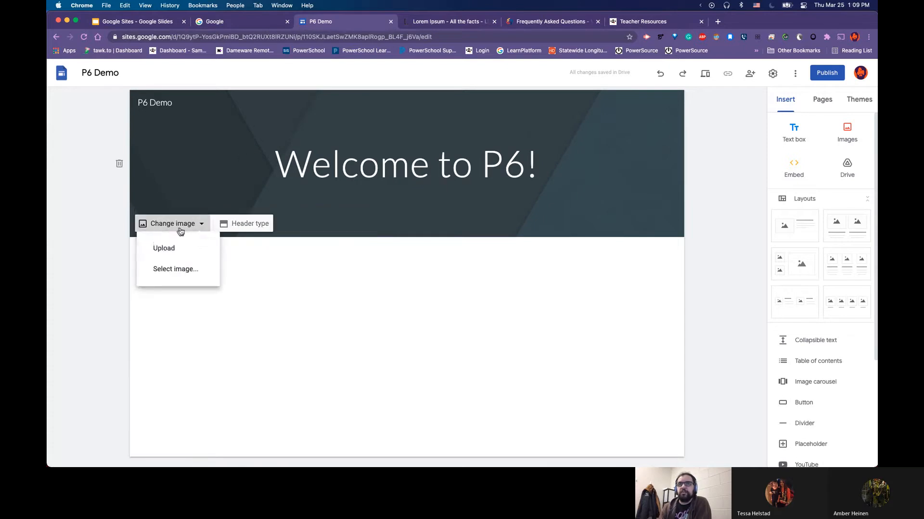
click(197, 272)
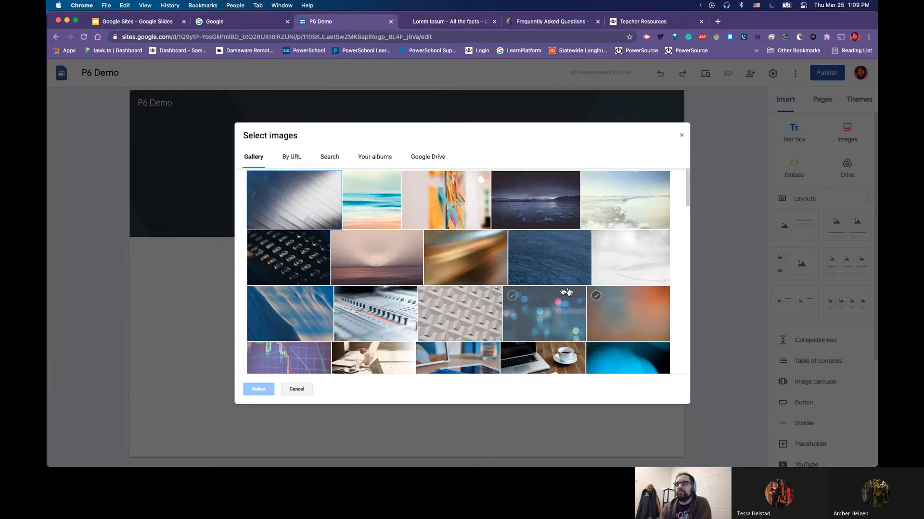
click(336, 157)
click(336, 185)
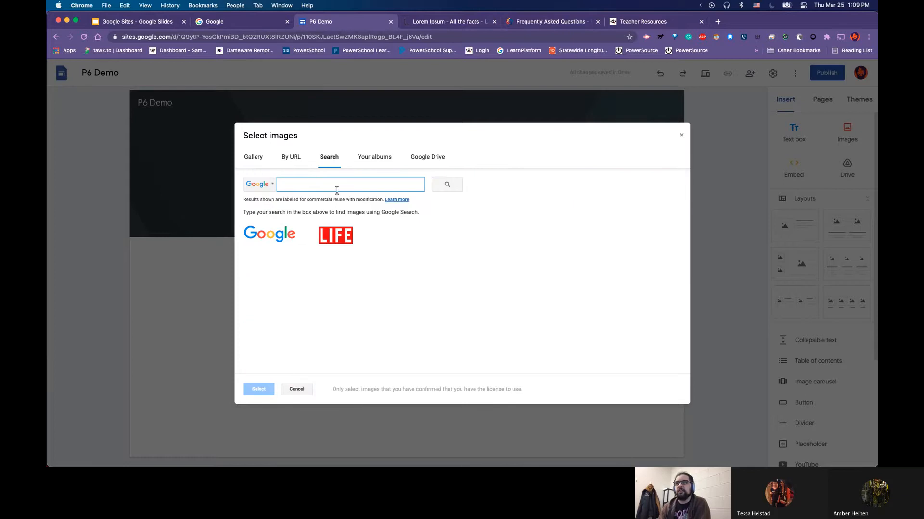
text(beach)
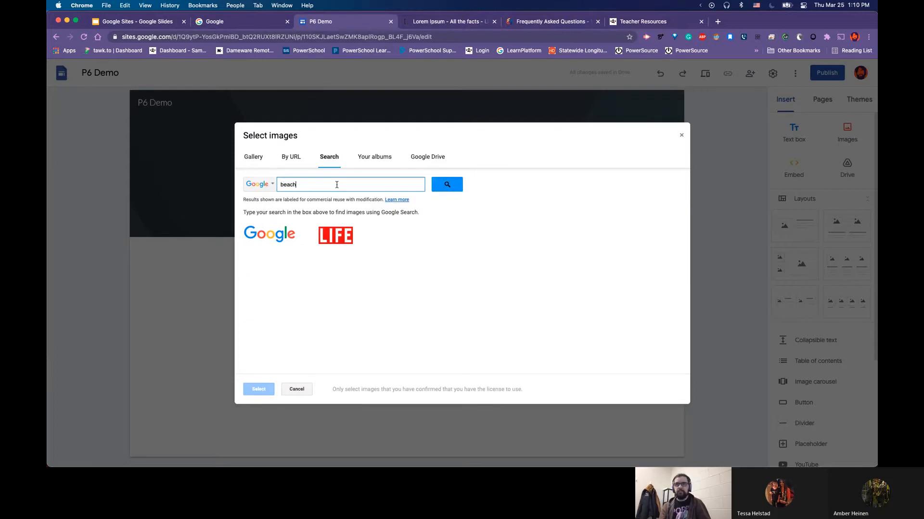
key(Return)
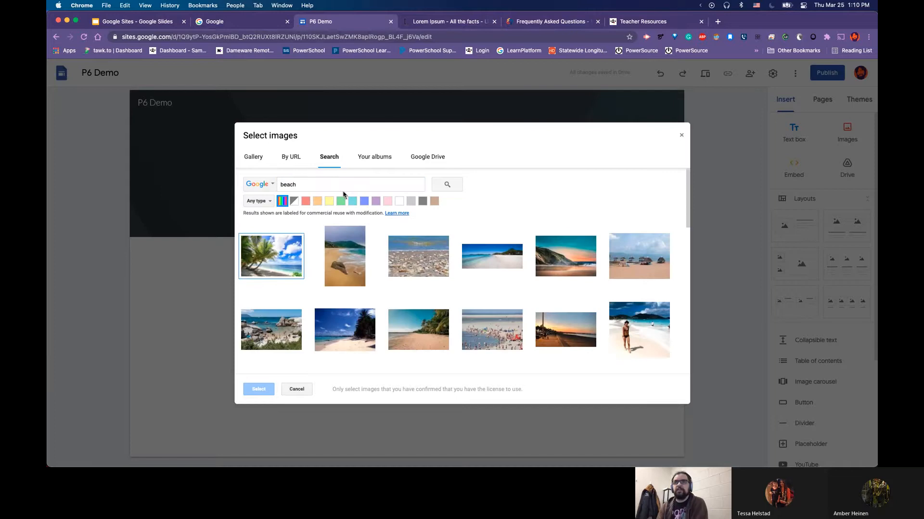
click(271, 255)
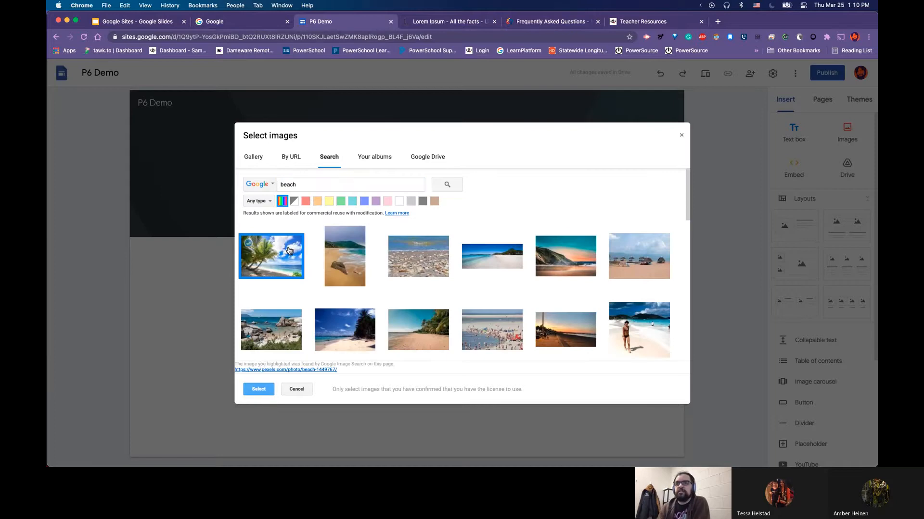
click(258, 389)
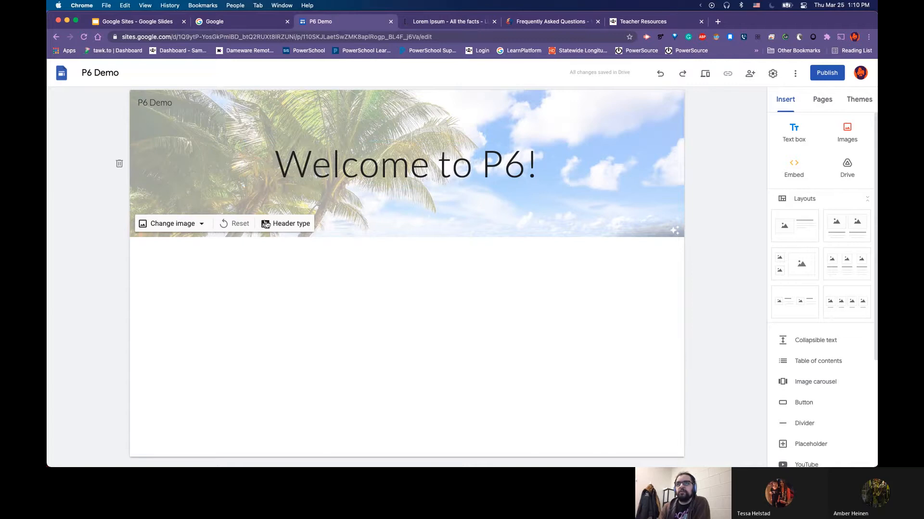
- Preview the Cover, Large banner and Title only header types and return the header to Banner
click(276, 224)
click(181, 227)
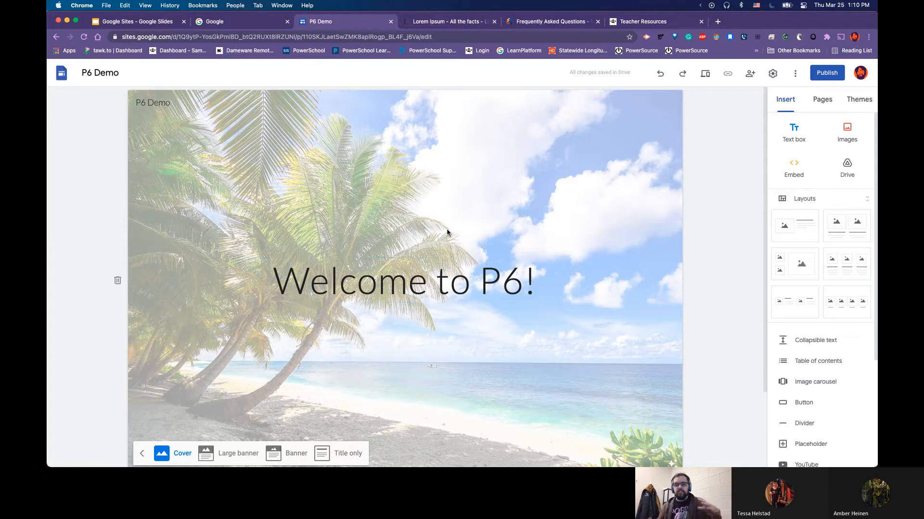
scroll(464, 212, down, 1)
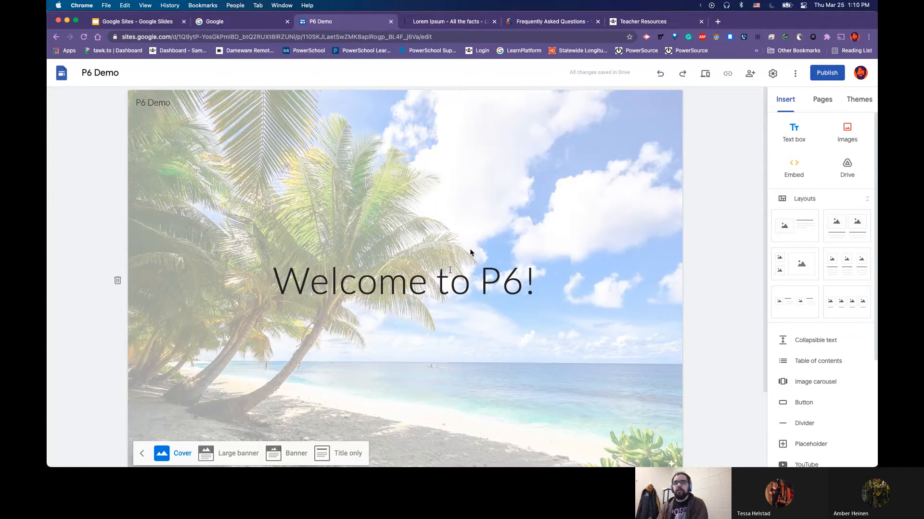
scroll(464, 216, up, 1)
click(238, 454)
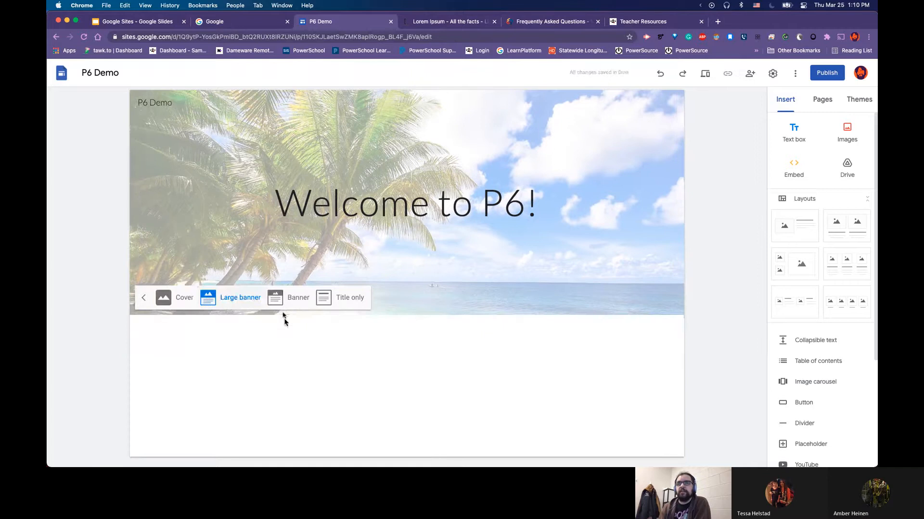
click(275, 297)
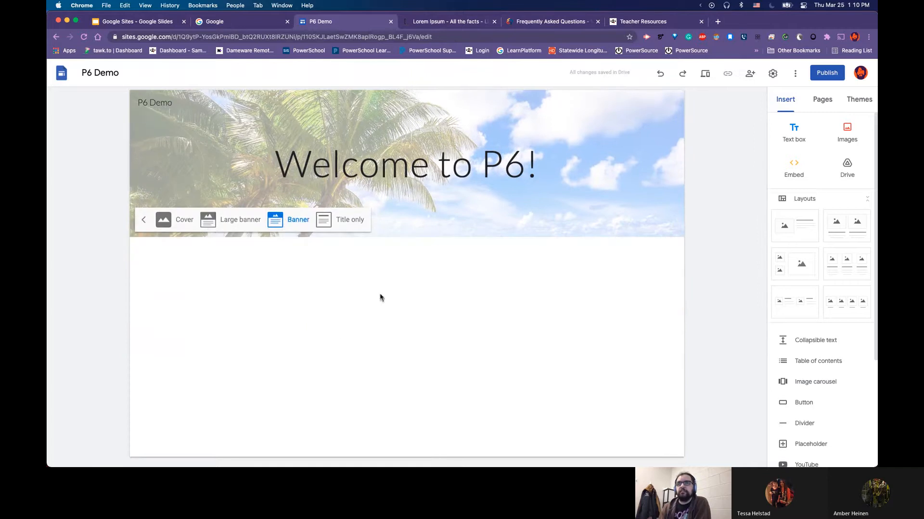
click(346, 223)
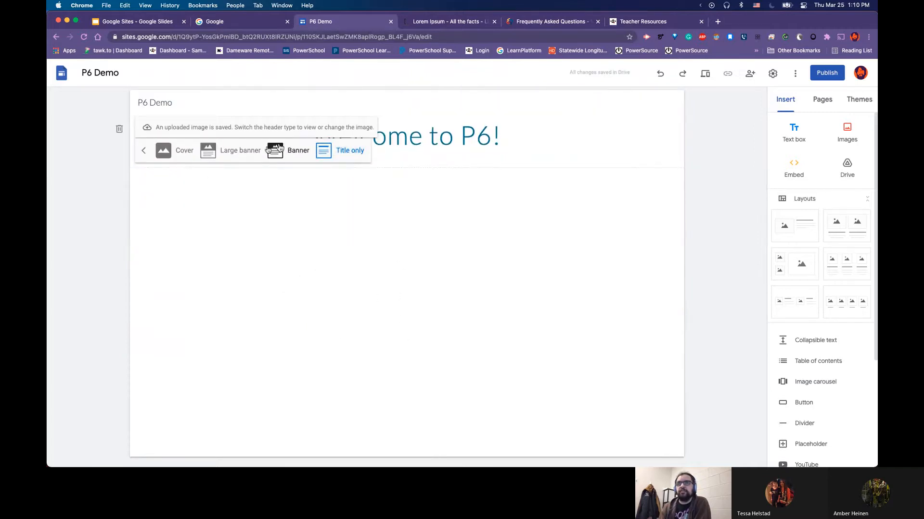
click(211, 150)
click(275, 298)
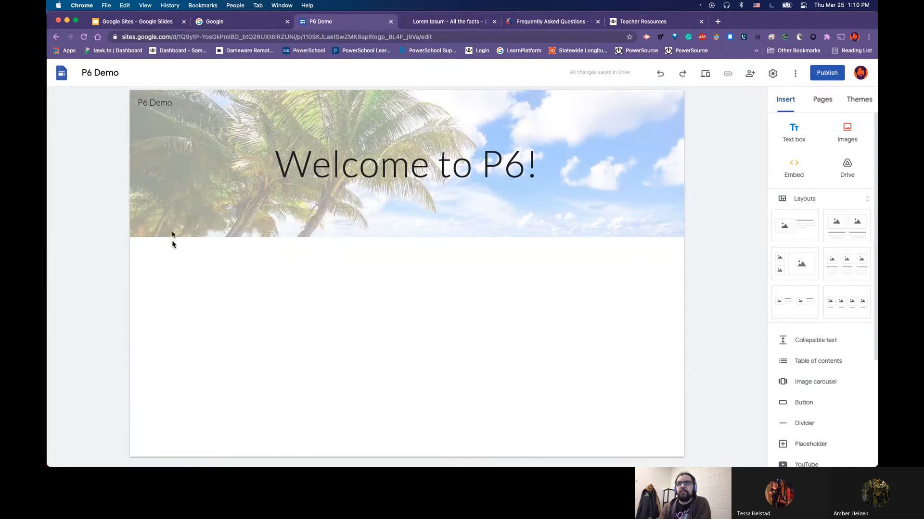
click(202, 224)
click(478, 227)
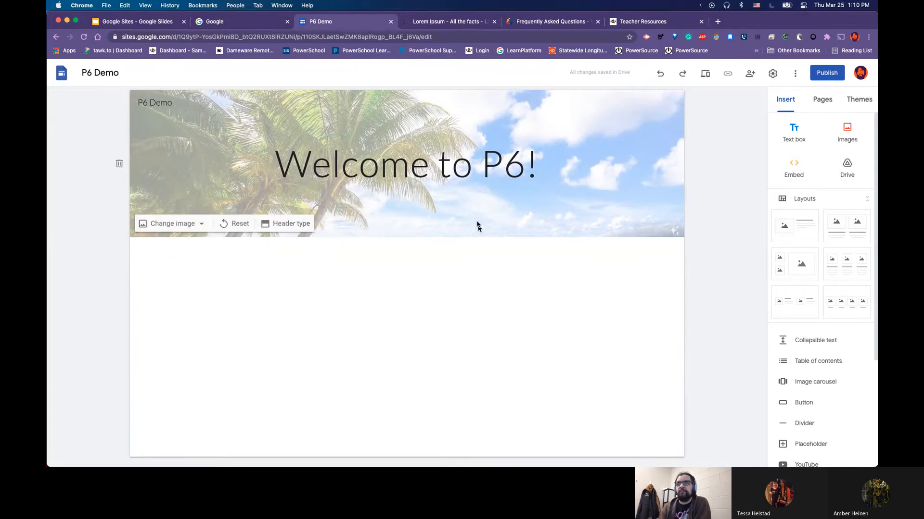
- Set the header type to Cover for the beach header
click(433, 201)
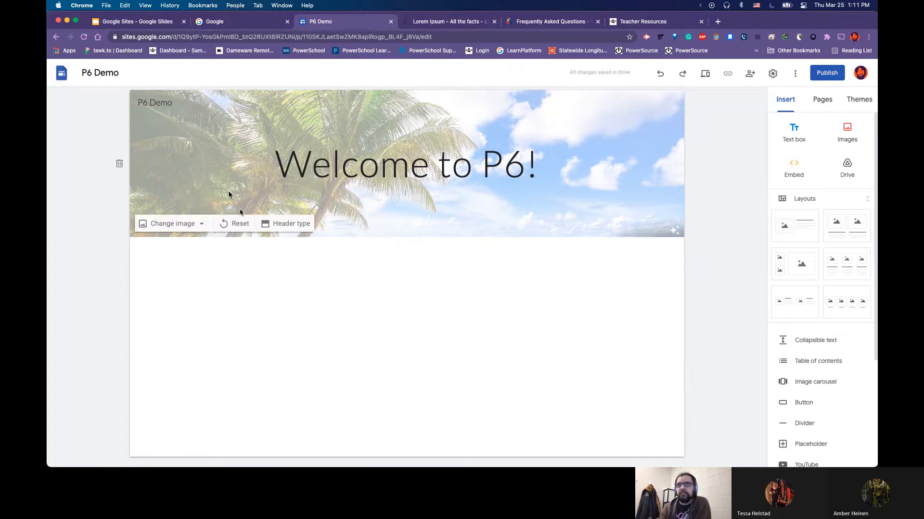
click(269, 224)
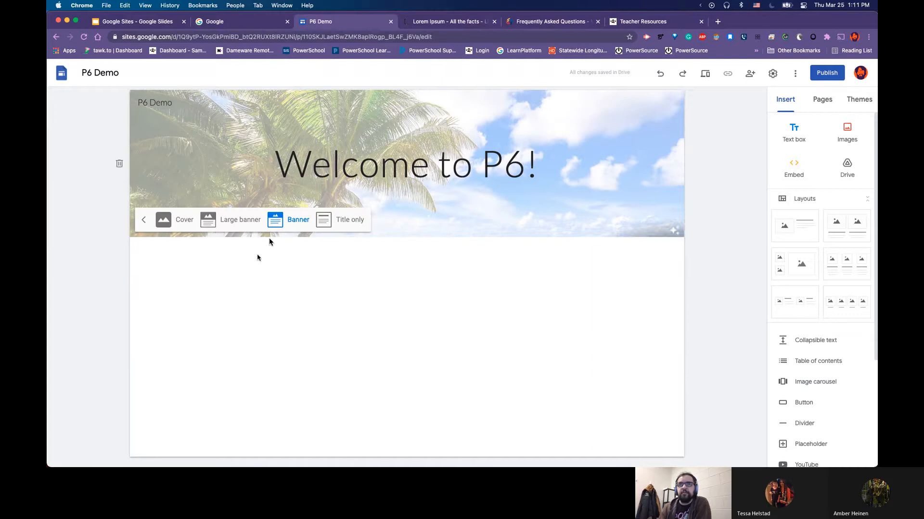
click(178, 224)
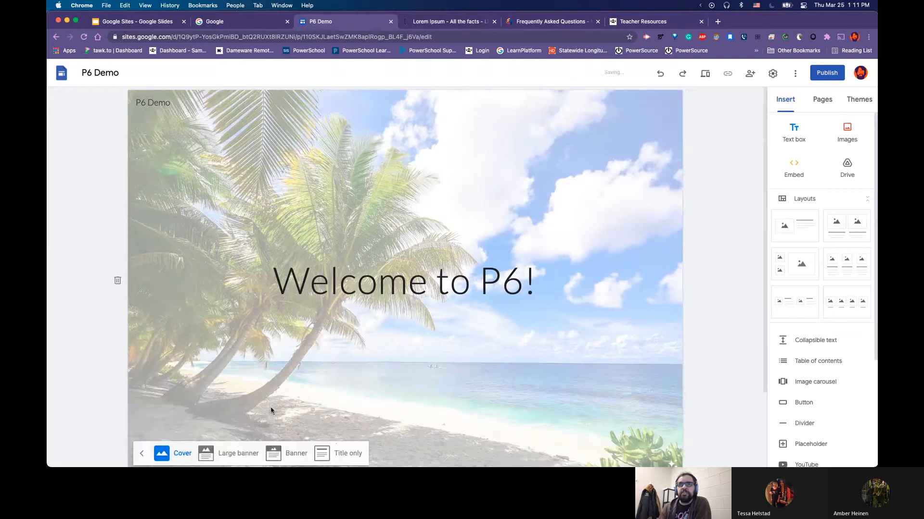
- Compare the Large banner, Cover and Banner header types and set the beach header to Large banner
click(238, 453)
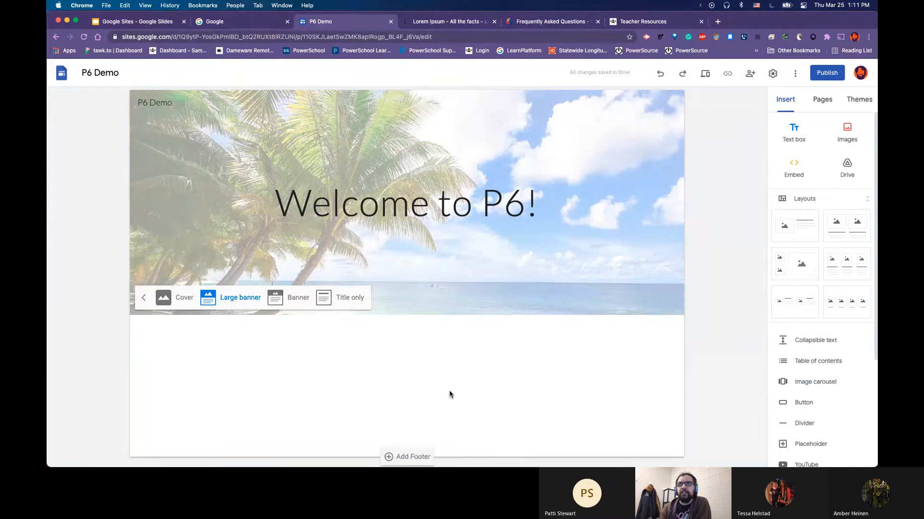
click(291, 298)
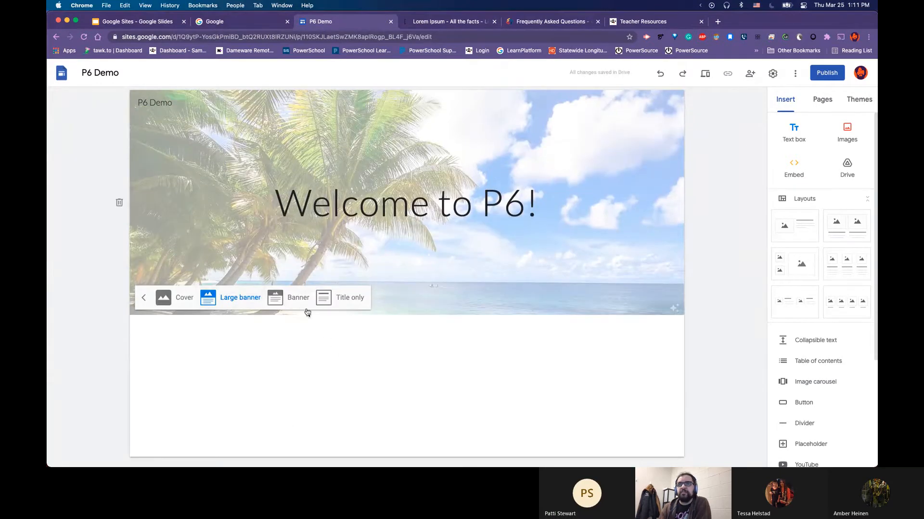
click(236, 227)
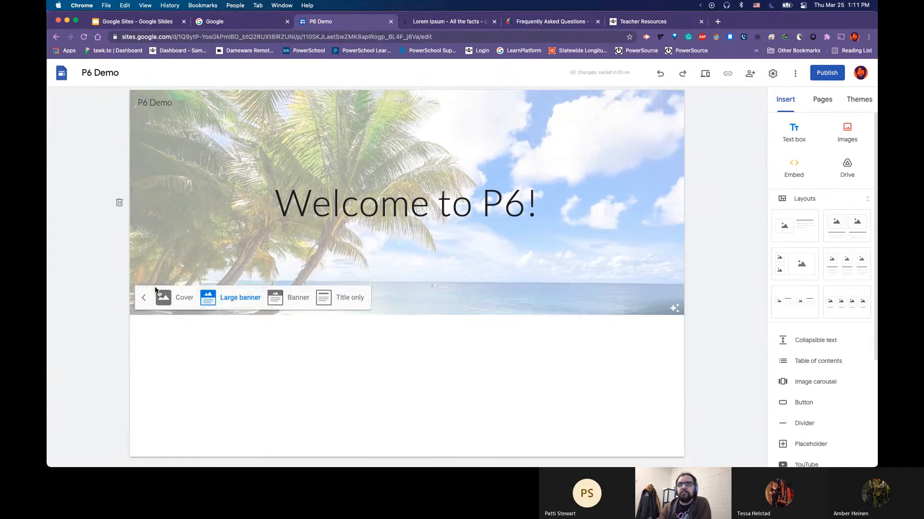
click(167, 297)
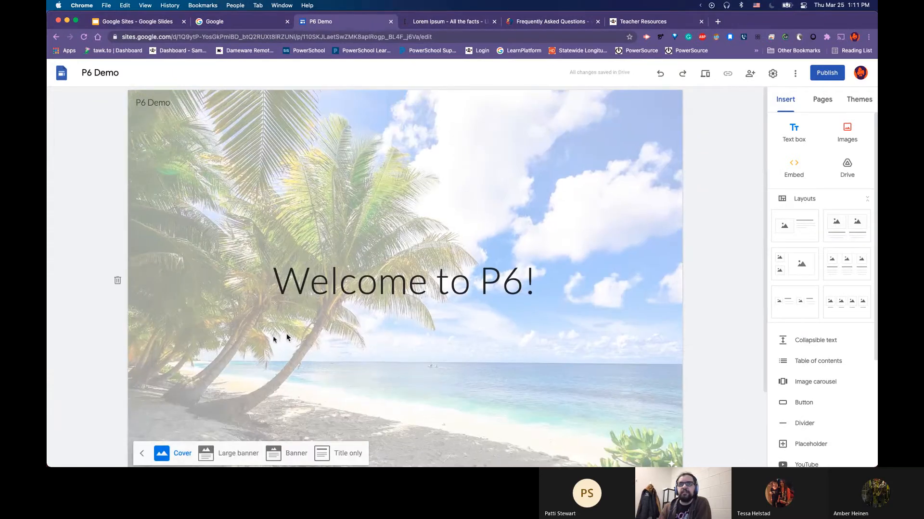
click(290, 454)
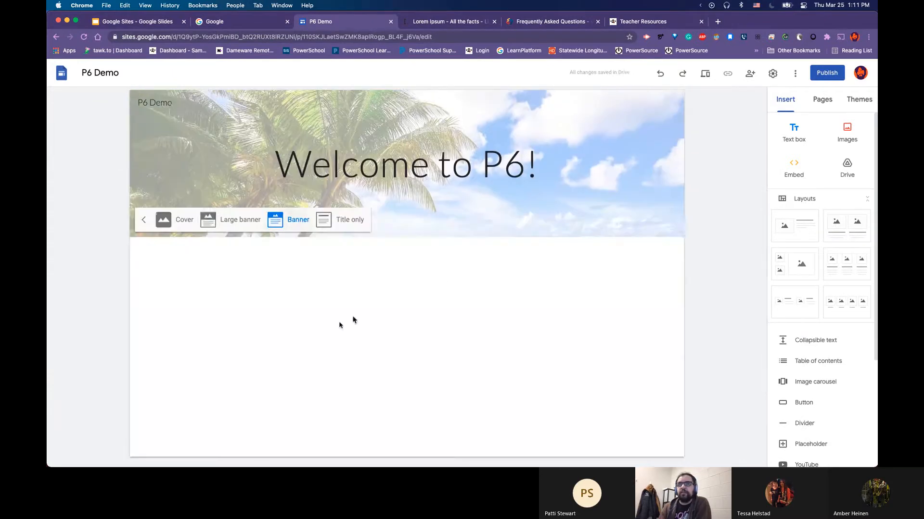
click(256, 227)
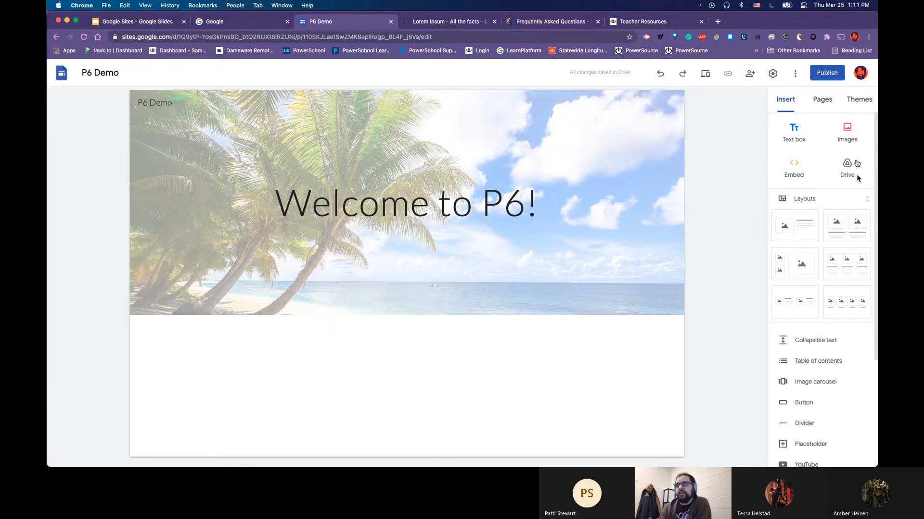
- Add a text box below the header and fill it with two Lorem ipsum paragraphs copied from the open Lorem Ipsum page
scroll(796, 441, down, 2)
scroll(823, 438, up, 2)
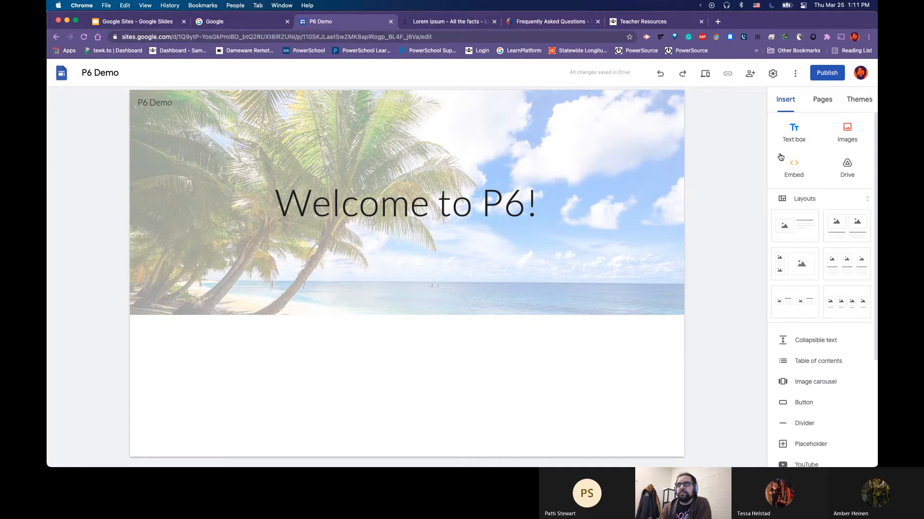
click(794, 134)
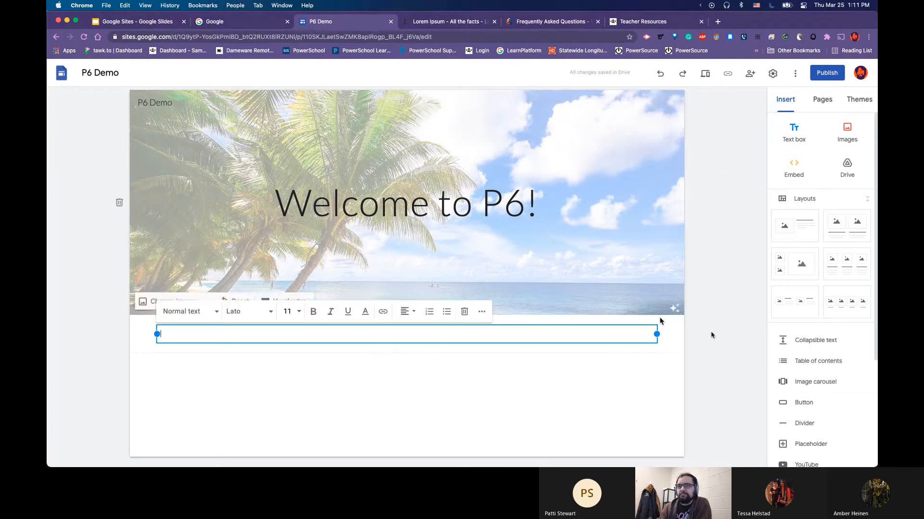
click(452, 22)
right_click(357, 182)
click(383, 200)
click(345, 22)
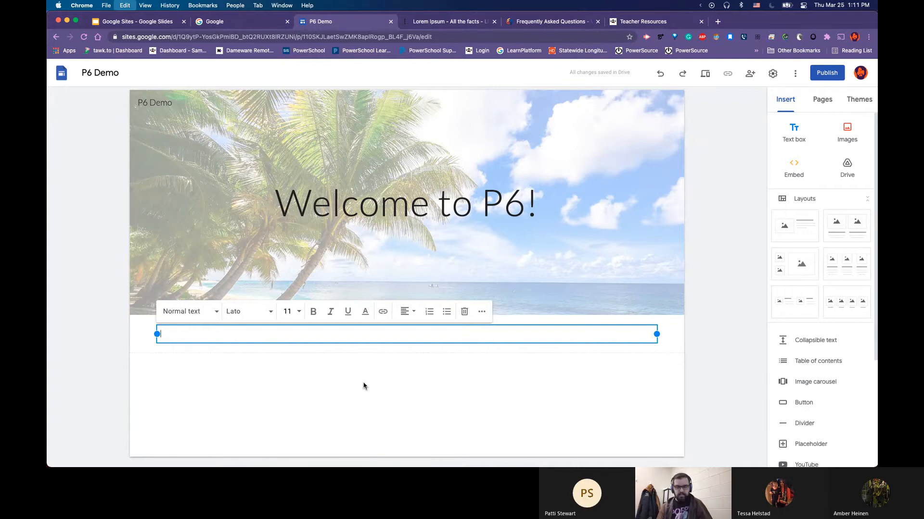
text(Lorem ipsum dolor sit amet, consectetur adipiscing elit. Praesent dui purus, mattis eu egestas id, sagittis cursus metus. Maecenas consequat tortor velit, sit amet viverra felis faucibus in. Donec sollicitudin blandit leo eu blandit. Nulla sit amet purus ornare, molestie metus at, vestibulum metus. Vestibulum ante ipsum primis in faucibus orci luctus et ultrices posuere cubilia curae; Sed tempus metus quis lorem pellentesque, nec interdum est malesuada. Etiam pellentesque tristique augue a pulvinar. Vestibulum ut nisl velit. Curabitur at odio et dolor dapibus fermentum vel vitae arcu. Phasellus est neque, placerat id libero eu, hendrerit vehicula mauris. Fusce tincidunt eros ut lorem euismod consequat. Integer non quam metus. Nam placerat sed neque eget tristique. Vivamus non volutpat ante, vel sagittis quam. Donec at nunc libero. Vivamus bibendum diam nec auctor porttitor. Proin cursus facilisis quam vitae vulputate. Etiam et erat non lacus elementum blandit. Ut ex velit, porta id urna et, tincidunt fringilla magna. Sed malesuada luctus arcu, finibus aliquam enim euismod quis.)
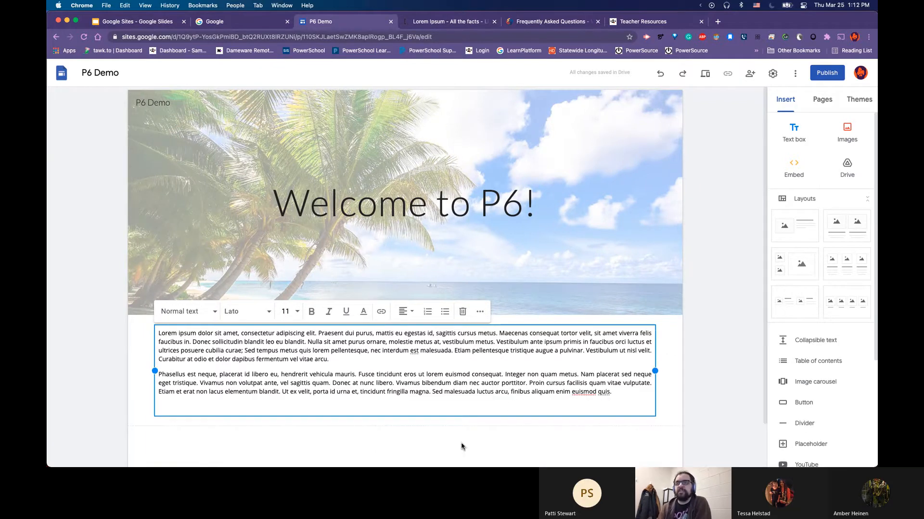
click(459, 444)
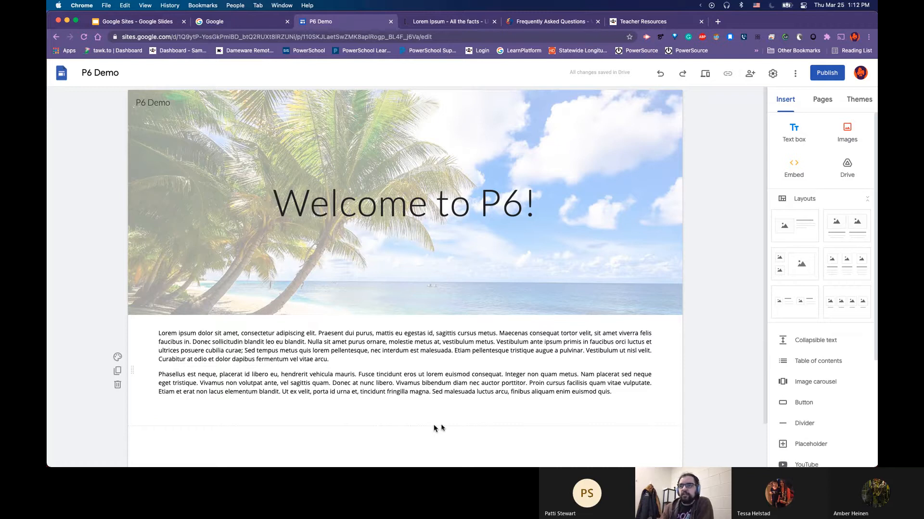
scroll(502, 433, down, 1)
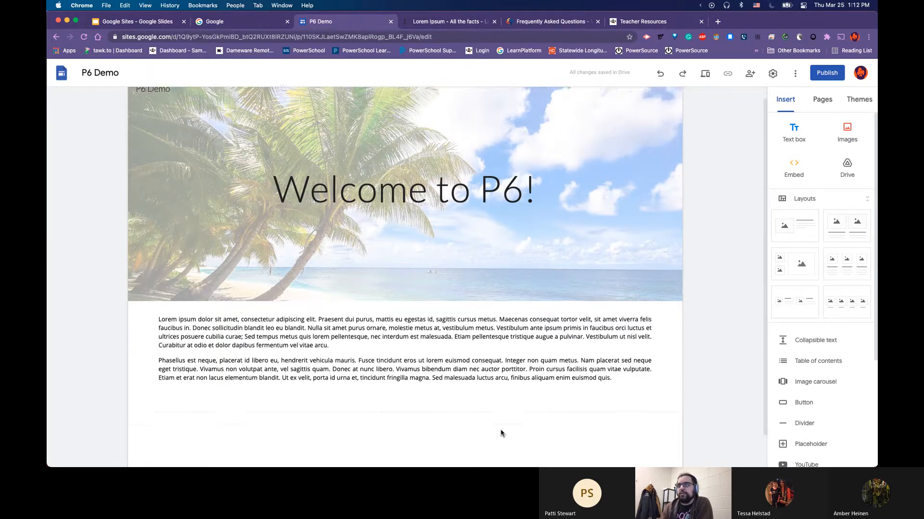
scroll(503, 433, up, 1)
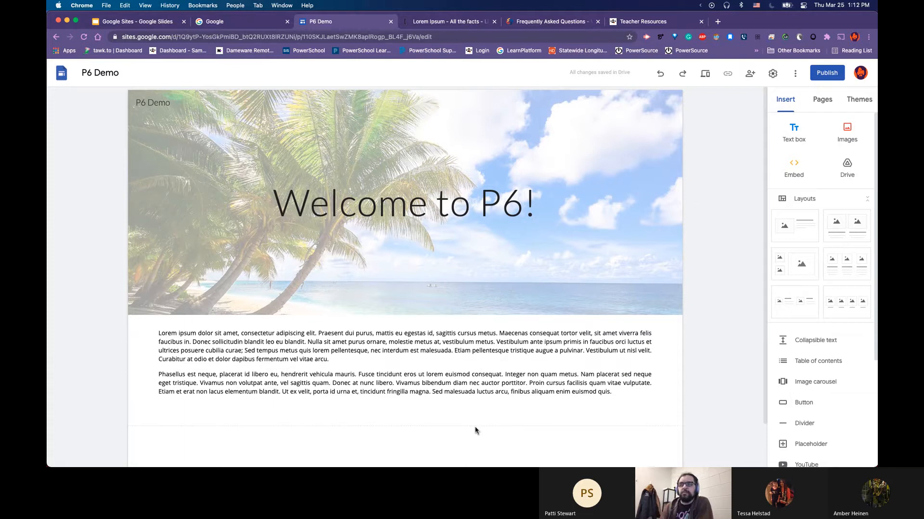
click(441, 401)
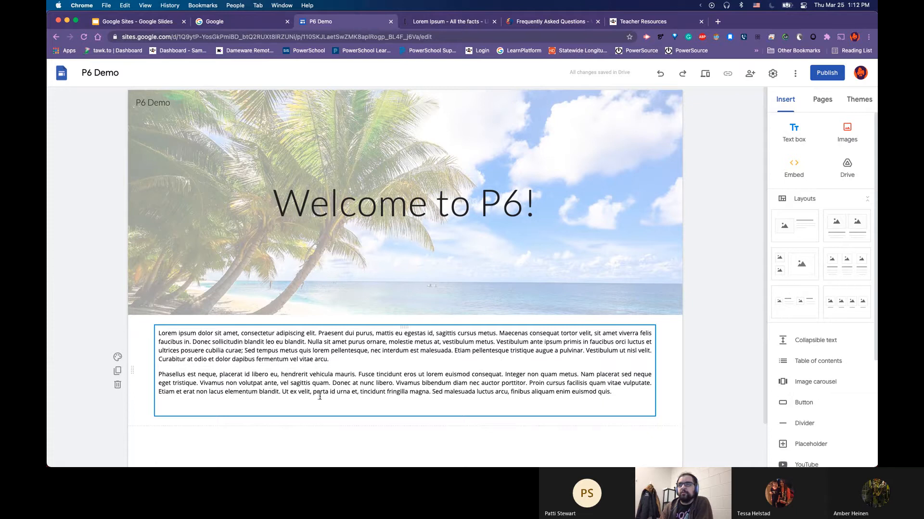
click(358, 443)
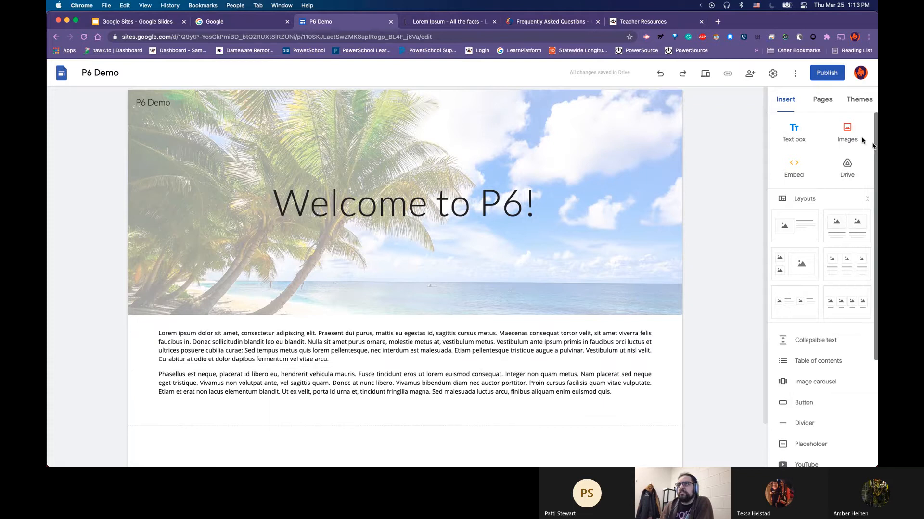
- Insert the "Copy of Vector Coyote" image from My Drive below the Lorem ipsum text
click(848, 132)
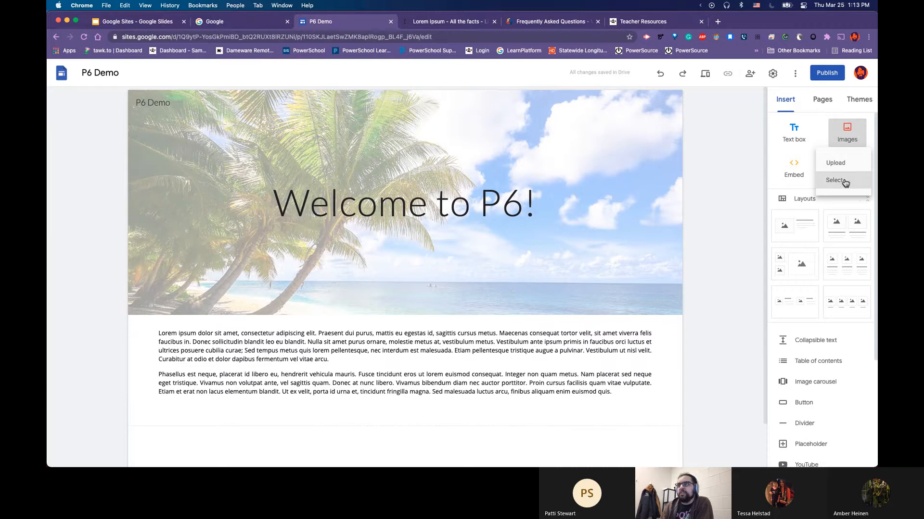
click(844, 182)
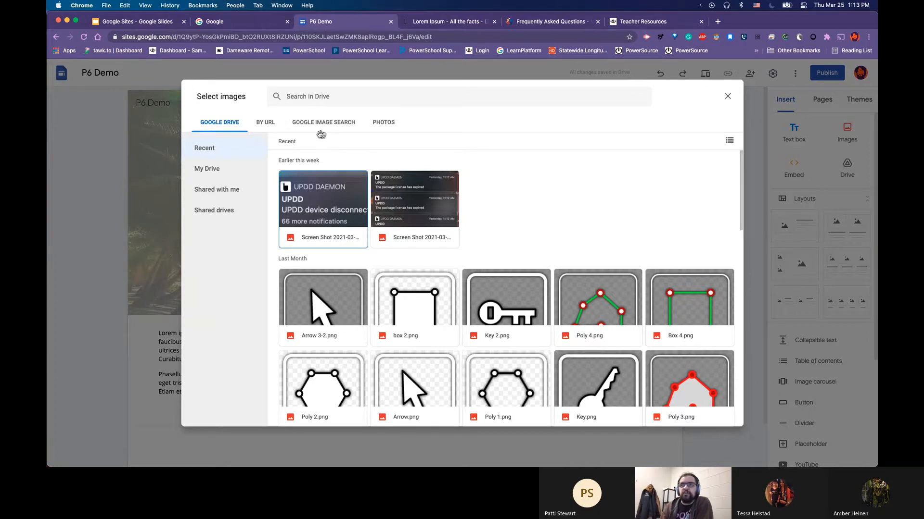
click(235, 189)
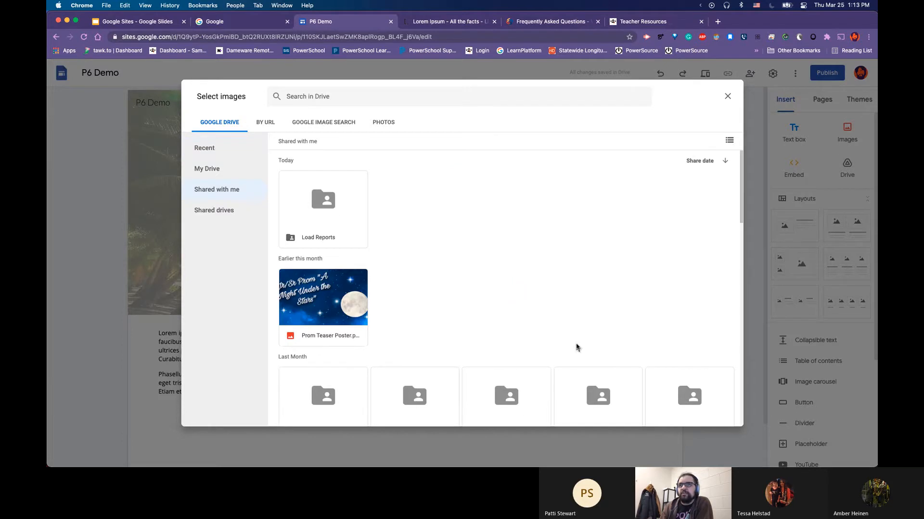
click(204, 169)
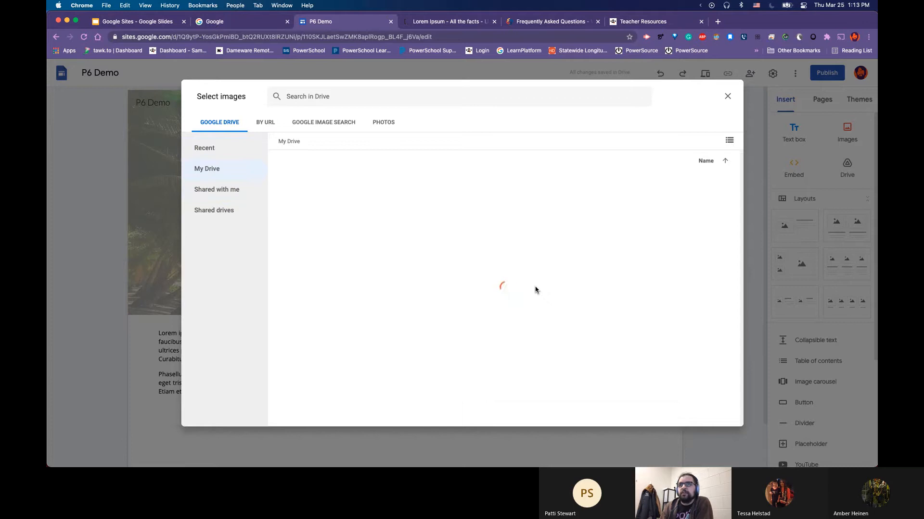
scroll(562, 320, down, 3)
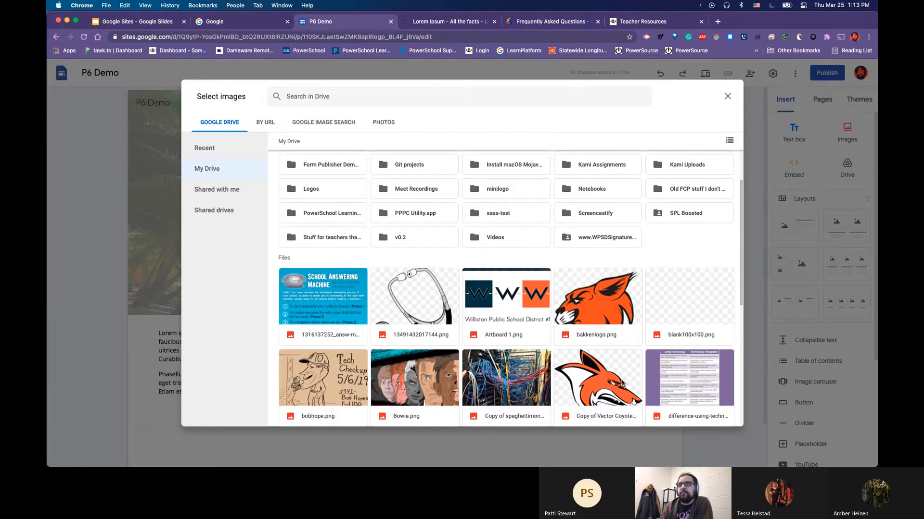
click(610, 384)
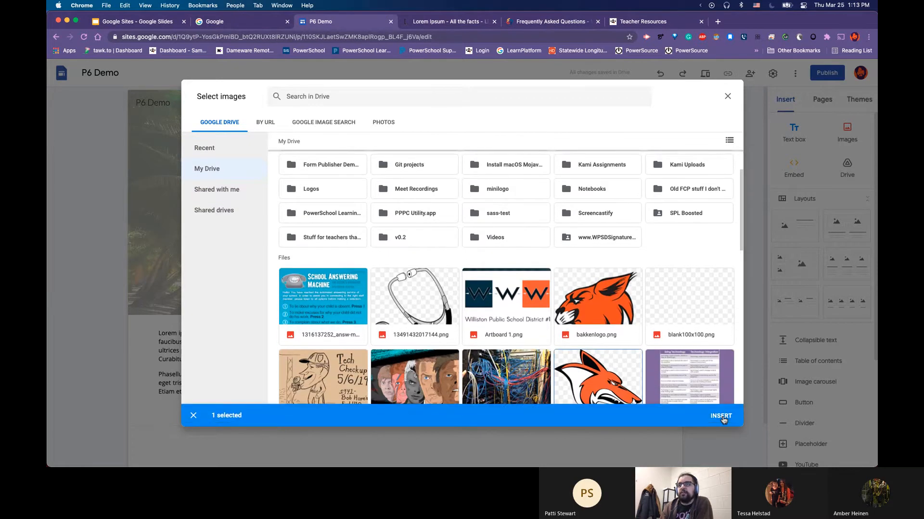
click(723, 416)
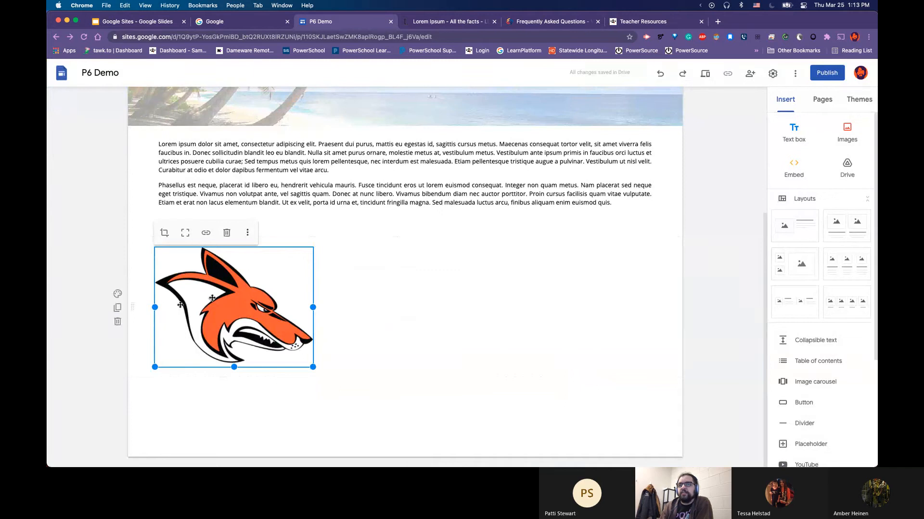
click(347, 404)
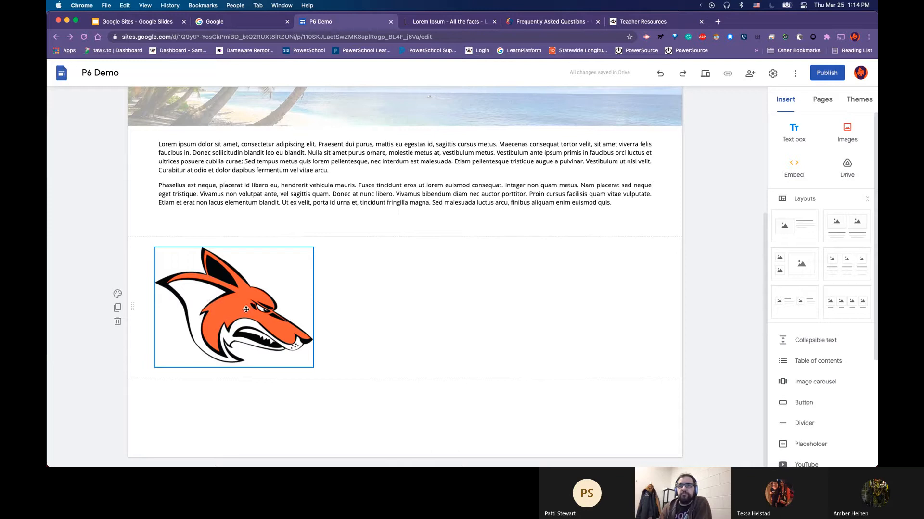
- Move the coyote image to the centre of its own section below the text
drag(240, 308, 417, 277)
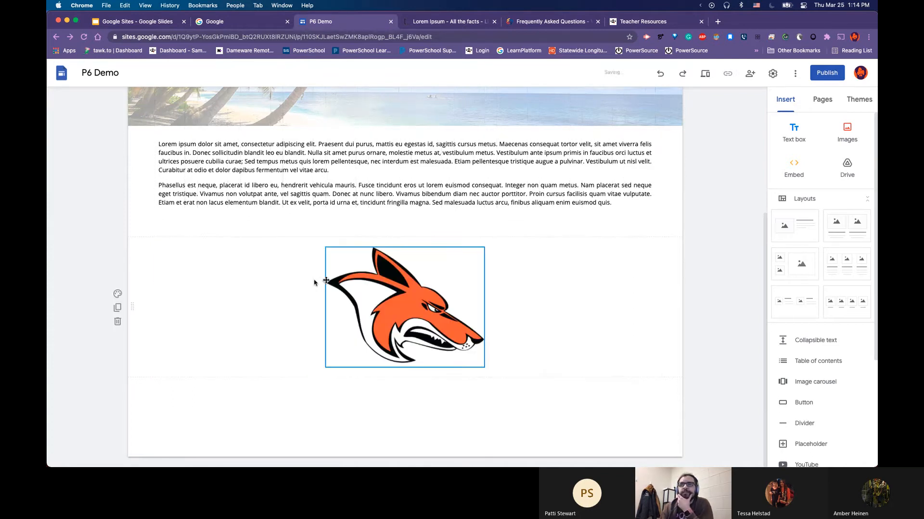
drag(362, 281, 405, 281)
drag(411, 360, 416, 308)
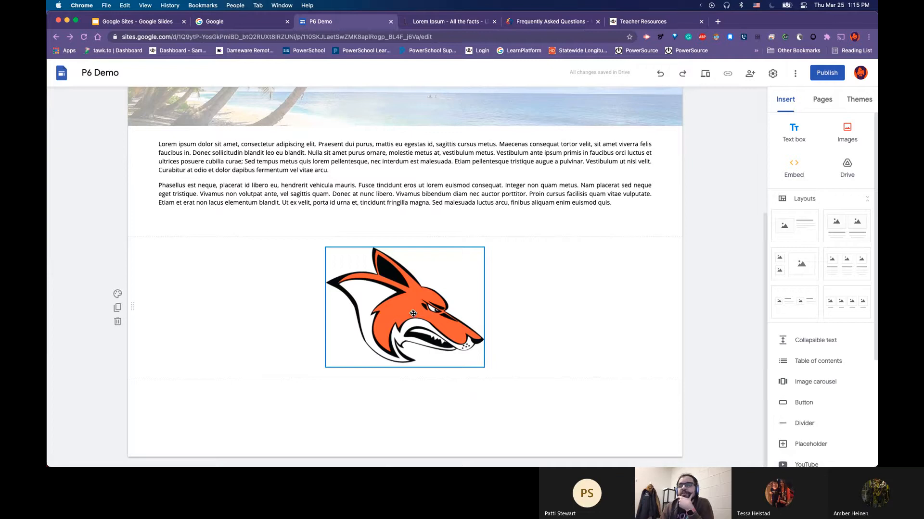
- Try the coyote image above the paragraphs with the text box narrowed to about half the section width, and undo both changes
drag(410, 313, 414, 137)
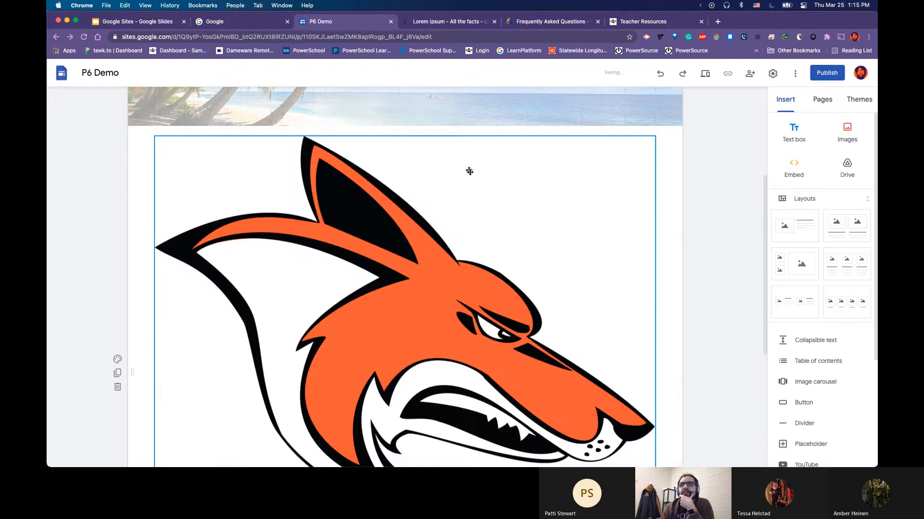
scroll(432, 242, down, 5)
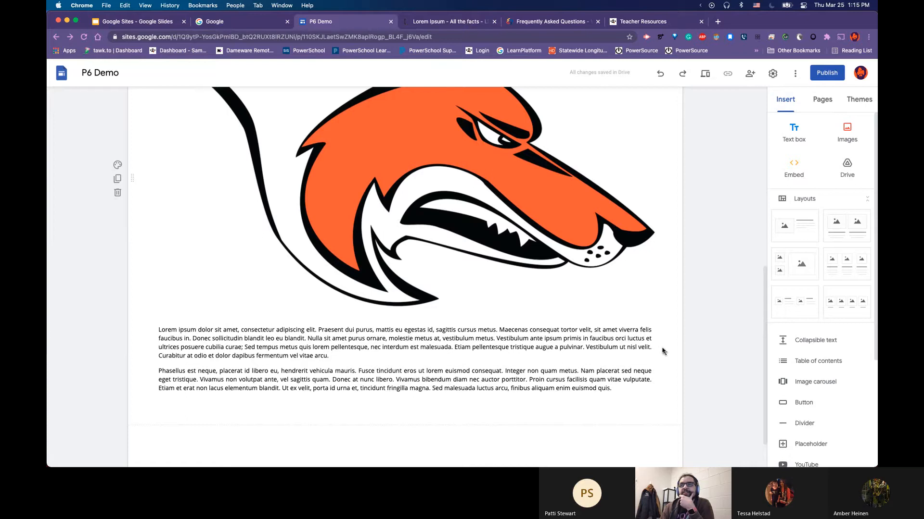
click(593, 354)
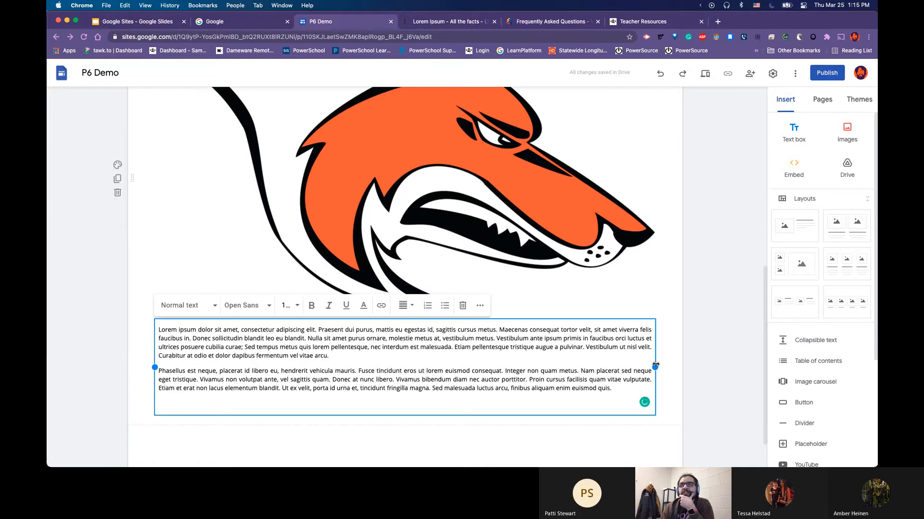
drag(651, 366, 398, 373)
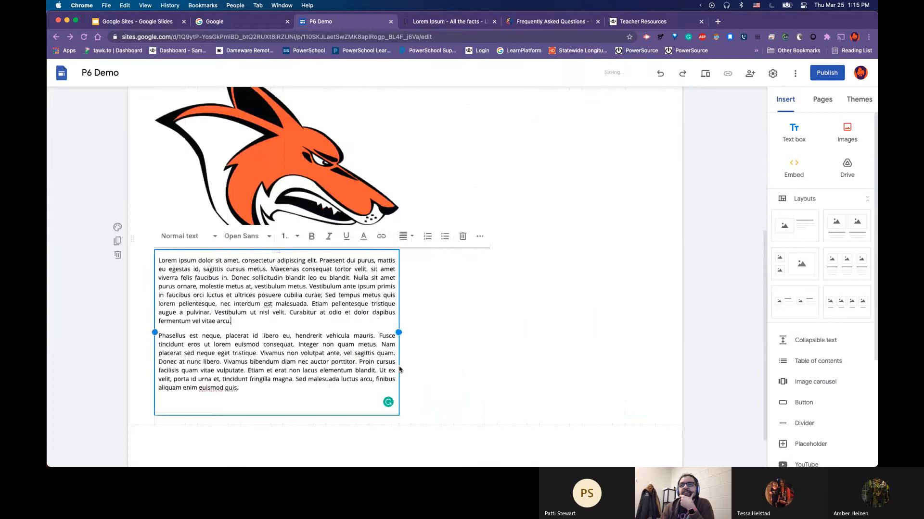
click(488, 285)
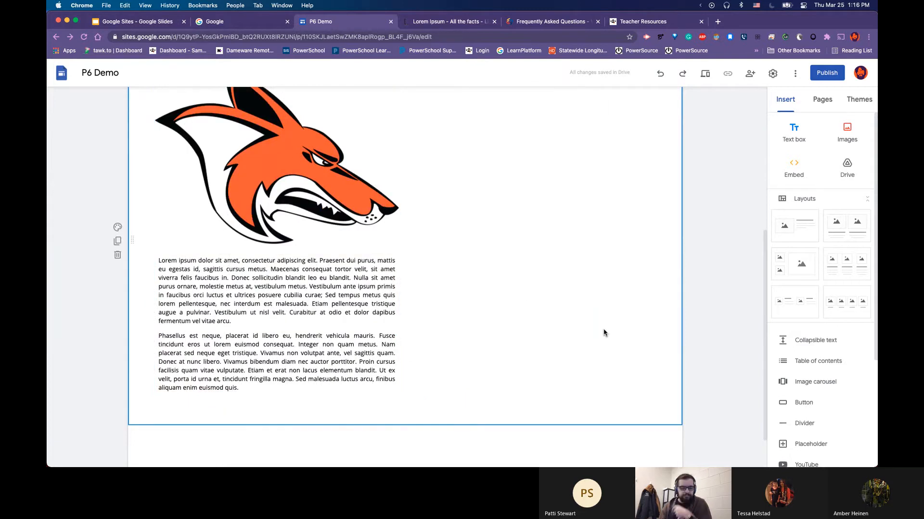
key(super+z)
key(super+z)
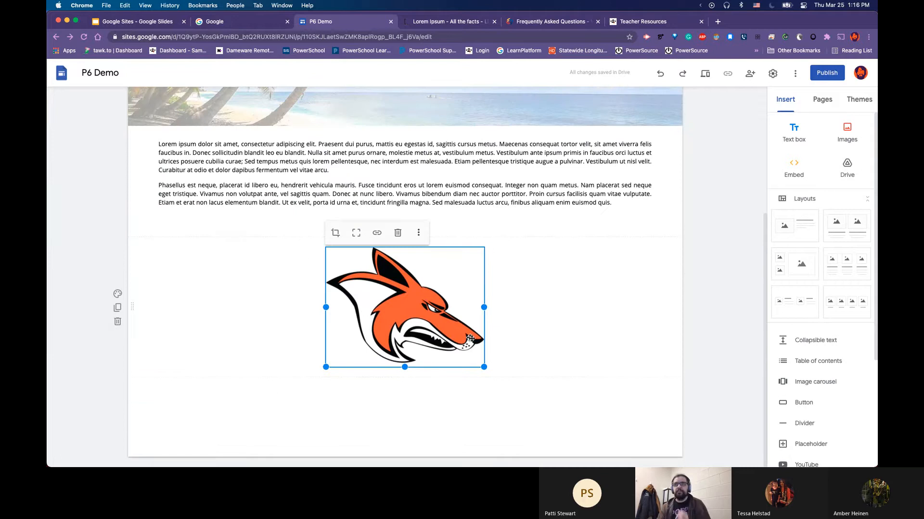
- Move the coyote image to the left of the Lorem ipsum paragraphs and enlarge it to about a quarter of the section width
drag(406, 319, 149, 206)
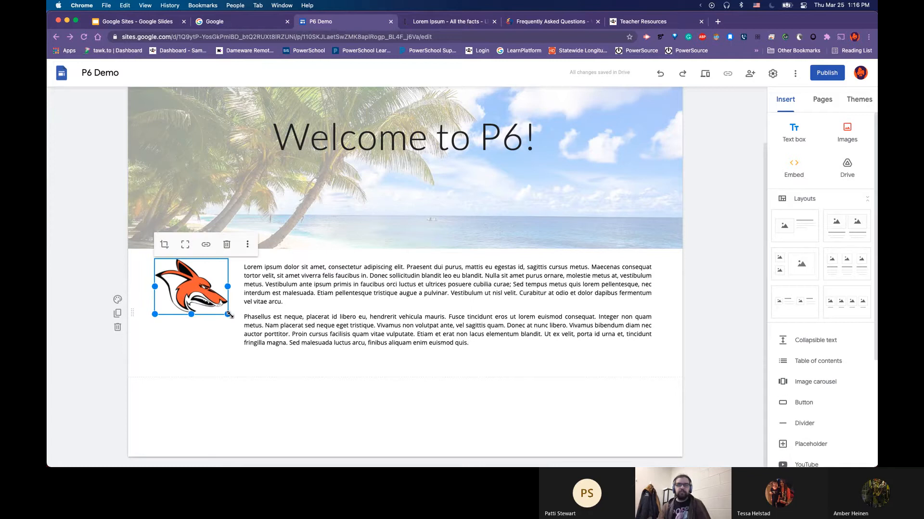
drag(227, 315, 271, 372)
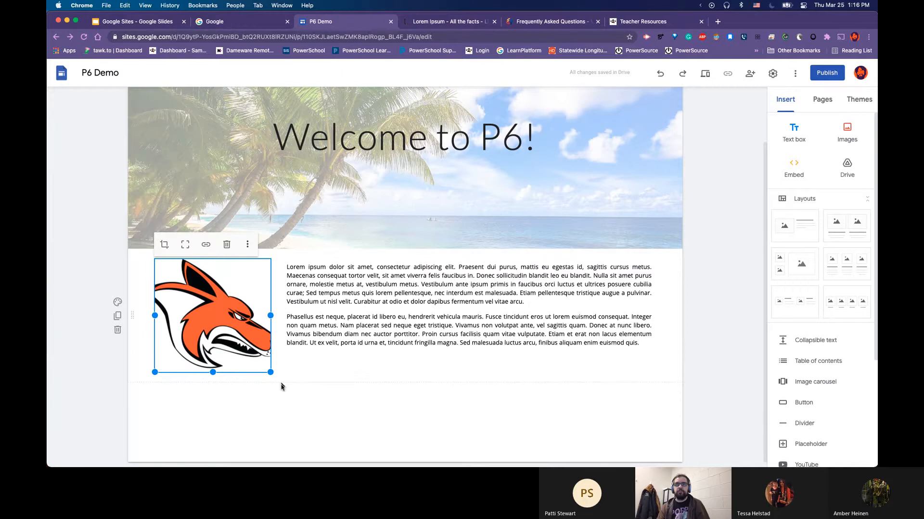
- Try wider and narrower sizes for the coyote image, and stretch the text box back to close the gap beside it
drag(270, 373, 300, 378)
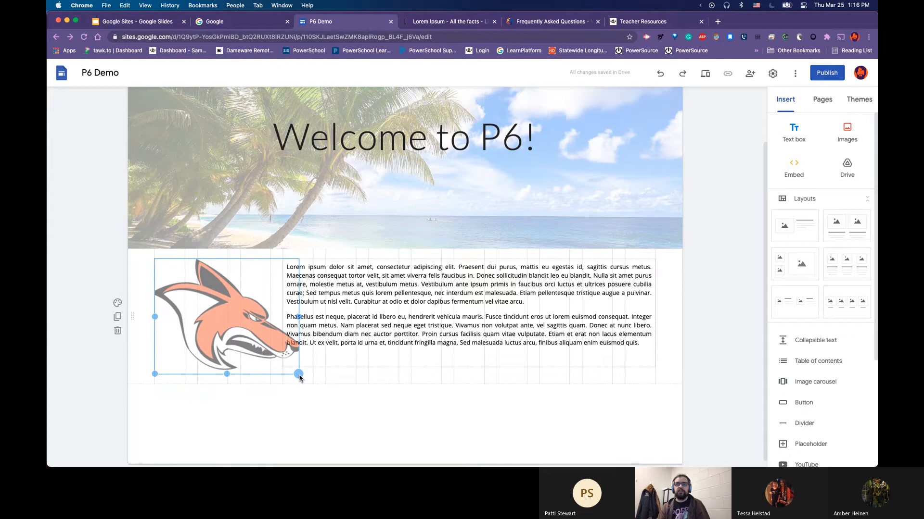
drag(301, 378, 302, 378)
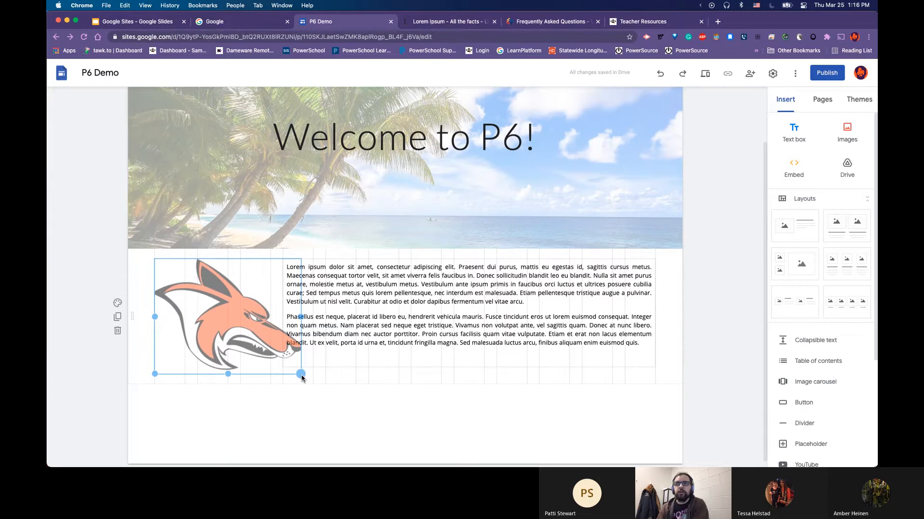
drag(301, 378, 270, 376)
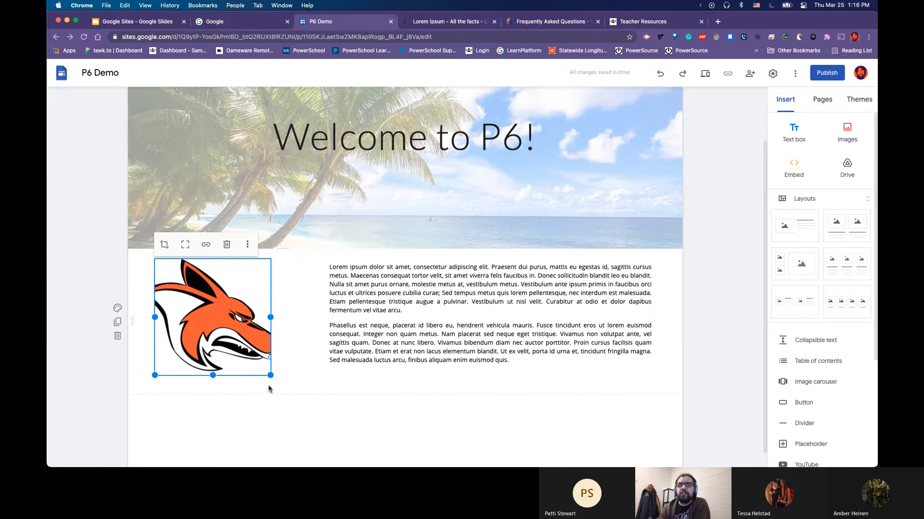
mouse_move(270, 376)
mouse_down()
mouse_move(301, 384)
mouse_move(271, 375)
mouse_up()
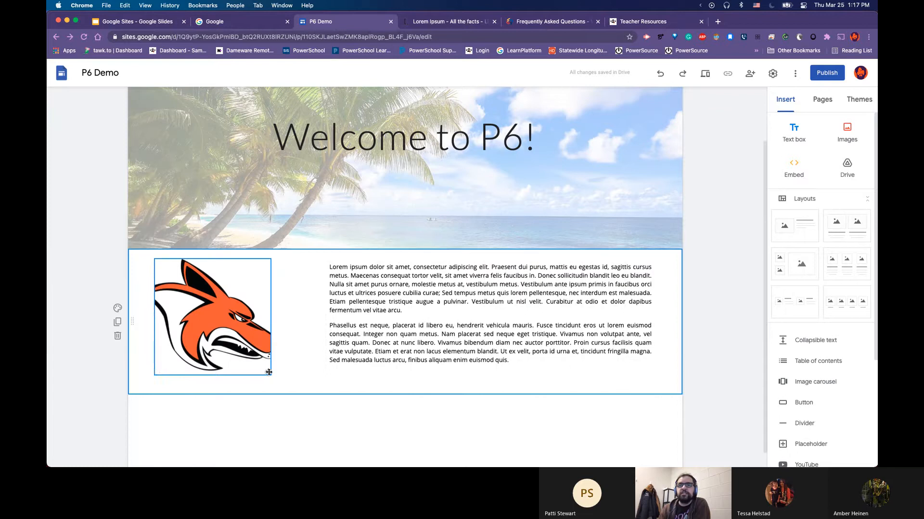
drag(270, 375, 312, 377)
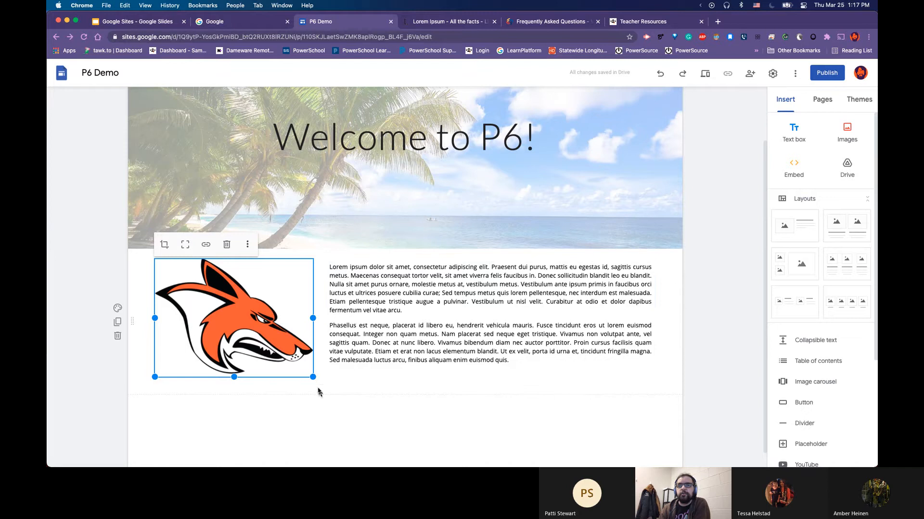
drag(313, 378, 268, 384)
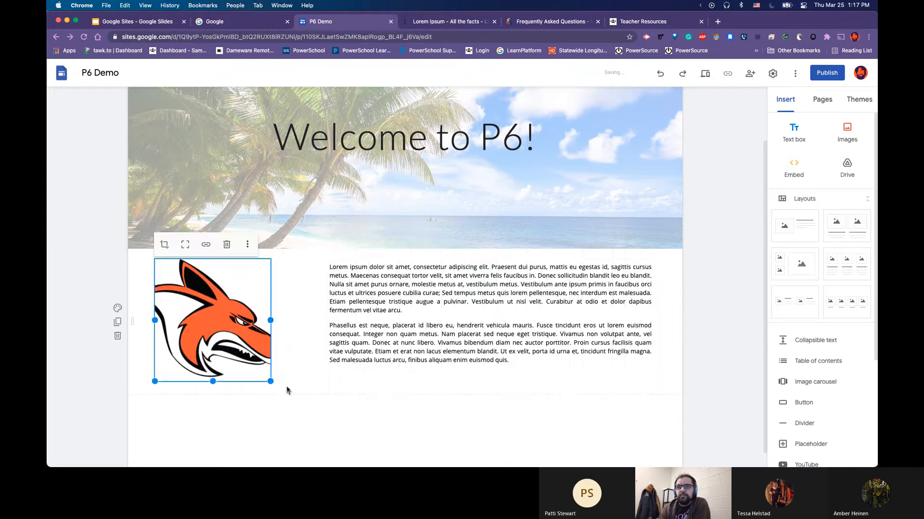
click(325, 315)
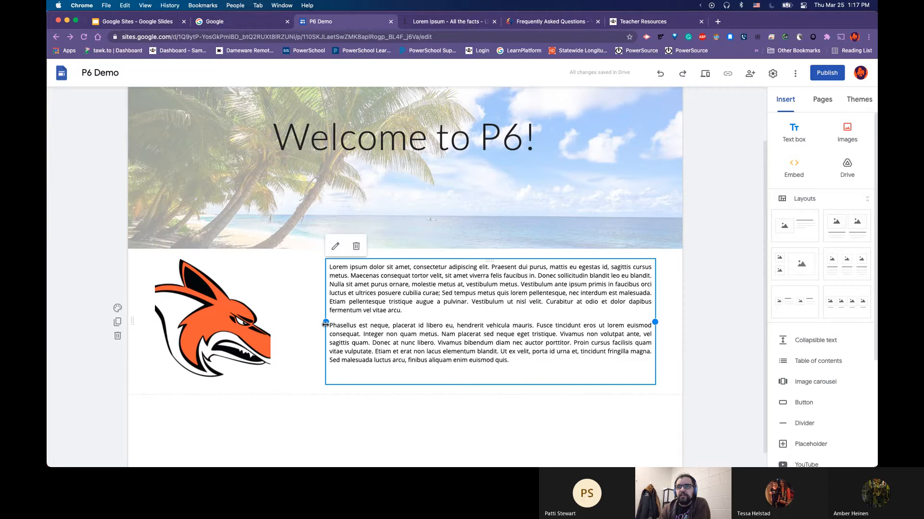
drag(325, 322, 285, 328)
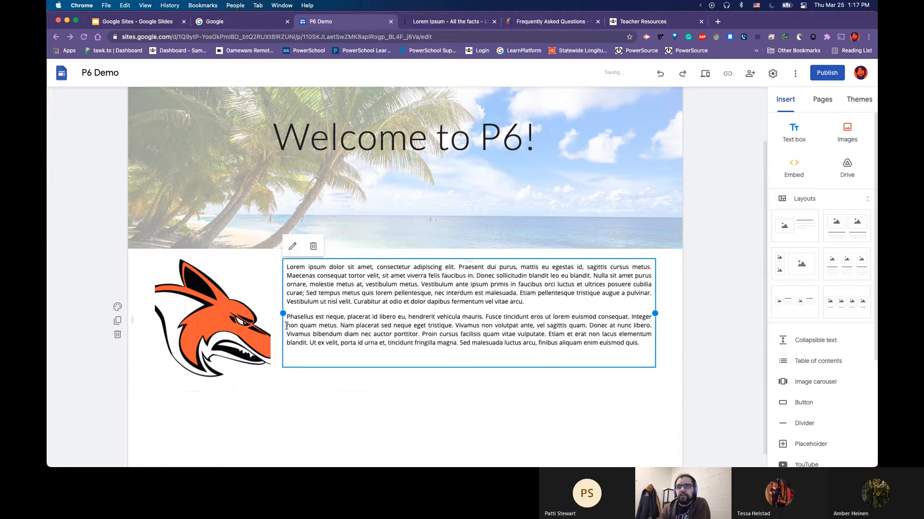
- Crop the coyote image, shifting it inside the frame so that the whole snout is included
click(222, 327)
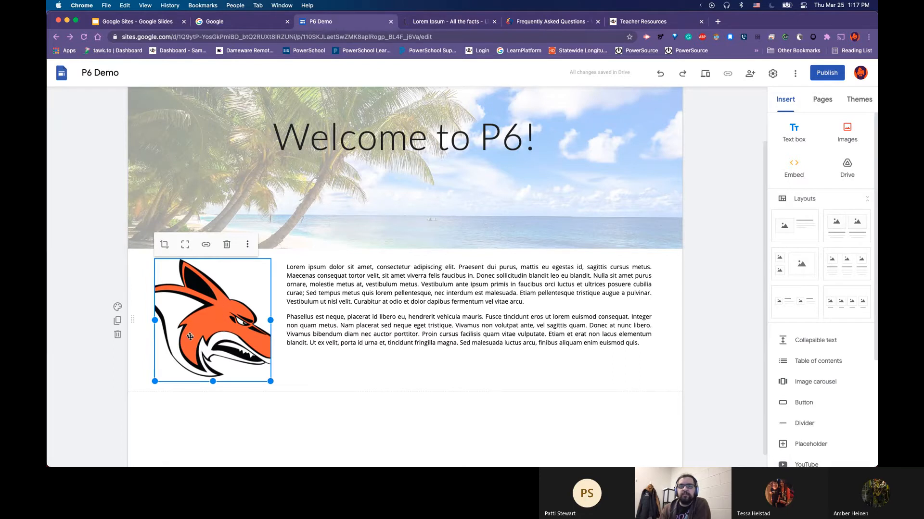
click(164, 246)
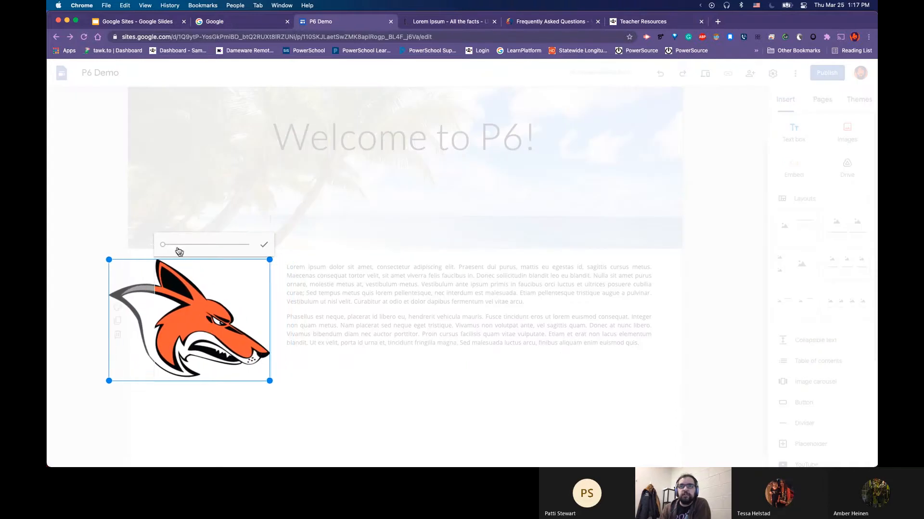
mouse_move(162, 247)
mouse_down()
mouse_move(176, 249)
mouse_move(157, 250)
mouse_up()
drag(175, 290, 179, 297)
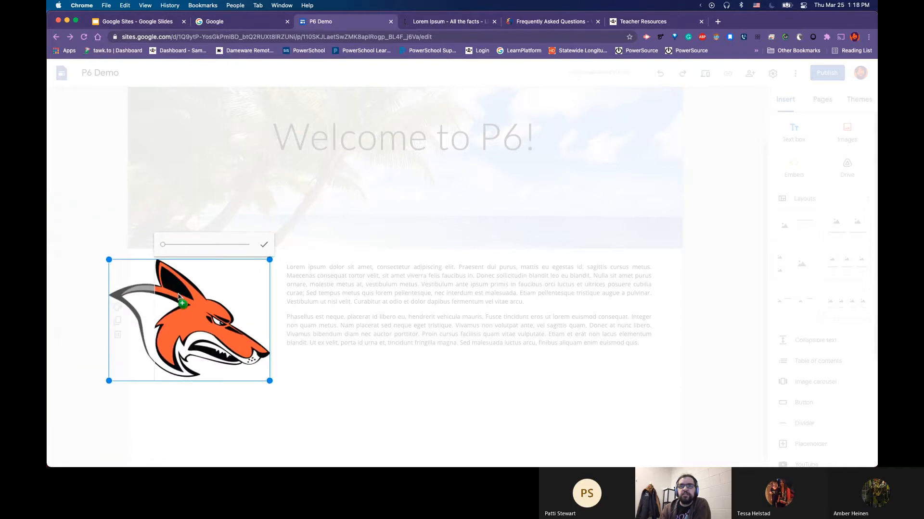
click(266, 243)
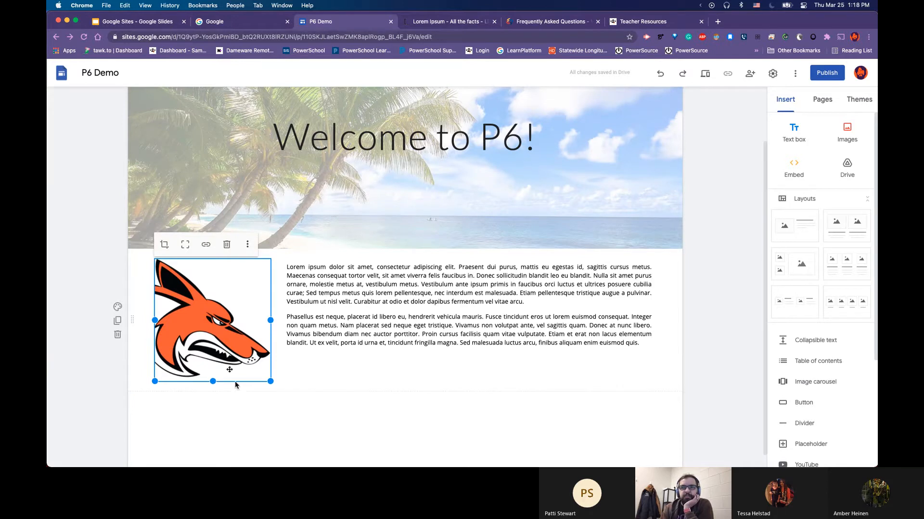
- Uncrop the coyote image beside the paragraphs
click(186, 247)
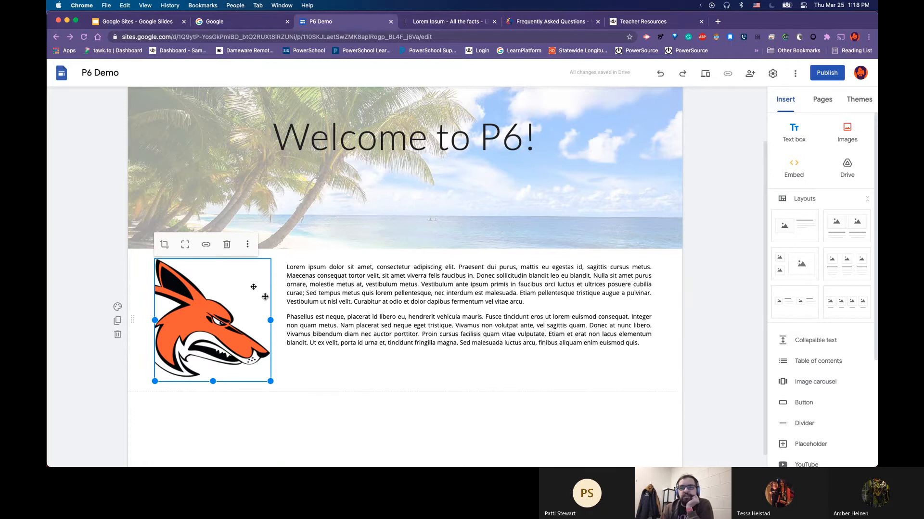
click(185, 245)
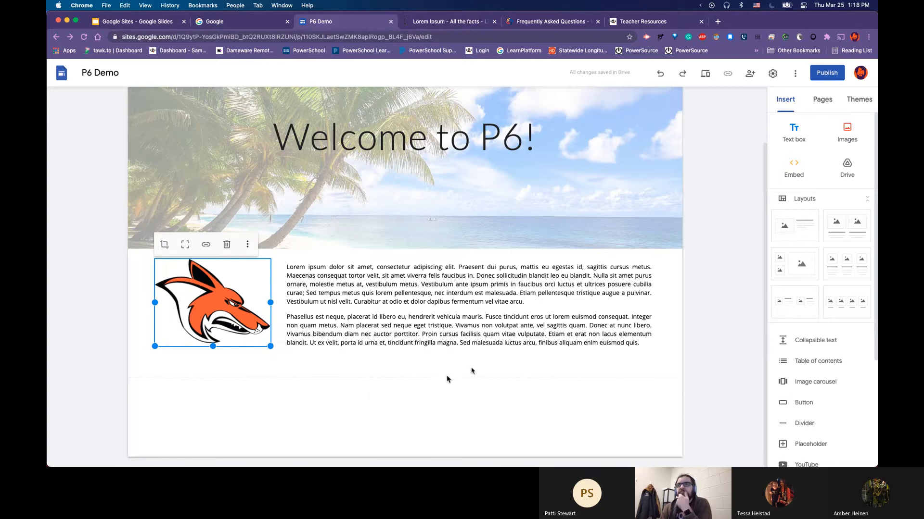
click(295, 331)
click(198, 314)
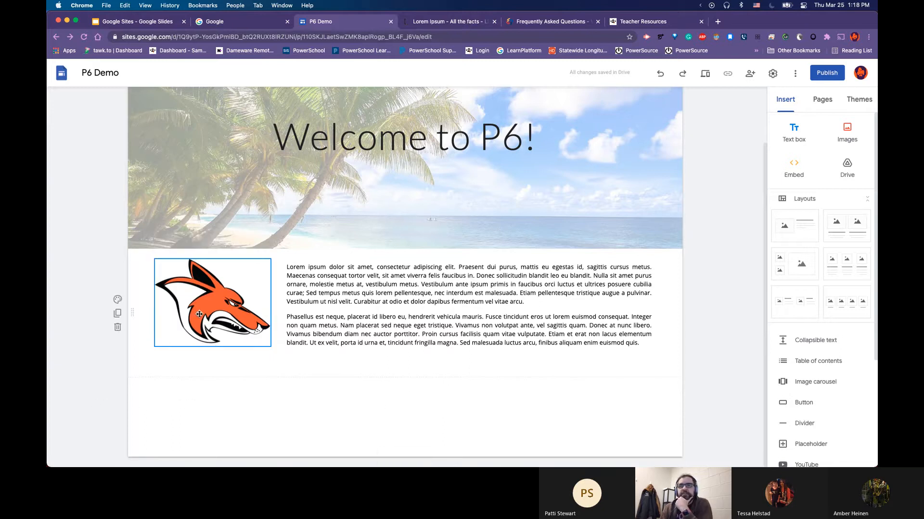
click(344, 307)
click(224, 317)
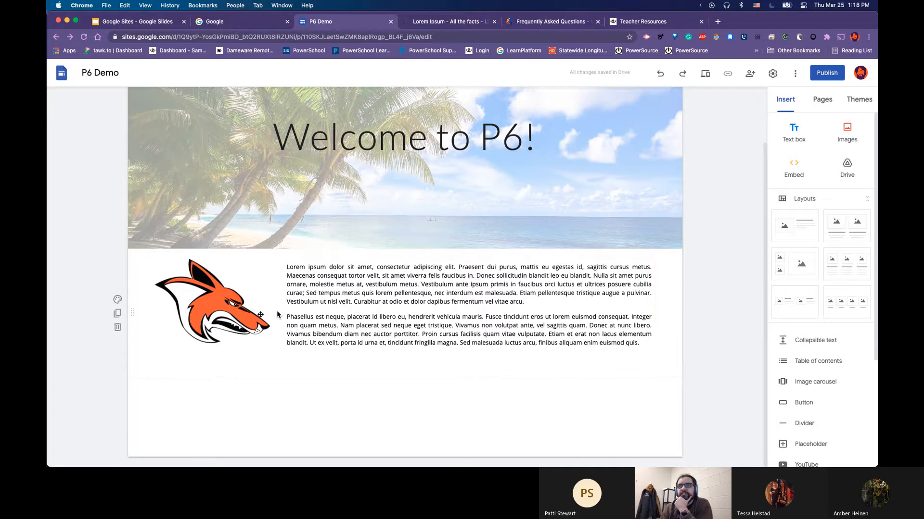
click(339, 306)
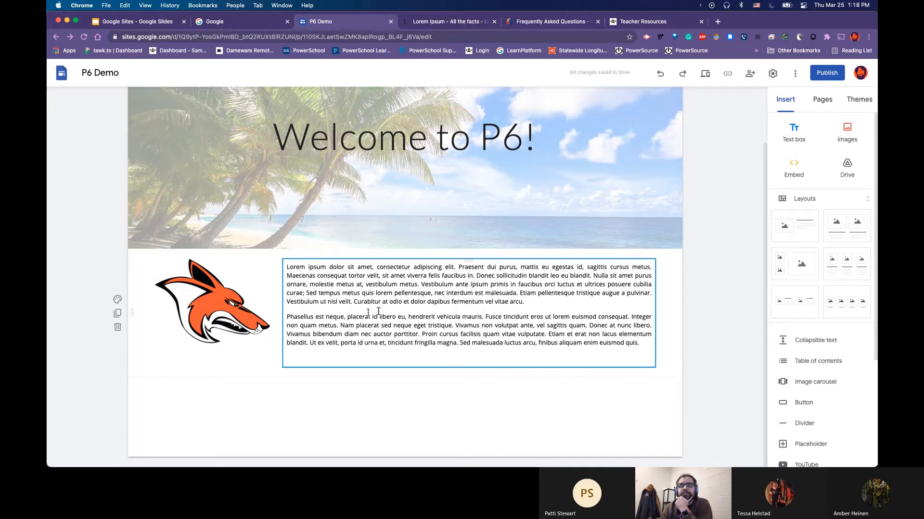
click(317, 376)
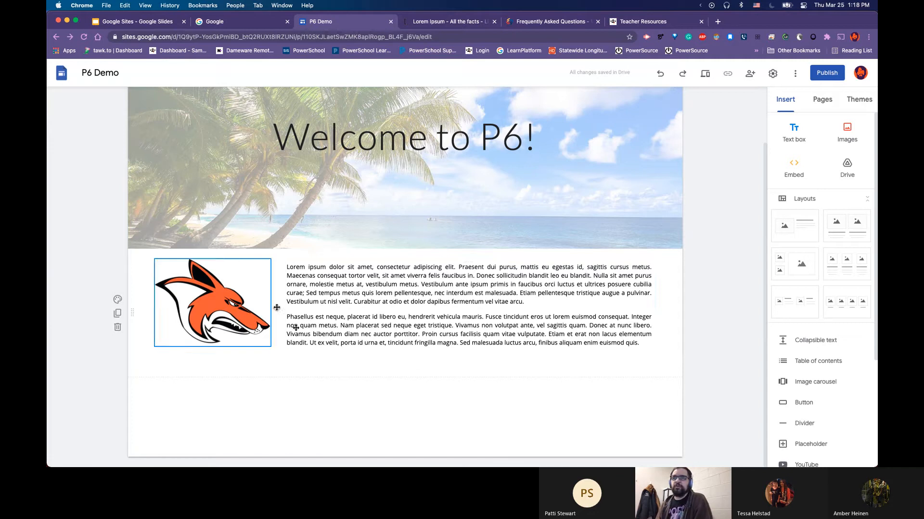
- Add a line reading "Headline" above the first Lorem ipsum paragraph in the same text box, in the Title style
click(288, 266)
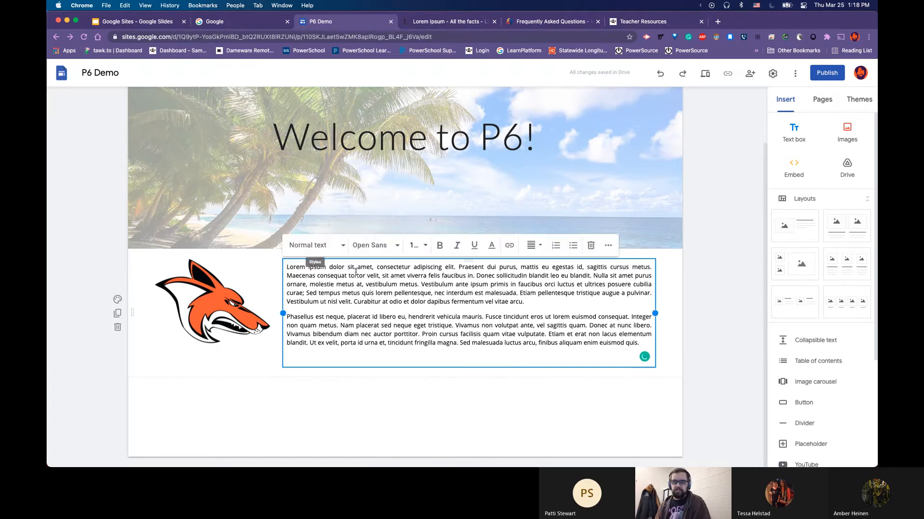
key(Return)
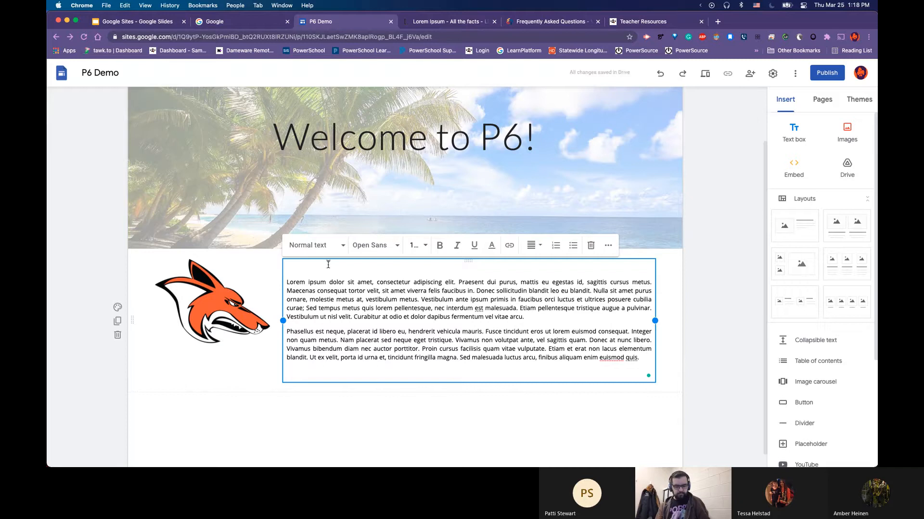
text(Headline)
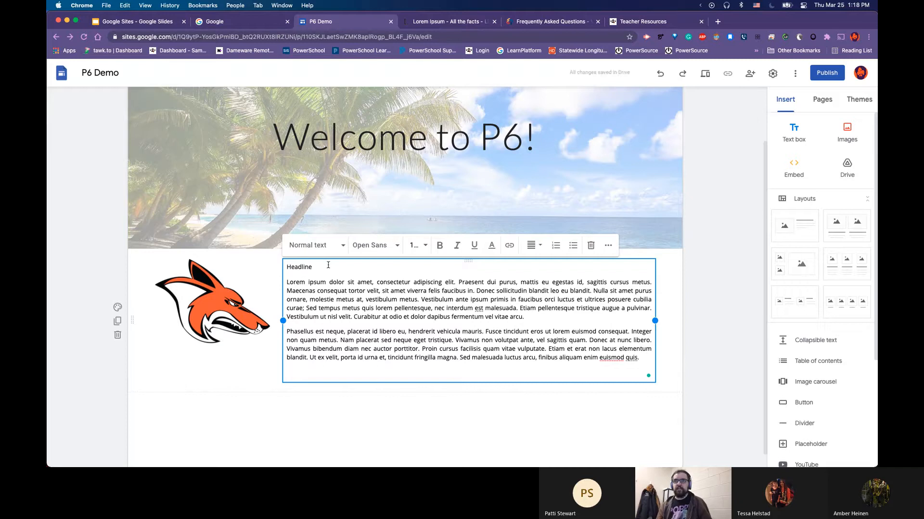
click(323, 248)
click(316, 277)
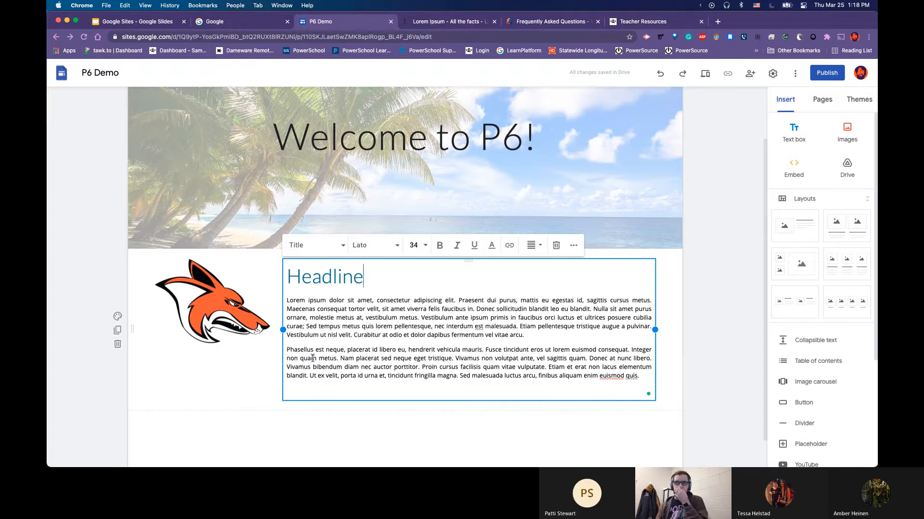
key(Right)
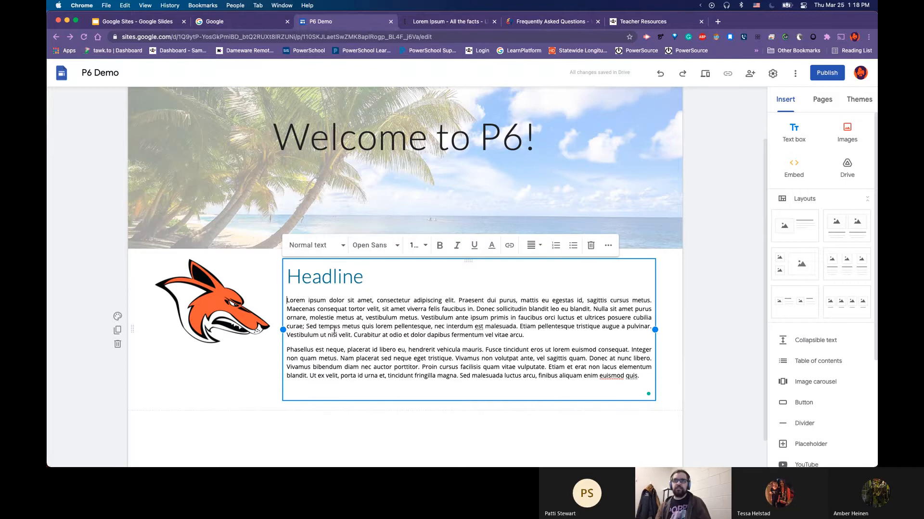
- Delete the "Headline" line from the Lorem ipsum text box
click(334, 277)
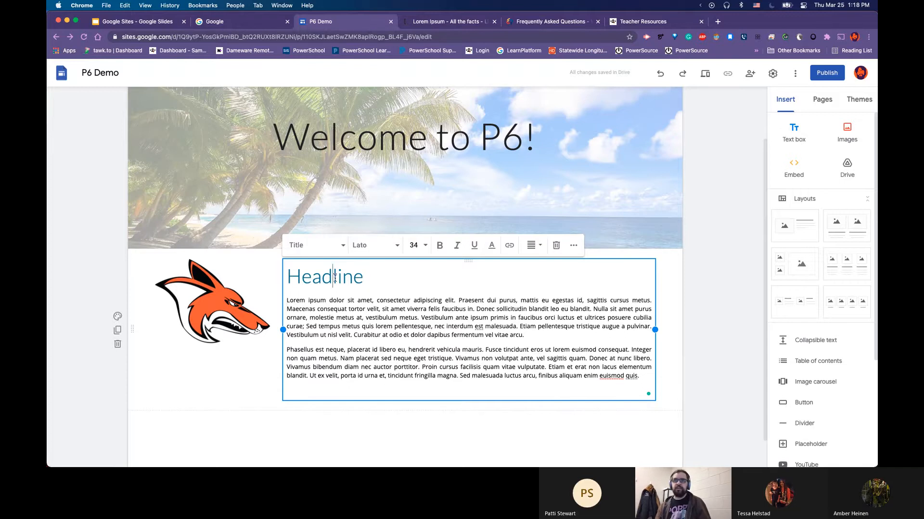
click(304, 317)
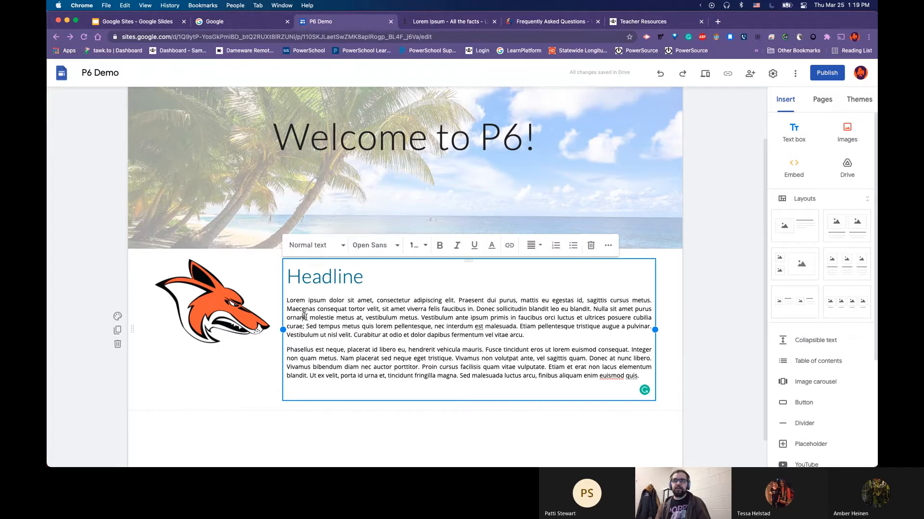
click(398, 277)
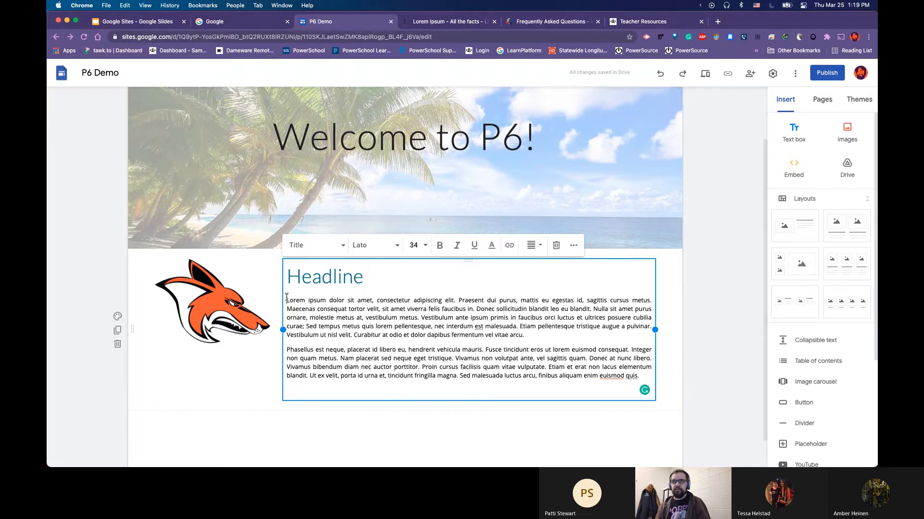
drag(287, 299, 288, 277)
key(BackSpace)
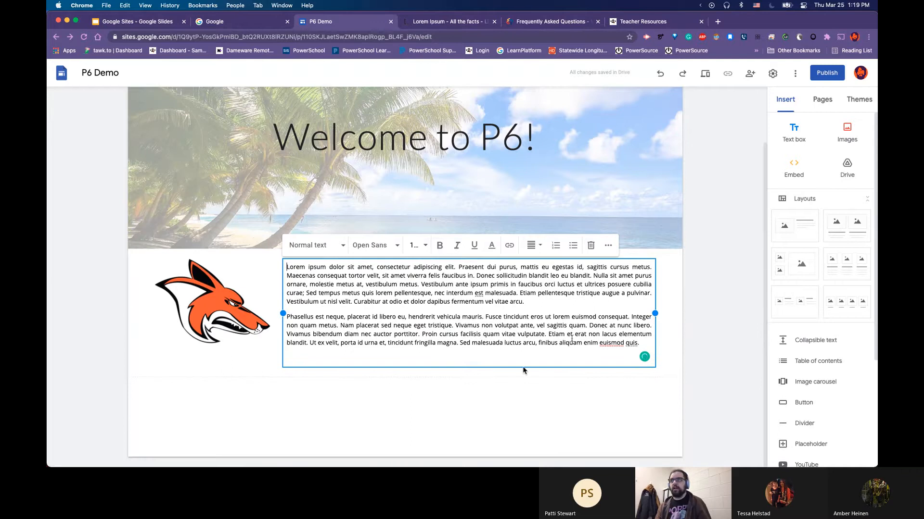
- Add a separate text box reading "Headline" in the Title style and place it directly above the Lorem ipsum paragraphs, beside the coyote
click(794, 133)
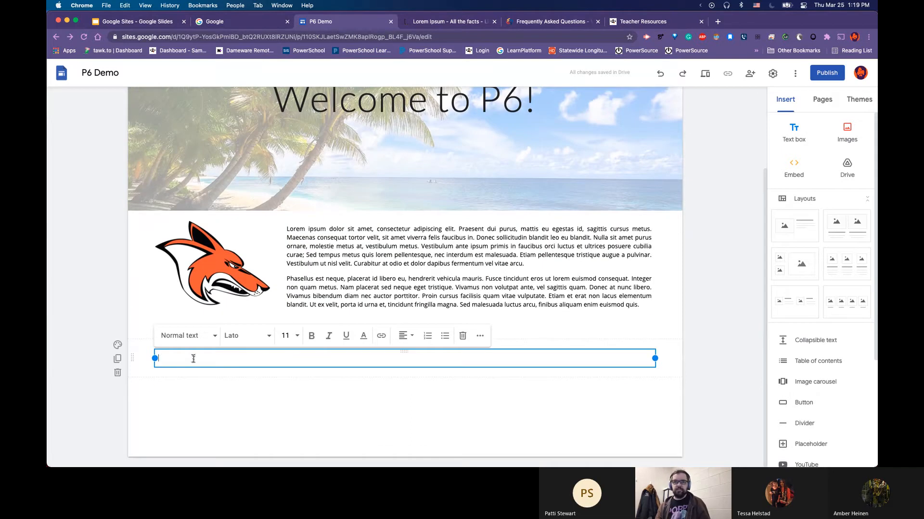
text(Head)
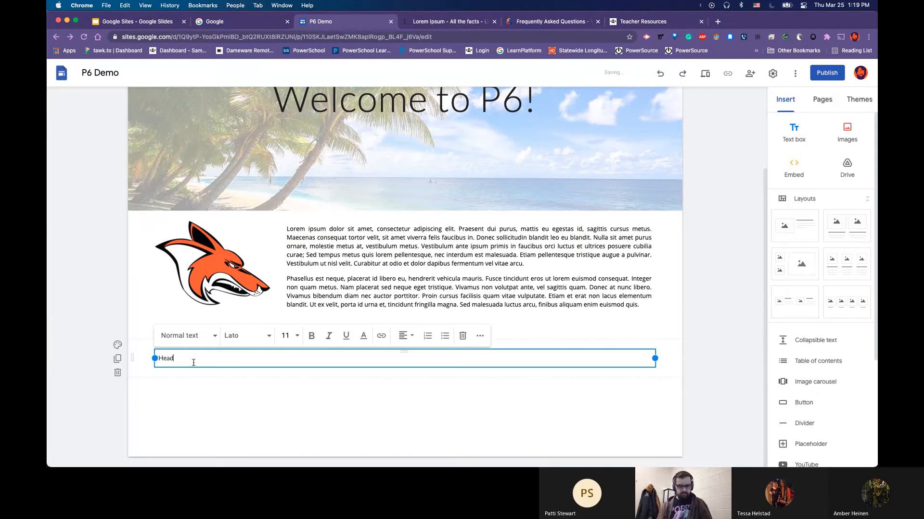
text(line)
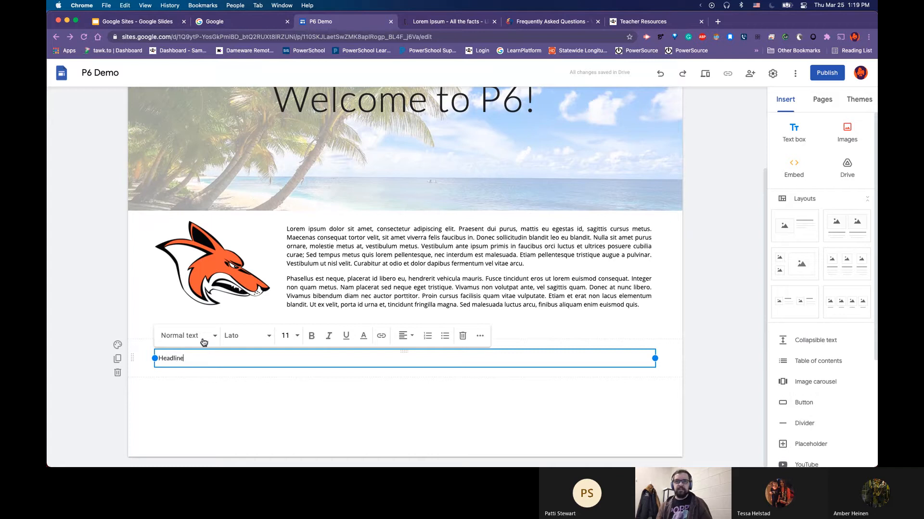
click(202, 340)
click(175, 358)
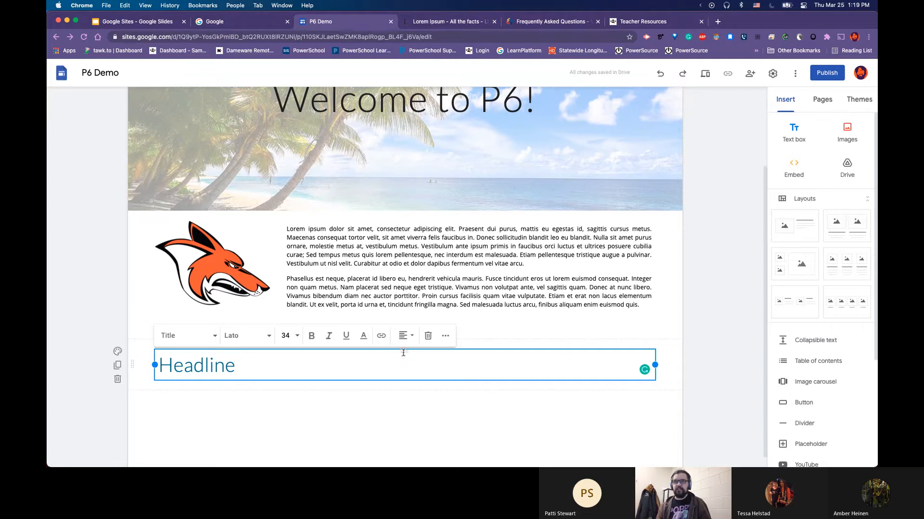
drag(404, 352, 417, 232)
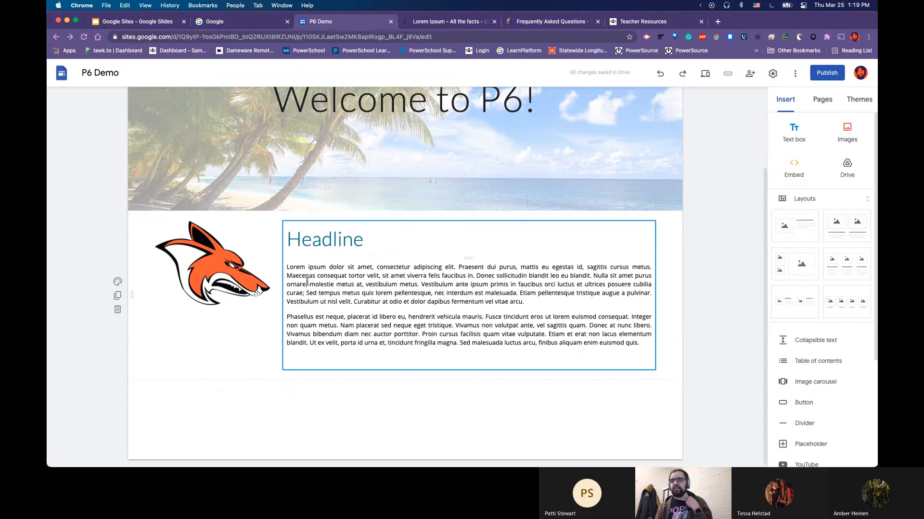
click(387, 238)
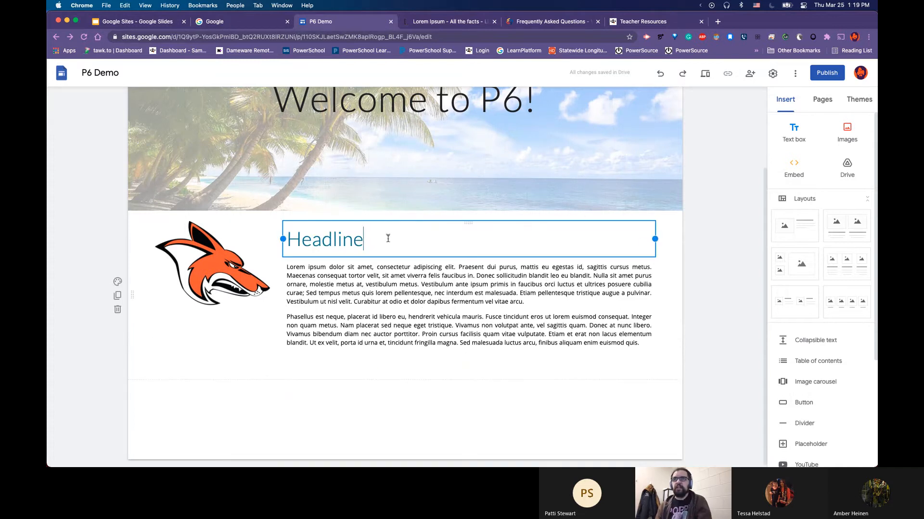
click(387, 294)
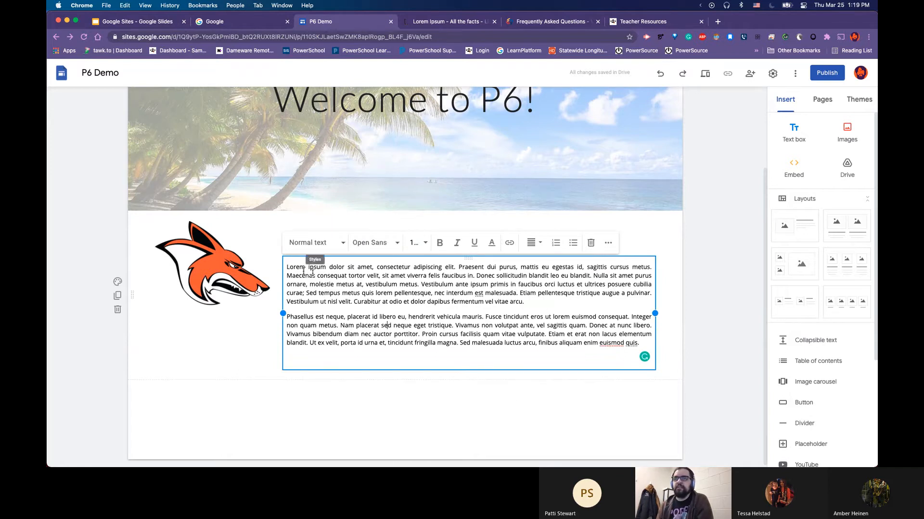
key(cmd+z)
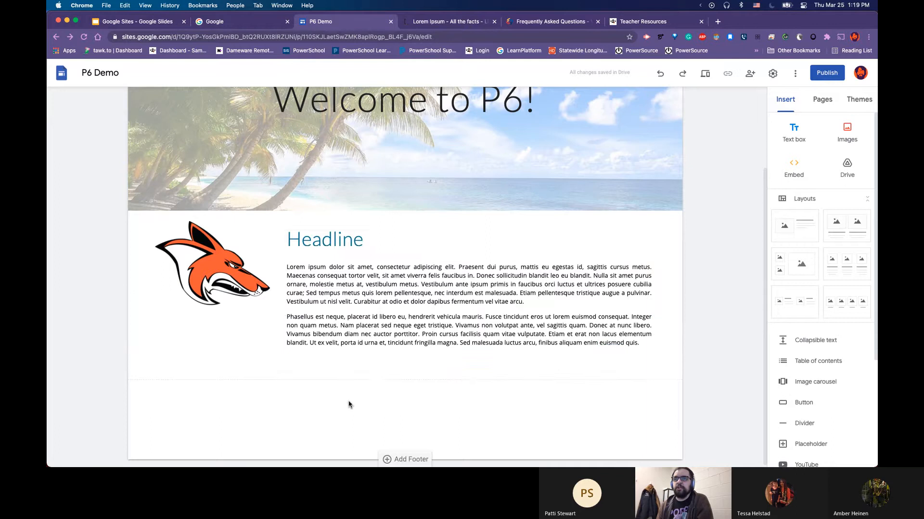
click(353, 240)
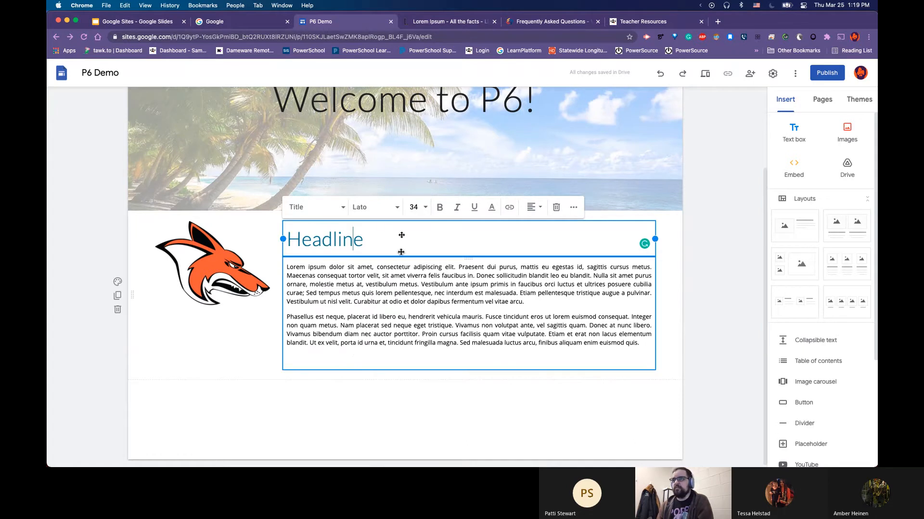
click(342, 408)
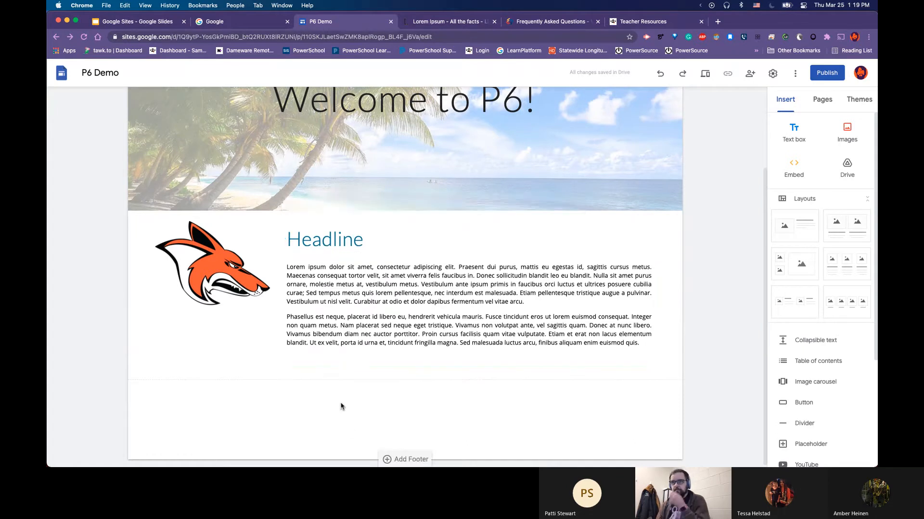
click(362, 239)
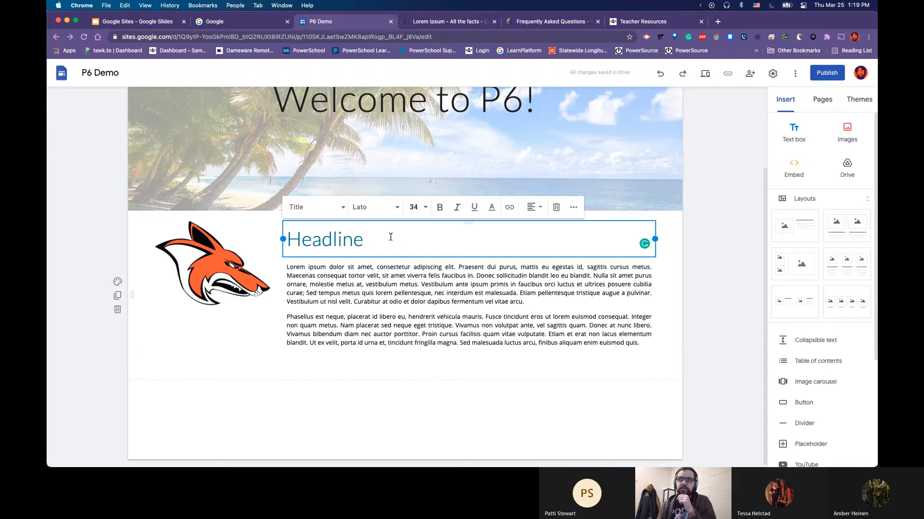
click(354, 395)
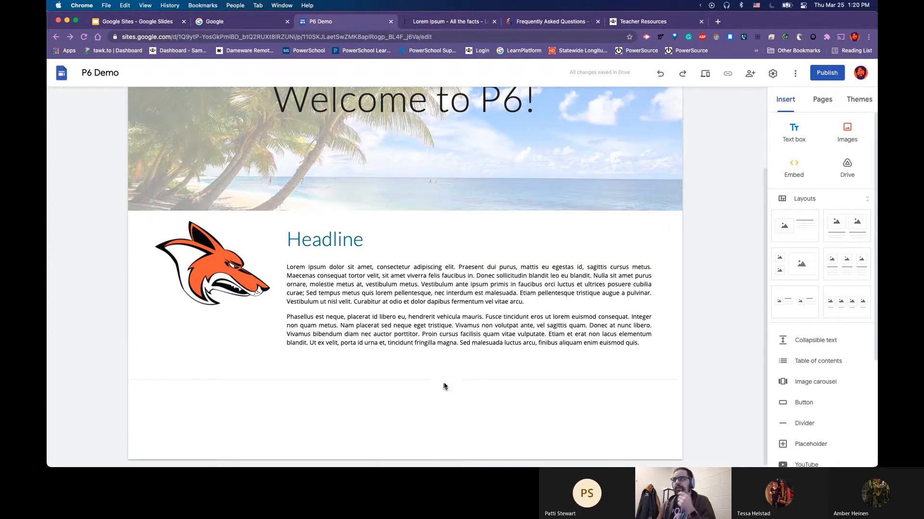
- Insert a new text box reading "Headline" in its own section below the coyote and Lorem ipsum section
scroll(531, 392, down, 1)
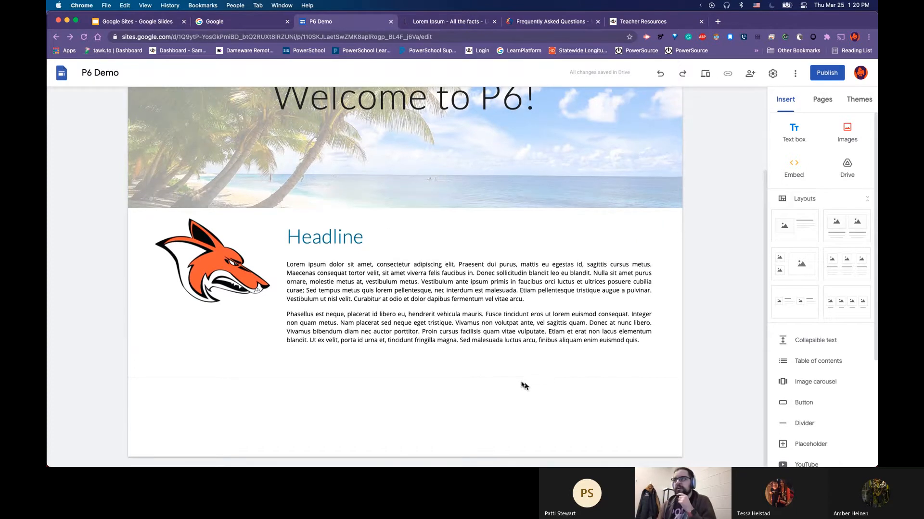
click(794, 131)
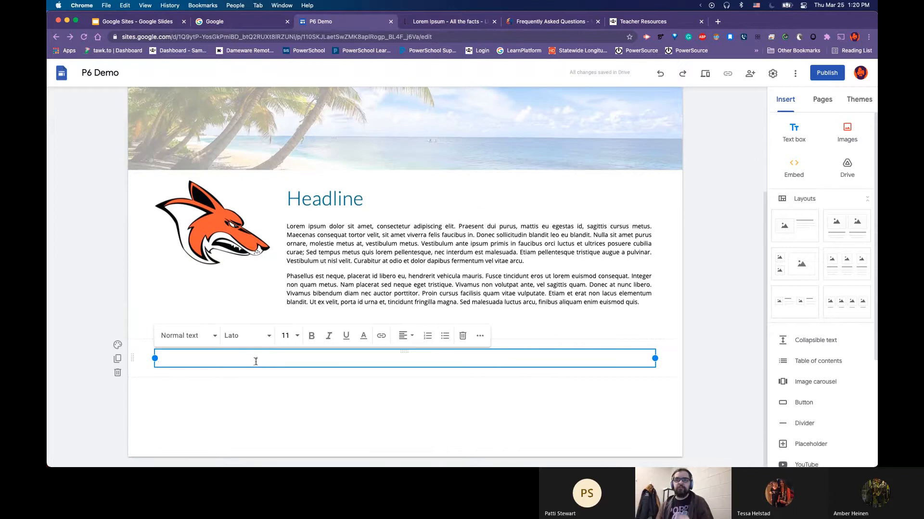
text(Headline)
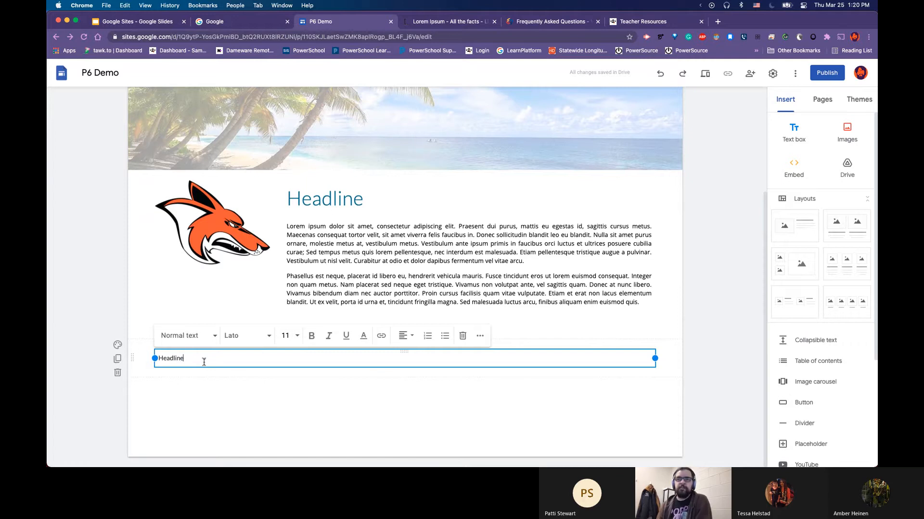
- Change the font of the new "Headline" text below the coyote section to Bree Serif
drag(204, 361, 77, 353)
click(258, 336)
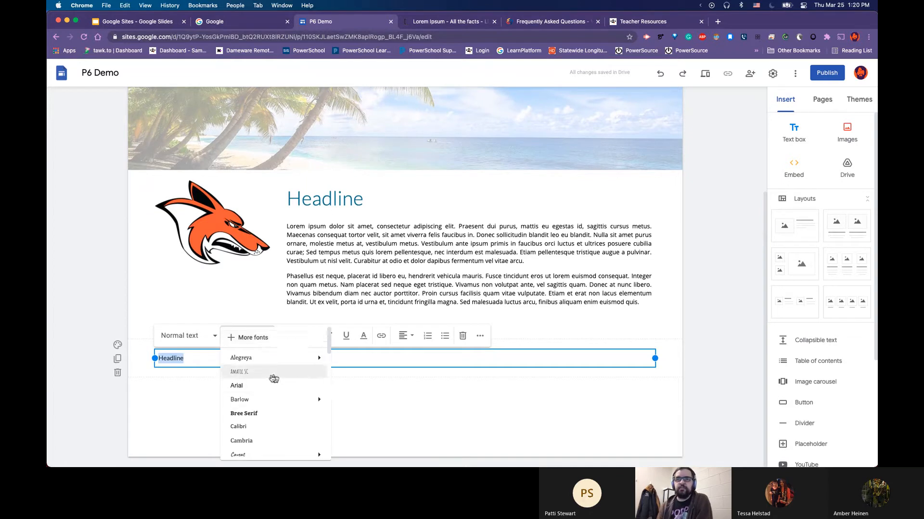
scroll(273, 378, down, 6)
scroll(274, 377, up, 1)
mouse_move(271, 373)
click(373, 382)
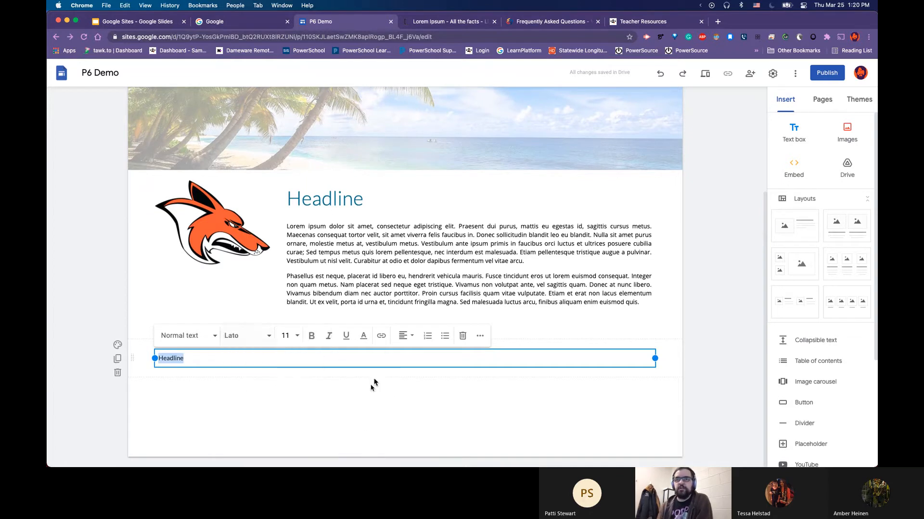
click(268, 335)
mouse_move(272, 407)
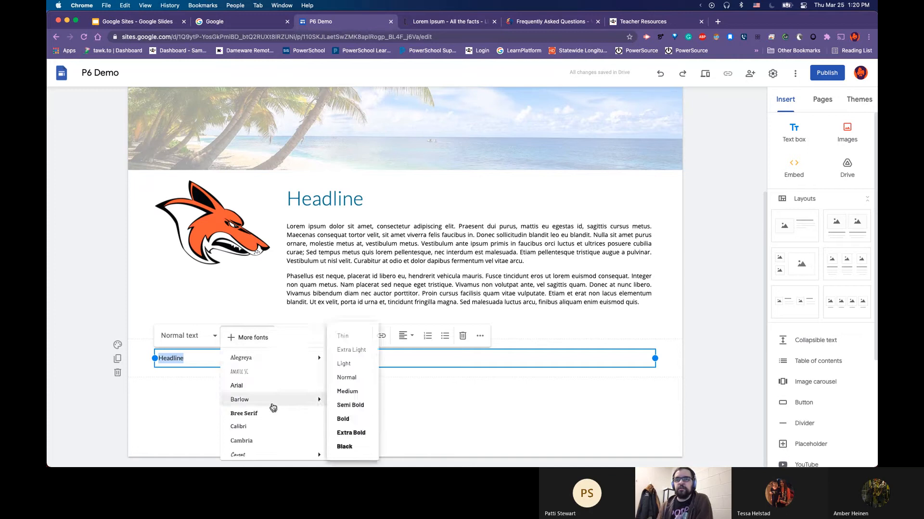
scroll(273, 407, down, 1)
click(273, 393)
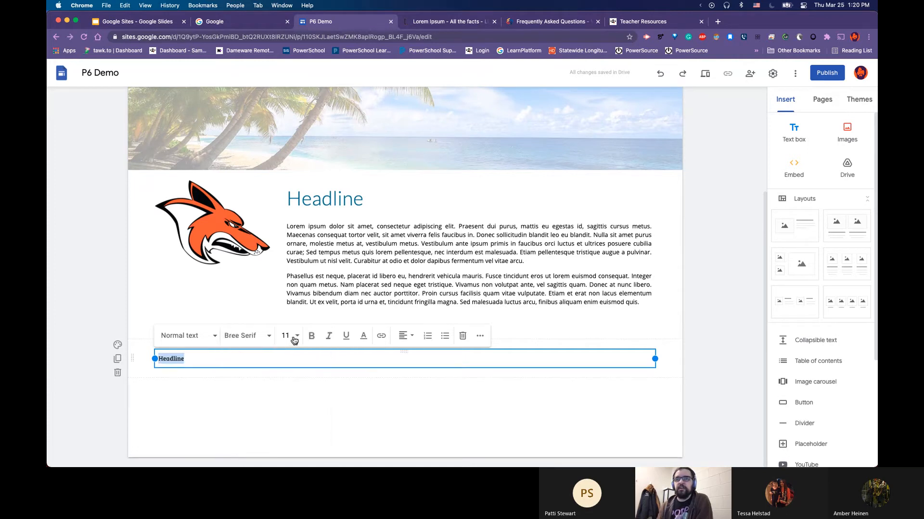
- Set the Bree Serif "Headline" text to size 30 and colour it dark teal
click(294, 340)
scroll(286, 417, down, 4)
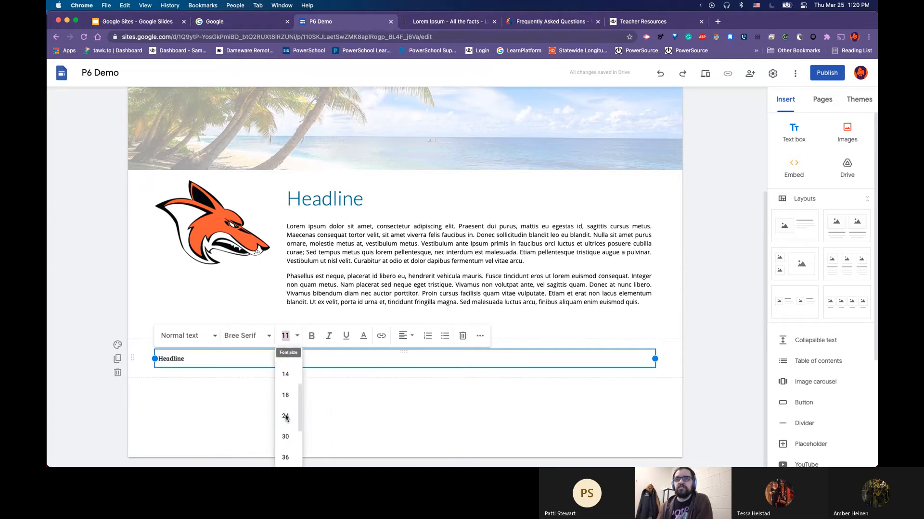
click(286, 418)
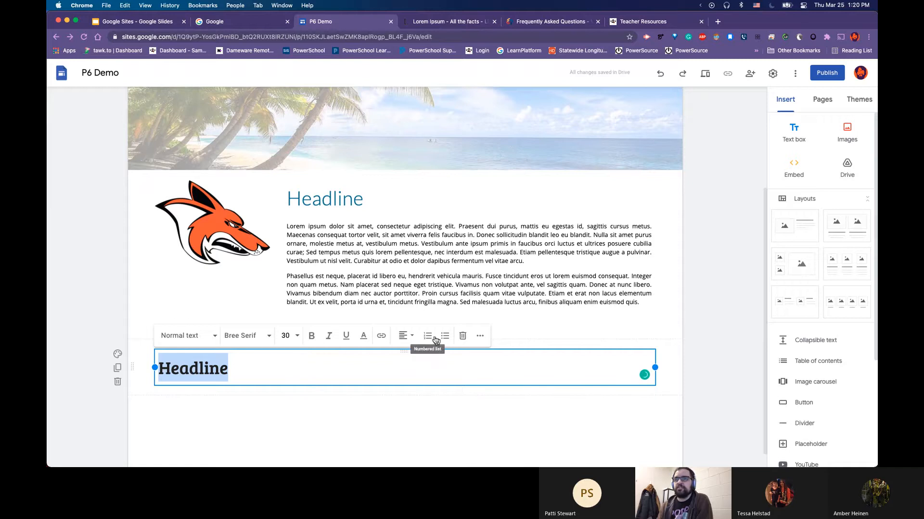
click(362, 336)
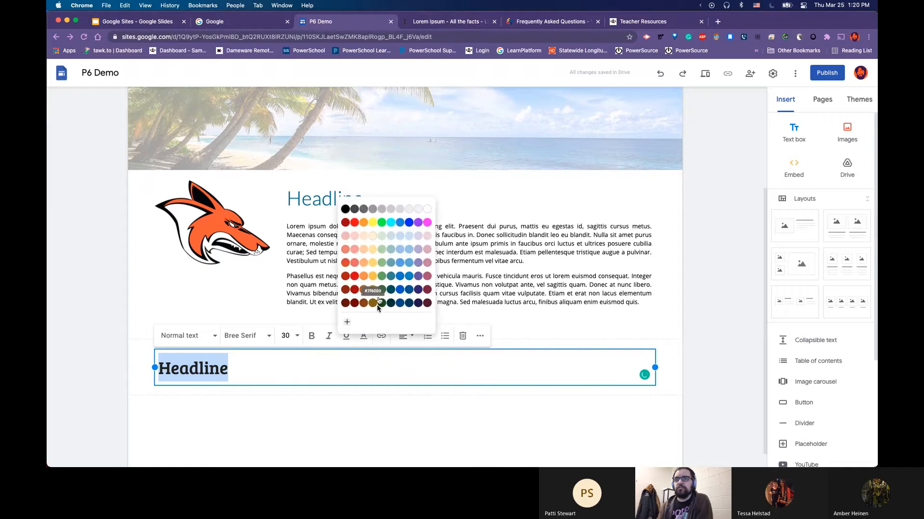
click(391, 223)
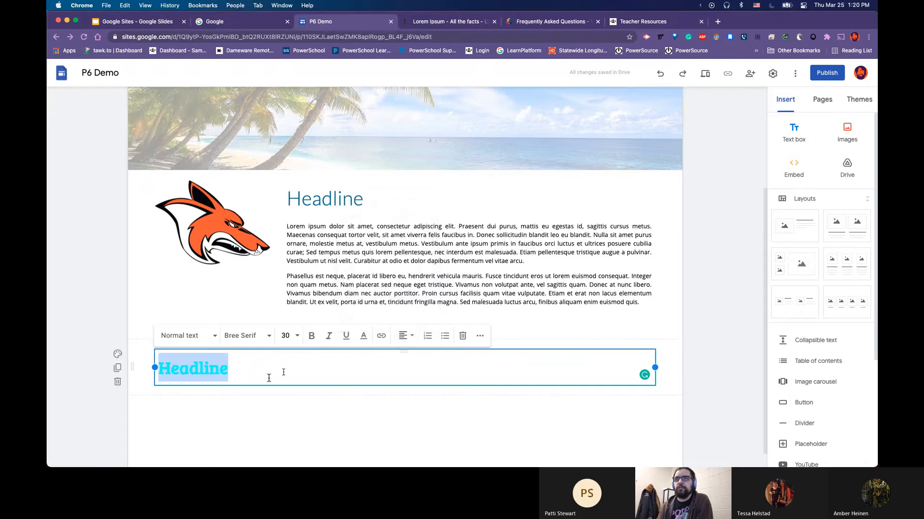
click(363, 336)
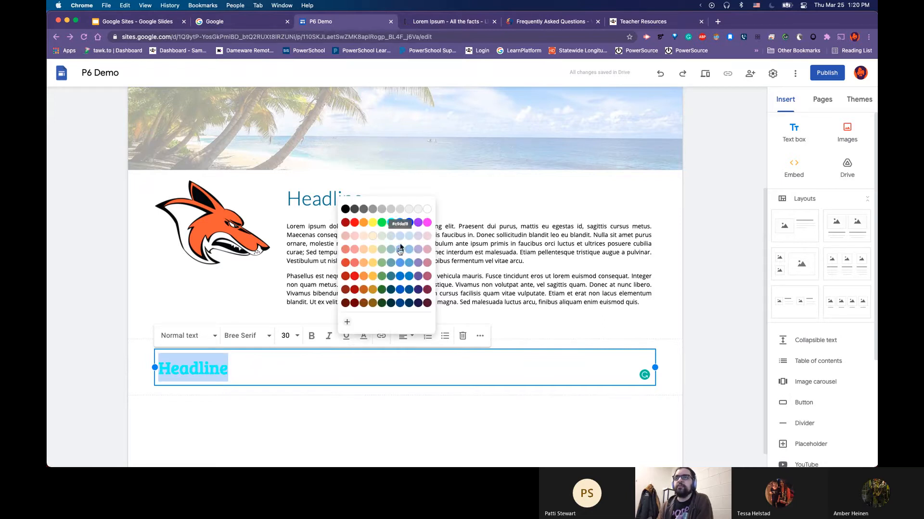
click(389, 278)
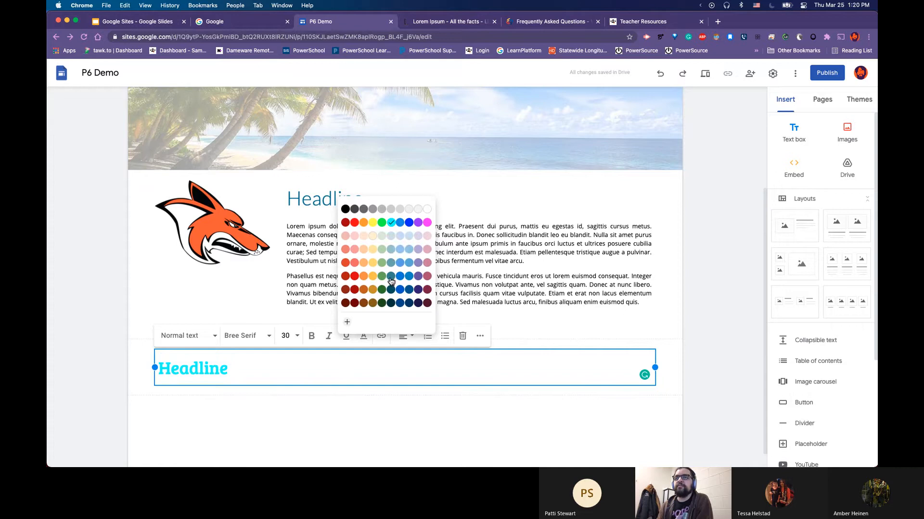
click(312, 414)
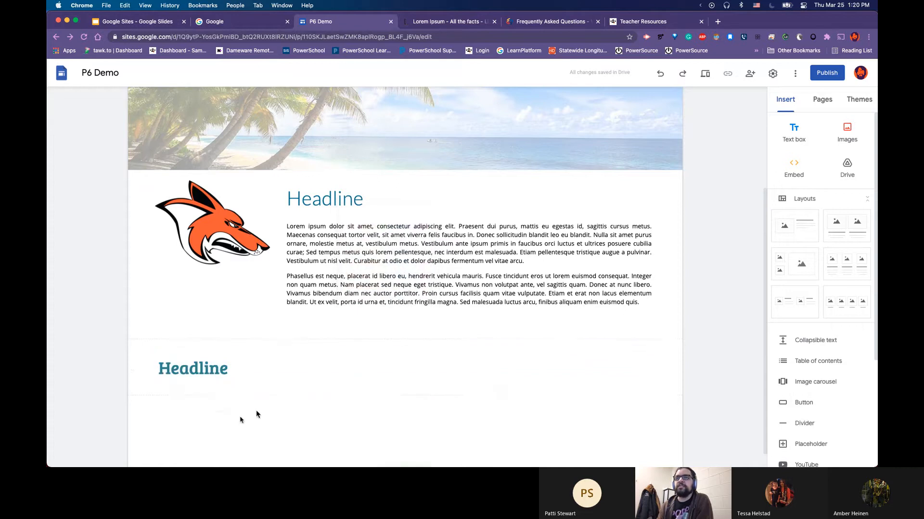
click(225, 362)
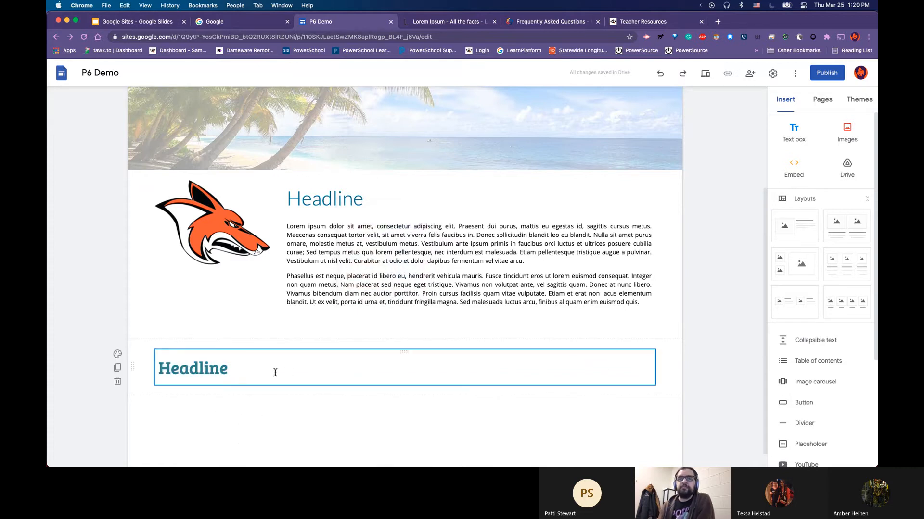
click(242, 373)
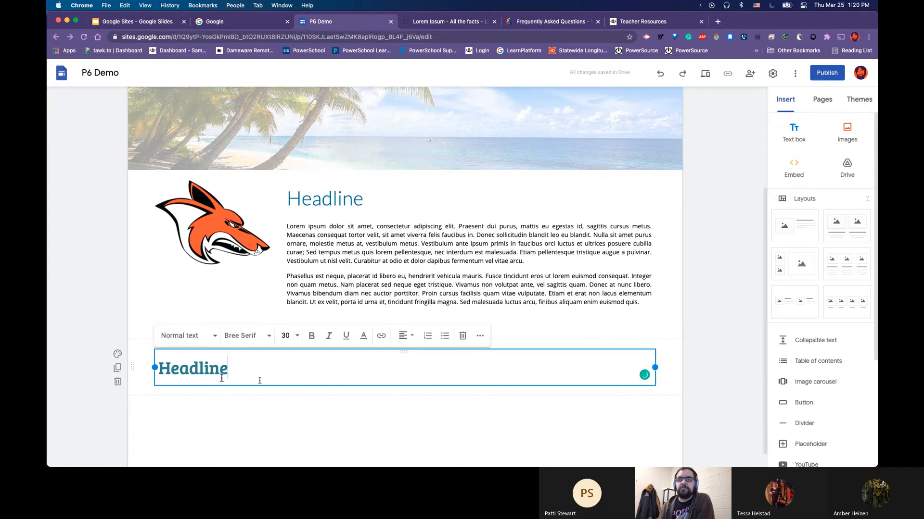
click(267, 420)
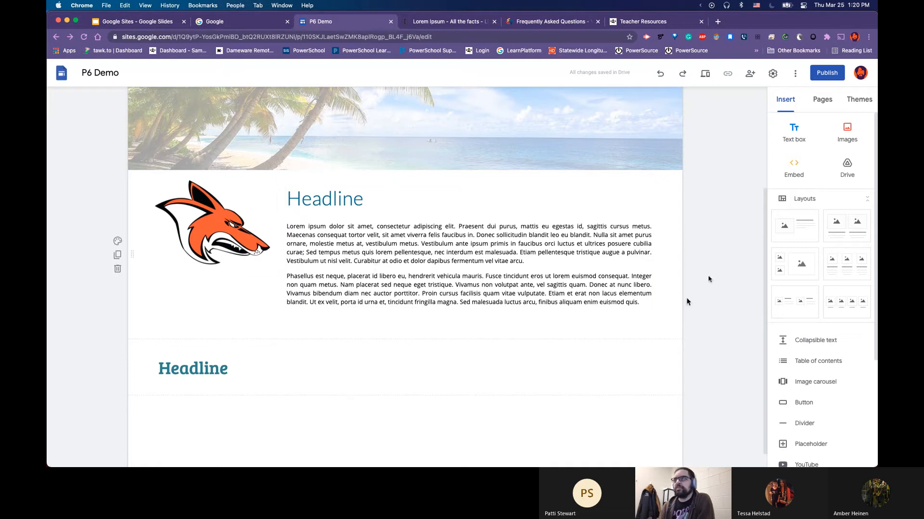
- Try the pink and teal colour variants of the Simple theme and return it to blue
click(856, 103)
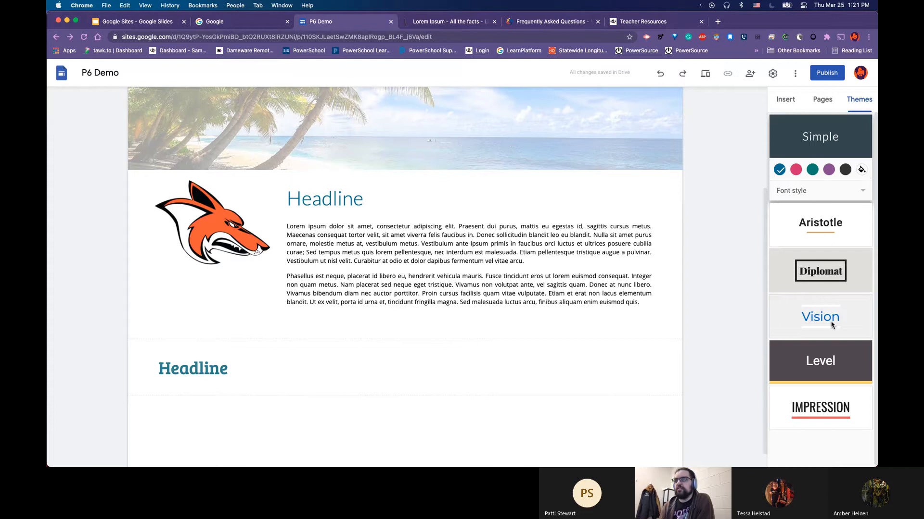
scroll(716, 251, up, 3)
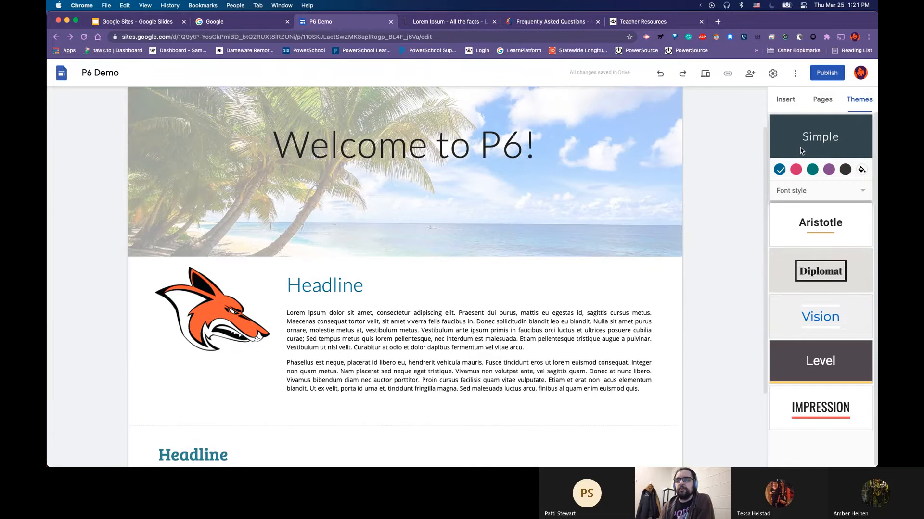
click(798, 172)
click(812, 171)
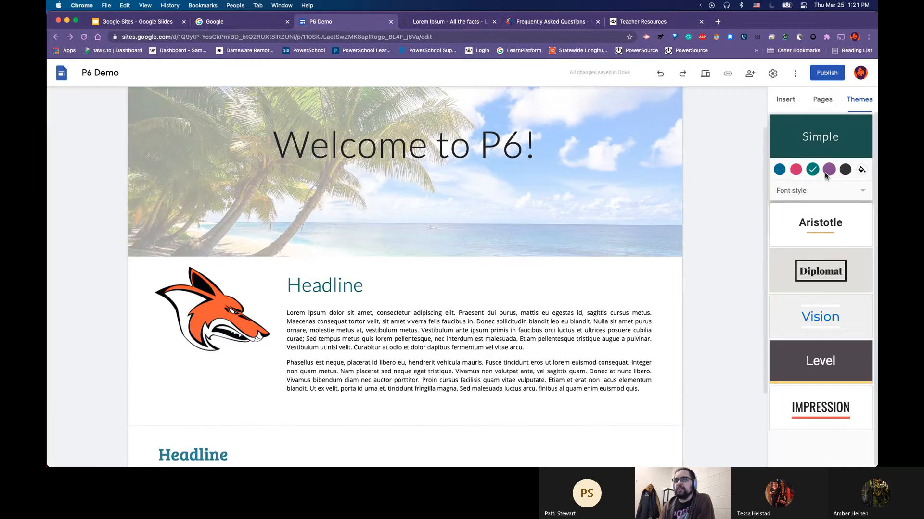
click(781, 171)
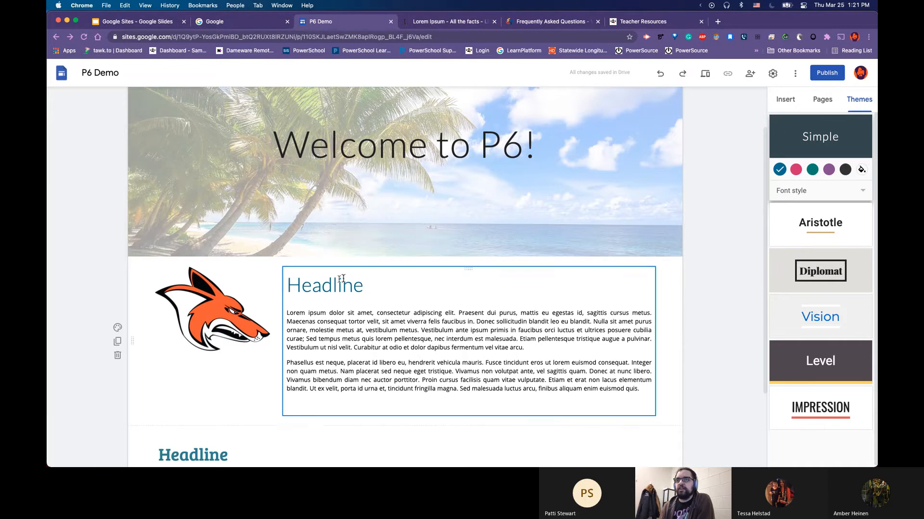
- Switch the Simple theme's colour to purple to compare the styled headline with the manually formatted one
click(331, 294)
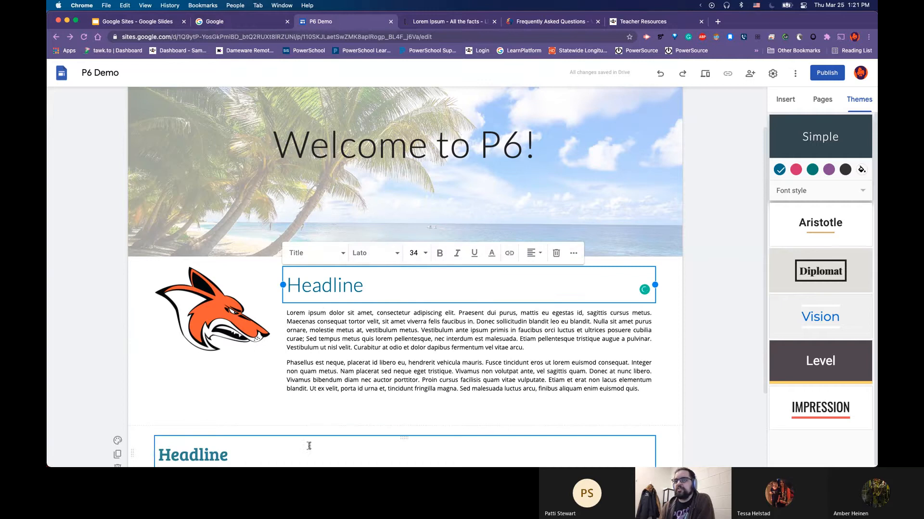
click(271, 461)
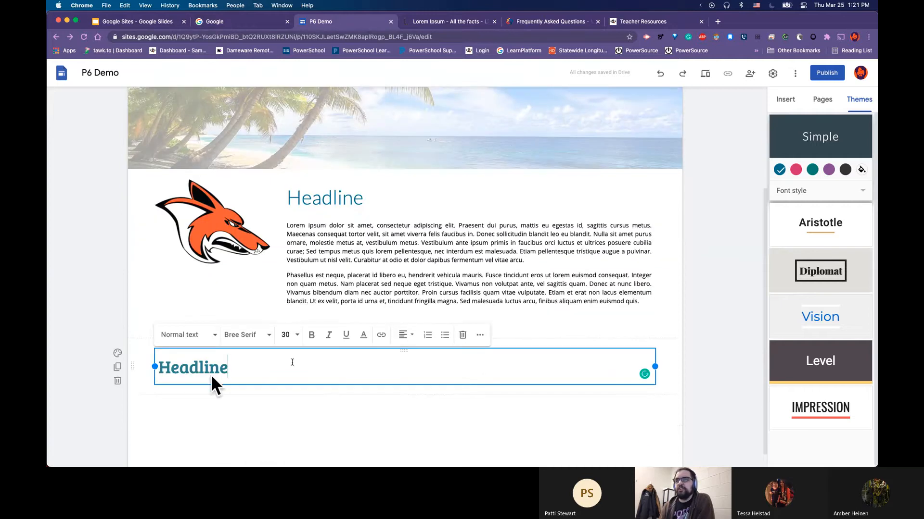
click(828, 170)
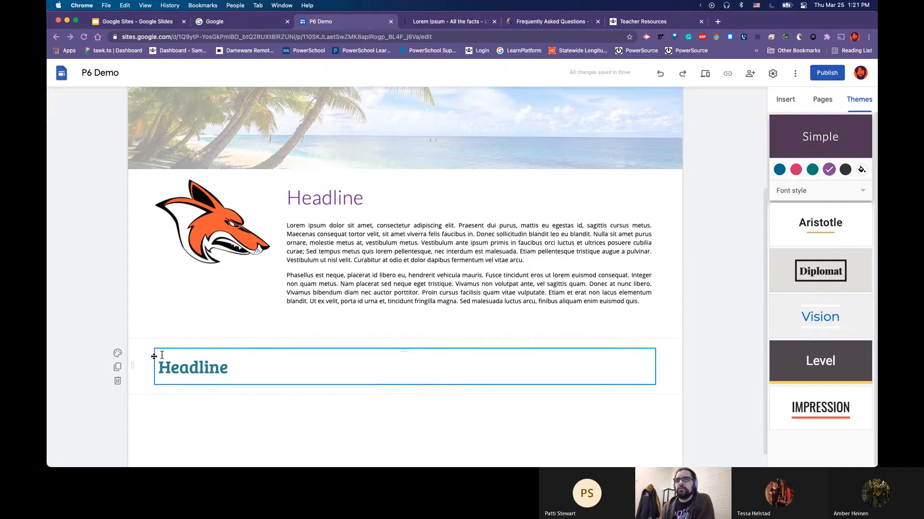
- Apply the Title style to the lower "Headline" text box
click(246, 369)
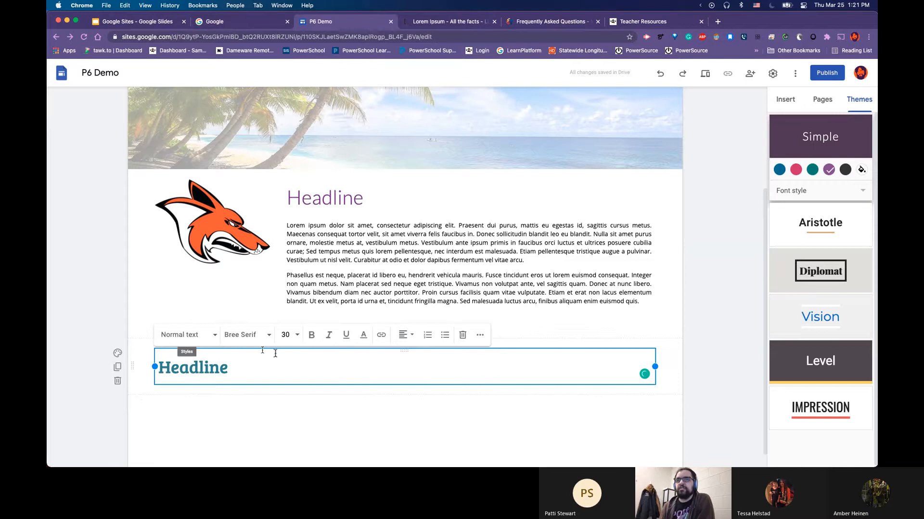
click(213, 336)
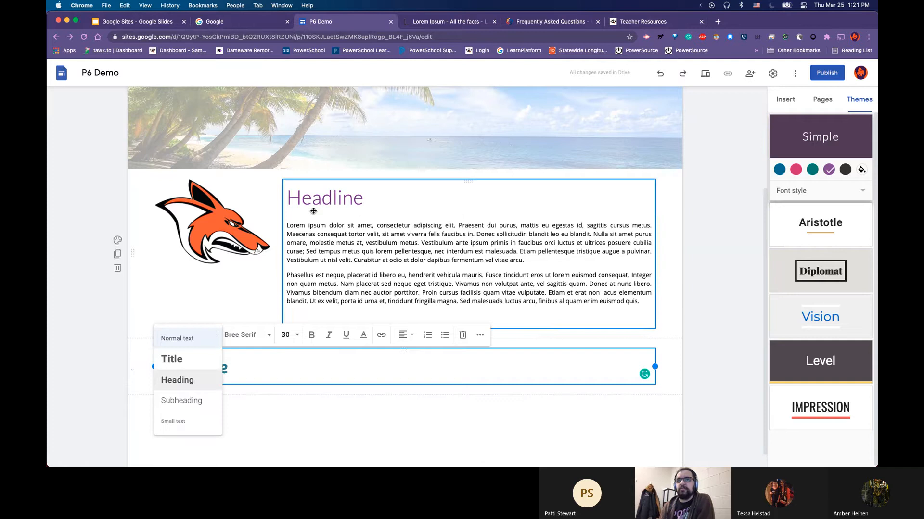
click(186, 361)
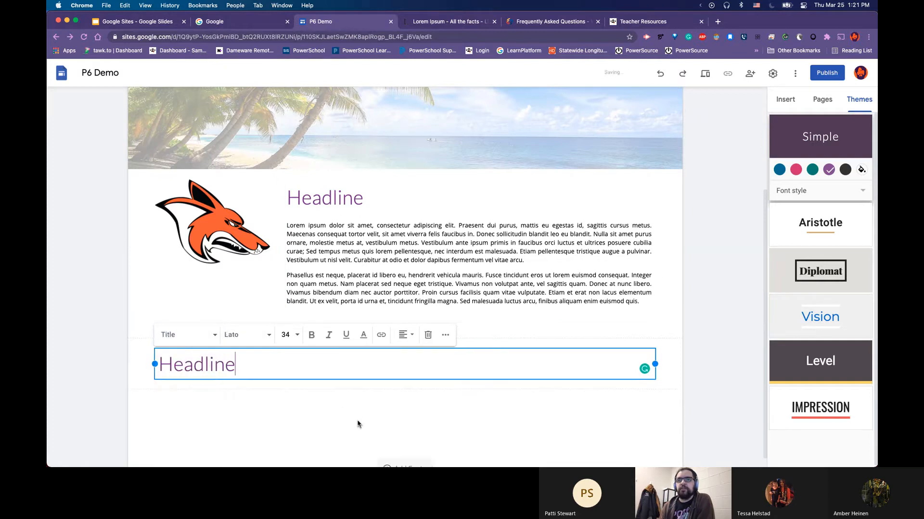
- Test both Title-style headlines with the Simple theme's teal colour and set the theme back to blue
click(813, 170)
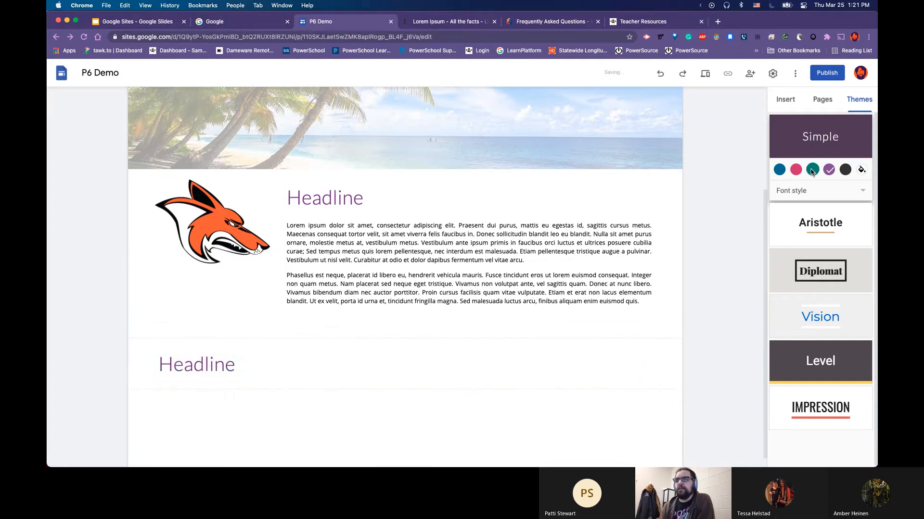
click(784, 170)
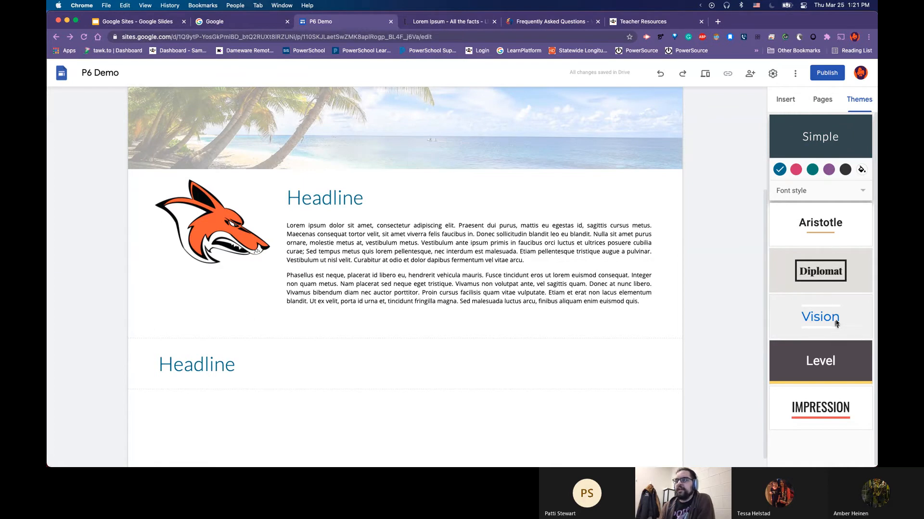
- Try the Vision, Level and Impression themes in turn to compare how they style the two Title-style headlines
click(806, 312)
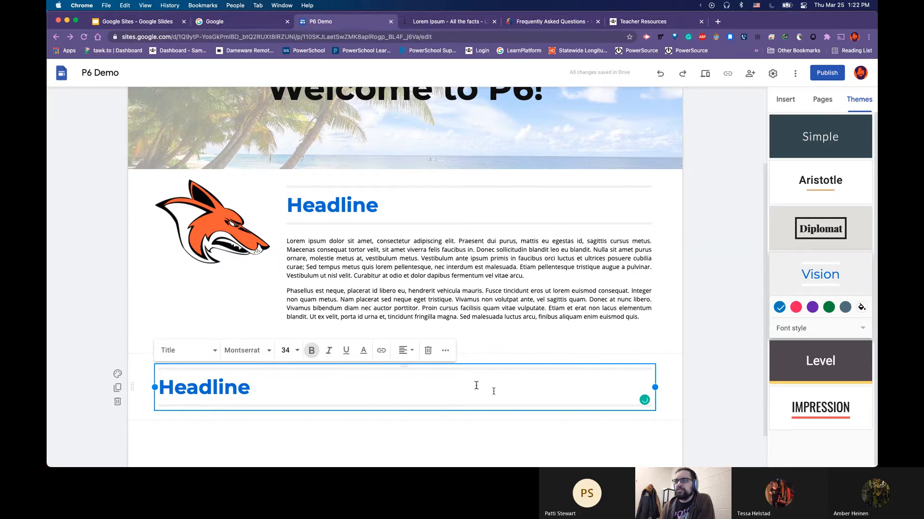
click(817, 365)
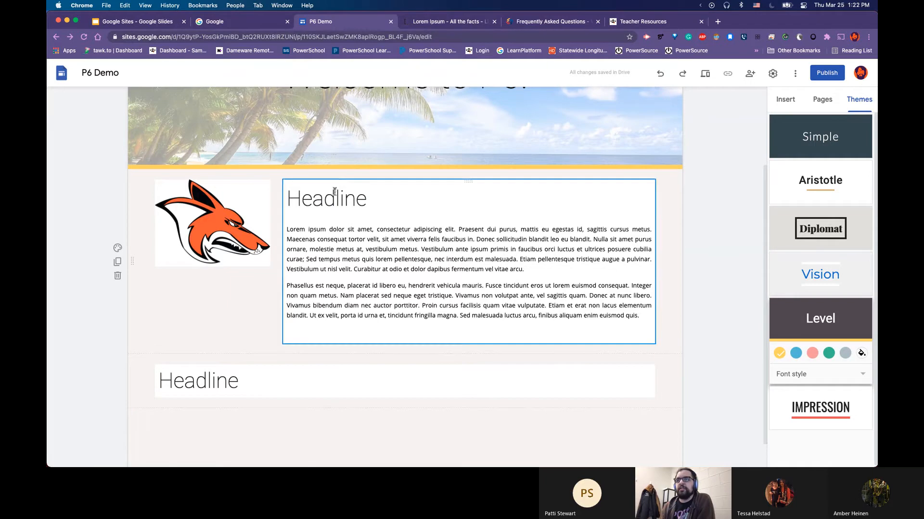
click(812, 397)
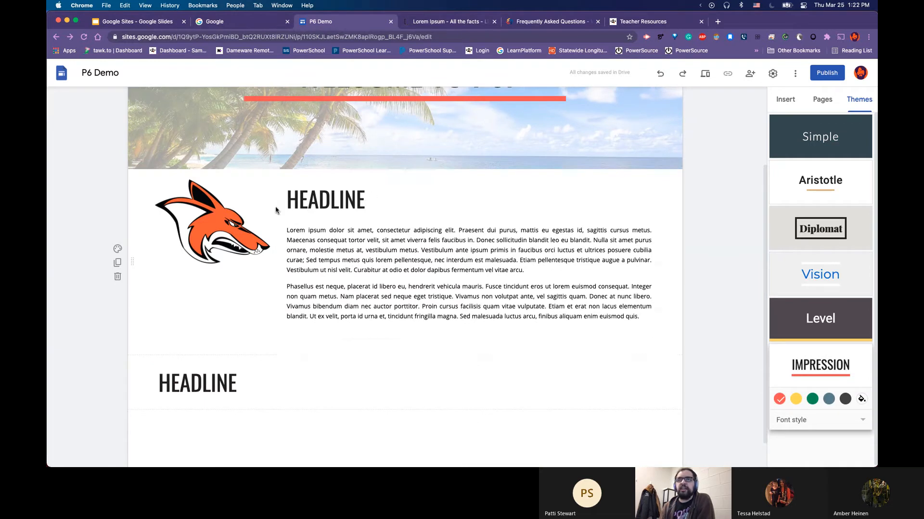
click(365, 199)
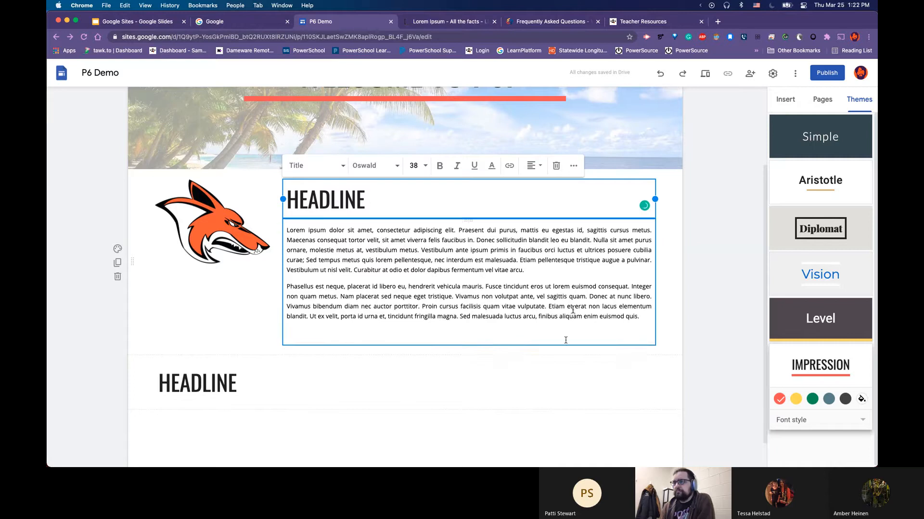
- Delete the section containing the lower "Headline" text box
click(397, 392)
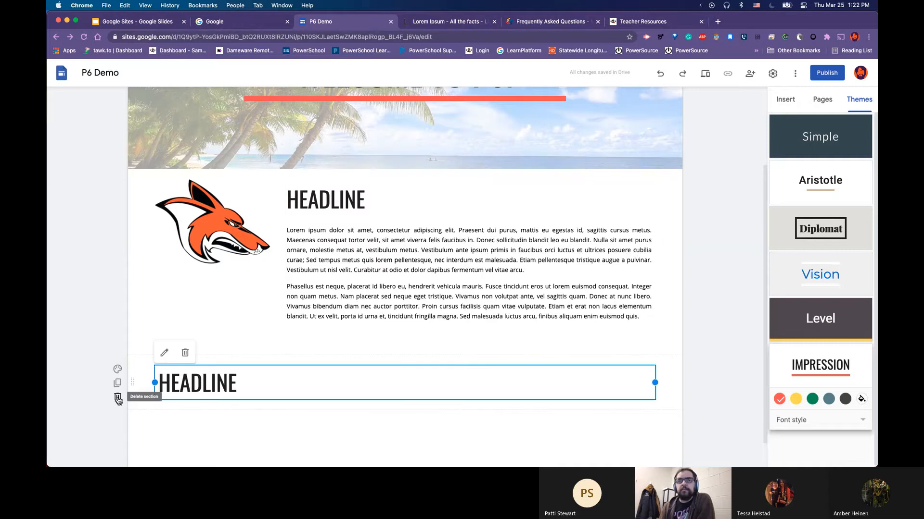
scroll(315, 392, down, 1)
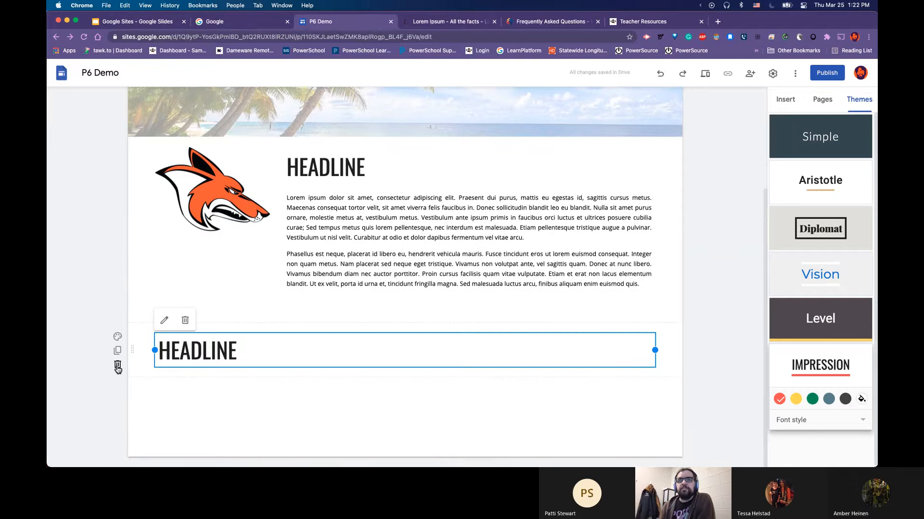
click(117, 368)
- Add a new line reading "Subheading 1" between the two lorem ipsum paragraphs
click(785, 99)
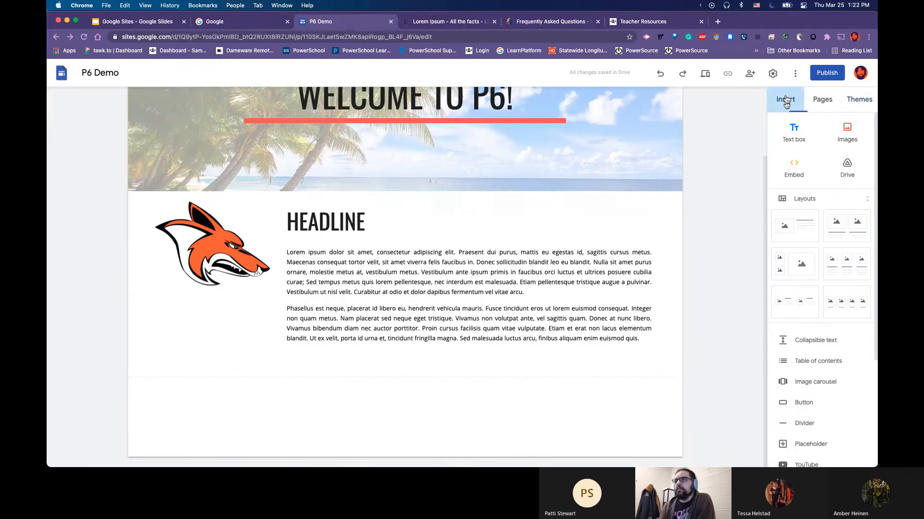
click(341, 221)
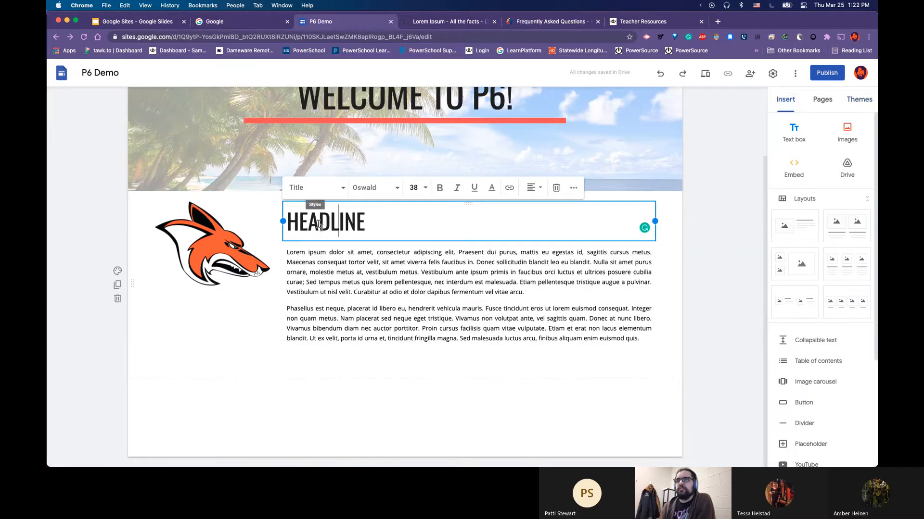
click(322, 262)
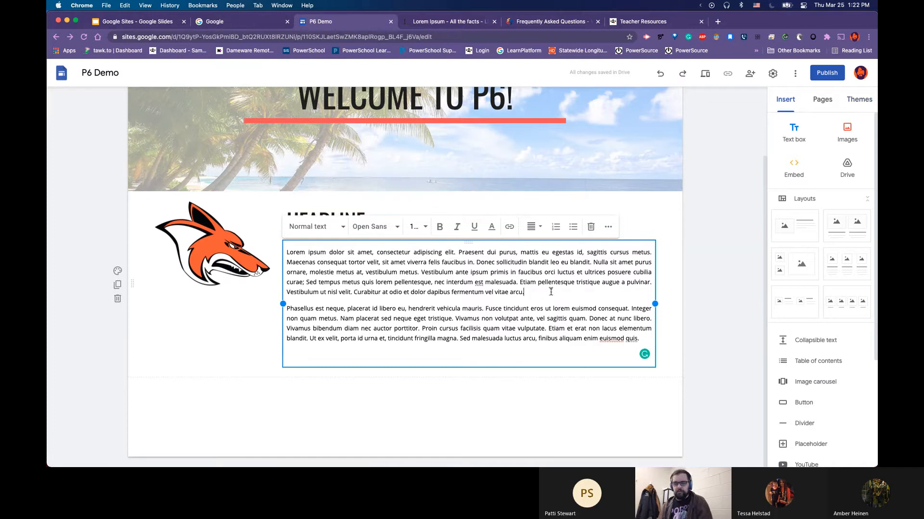
key(Return)
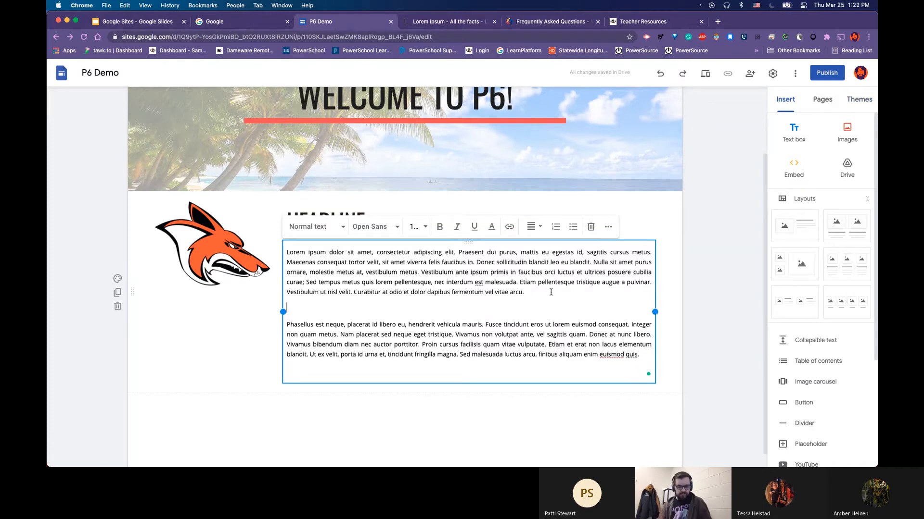
text(Sub)
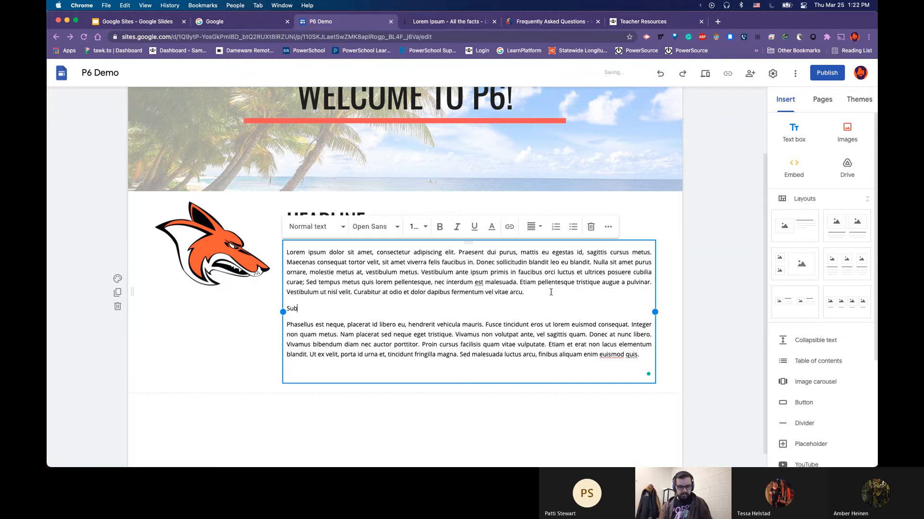
text(heading)
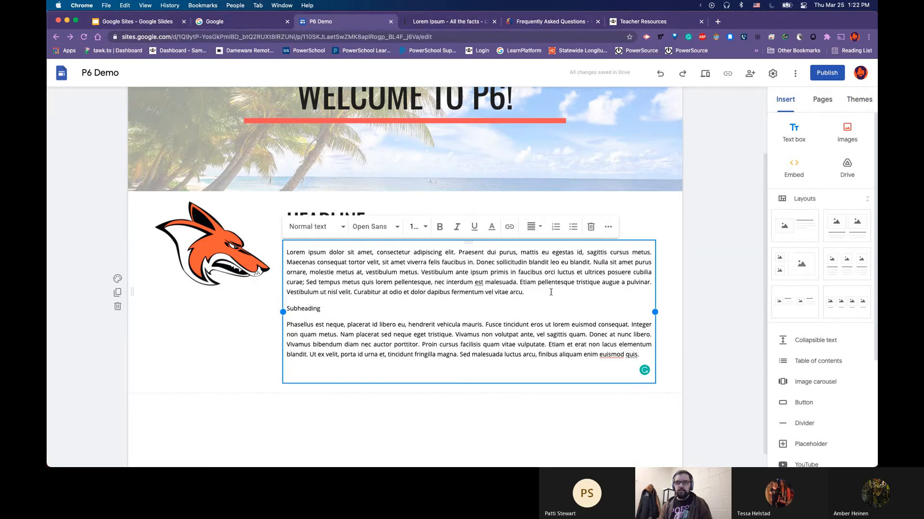
text( 1)
- Apply the Subheading style to the "Subheading 1" line
drag(346, 311, 255, 311)
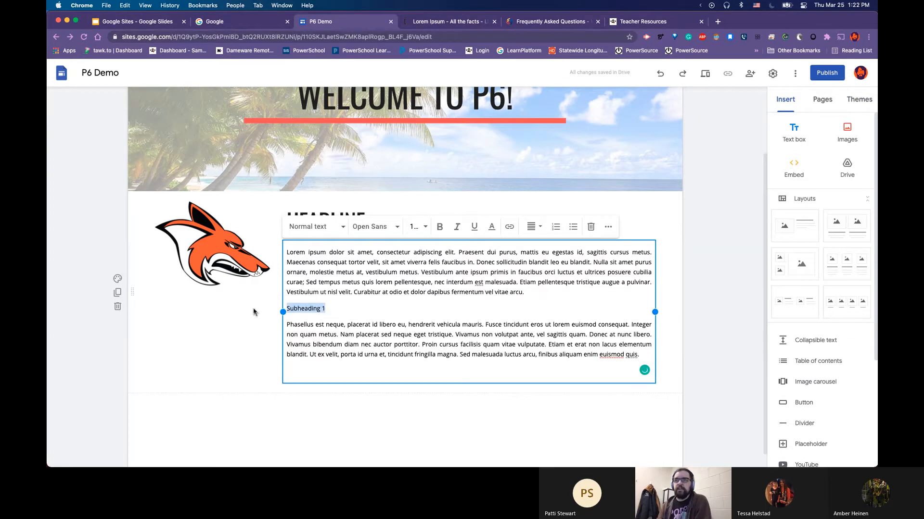
click(339, 229)
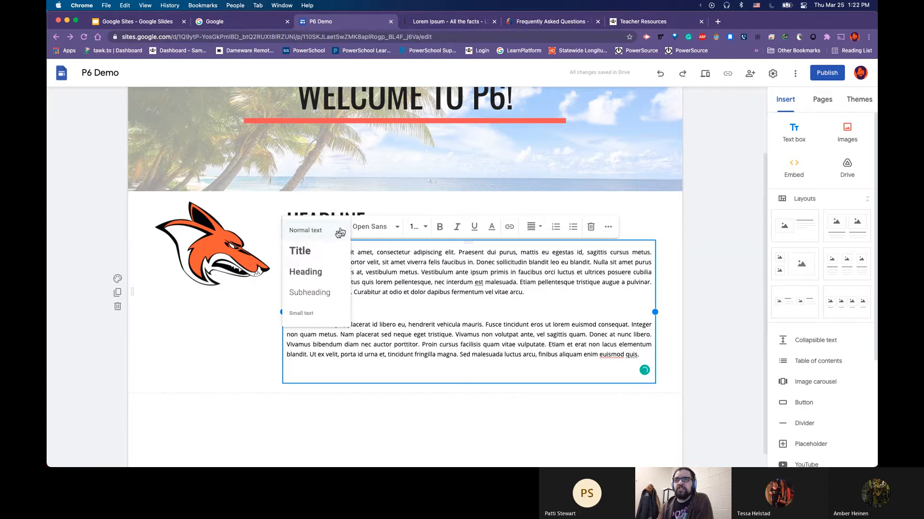
click(310, 292)
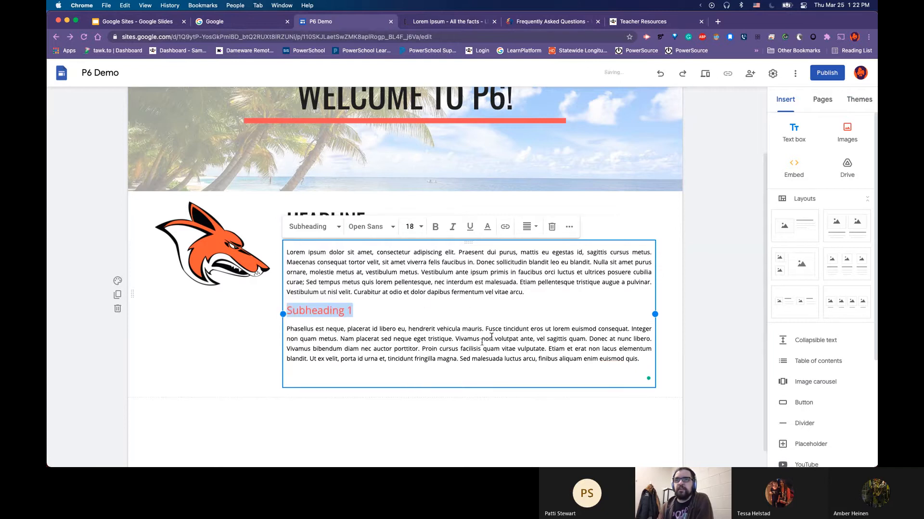
click(400, 405)
- Try the Impression theme's yellow, green and blue-grey colours on the subheading and return it to red
click(857, 98)
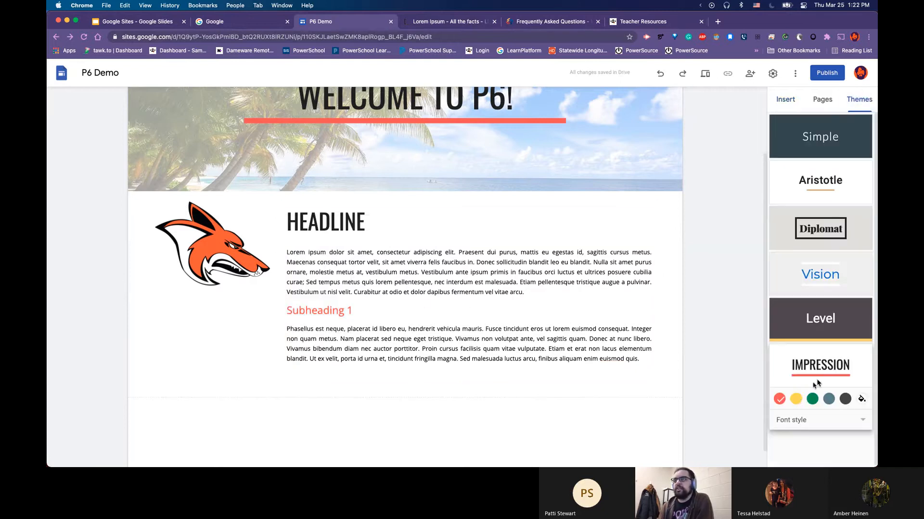
click(796, 399)
click(812, 399)
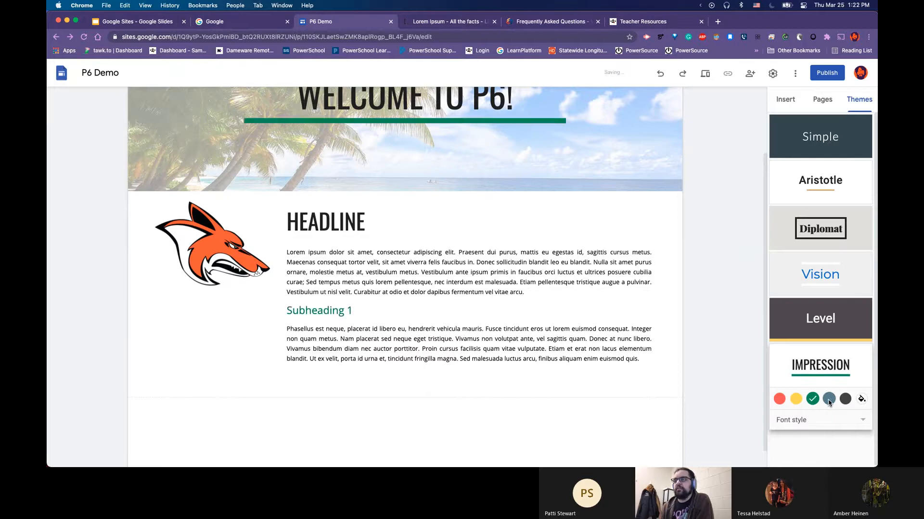
click(828, 399)
click(779, 398)
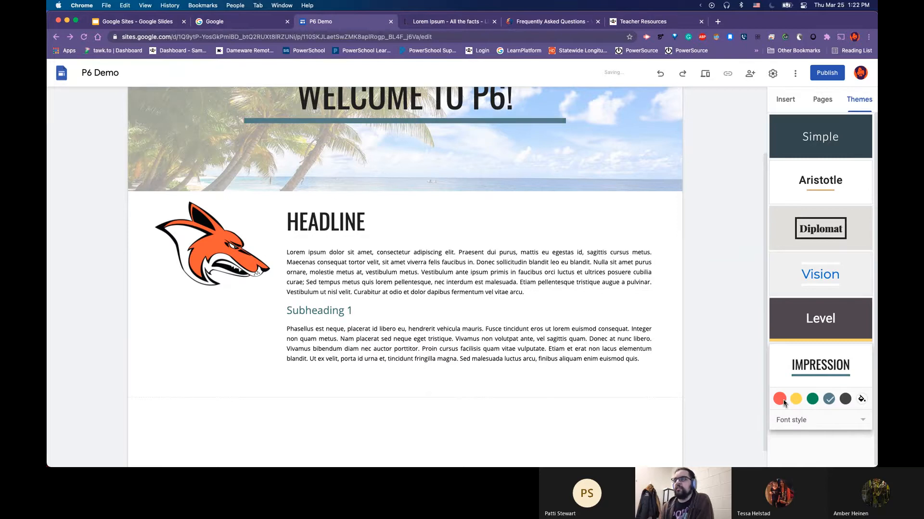
- Preview the Level theme and switch the site to the Vision theme
click(831, 315)
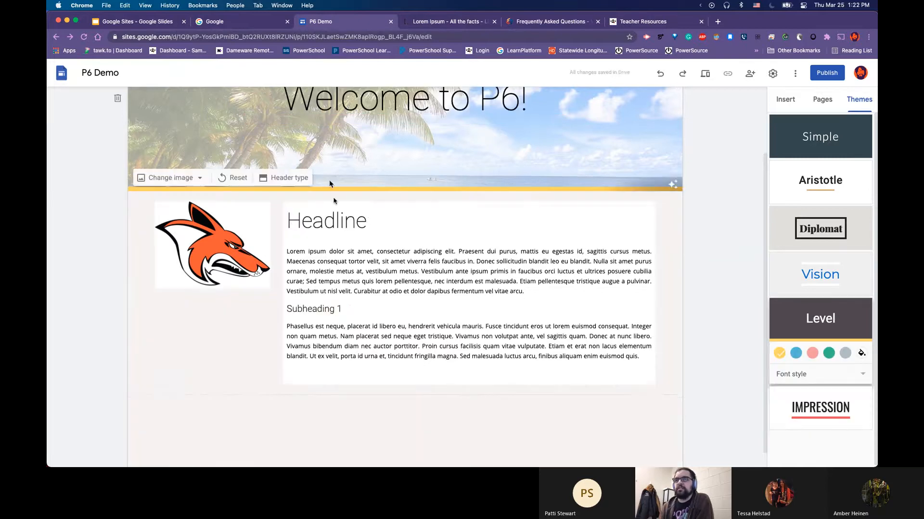
click(833, 272)
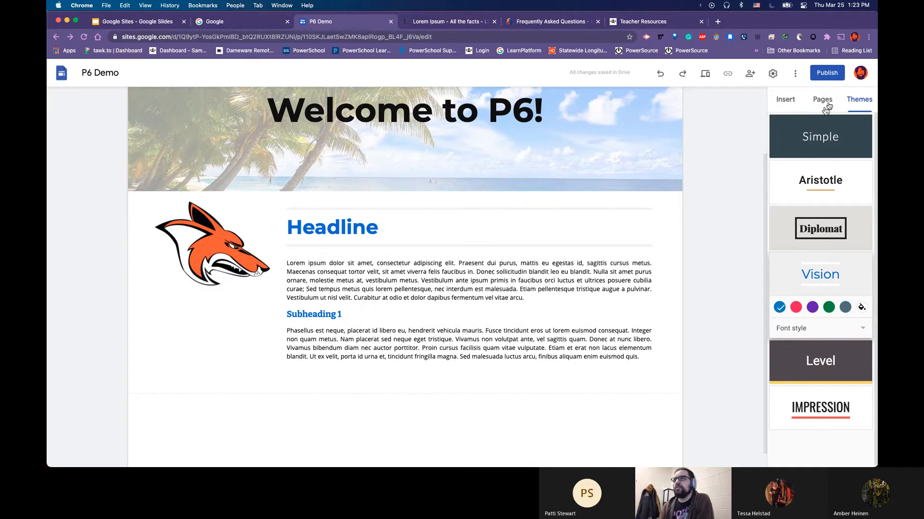
- Start an image carousel and search Google Images for "Cats" to fill it
click(792, 102)
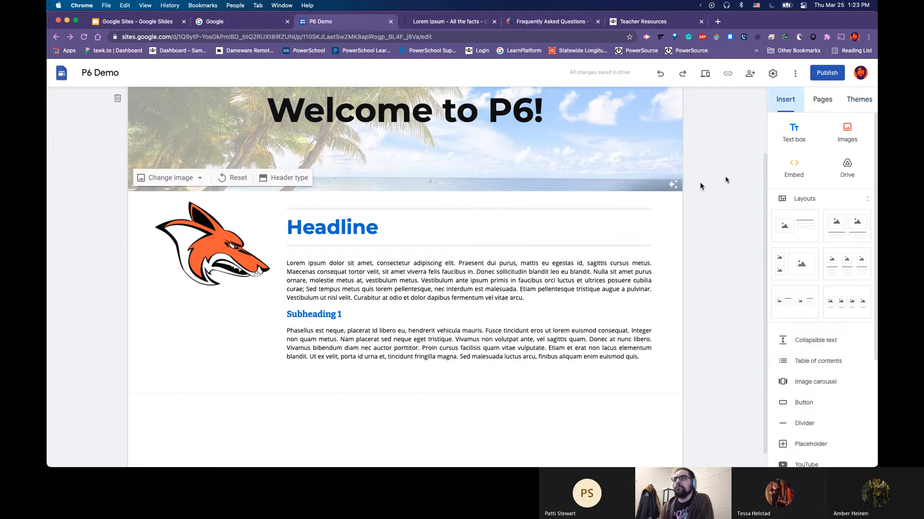
scroll(362, 379, up, 3)
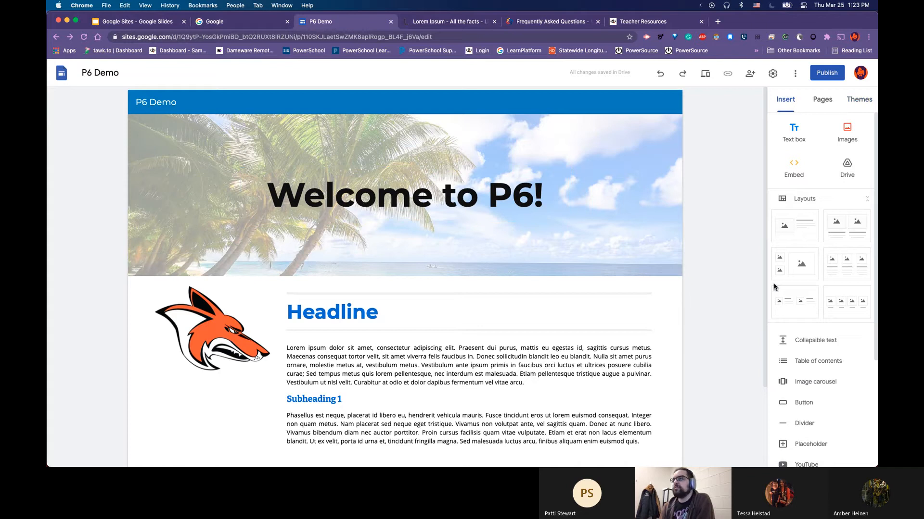
scroll(697, 262, down, 3)
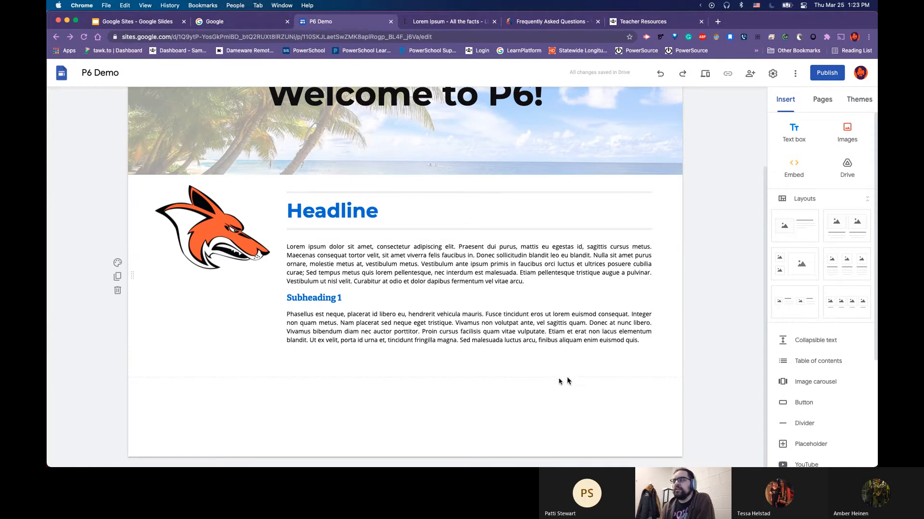
scroll(819, 351, down, 2)
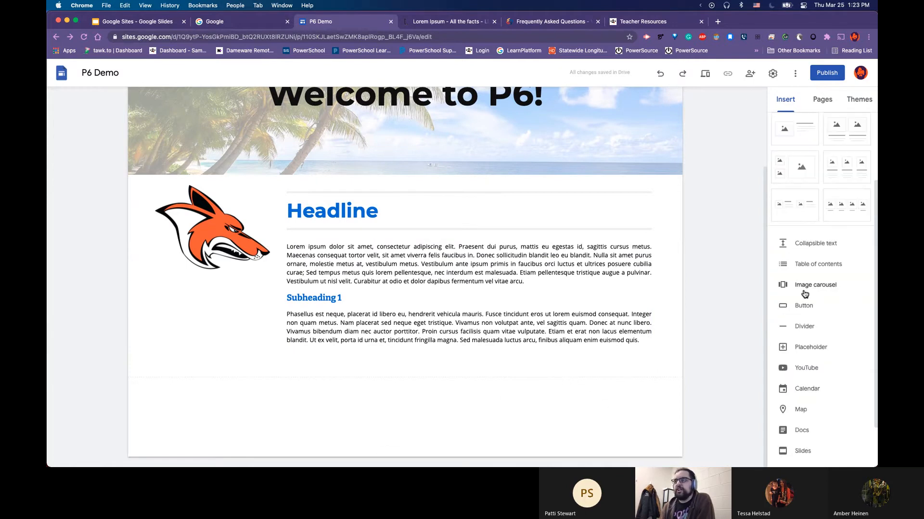
click(821, 289)
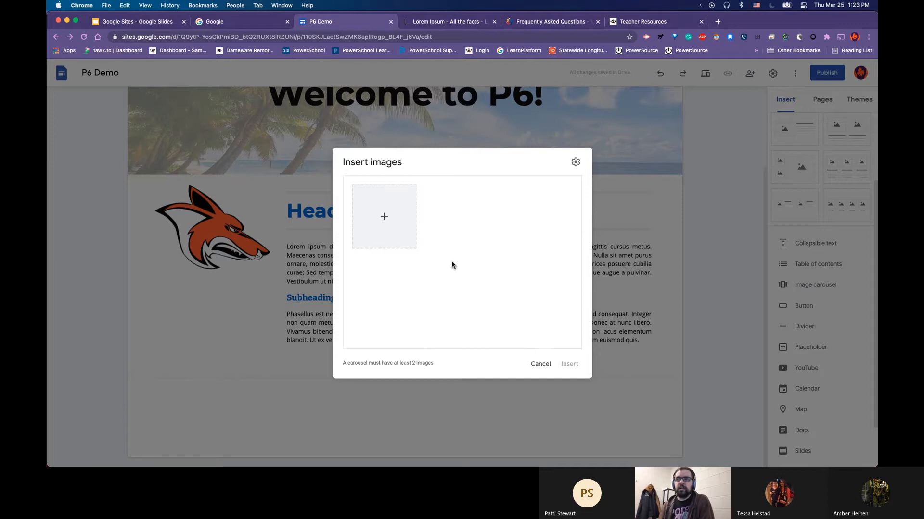
click(385, 217)
click(405, 261)
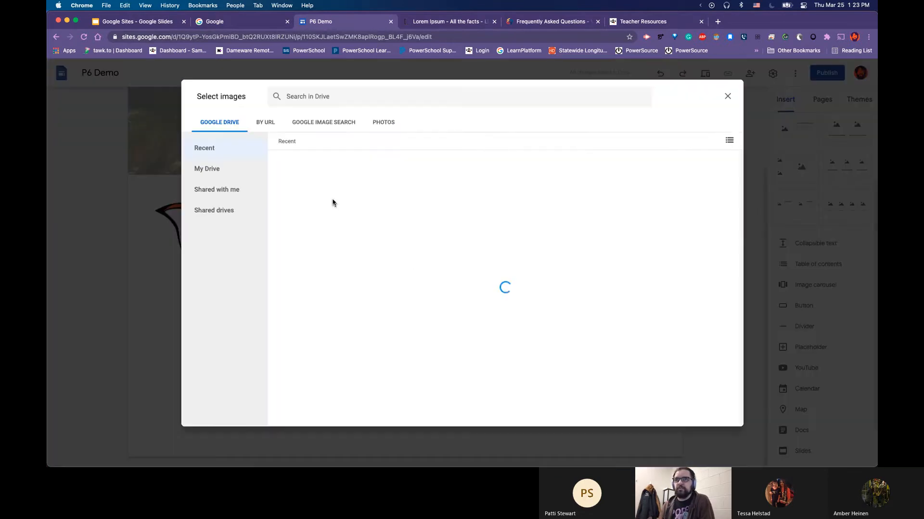
click(335, 124)
click(366, 101)
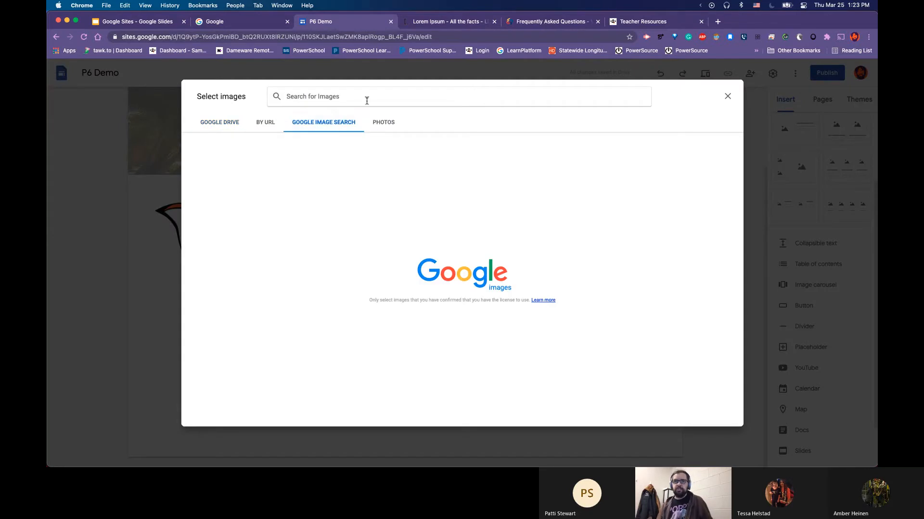
text(Cats)
key(Return)
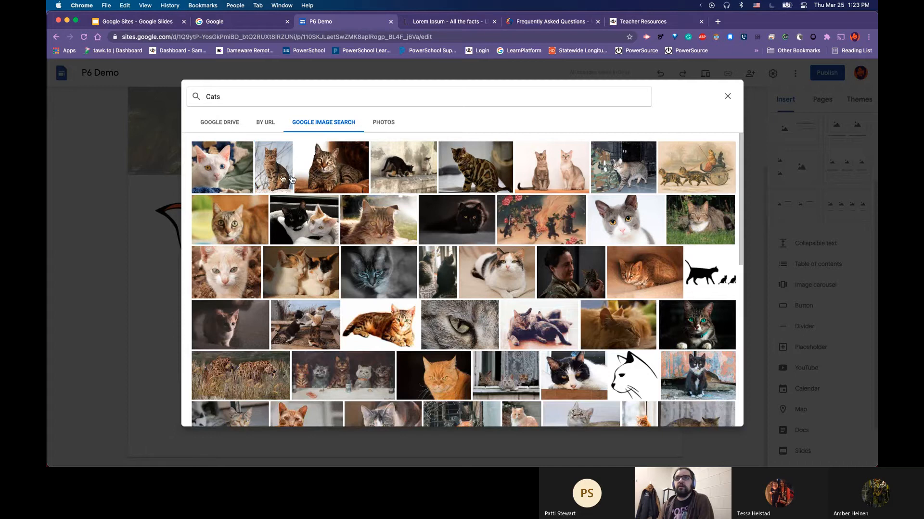
- Select five cat pictures from the search results and insert them as an image carousel on the page
click(236, 178)
click(361, 187)
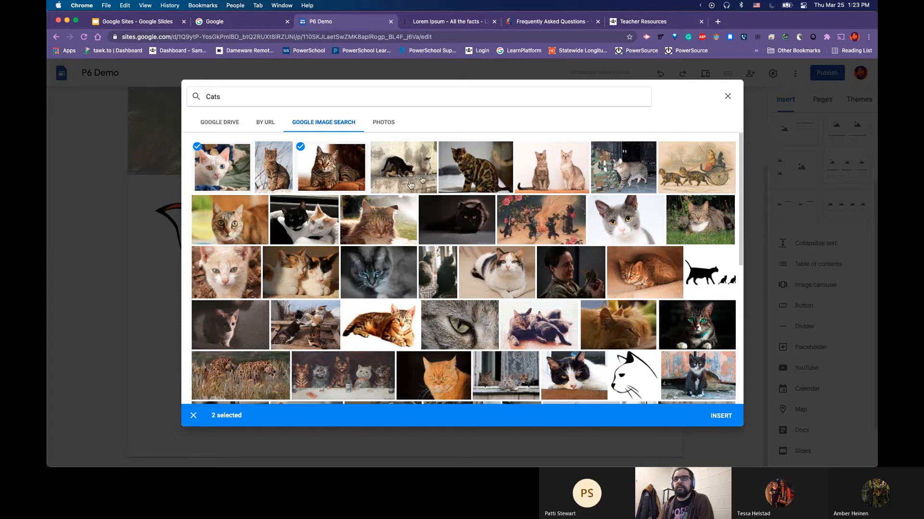
click(284, 284)
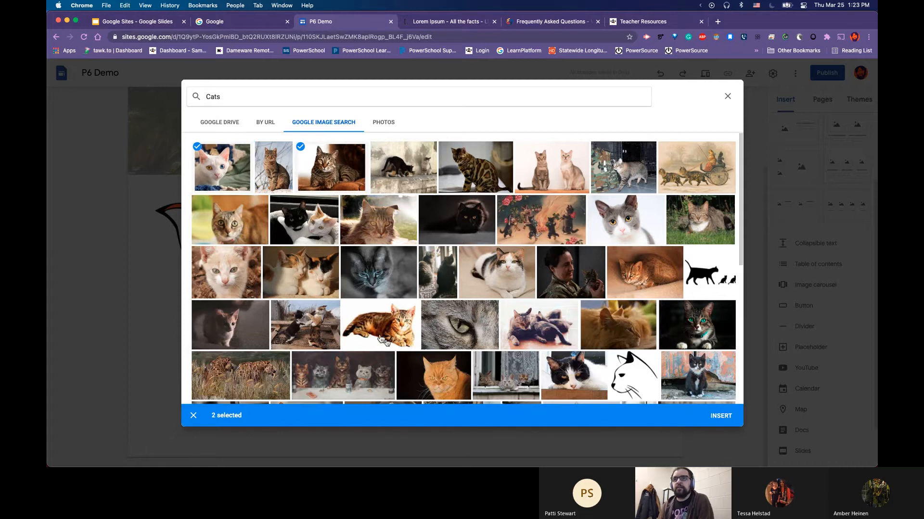
click(380, 325)
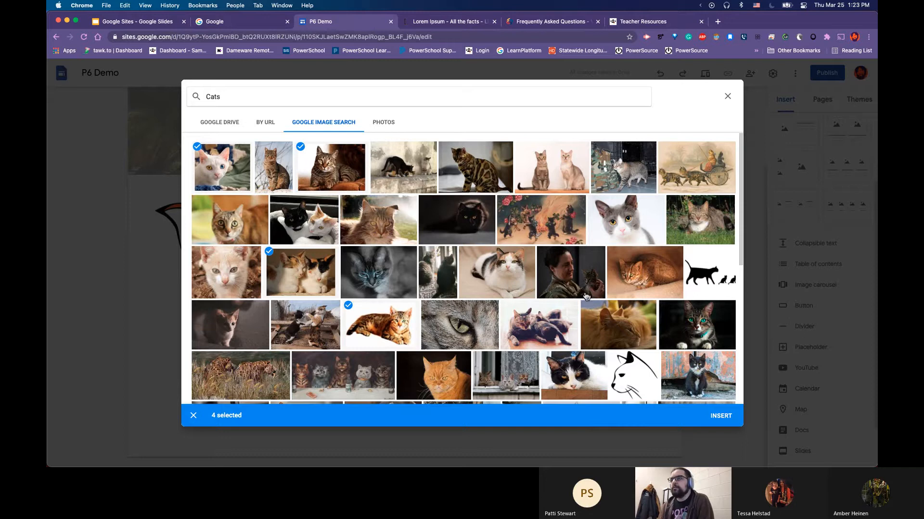
click(639, 224)
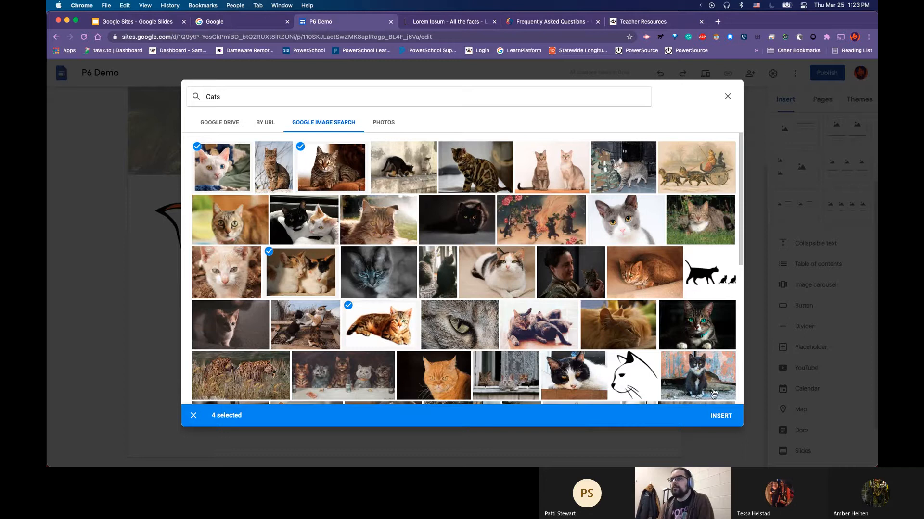
click(720, 417)
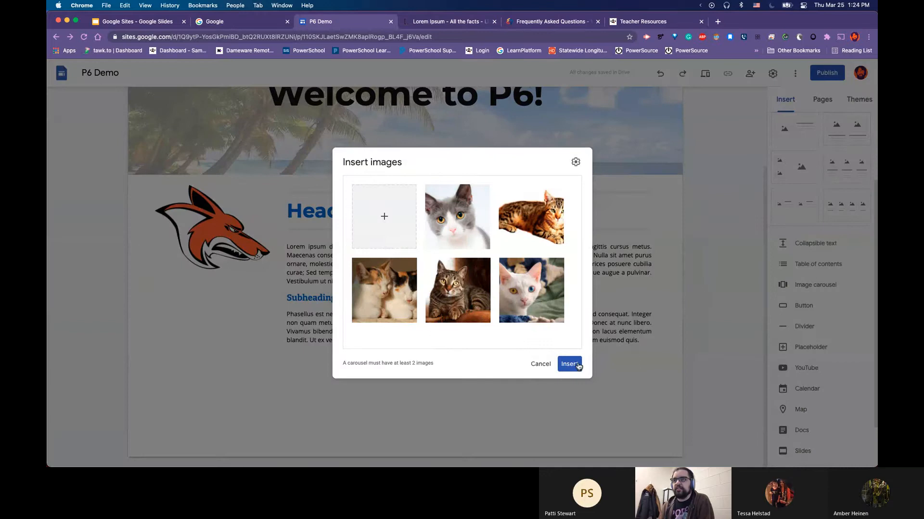
click(574, 366)
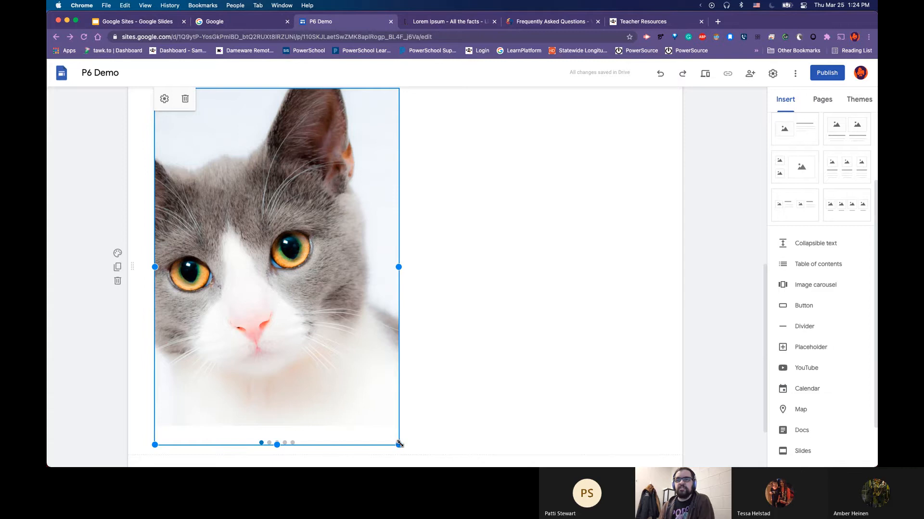
- Shrink the cat carousel's height to roughly half and centre it horizontally beneath the text section
drag(399, 444, 392, 264)
drag(296, 364, 416, 358)
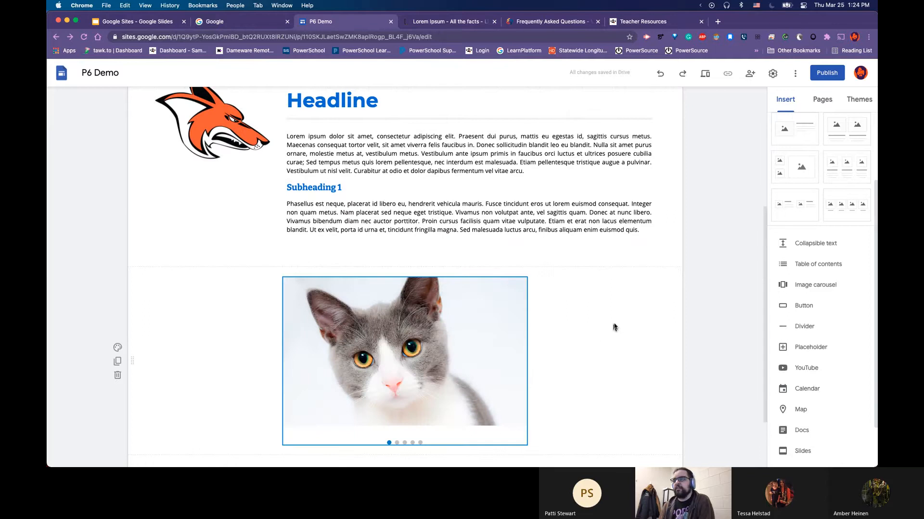
- Widen the cat carousel to roughly three quarters of the page width and centre it horizontally in its section
click(522, 358)
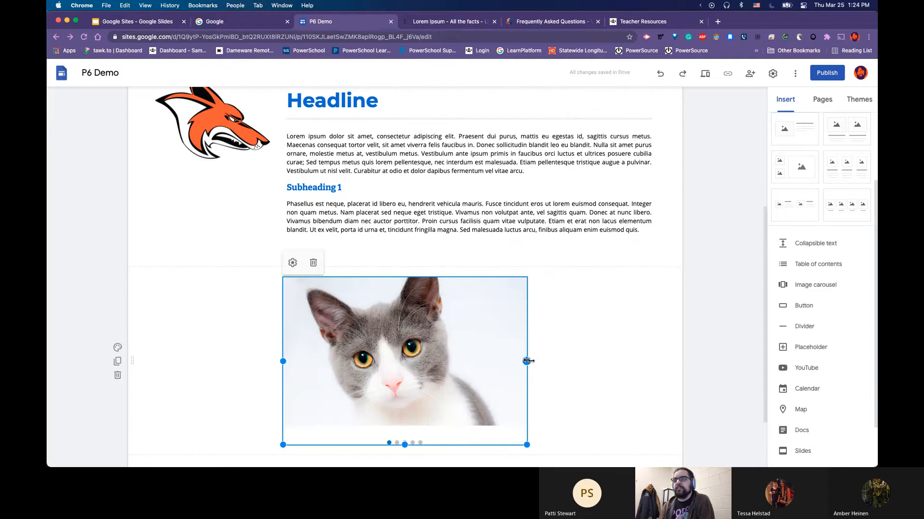
drag(527, 361, 640, 361)
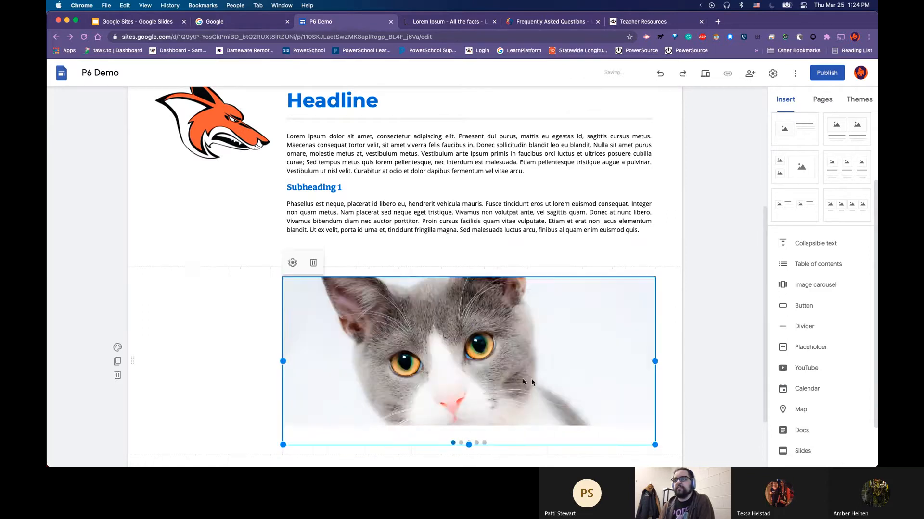
drag(523, 382, 417, 344)
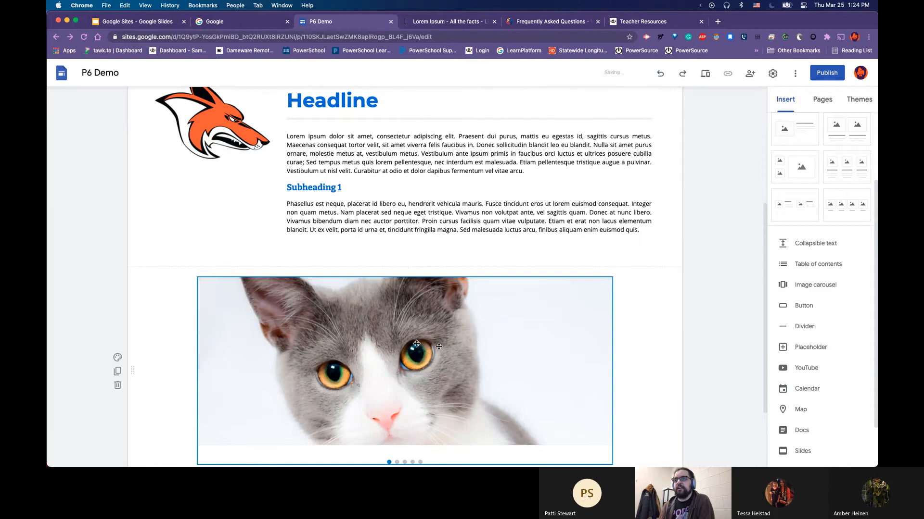
scroll(495, 358, down, 3)
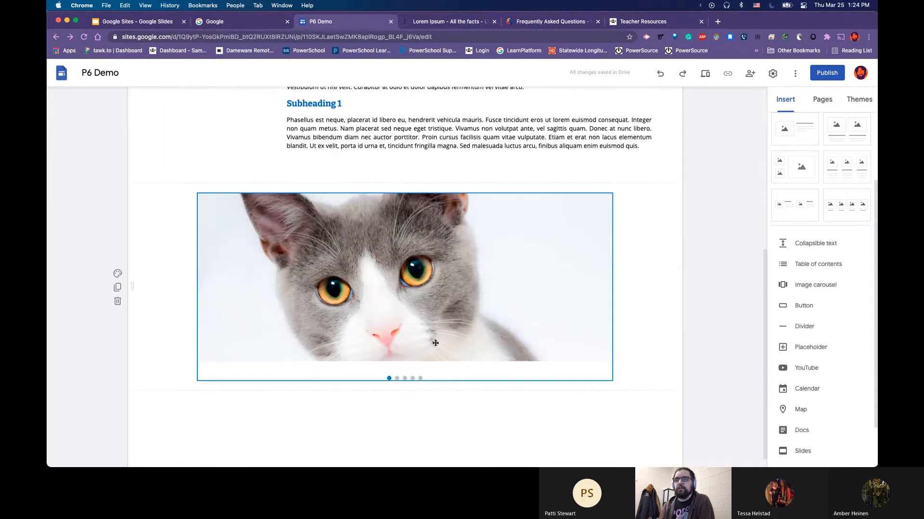
scroll(409, 356, up, 1)
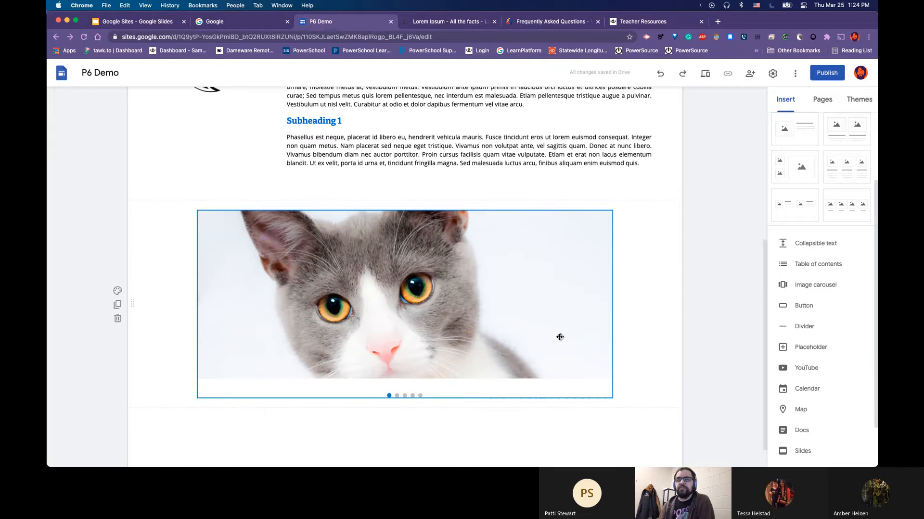
click(370, 310)
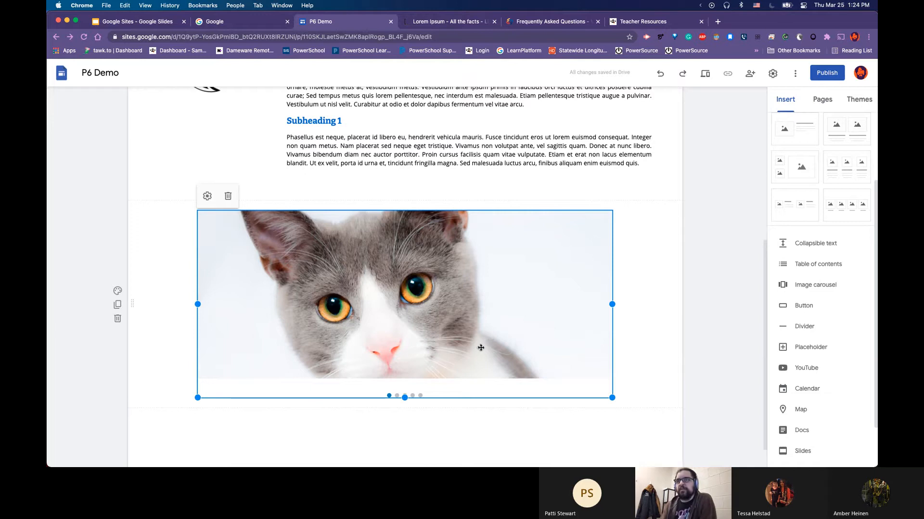
click(487, 428)
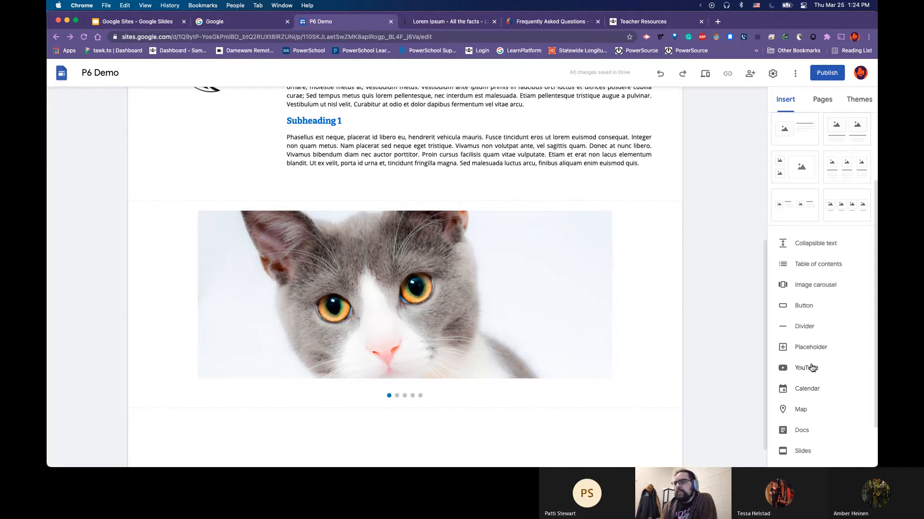
- Start inserting a YouTube video and search for "Crash course"
scroll(815, 365, down, 1)
scroll(468, 367, down, 2)
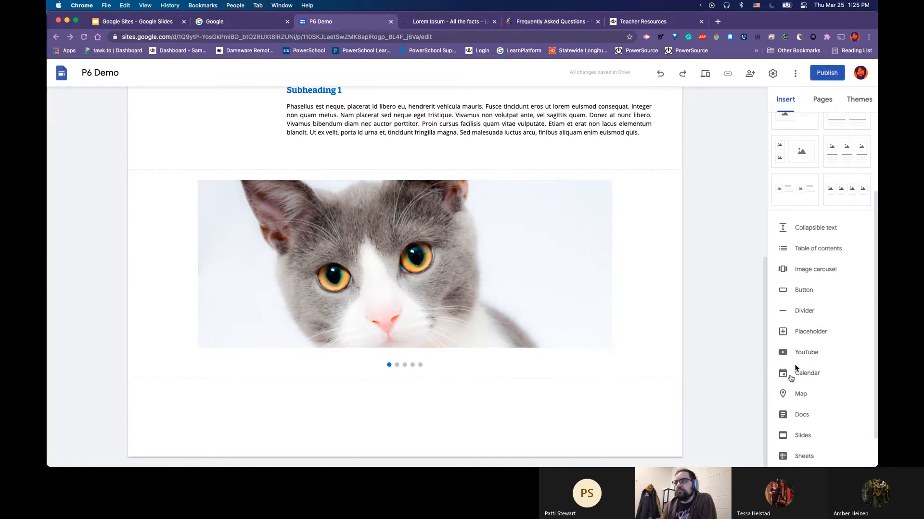
click(813, 352)
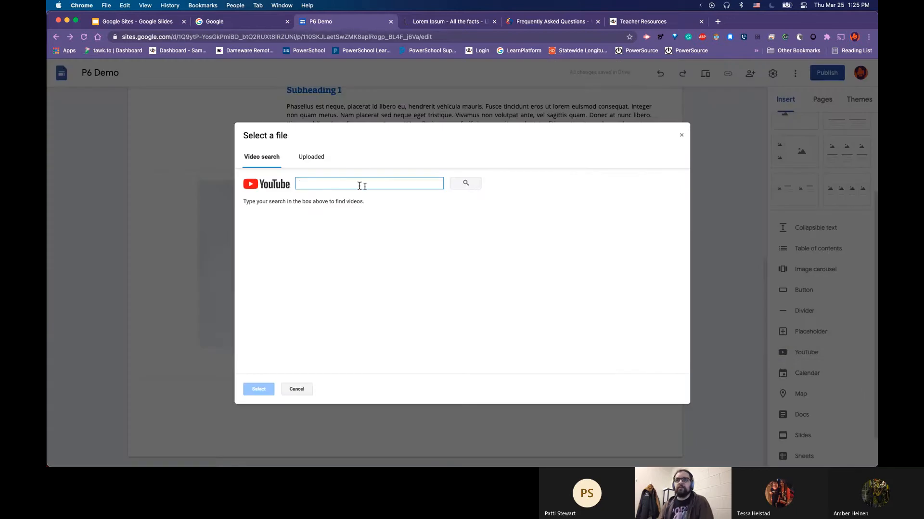
text(Crash cours)
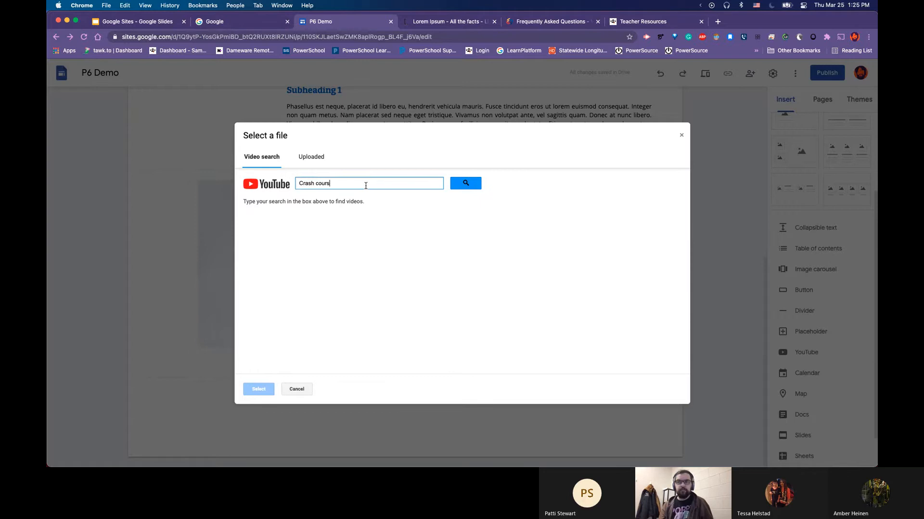
key(Return)
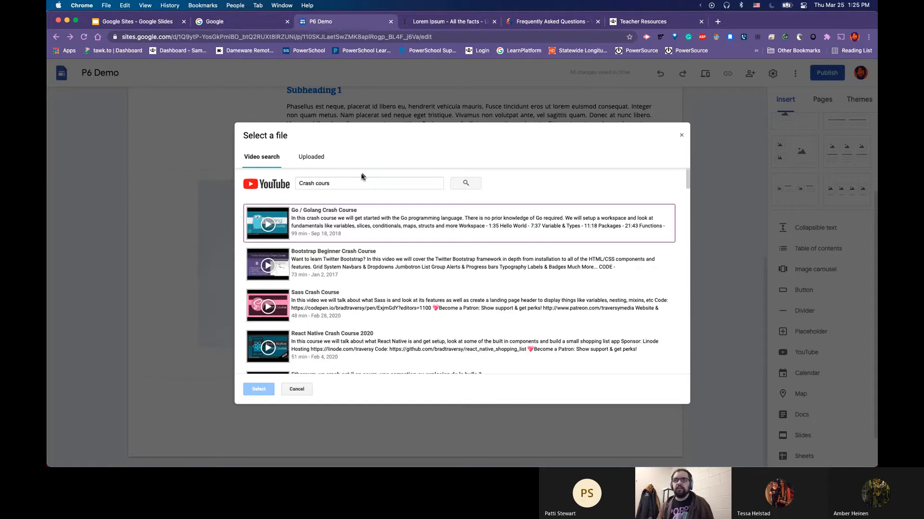
click(358, 182)
text(e)
key(Return)
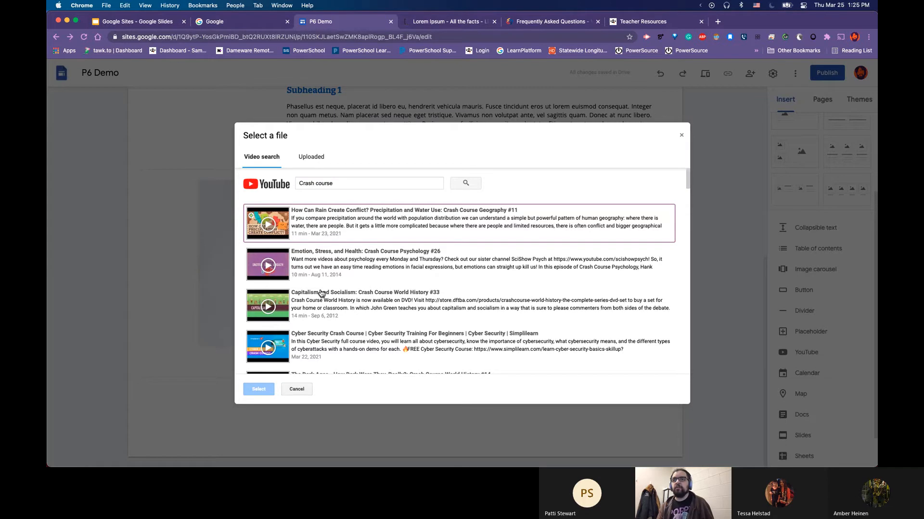
- Insert the Simplilearn "Cyber Security Crash Course" video and centre it horizontally beneath the cat carousel
click(338, 352)
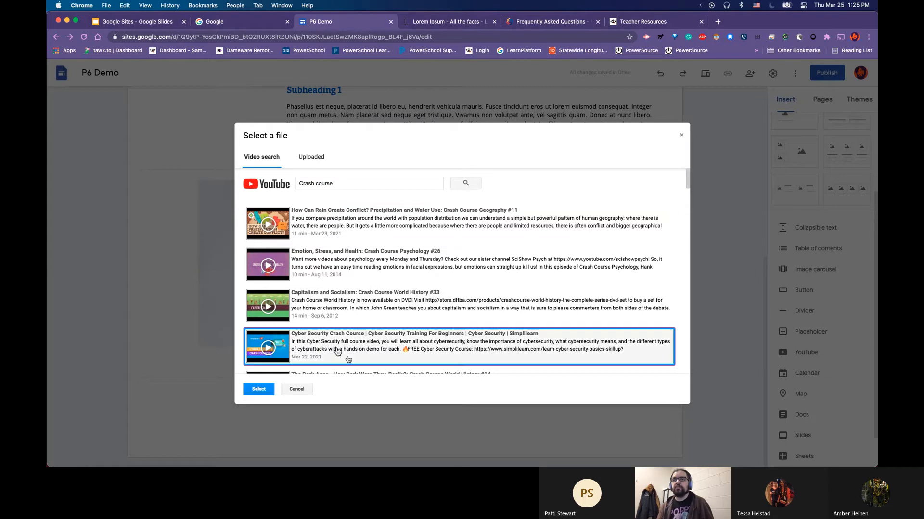
click(258, 390)
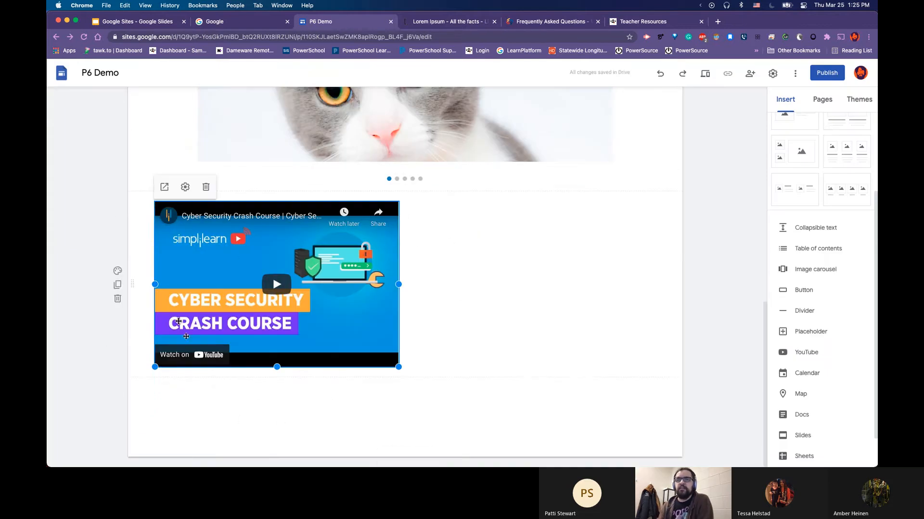
drag(236, 342, 471, 310)
click(584, 311)
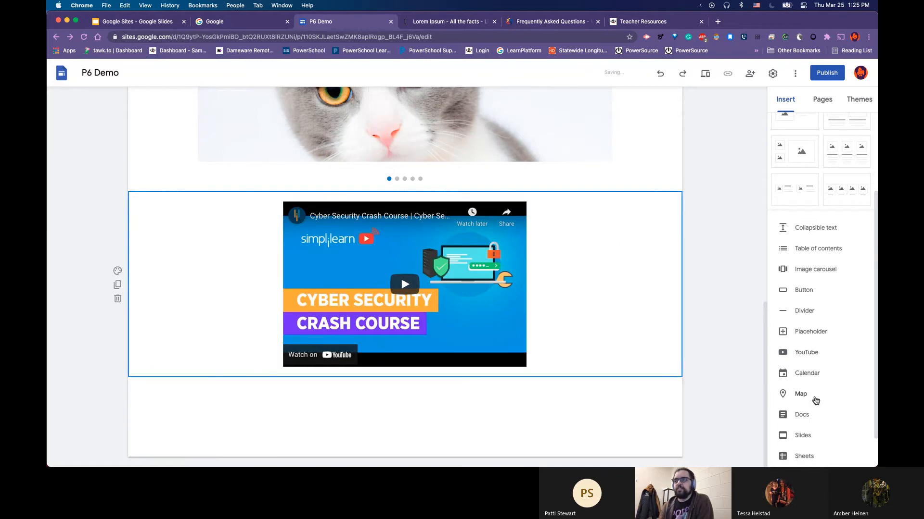
- Browse Google Drive for content to insert and open the Meet Recordings folder
scroll(815, 396, down, 2)
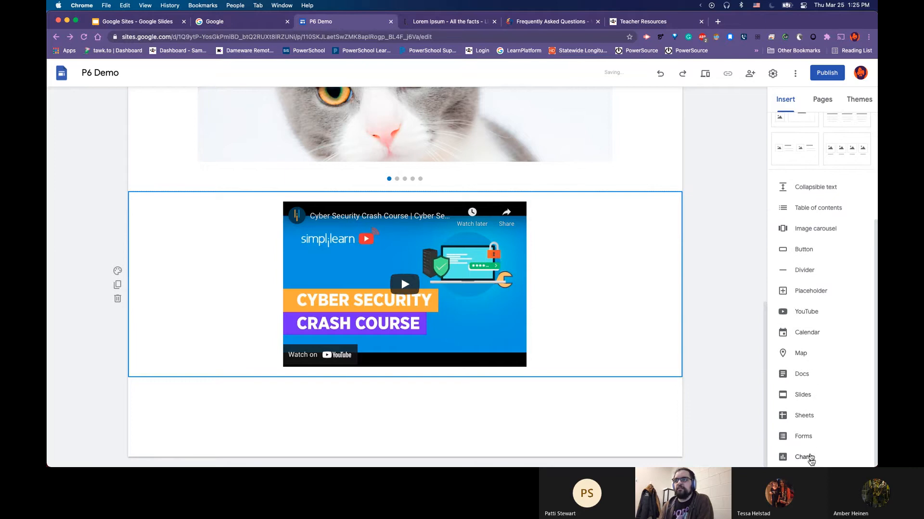
scroll(811, 424, up, 4)
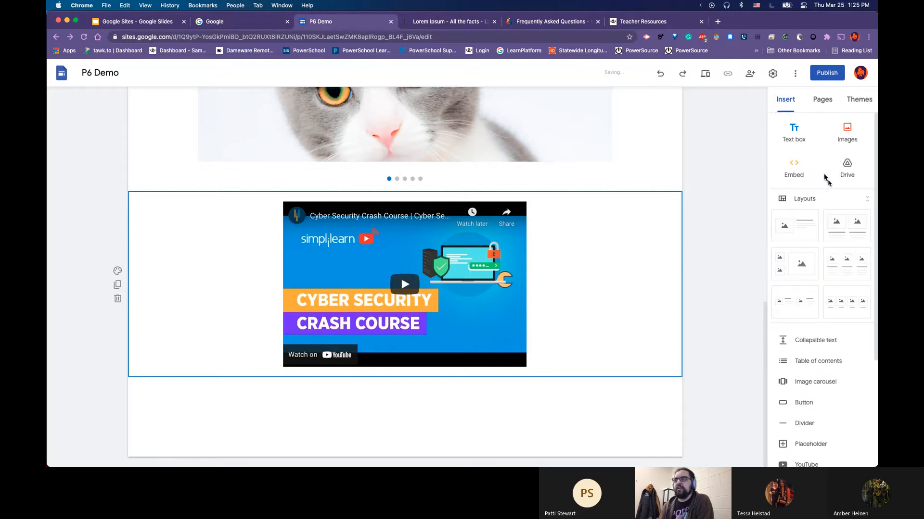
click(840, 176)
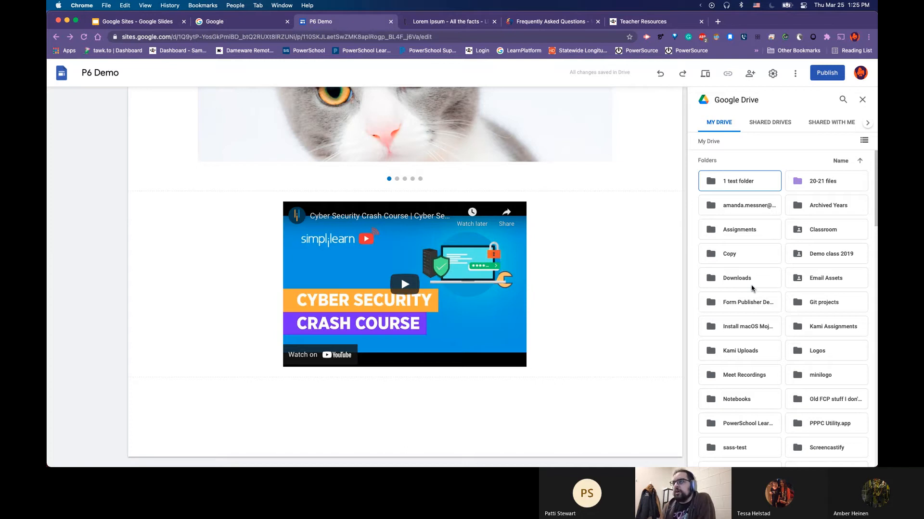
click(743, 376)
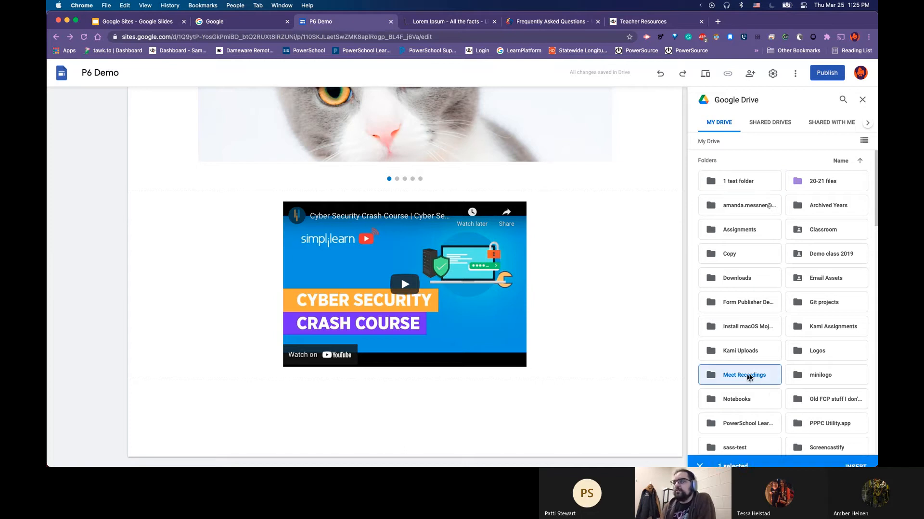
double_click(756, 380)
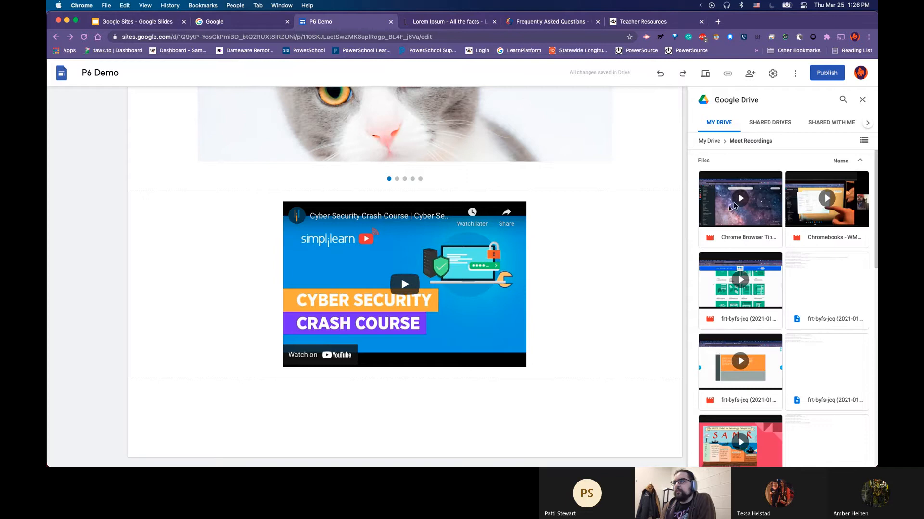
- Insert the Chrome Browser Tips recording and centre it horizontally beneath the YouTube video
click(763, 229)
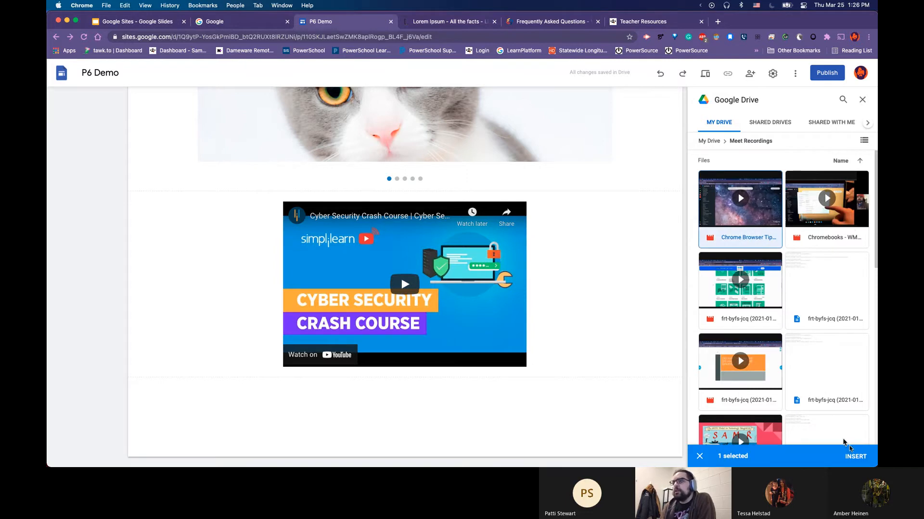
click(854, 455)
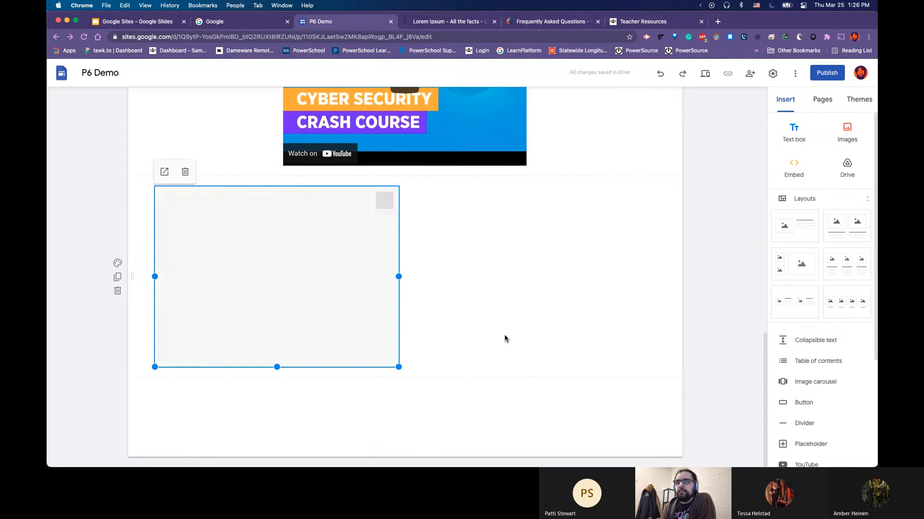
drag(341, 277, 488, 306)
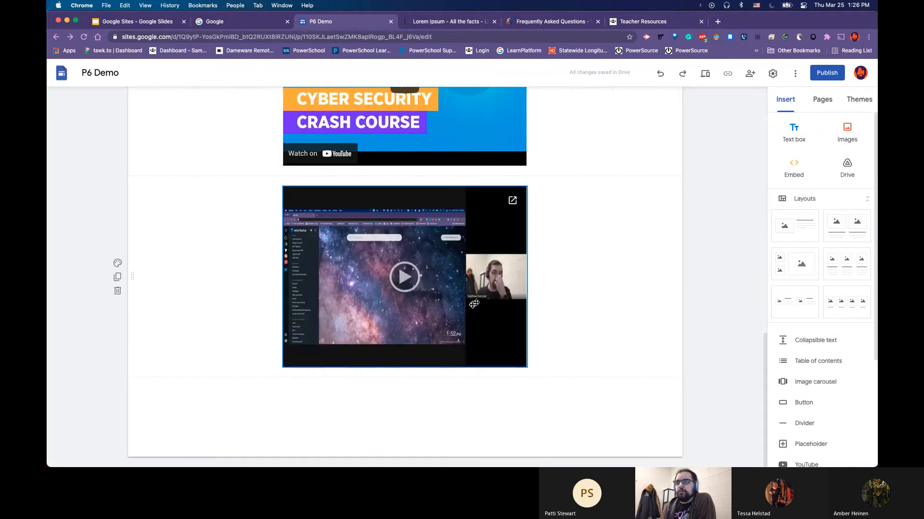
scroll(406, 257, up, 5)
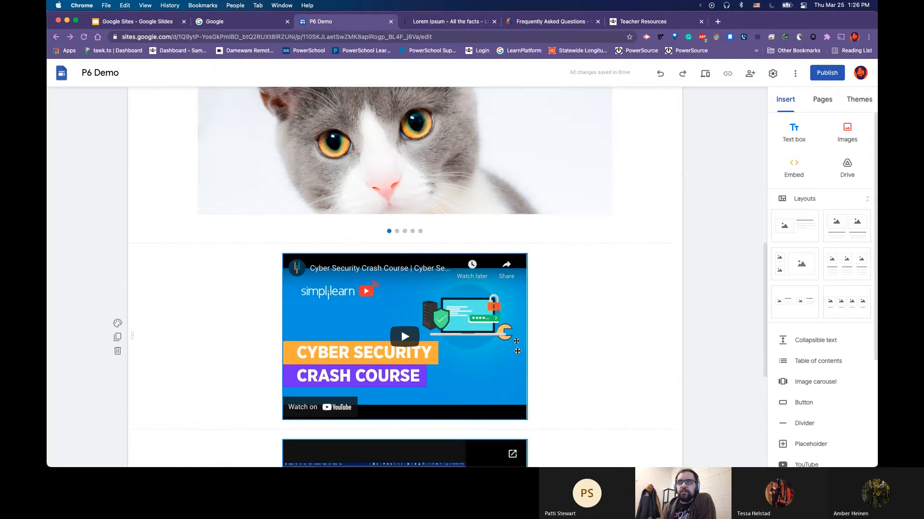
scroll(458, 306, down, 4)
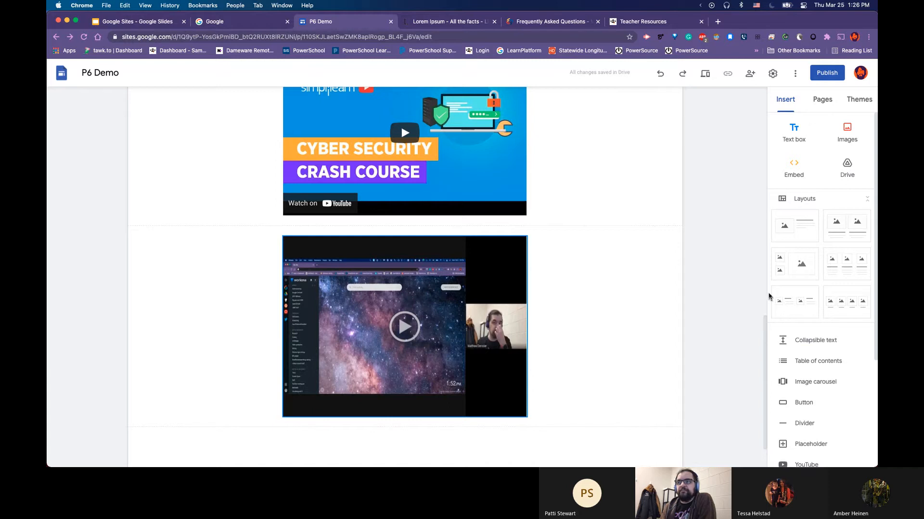
- Insert the layout that pairs one image box with a heading and body text to its right
scroll(597, 339, up, 8)
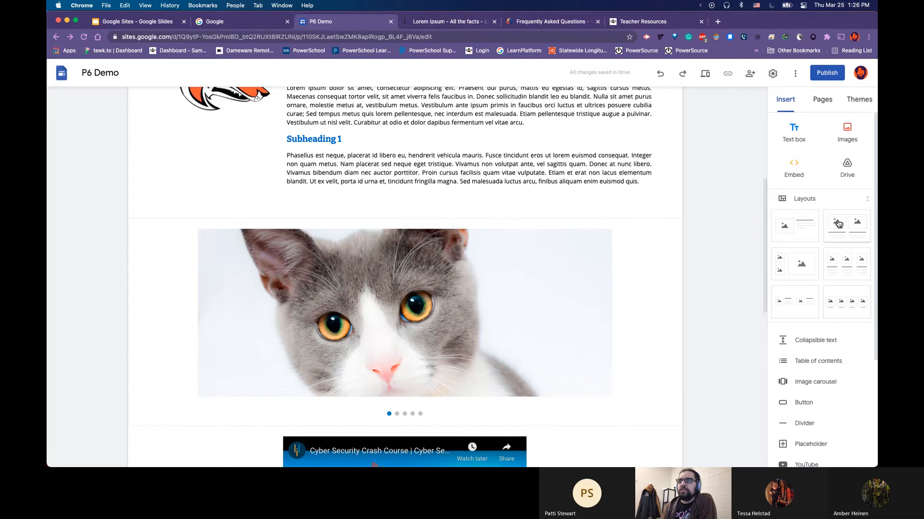
scroll(528, 279, up, 5)
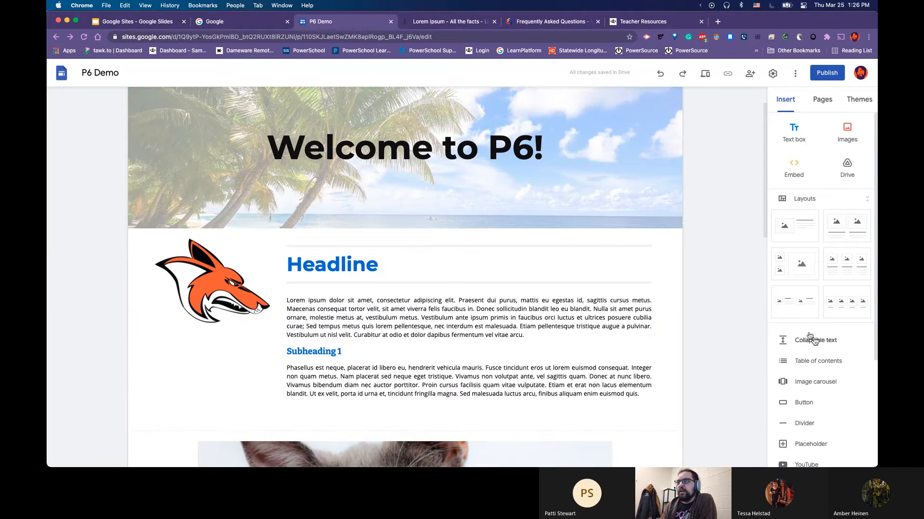
click(817, 229)
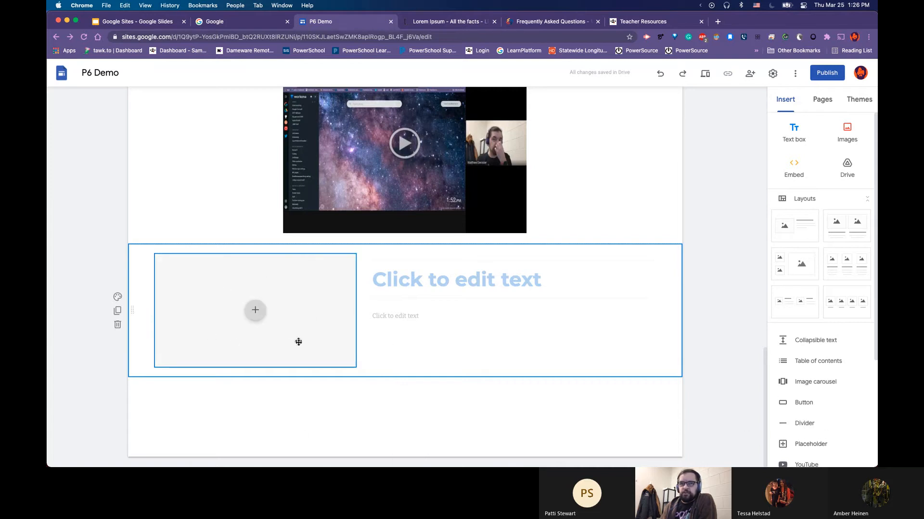
- Insert a placeholder below the new layout and widen it to match the empty image box above
scroll(847, 428, down, 3)
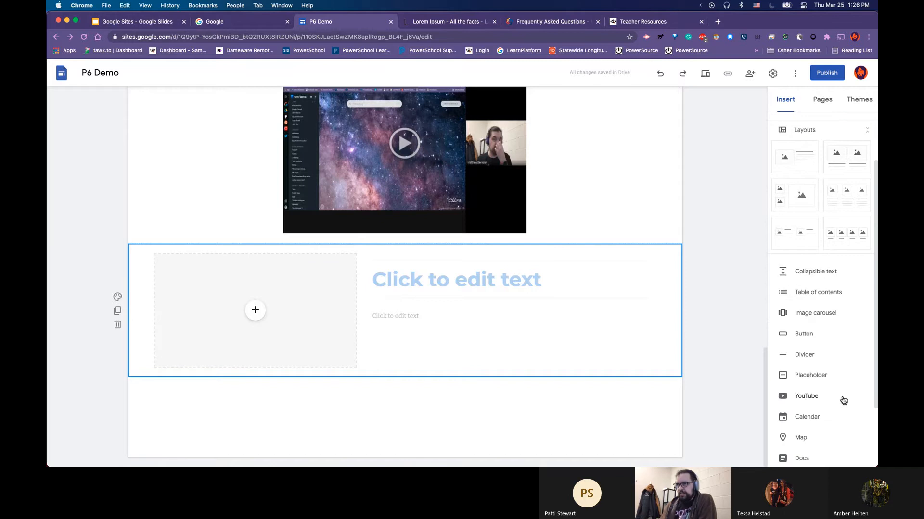
click(810, 376)
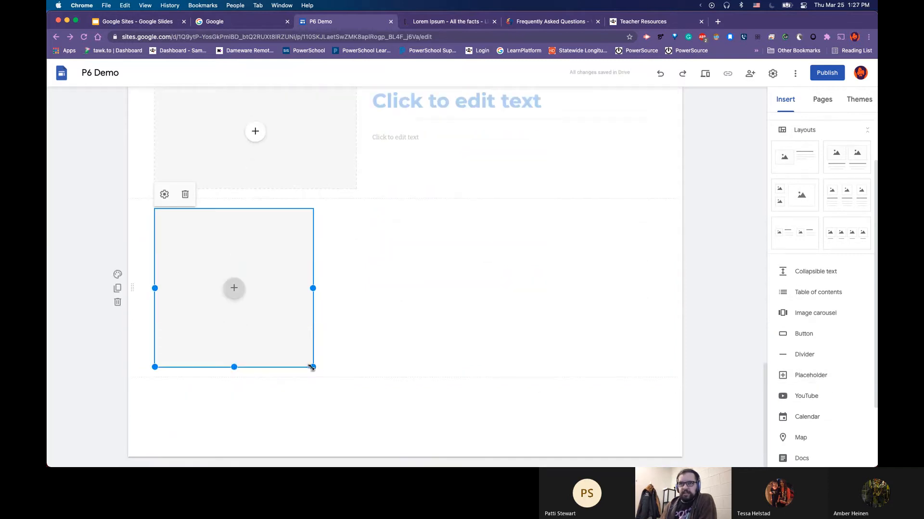
drag(313, 368, 360, 368)
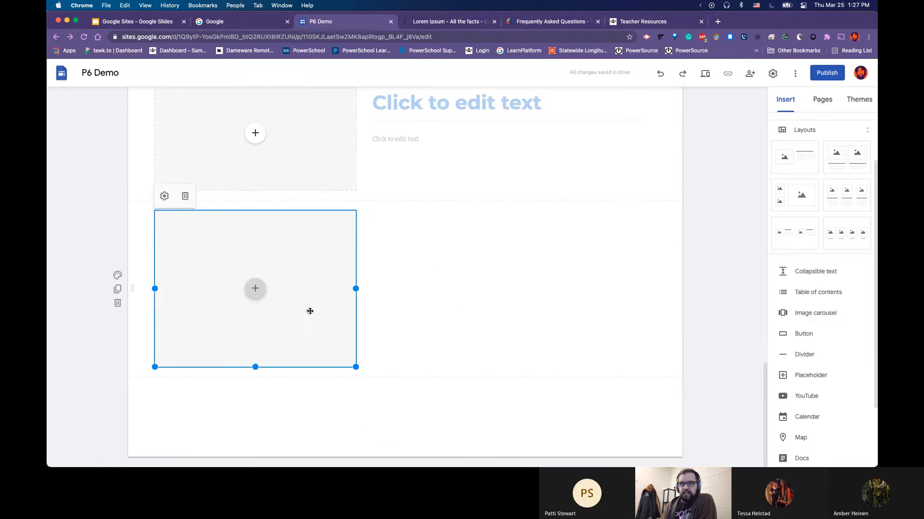
- Move the placeholder to the right side of its section and reduce its height
drag(192, 322, 567, 286)
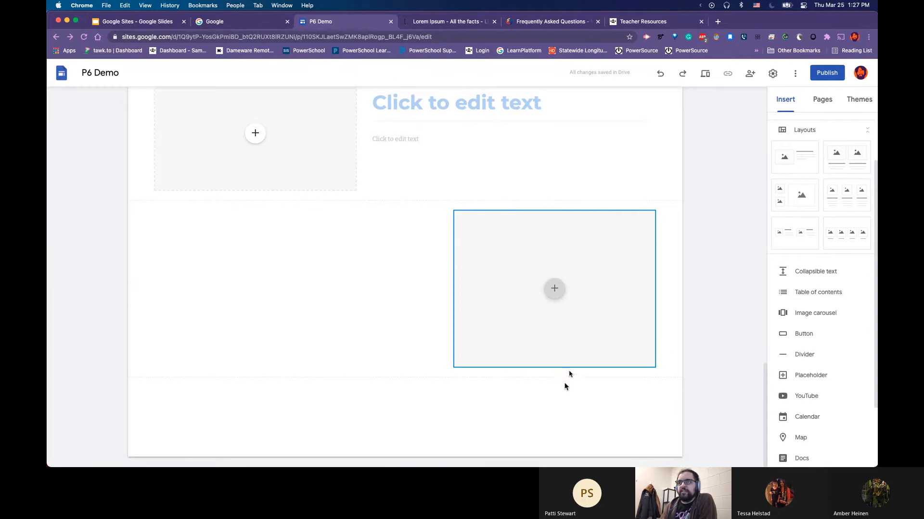
click(619, 362)
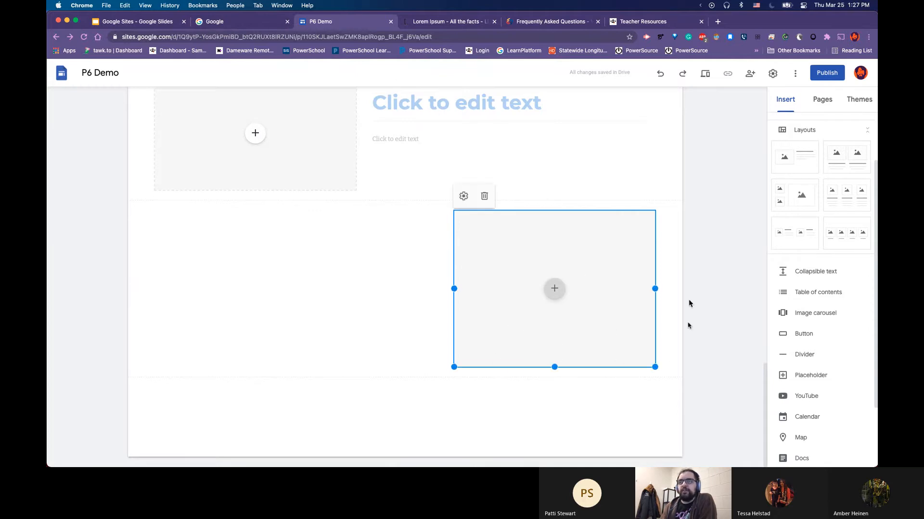
drag(554, 367, 556, 334)
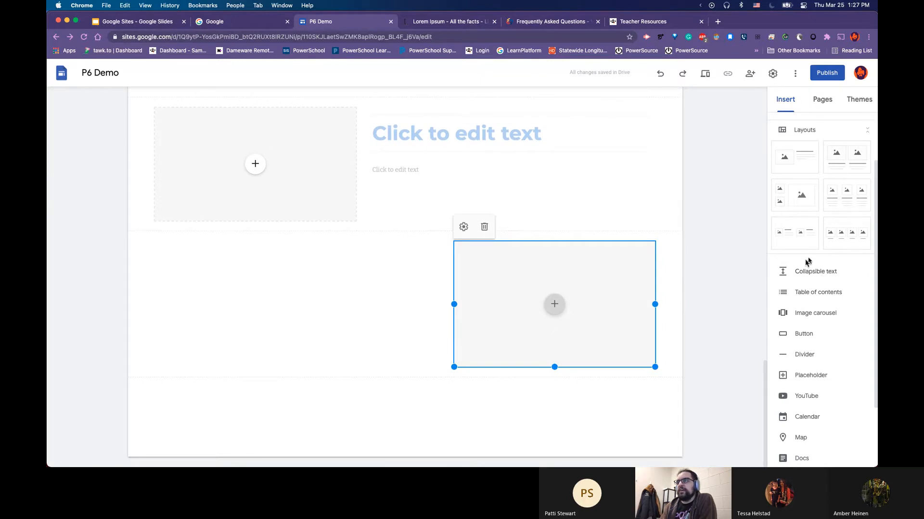
- Insert an empty text box and place it to the left of the placeholder in the same section
scroll(806, 261, up, 3)
click(794, 136)
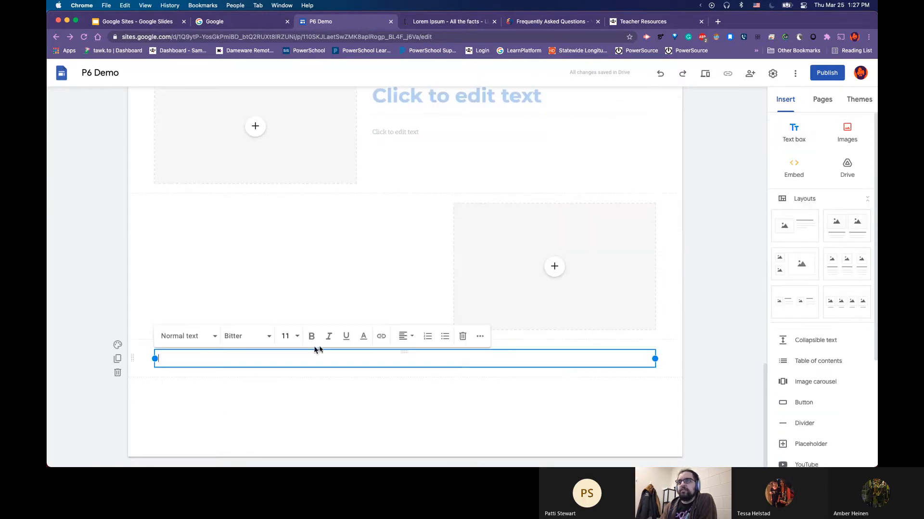
drag(405, 353, 317, 267)
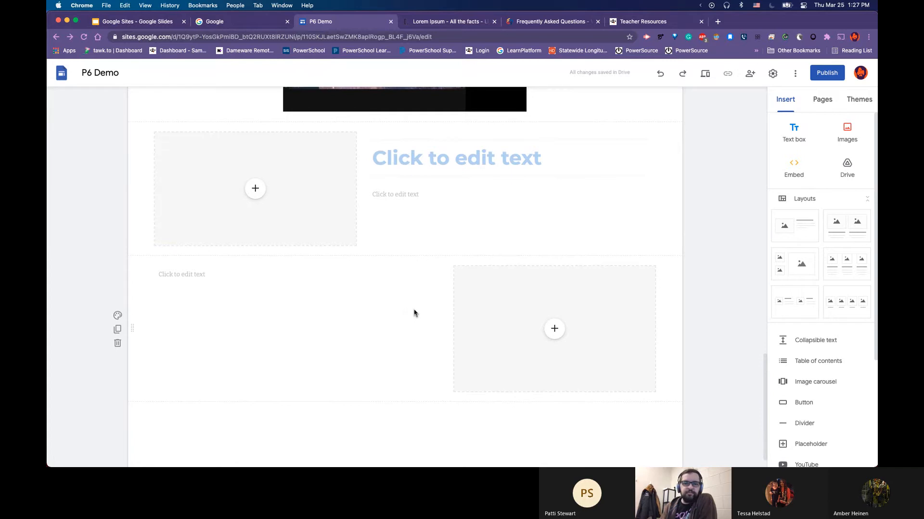
- Embed the WHS Attendance form from Google Forms below the placeholder section and centre it on the page
scroll(433, 327, down, 2)
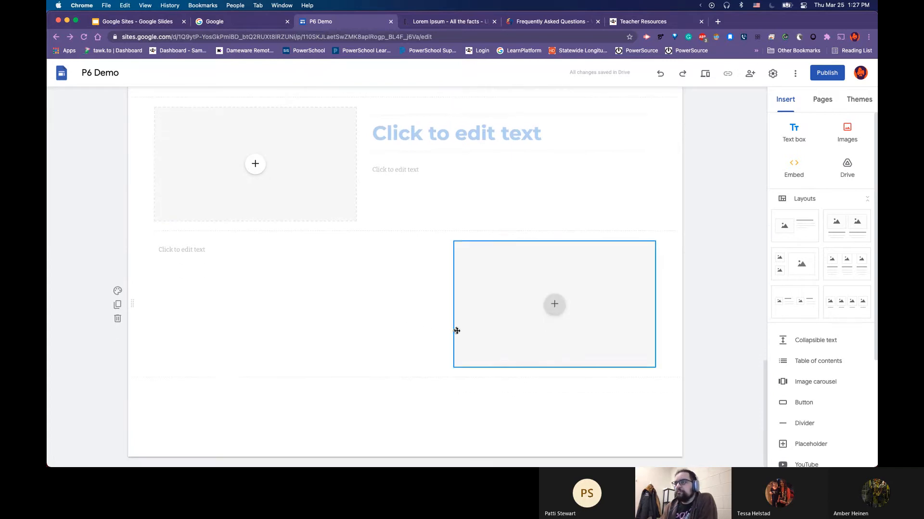
scroll(863, 368, down, 5)
scroll(860, 367, down, 2)
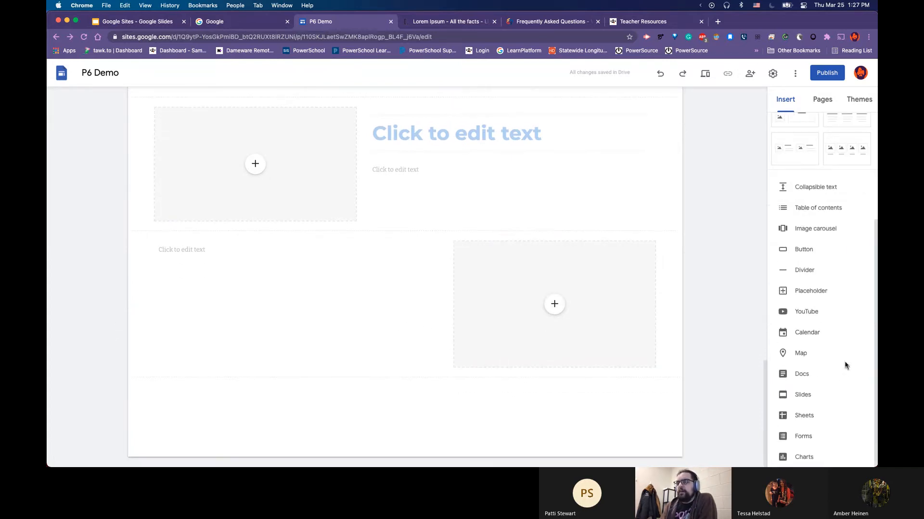
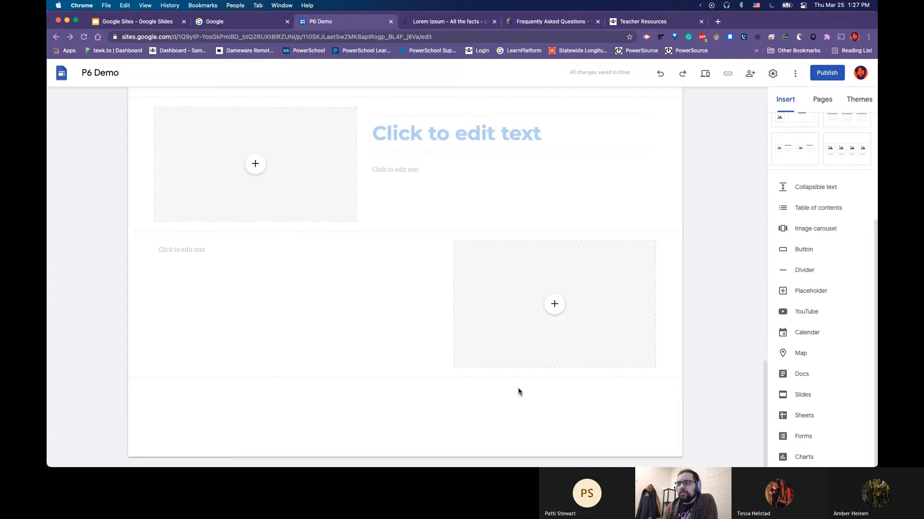
click(818, 438)
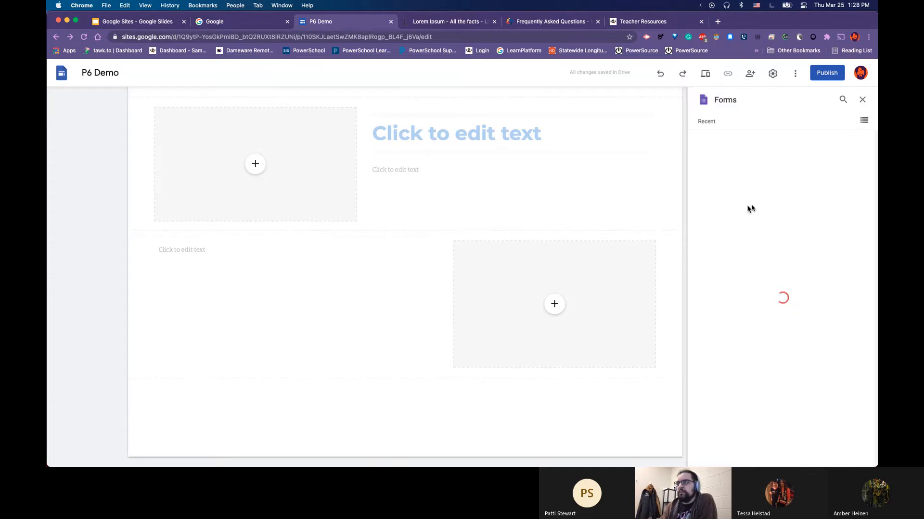
click(744, 193)
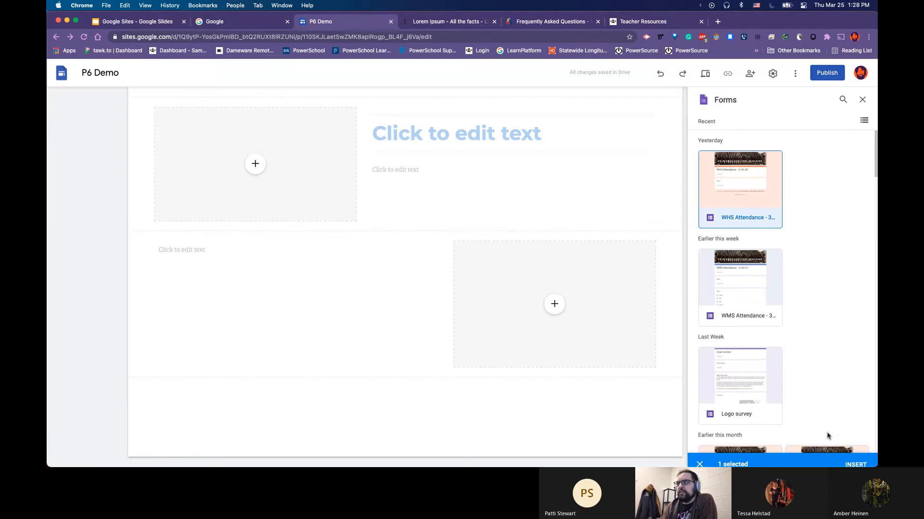
click(852, 457)
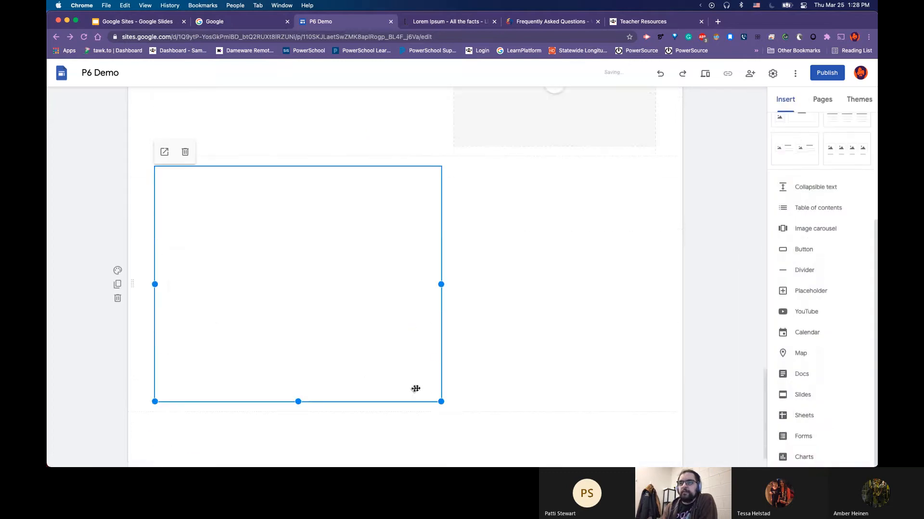
drag(293, 249, 577, 305)
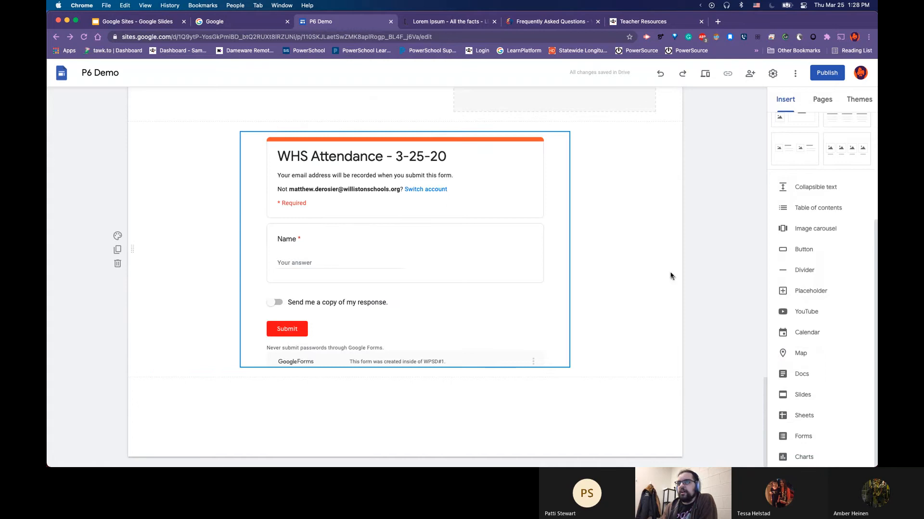
click(635, 305)
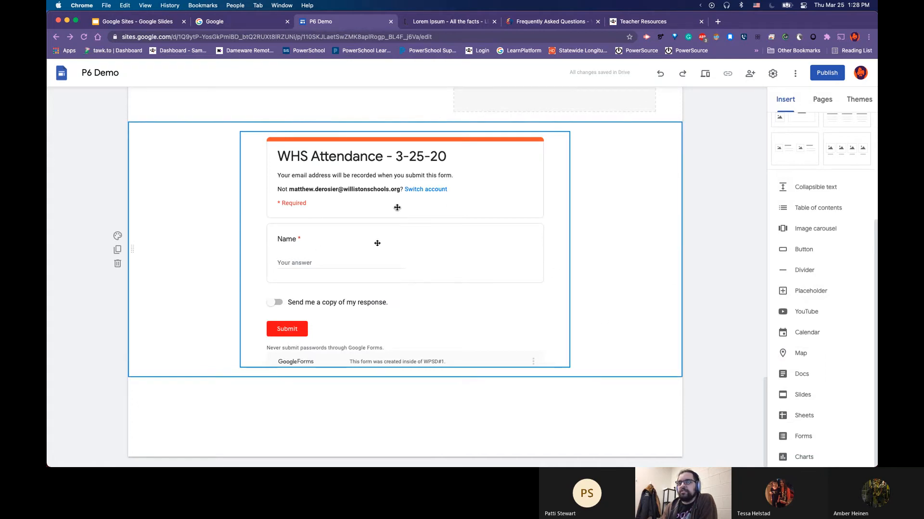
- Move the Drive video below the placeholder section and stack it above the WHS Attendance form in the form's section, matching its width
scroll(702, 311, up, 2)
scroll(702, 311, up, 10)
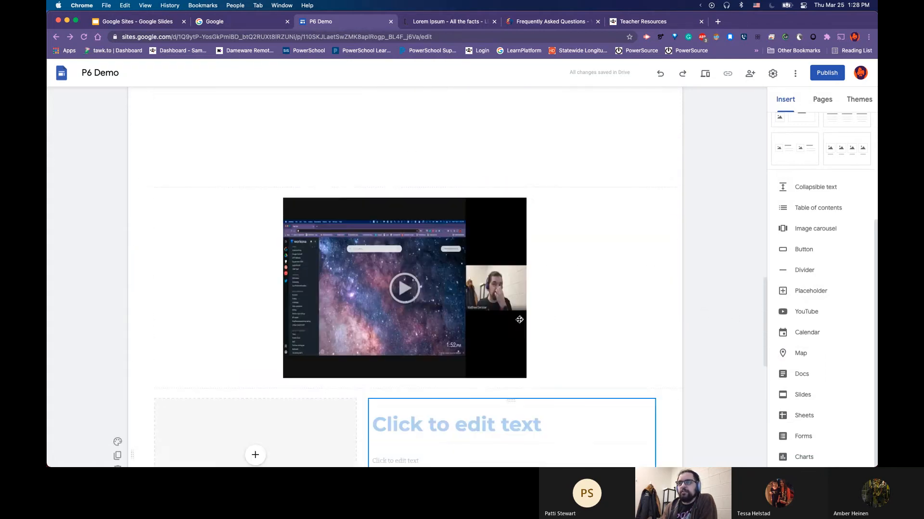
drag(377, 212, 390, 407)
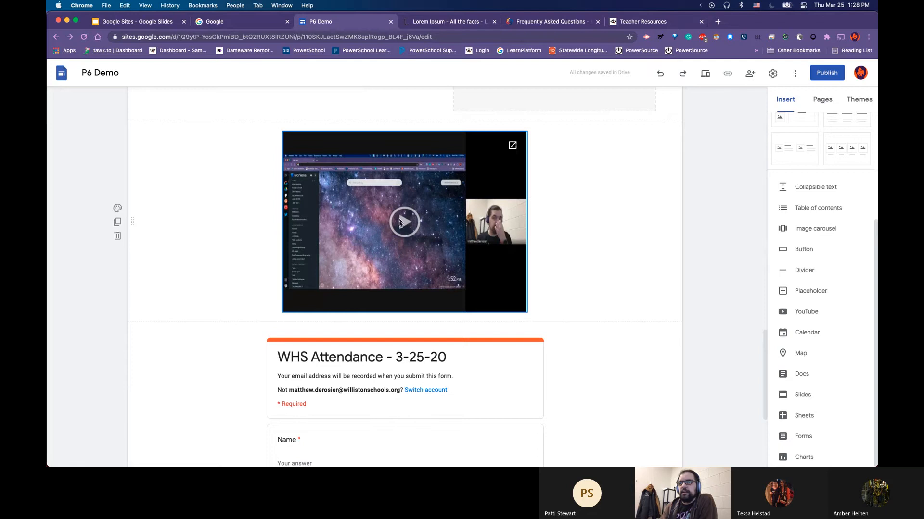
drag(399, 222, 403, 326)
drag(402, 332, 402, 331)
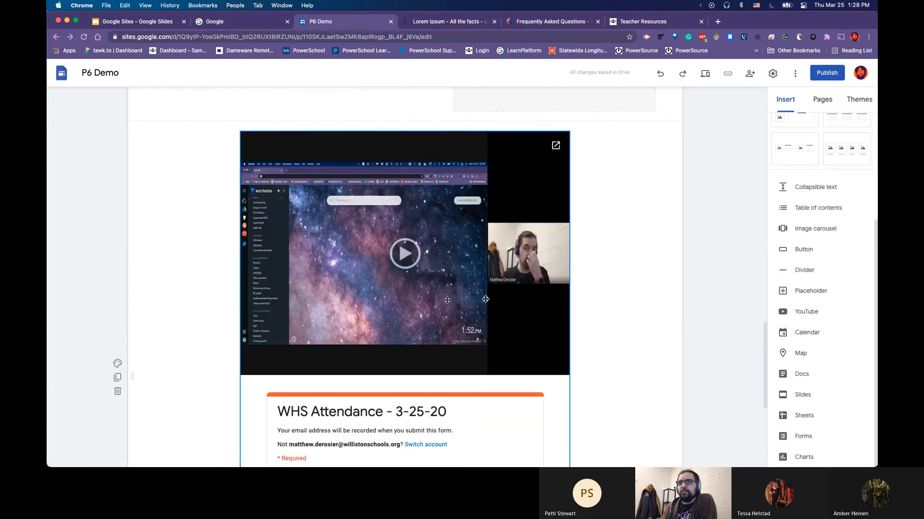
- Review the combined video and form section, the headline text and the remaining content blocks along the page
scroll(414, 283, down, 4)
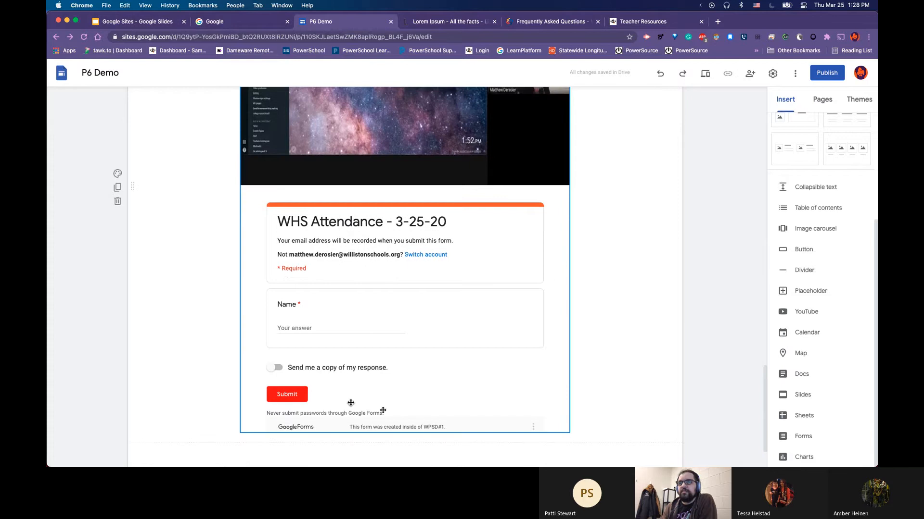
scroll(343, 281, up, 2)
scroll(420, 246, down, 4)
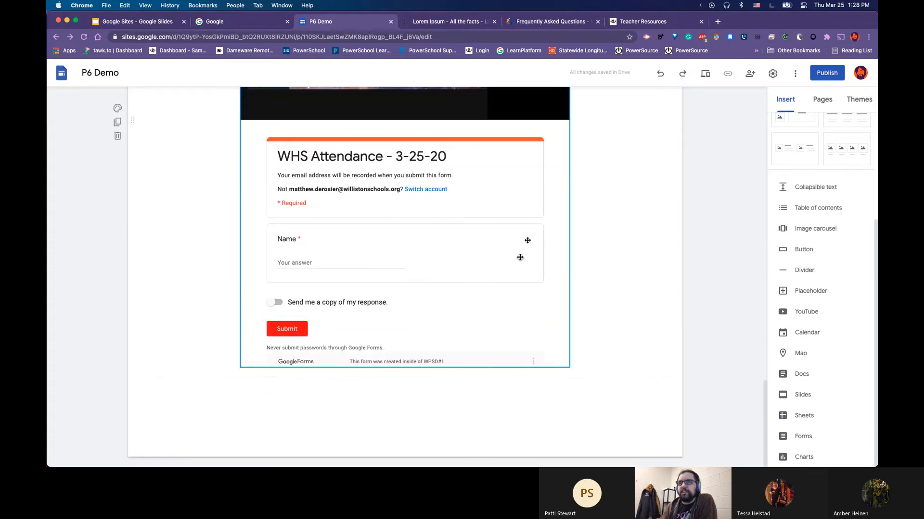
scroll(458, 211, up, 7)
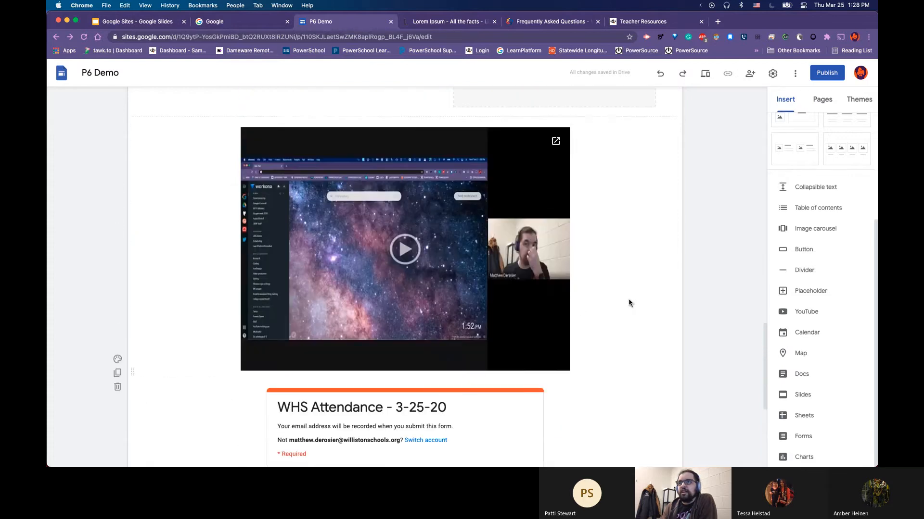
scroll(614, 301, down, 2)
scroll(615, 301, up, 7)
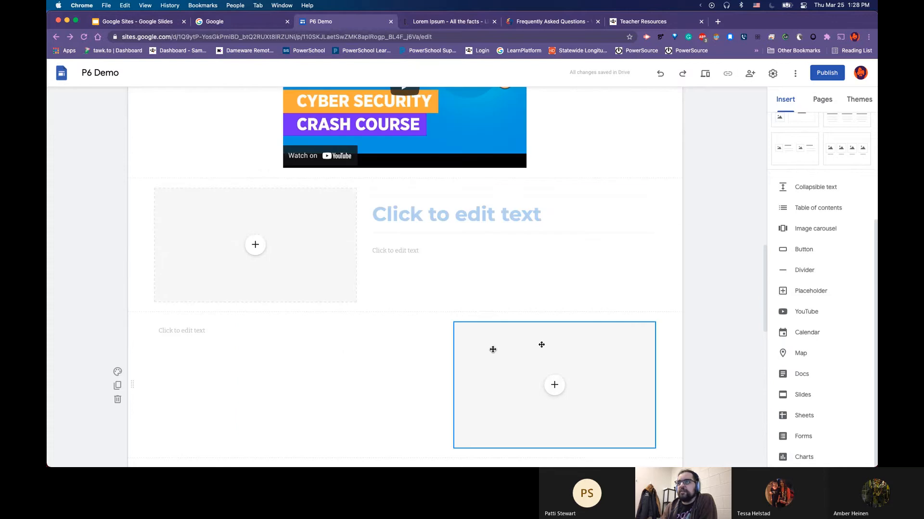
scroll(414, 351, down, 2)
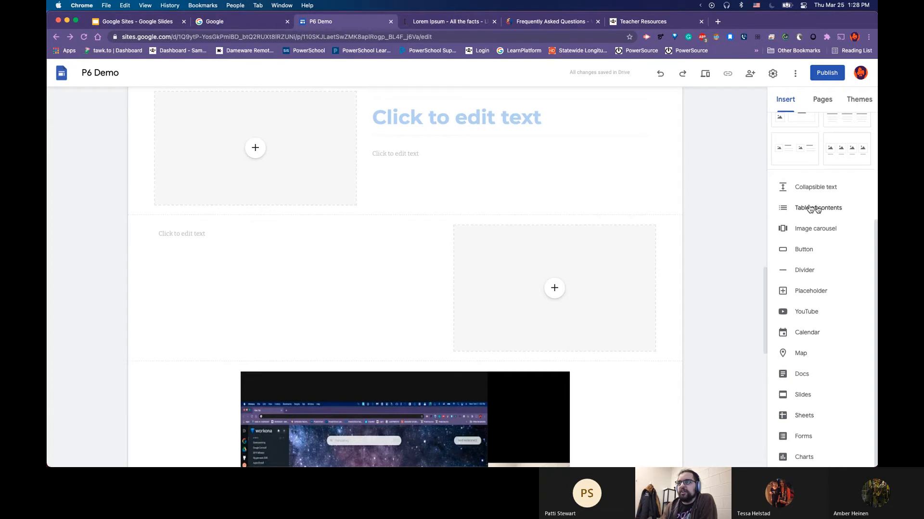
scroll(400, 233, up, 10)
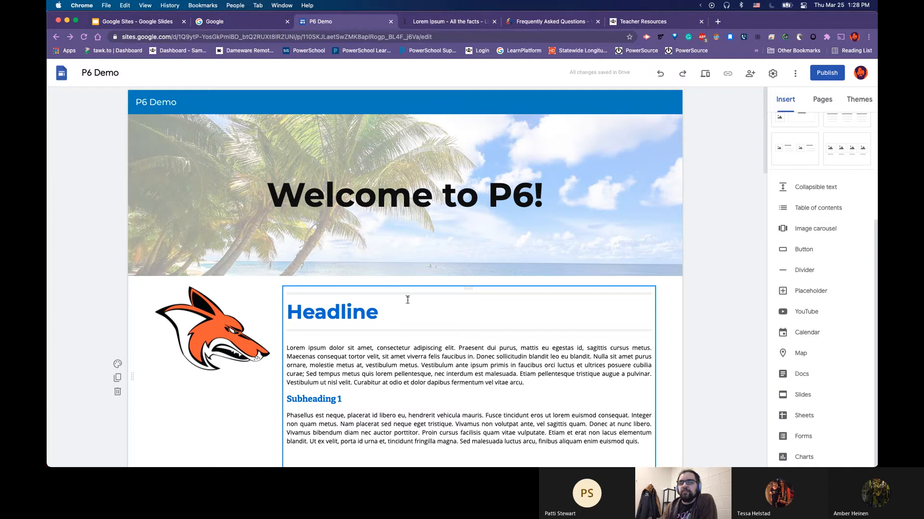
click(390, 309)
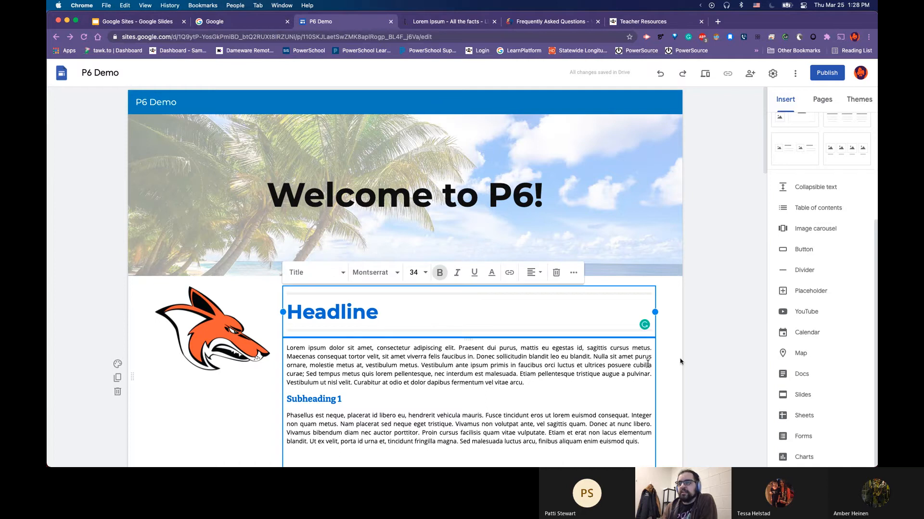
click(733, 329)
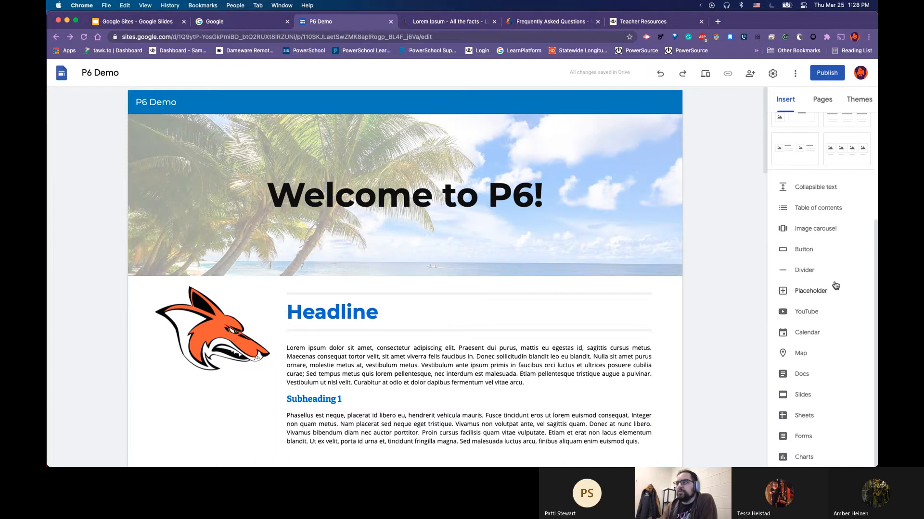
scroll(702, 236, down, 10)
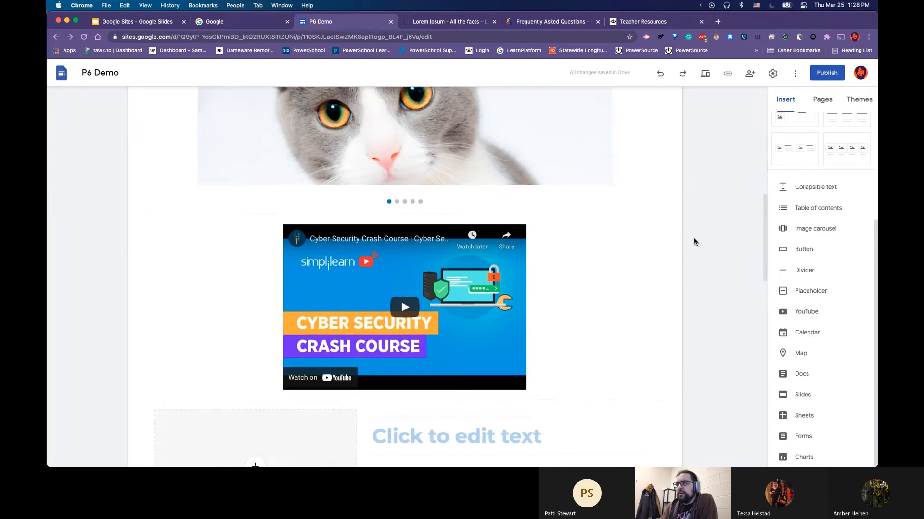
scroll(693, 241, down, 15)
scroll(708, 249, up, 9)
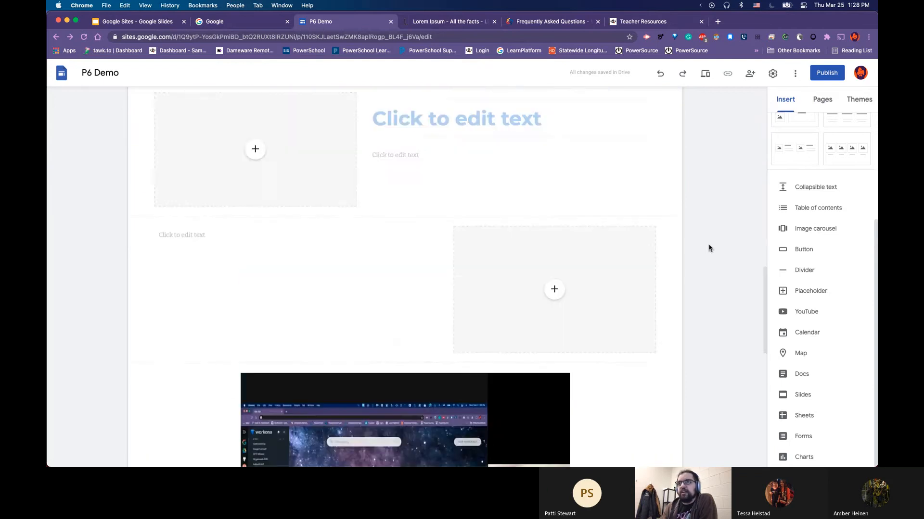
- Open the preview of the P6 Demo site from the top of the page
scroll(709, 248, up, 15)
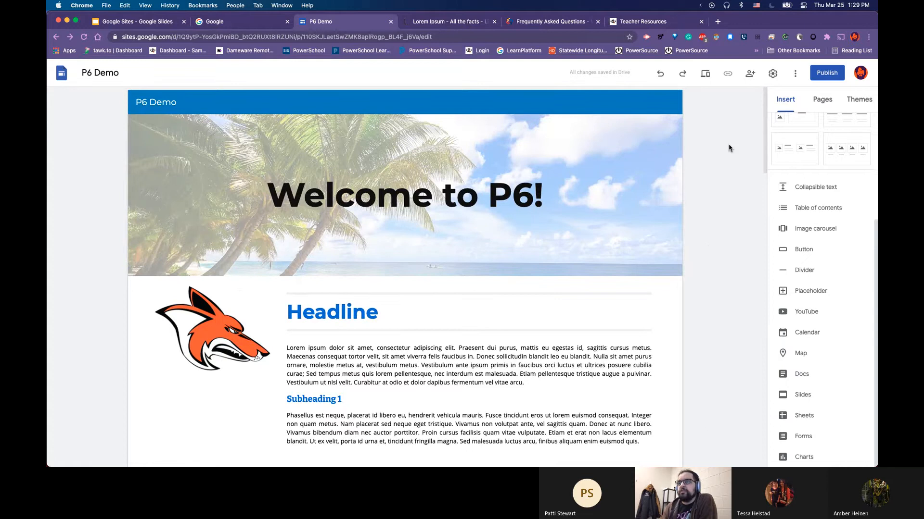
mouse_move(414, 250)
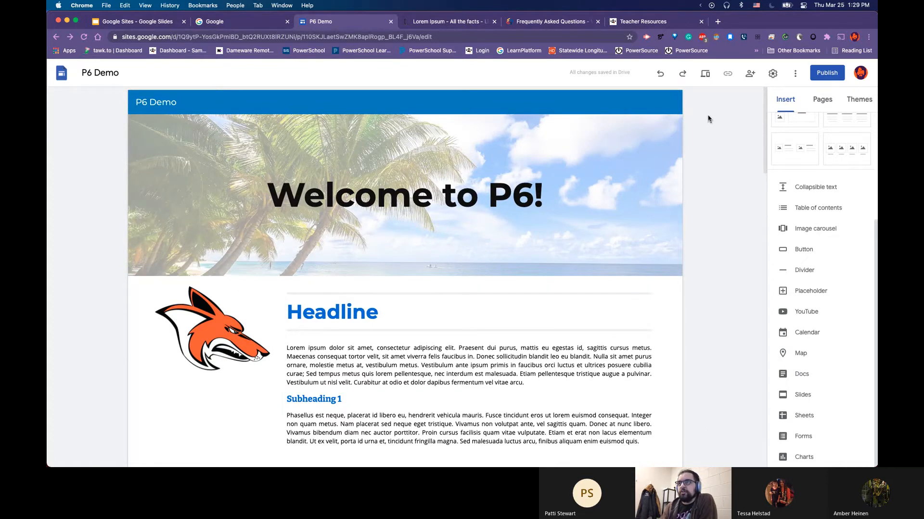
click(706, 78)
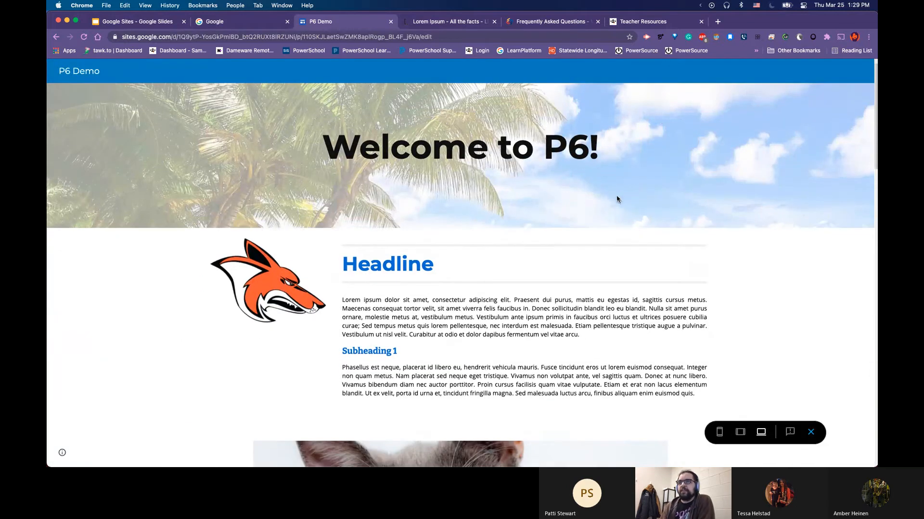
- Browse the cat image carousel through to its last picture in the desktop preview
scroll(635, 197, down, 10)
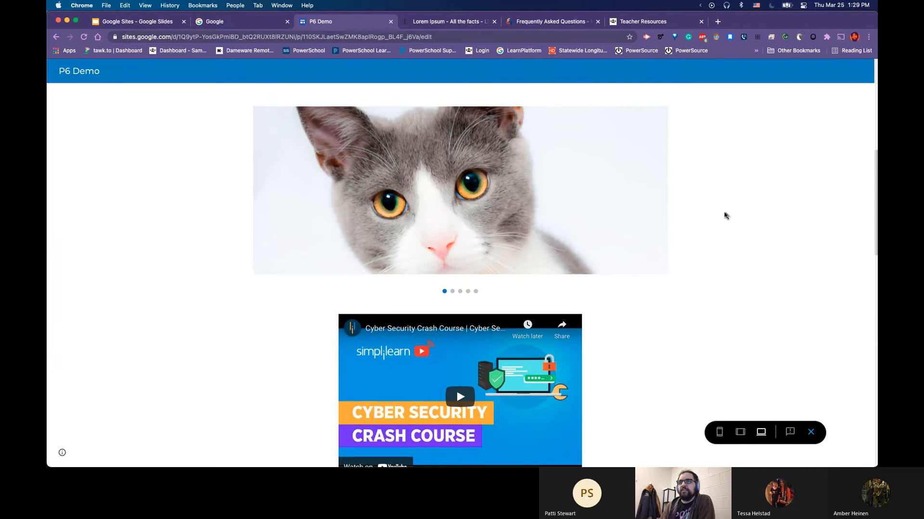
scroll(550, 298, up, 3)
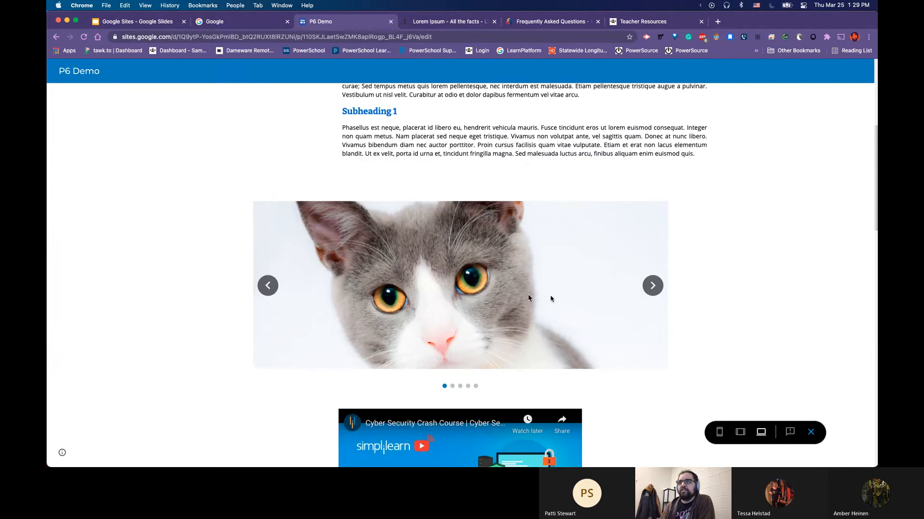
click(652, 288)
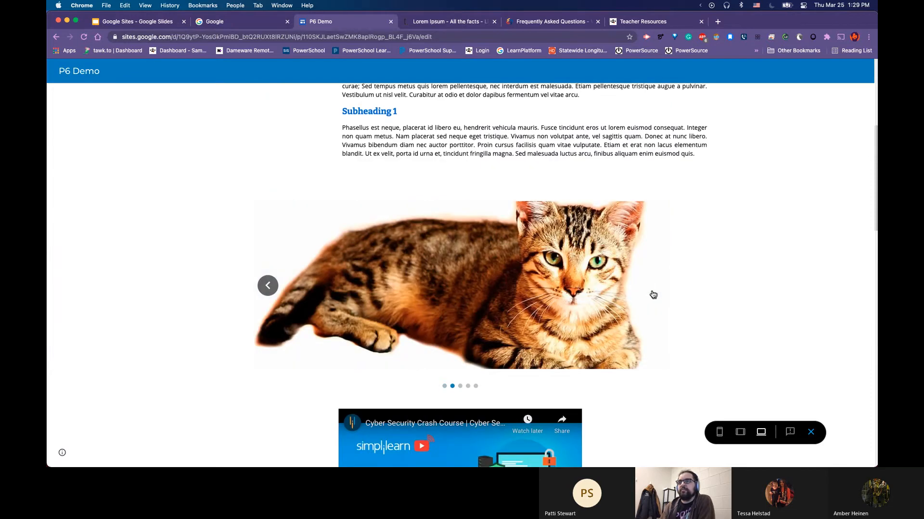
click(653, 289)
click(653, 289)
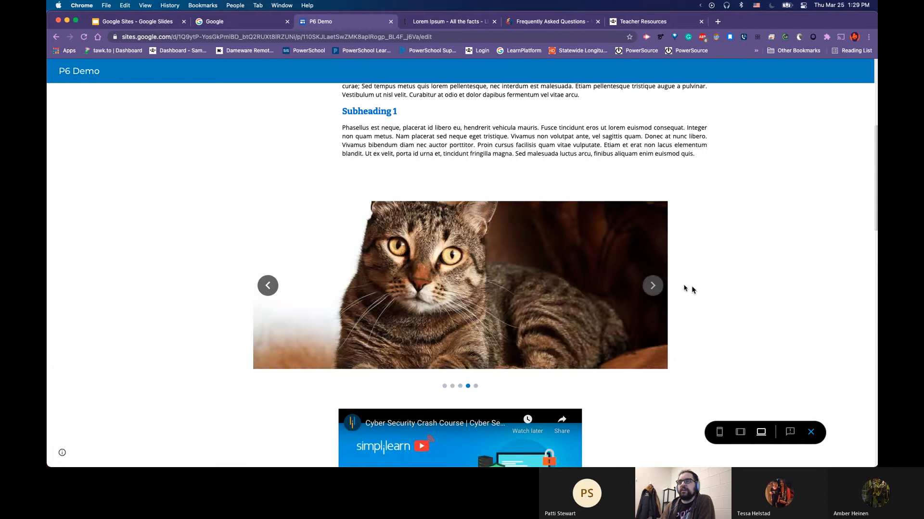
click(654, 286)
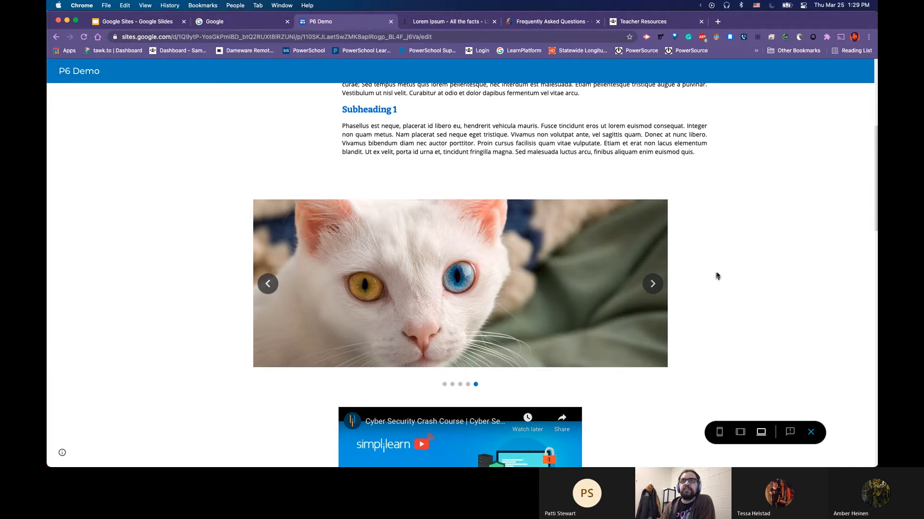
- Examine the placeholders, the Drive video and the WHS Attendance form further down the desktop preview, ending back at the page header
scroll(717, 275, down, 5)
scroll(718, 274, down, 5)
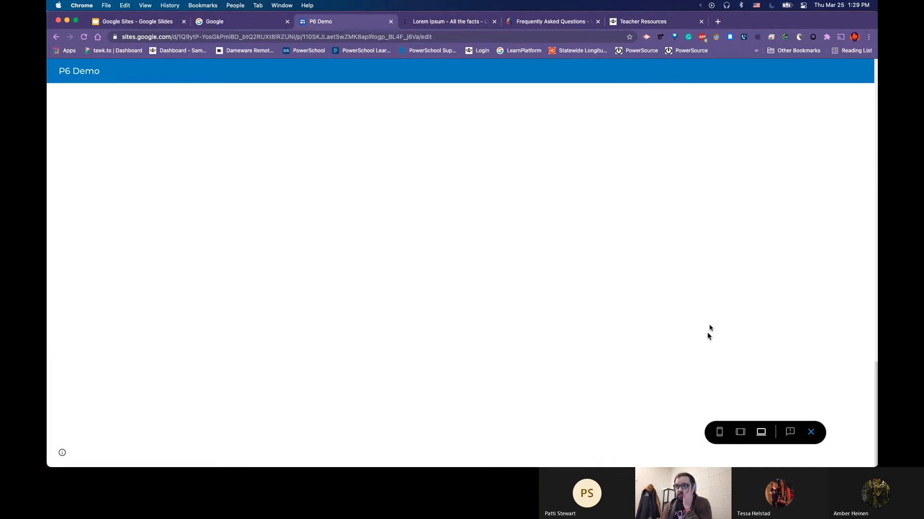
scroll(722, 302, up, 12)
scroll(723, 306, down, 7)
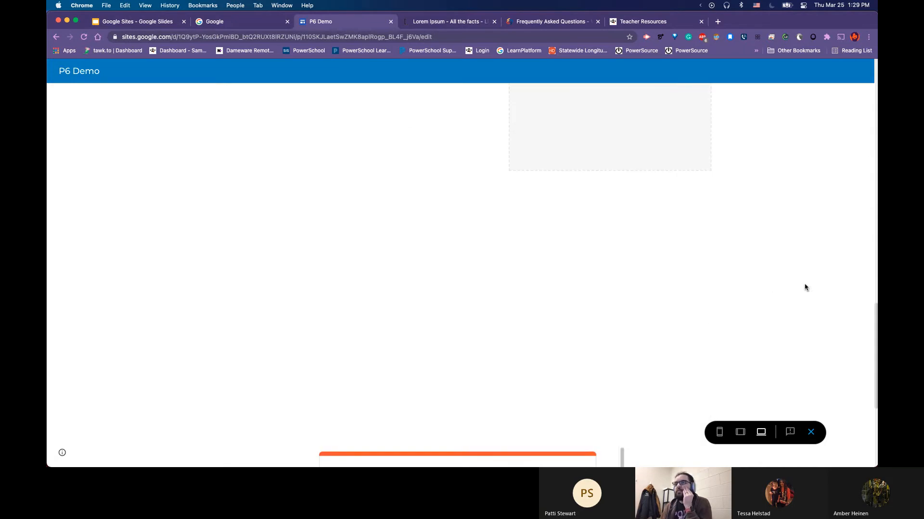
scroll(719, 291, down, 2)
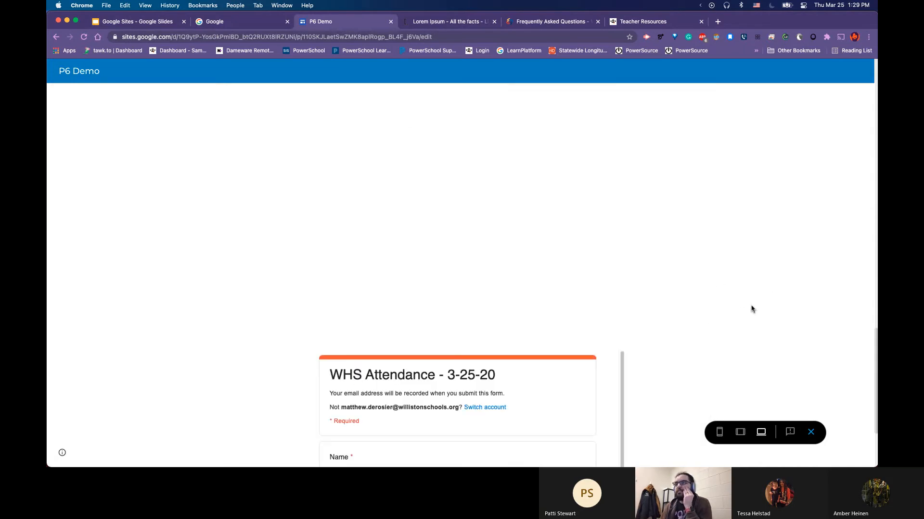
scroll(771, 295, down, 1)
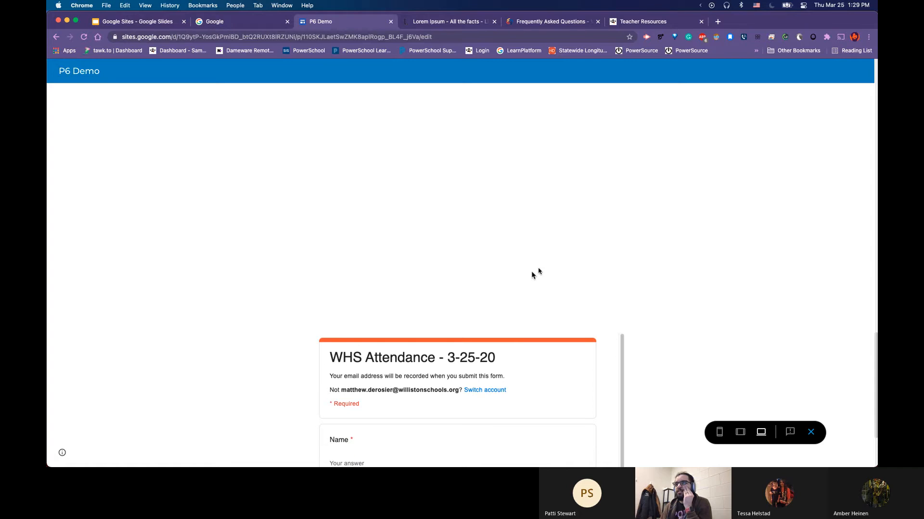
scroll(707, 295, down, 2)
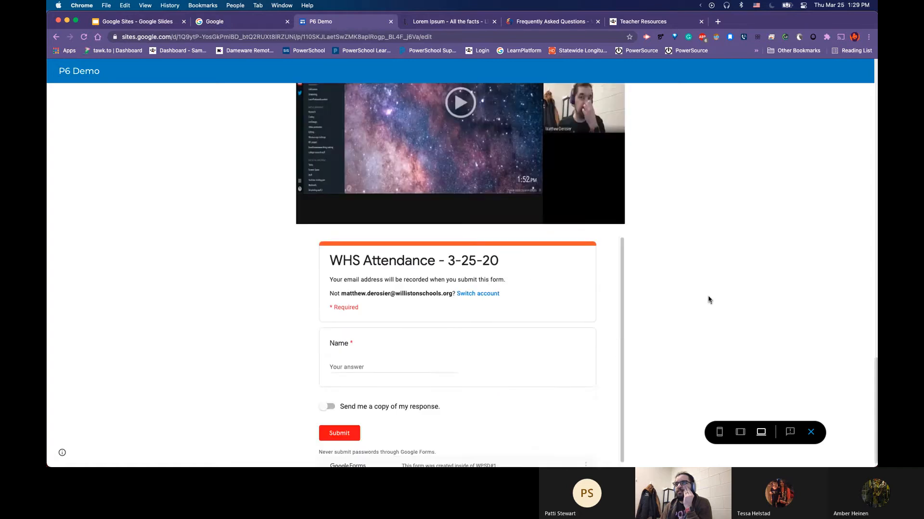
scroll(705, 298, down, 2)
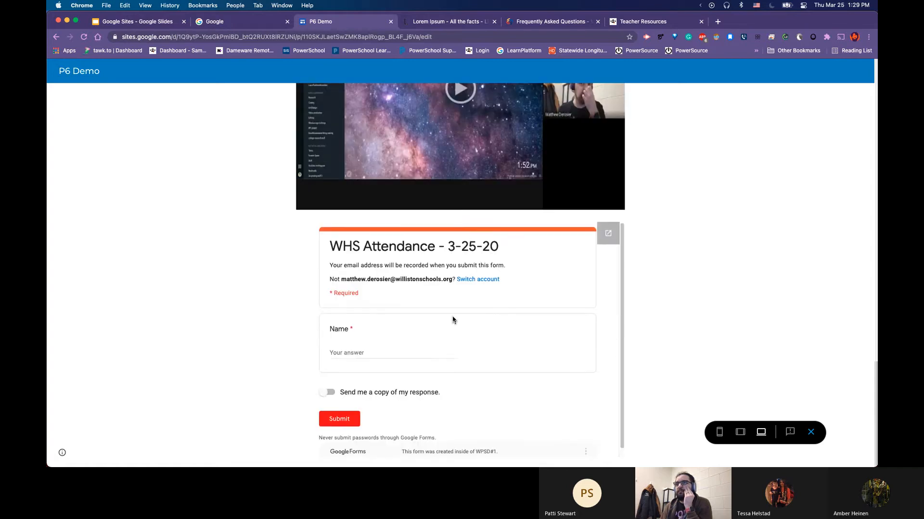
scroll(706, 236, up, 5)
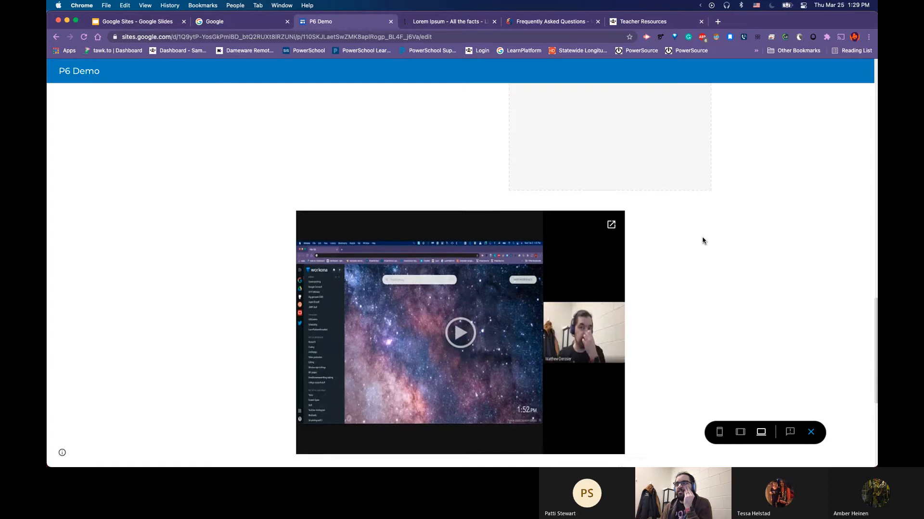
scroll(703, 241, down, 2)
scroll(702, 241, down, 2)
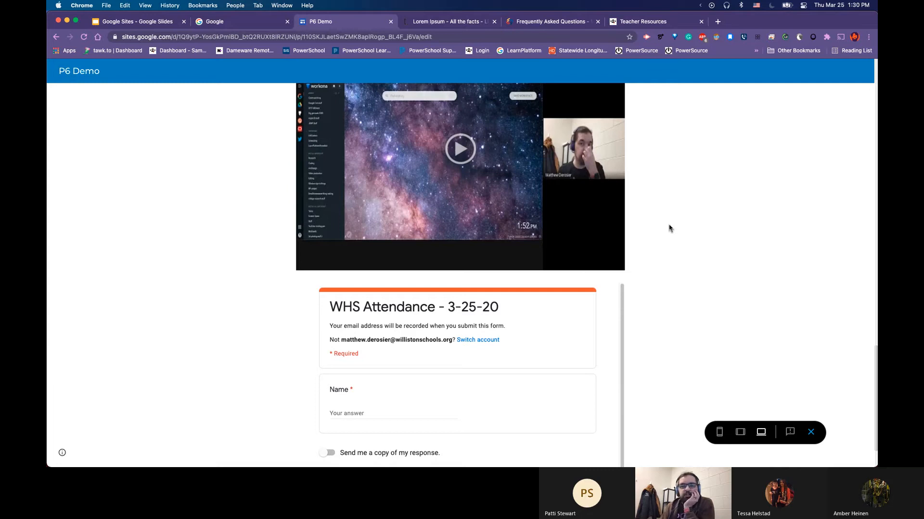
scroll(670, 228, down, 1)
scroll(669, 228, down, 2)
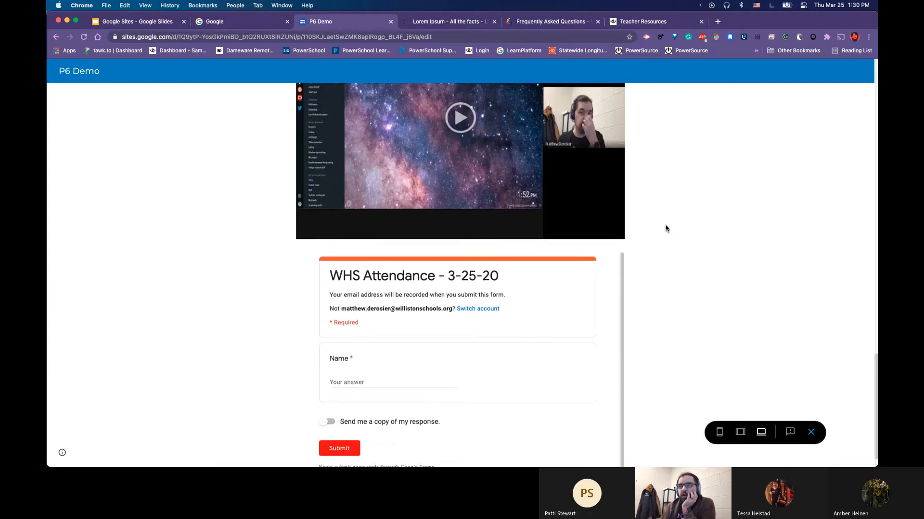
scroll(596, 242, down, 3)
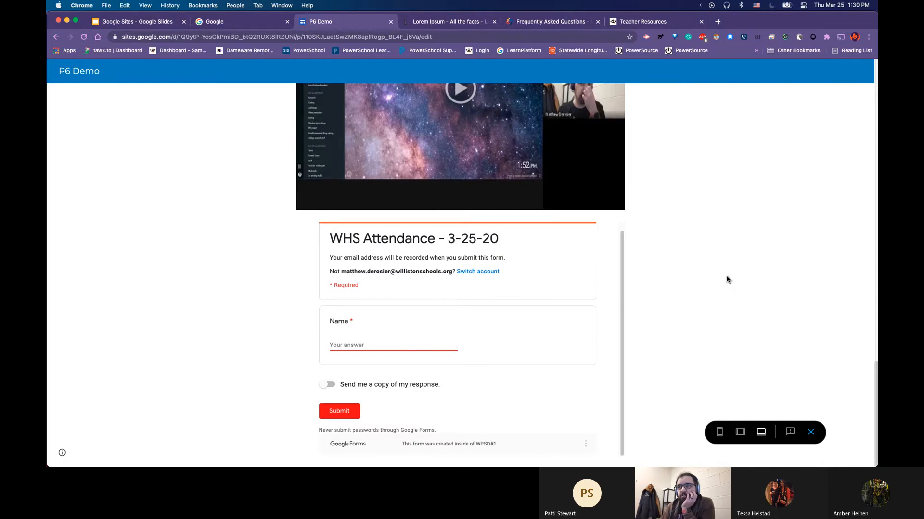
scroll(703, 344, up, 15)
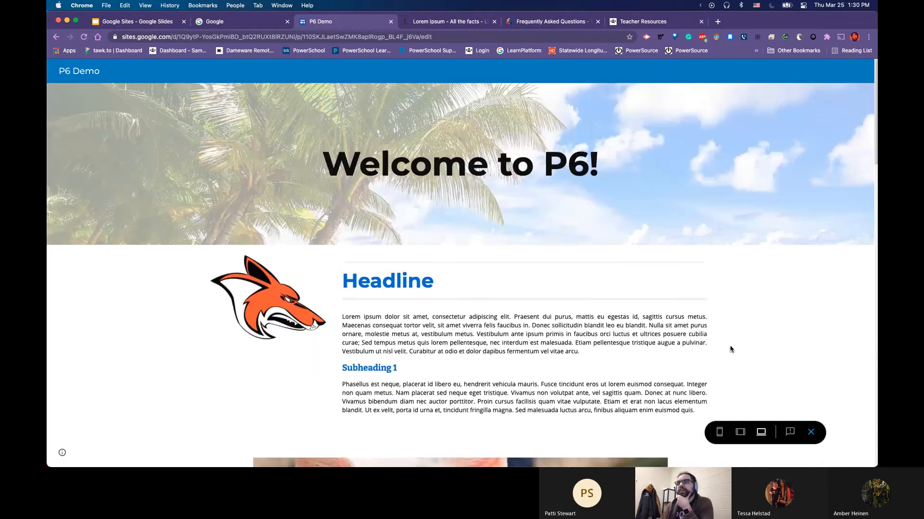
- Switch the preview to tablet size and check the page down to the WHS Attendance form
click(741, 432)
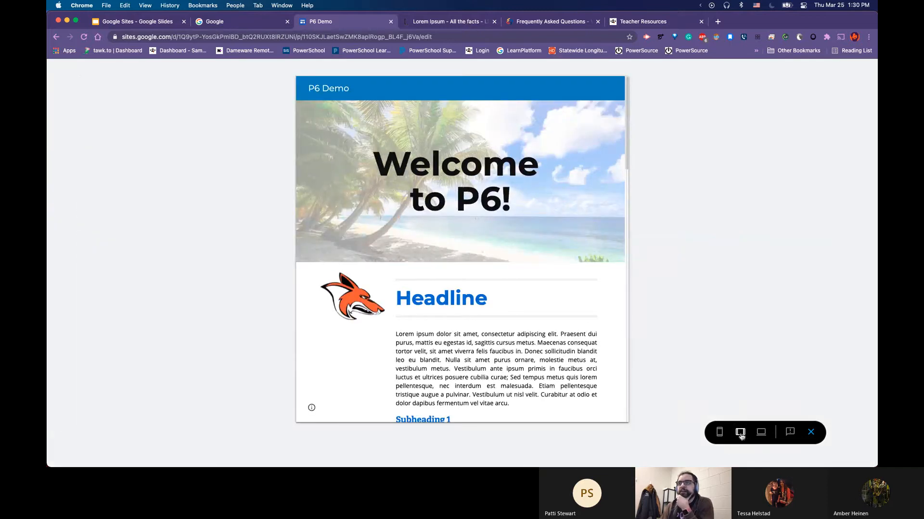
scroll(589, 337, down, 15)
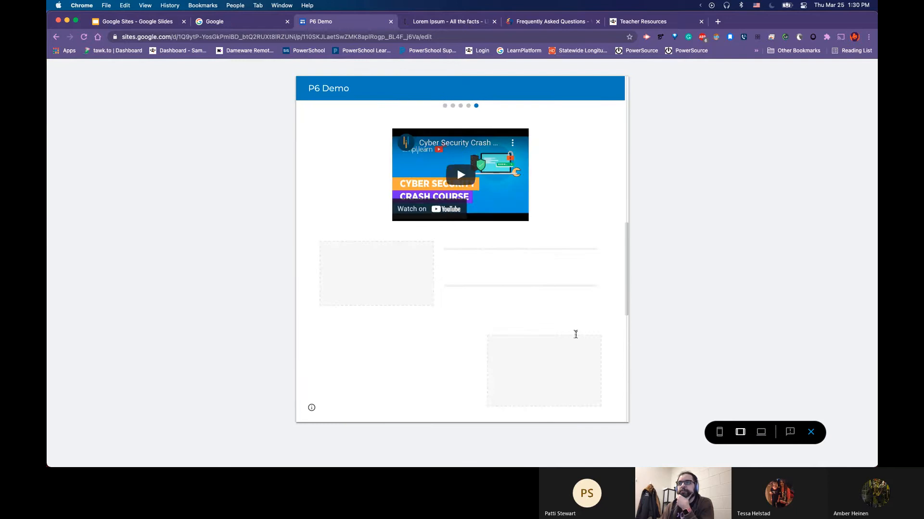
scroll(576, 338, down, 5)
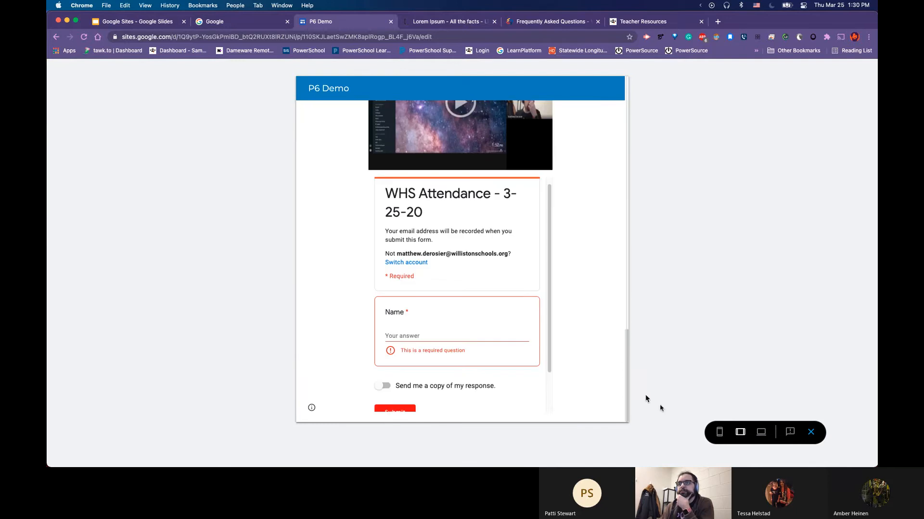
- Compare the phone and tablet layouts of the page header and logo, ending in the phone-size preview
click(719, 432)
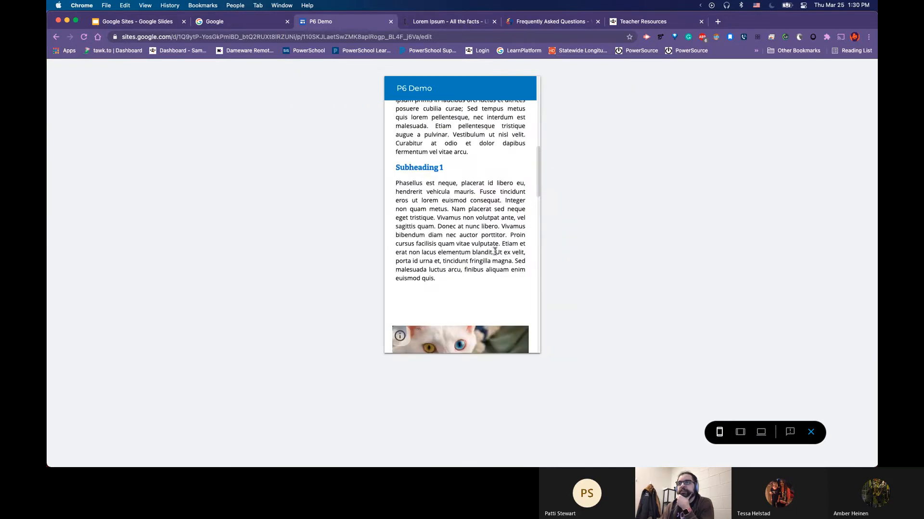
scroll(500, 235, down, 1)
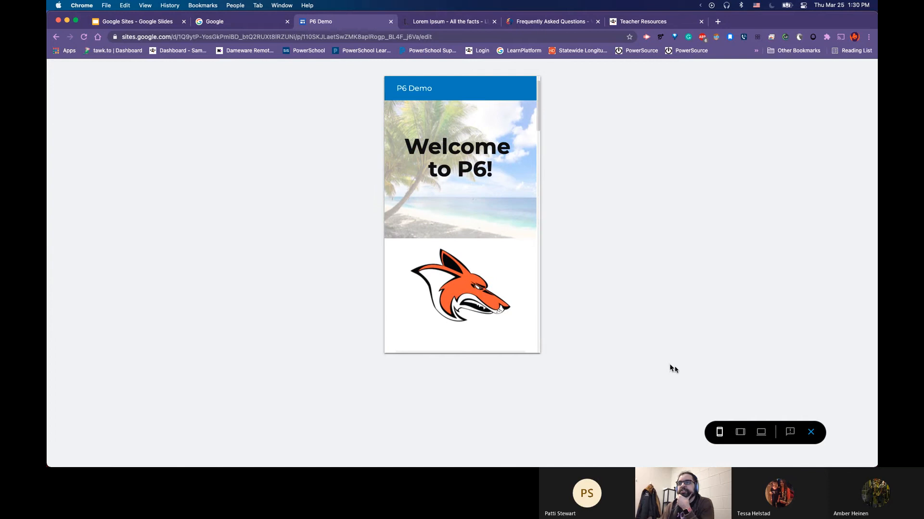
click(740, 431)
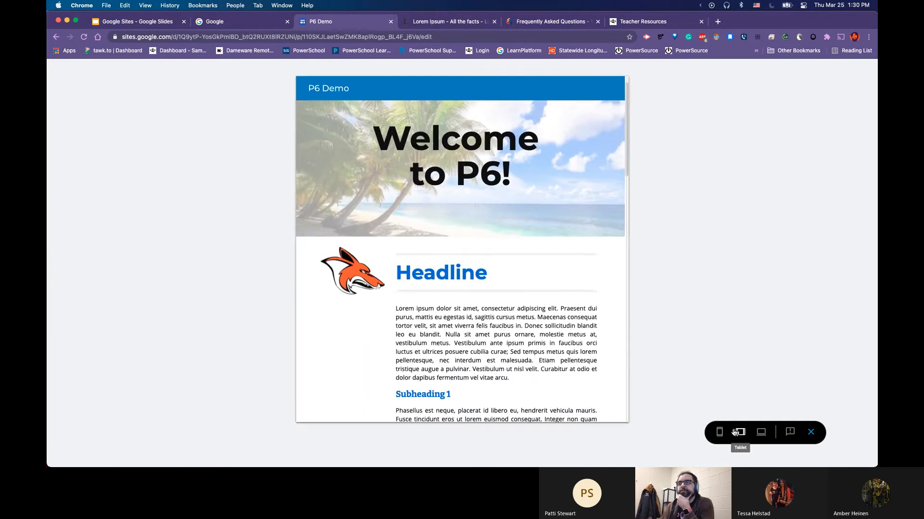
click(720, 432)
- Examine how the logo, headline, body text and placeholders stack in the phone-size preview
scroll(445, 195, down, 4)
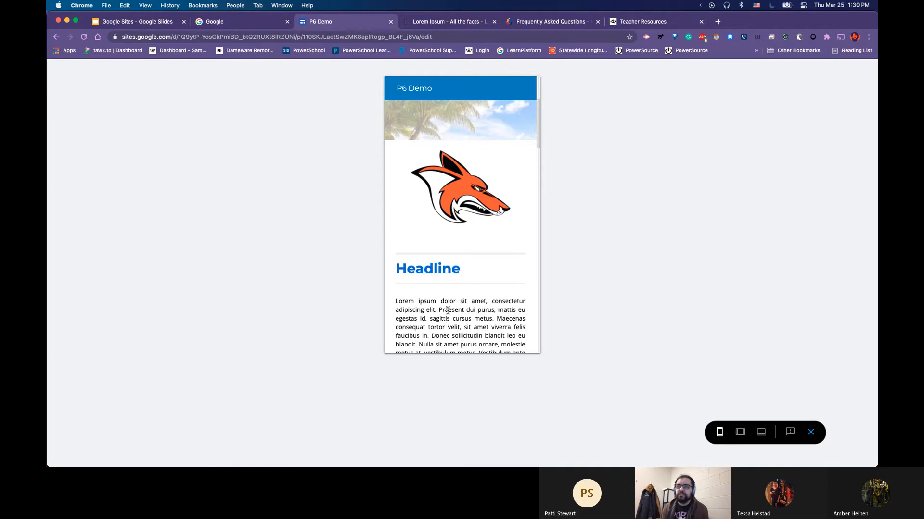
scroll(443, 301, down, 10)
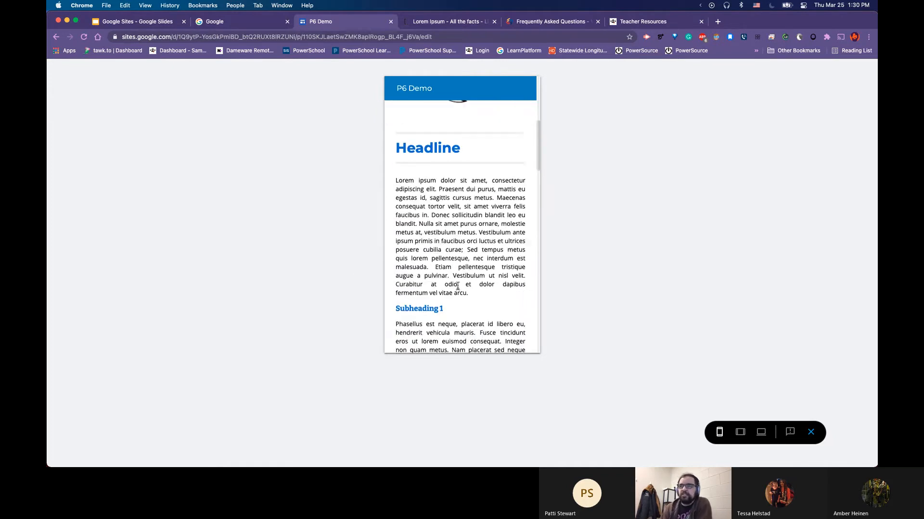
scroll(458, 285, down, 10)
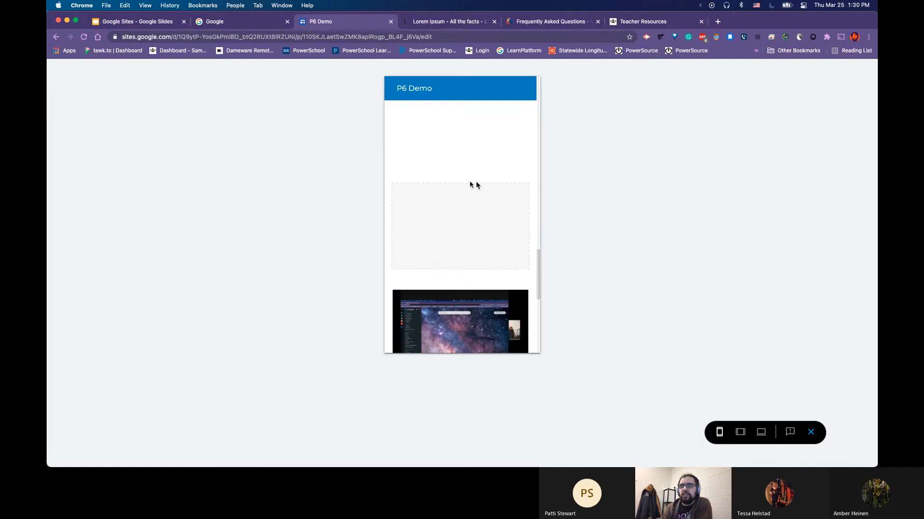
scroll(513, 230, up, 20)
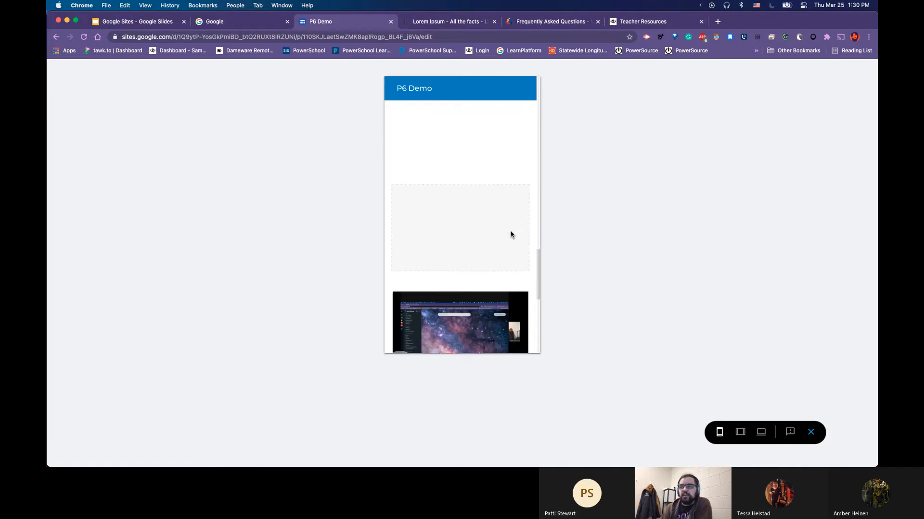
scroll(499, 237, down, 3)
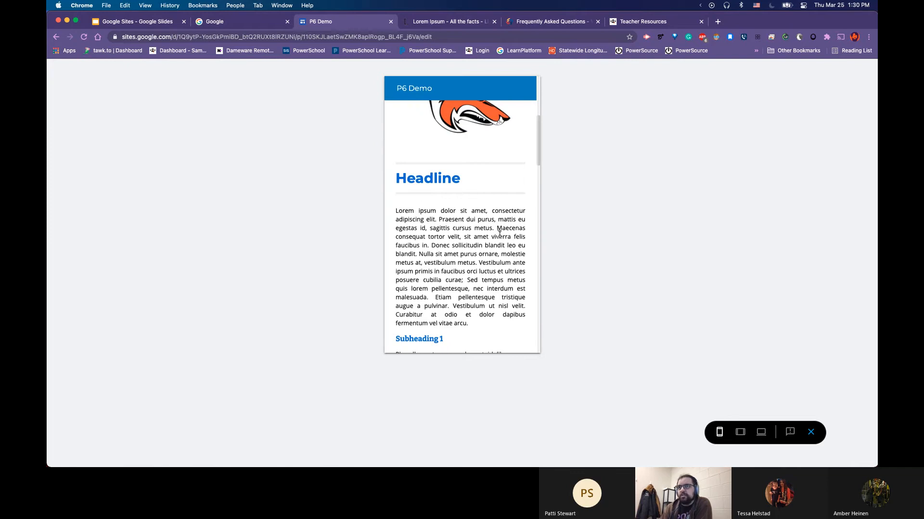
scroll(499, 237, up, 5)
scroll(499, 238, down, 3)
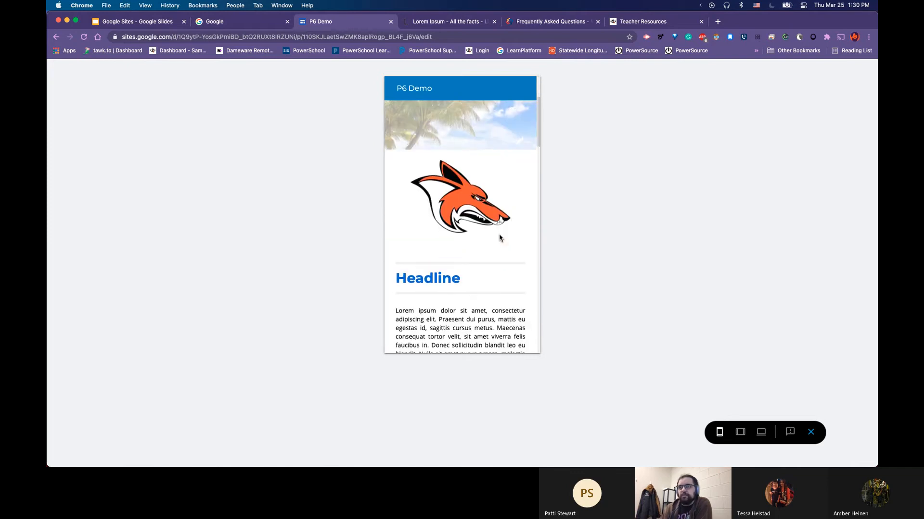
scroll(500, 238, down, 3)
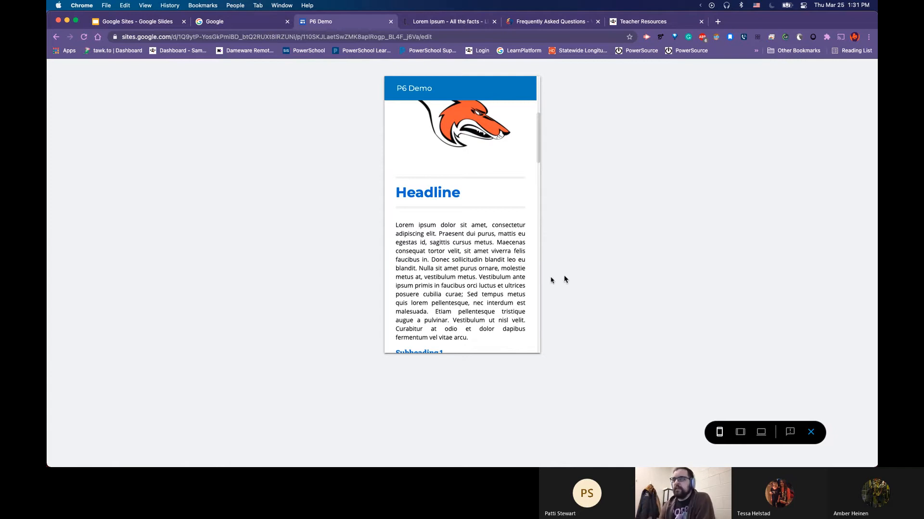
- Review the image carousel, YouTube video, placeholders, Drive video and WHS Attendance form in the phone-size preview
scroll(494, 278, down, 3)
scroll(493, 278, down, 10)
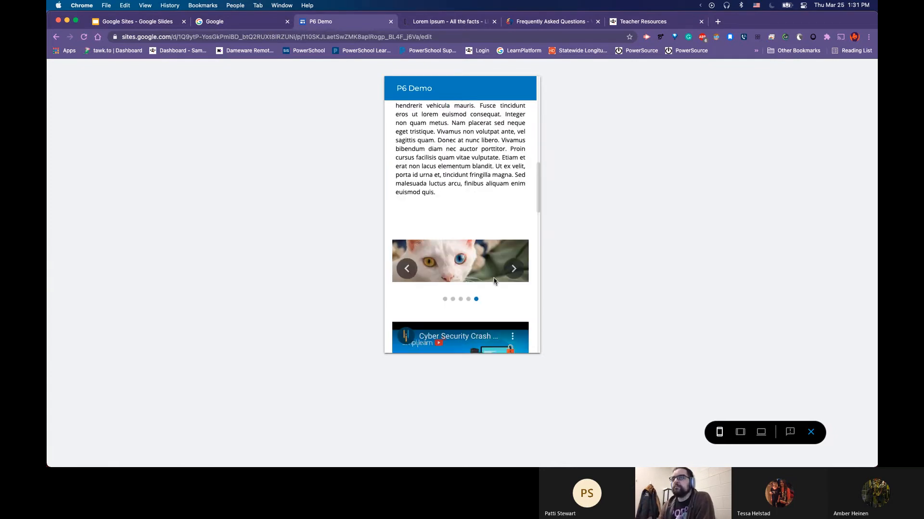
scroll(469, 309, down, 6)
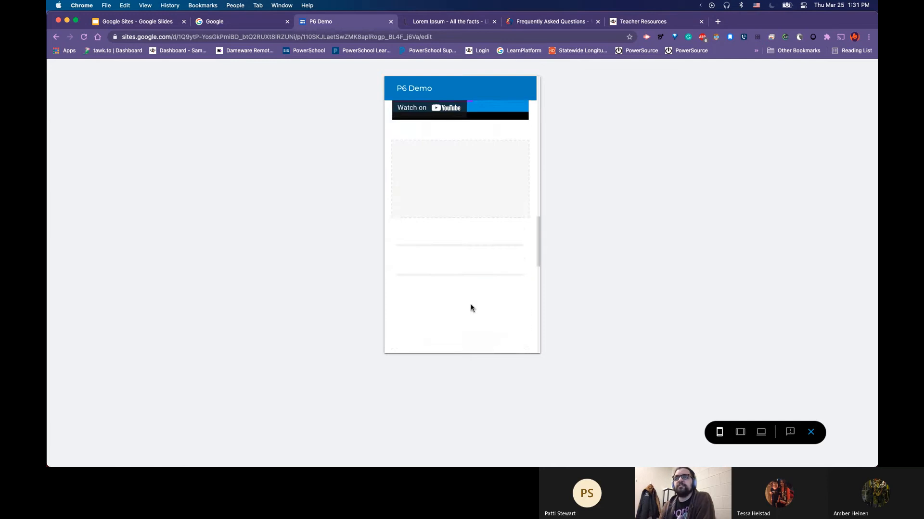
scroll(471, 308, down, 5)
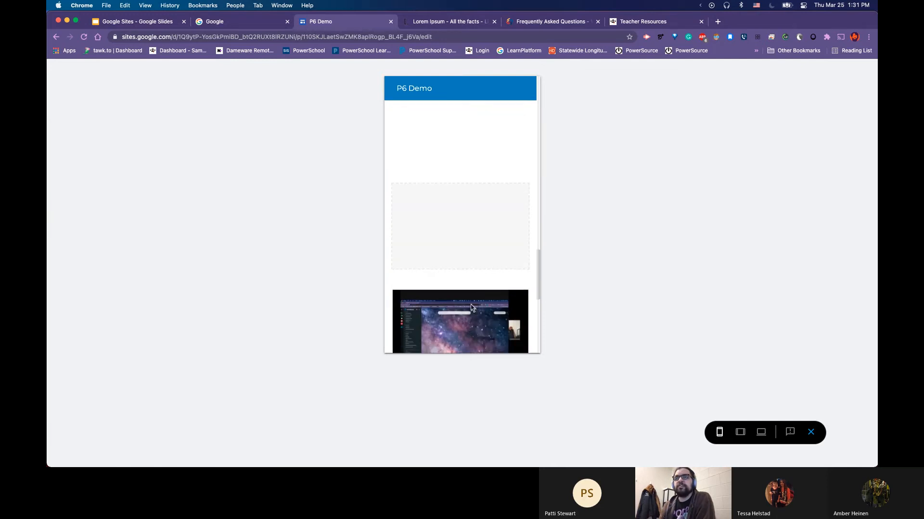
scroll(471, 308, down, 3)
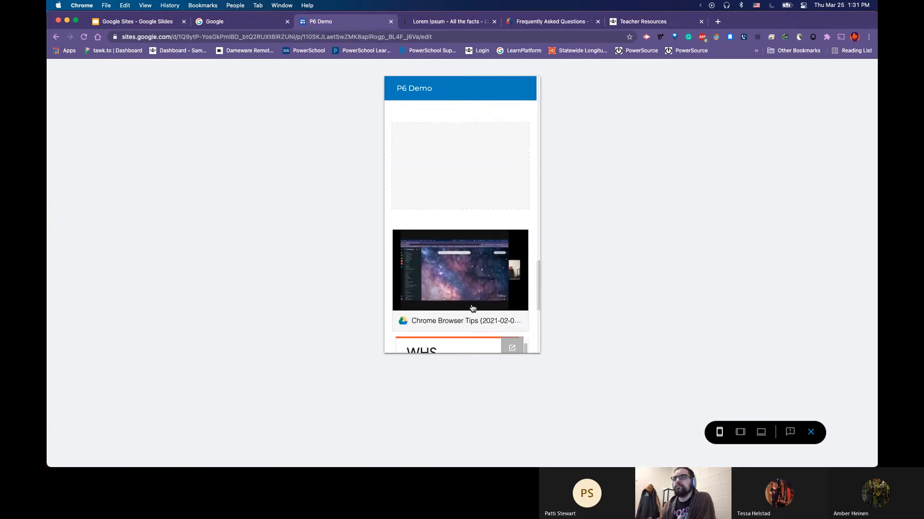
scroll(508, 291, down, 5)
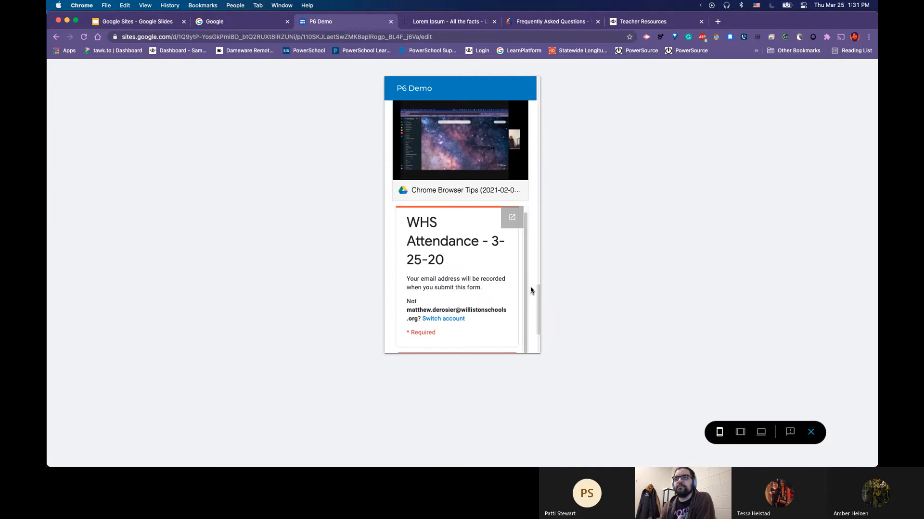
scroll(532, 289, down, 1)
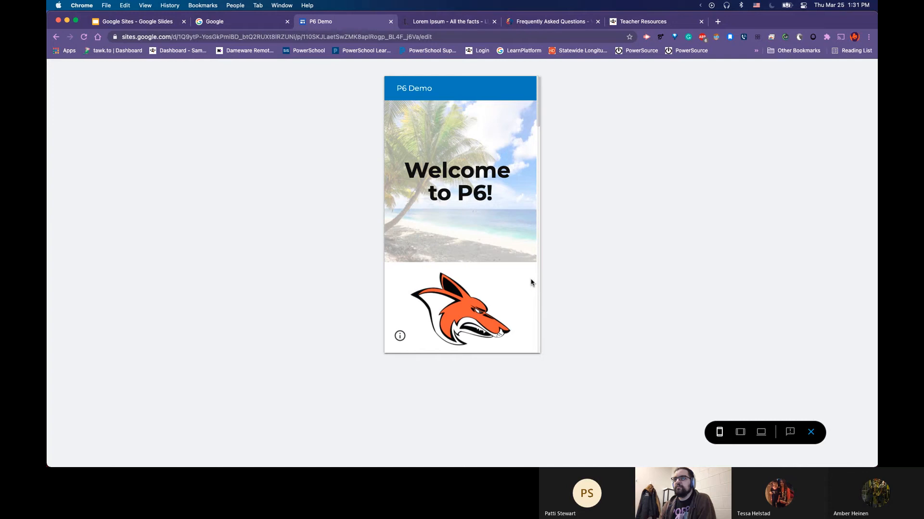
- Exit the page preview and add a new page named Math to the site
click(810, 432)
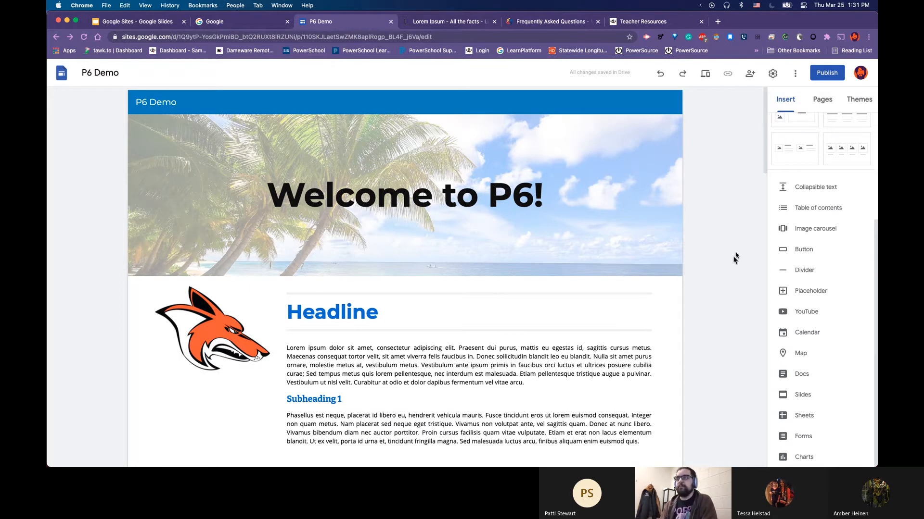
click(828, 101)
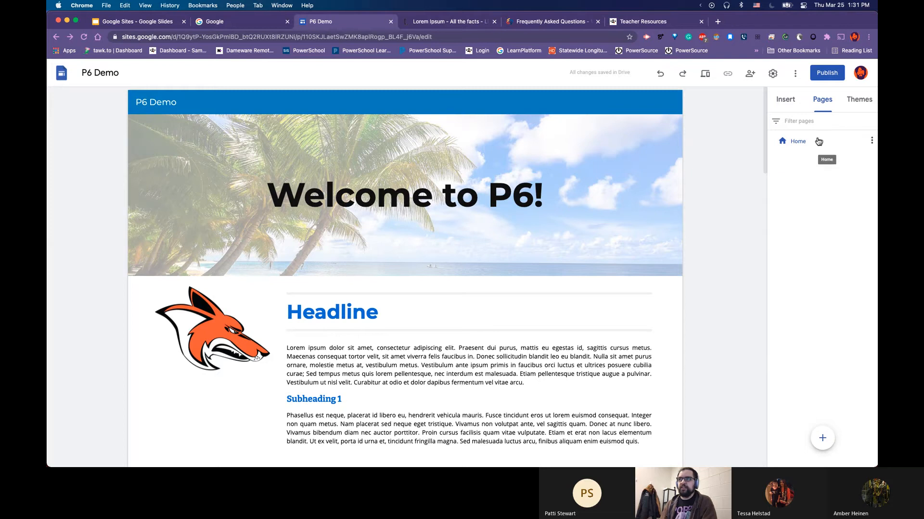
mouse_move(824, 437)
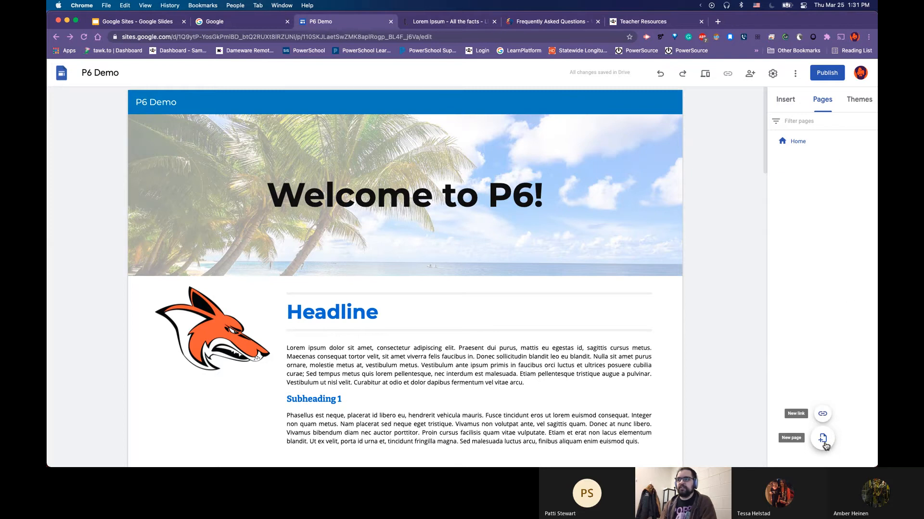
click(823, 439)
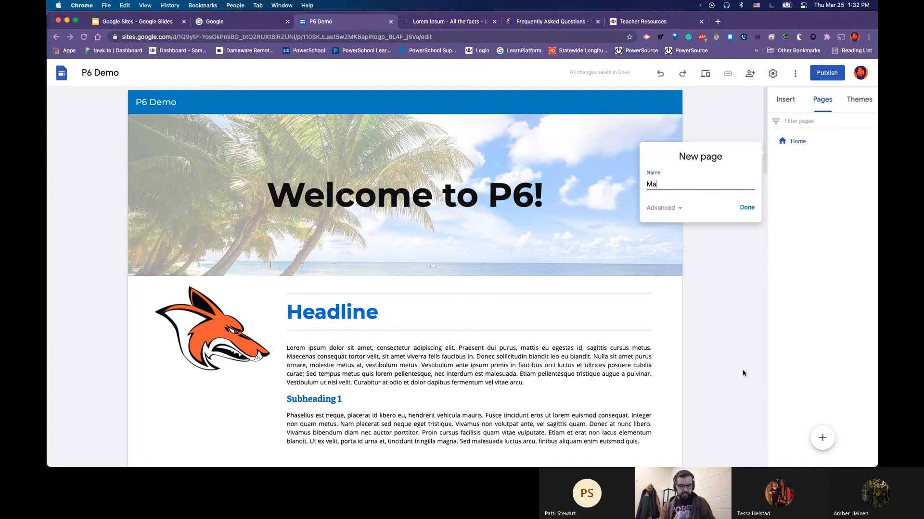
key(Return)
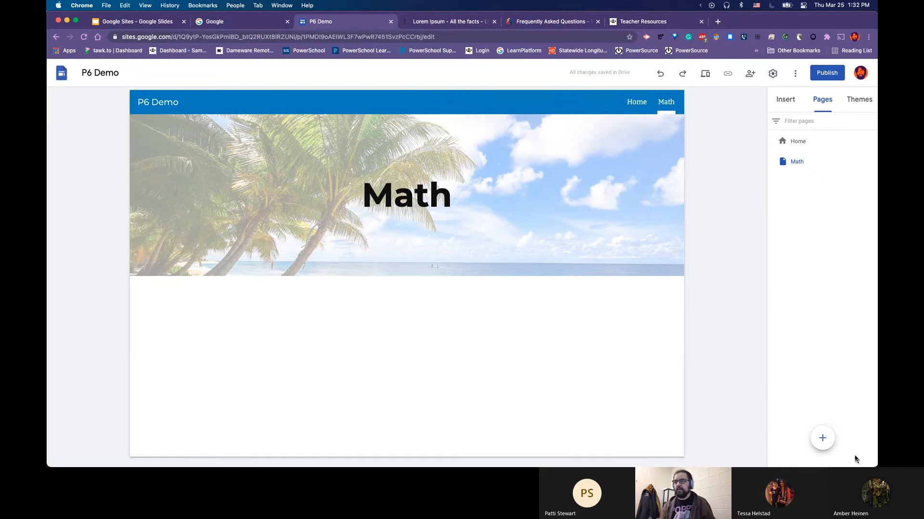
- Add two more site pages named Science and History
click(823, 439)
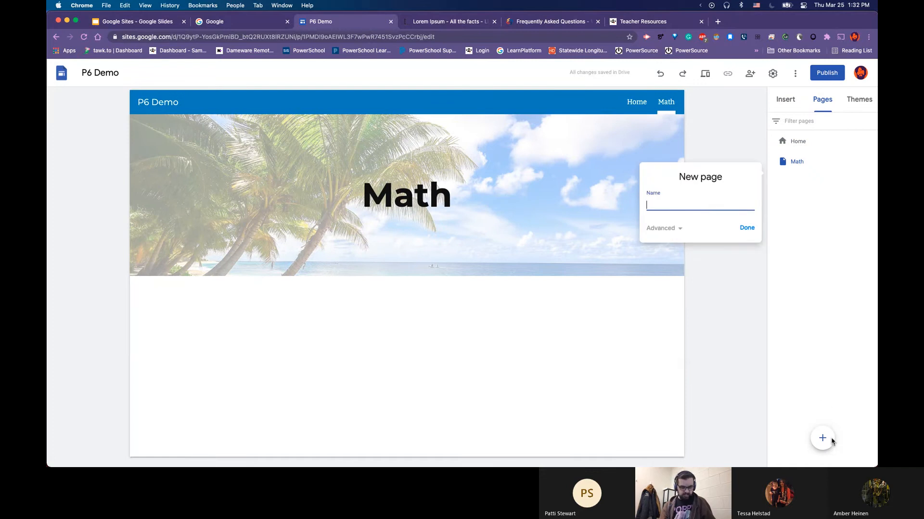
text(Science)
key(Return)
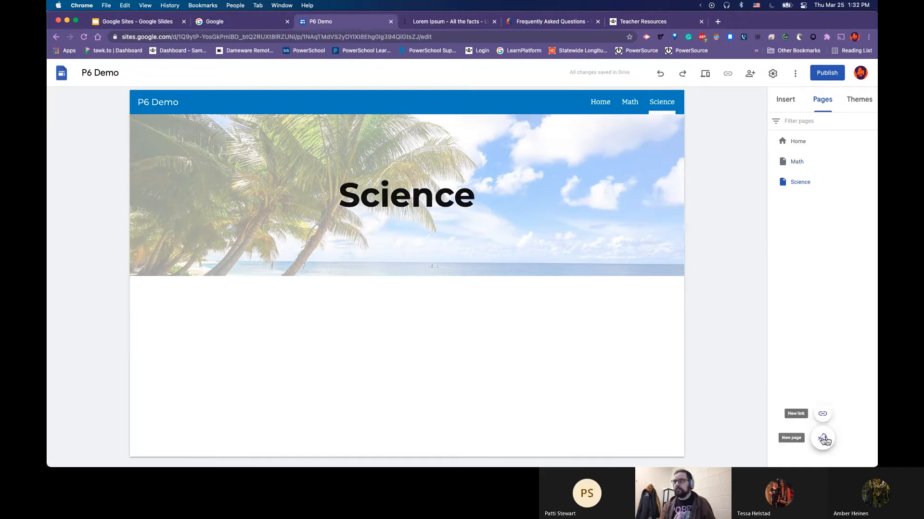
click(823, 439)
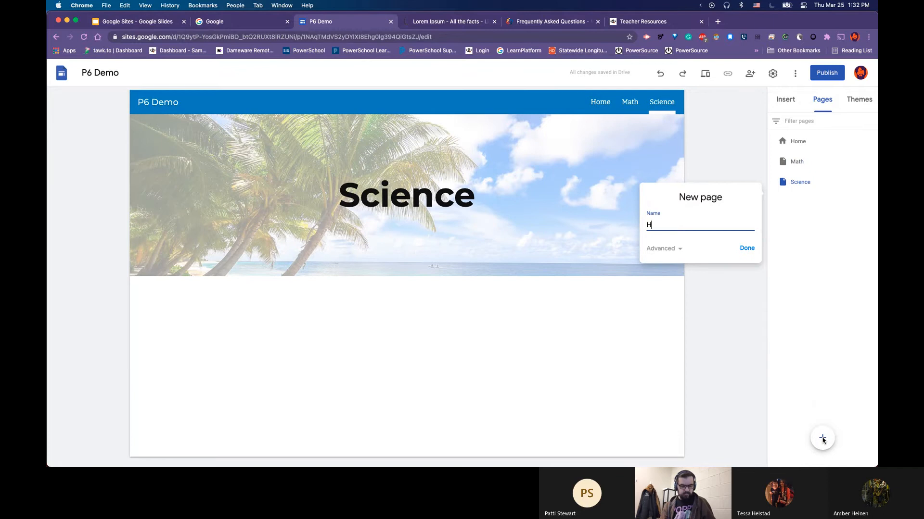
key(Return)
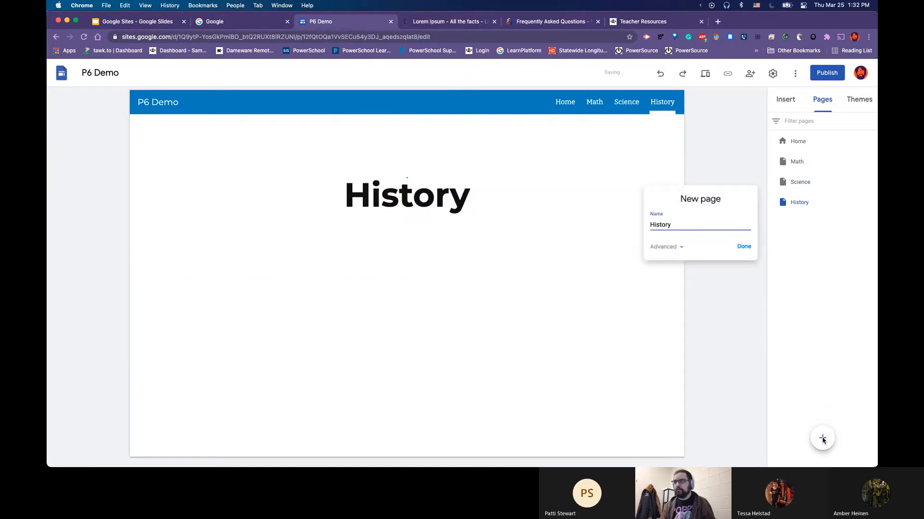
- Add a new site page named English
click(822, 437)
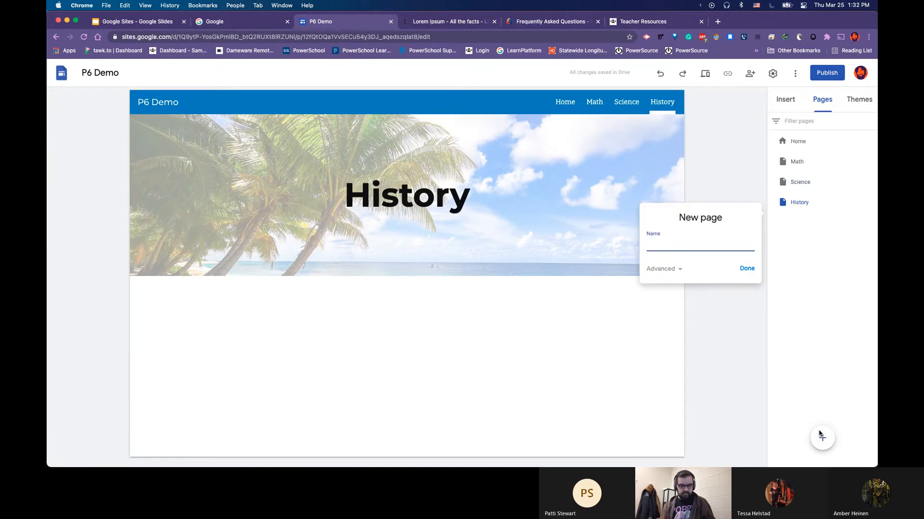
text(English)
key(Return)
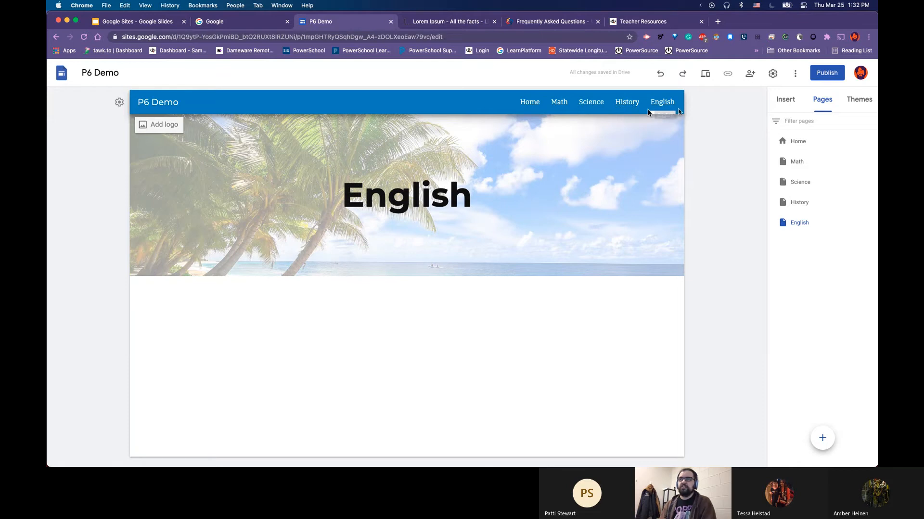
- Look at the Teacher Resources site's side menu as a reference and try the Side navigation mode on the P6 Demo site
click(654, 28)
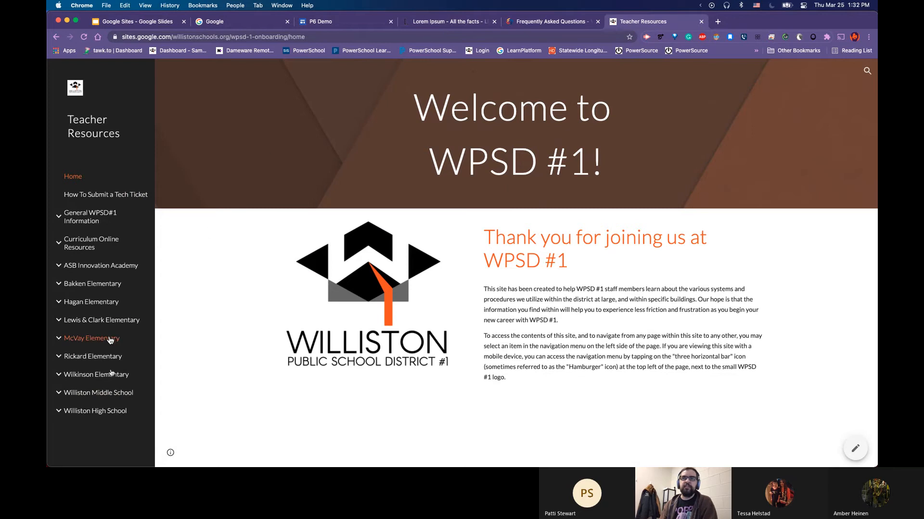
click(349, 21)
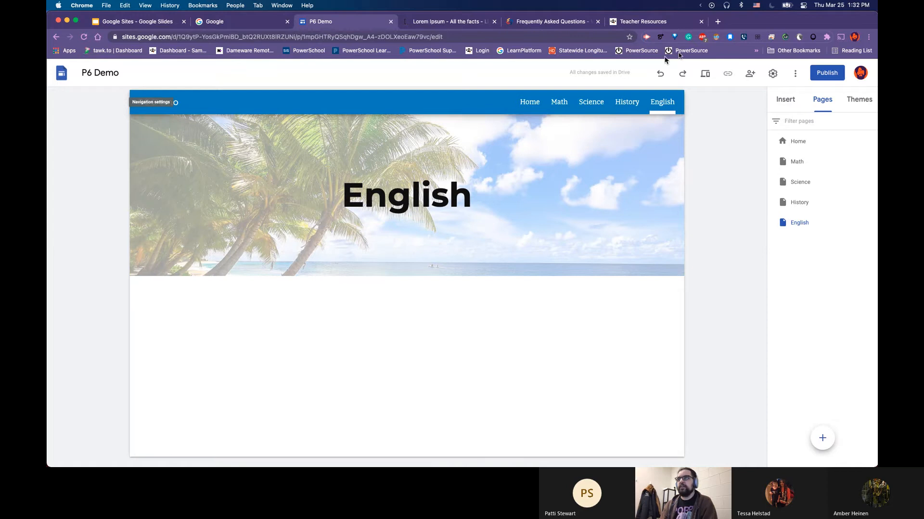
click(772, 74)
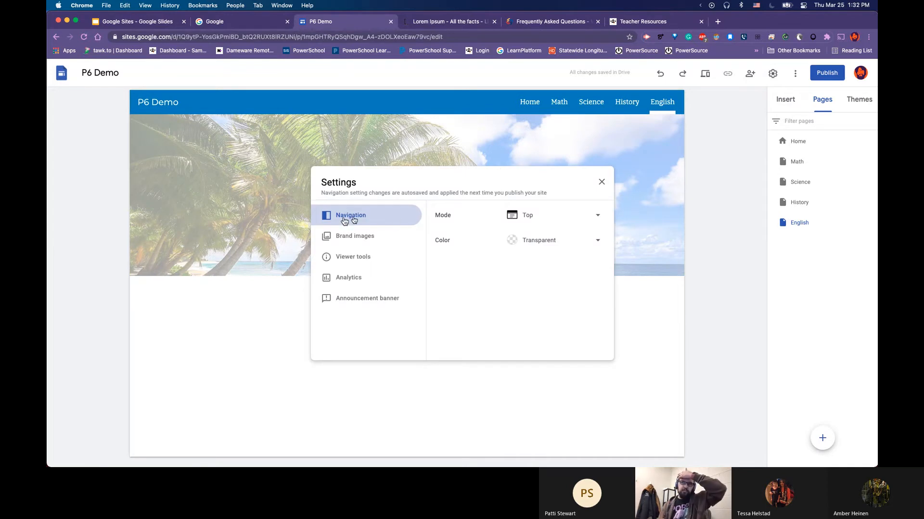
click(533, 215)
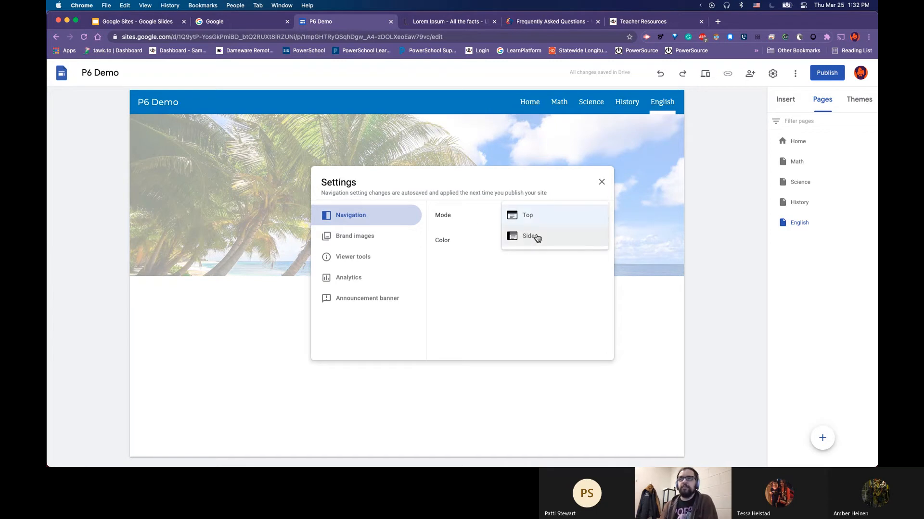
click(537, 237)
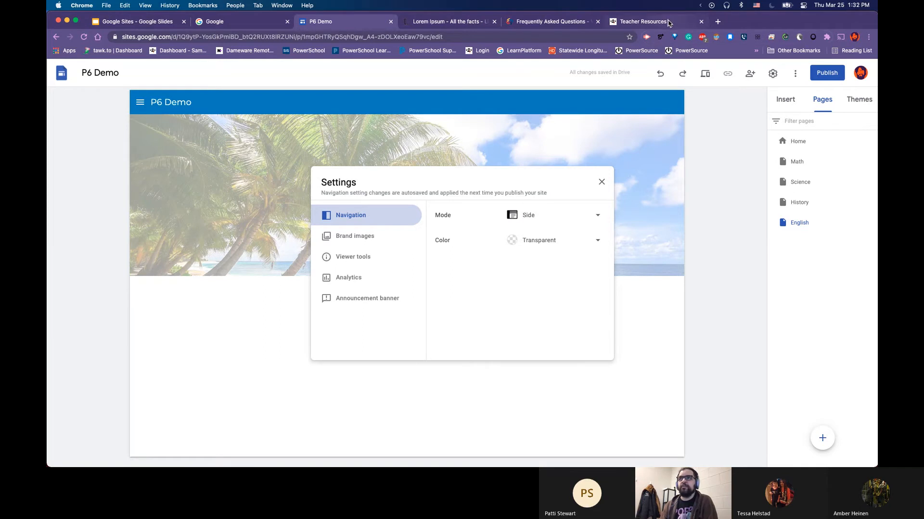
- Check the Teacher Resources site's side menu again and return the P6 Demo site's navigation mode to Top
click(644, 21)
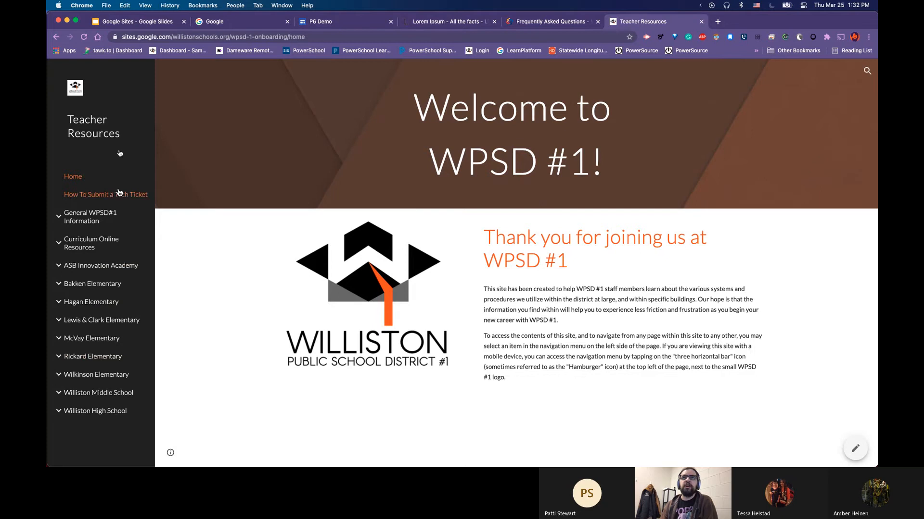
click(139, 21)
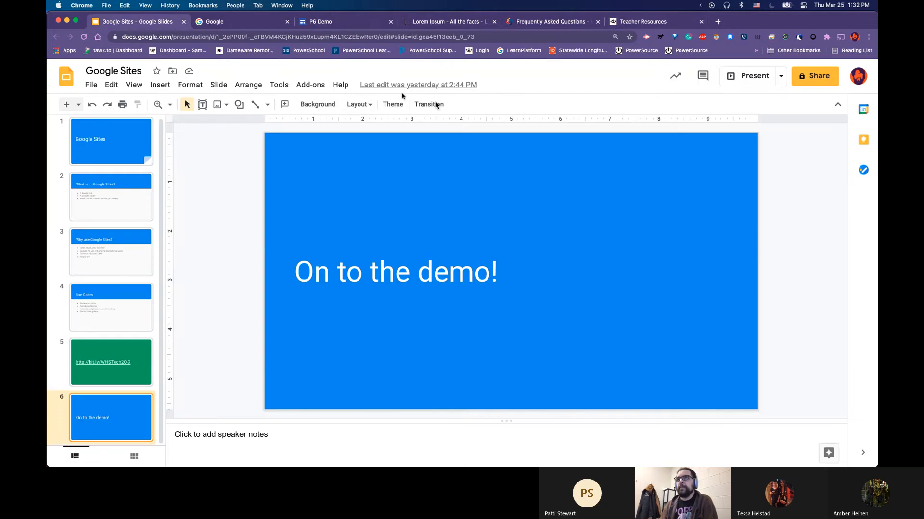
click(332, 22)
click(582, 220)
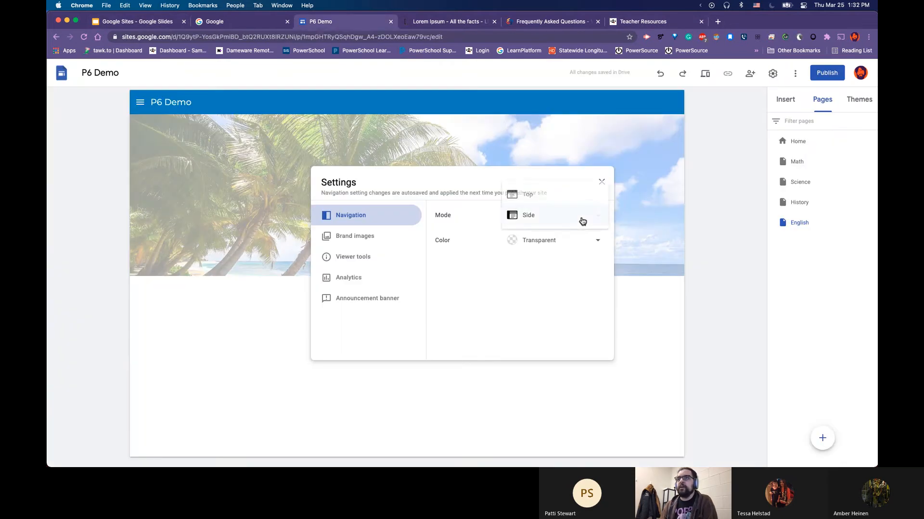
click(552, 195)
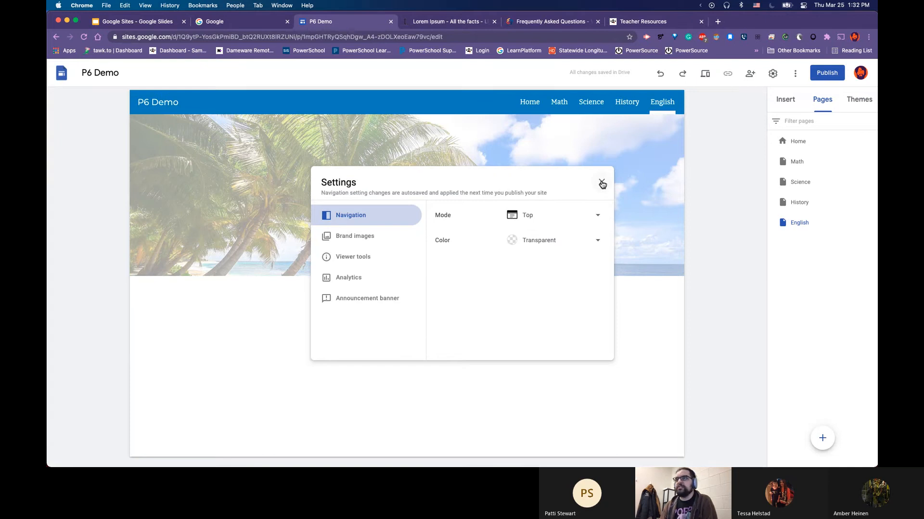
- Try the White and Black navigation colors, restore Transparent, and close the site settings
click(557, 240)
click(545, 262)
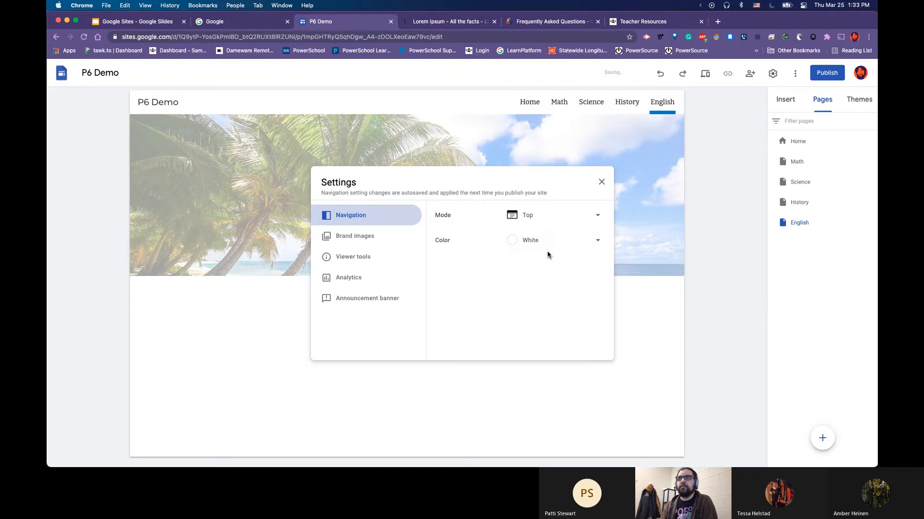
click(548, 244)
click(543, 270)
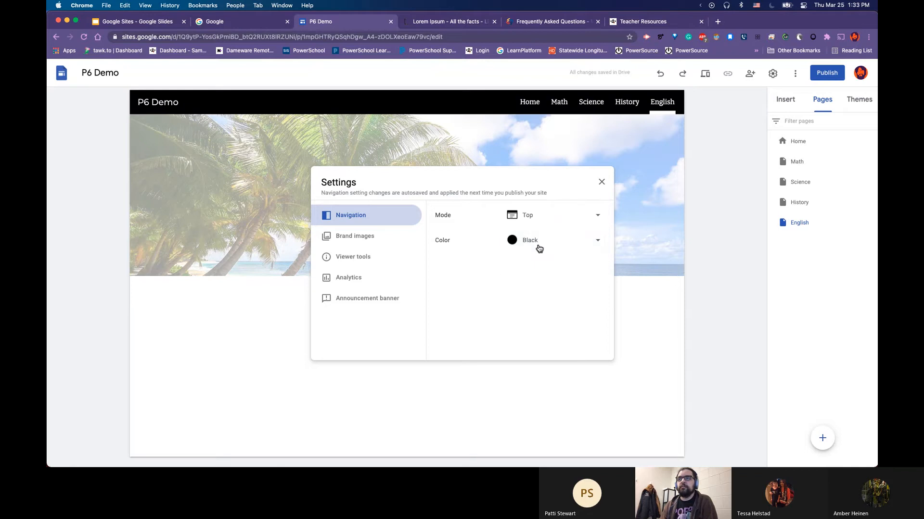
click(535, 241)
click(537, 205)
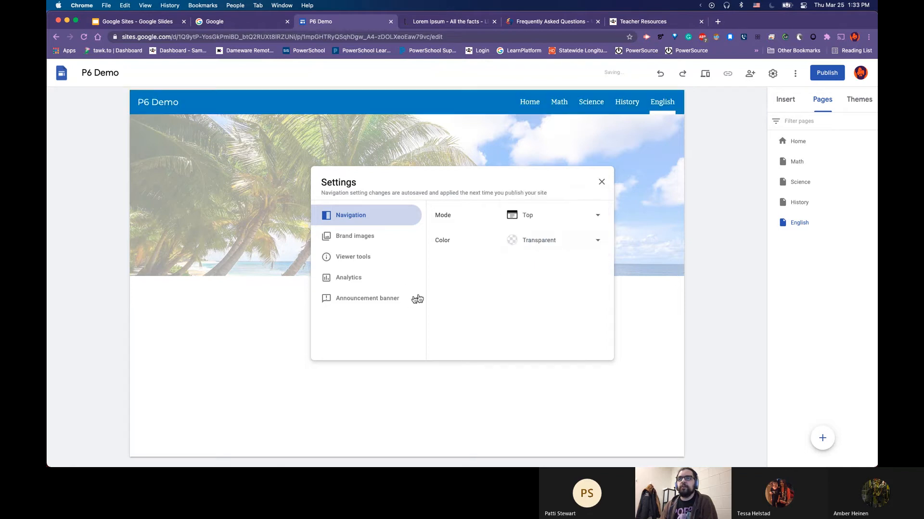
click(601, 182)
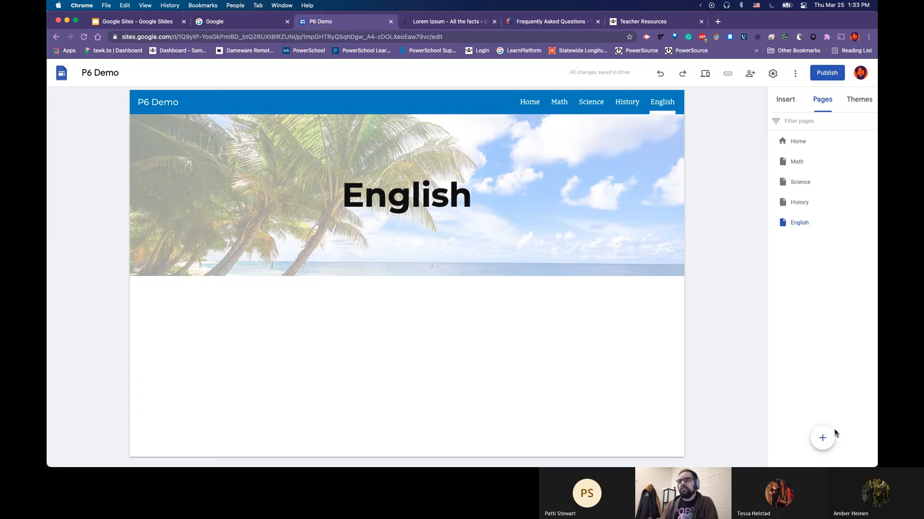
- Add two new site pages named Art and Music
click(822, 438)
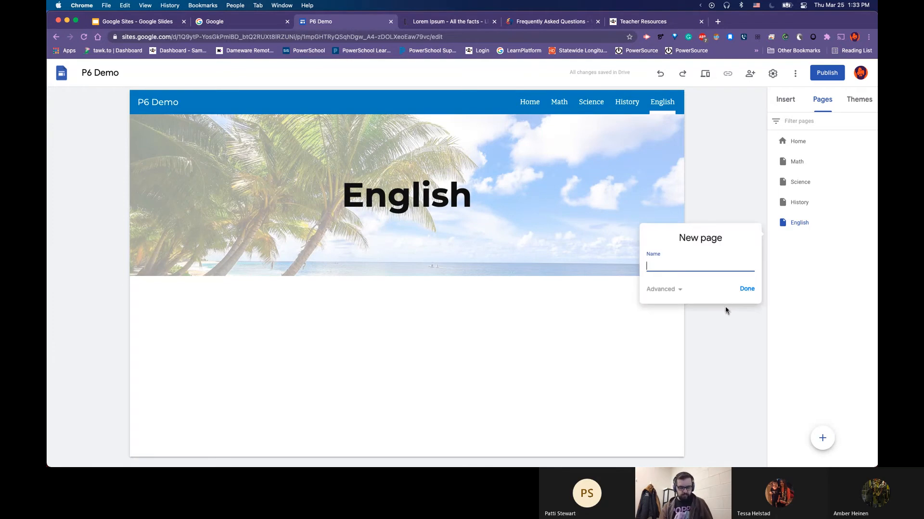
text(Art)
key(Return)
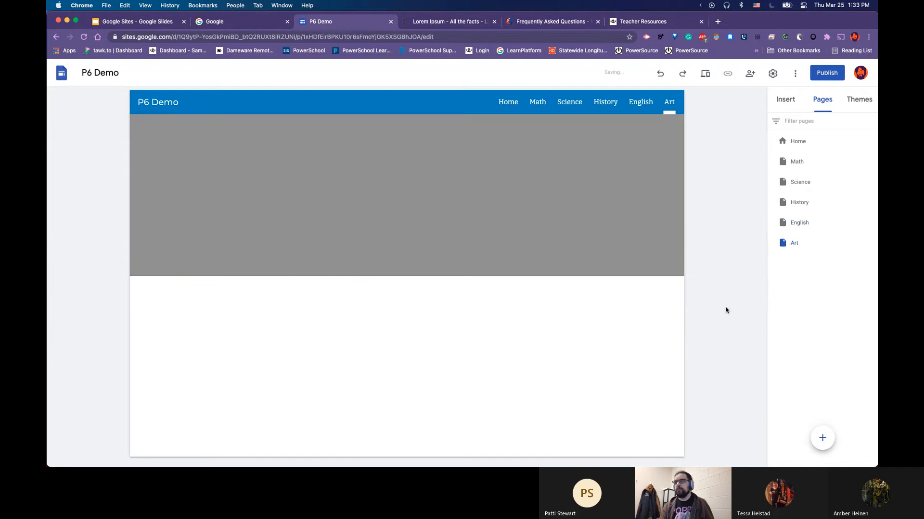
click(822, 438)
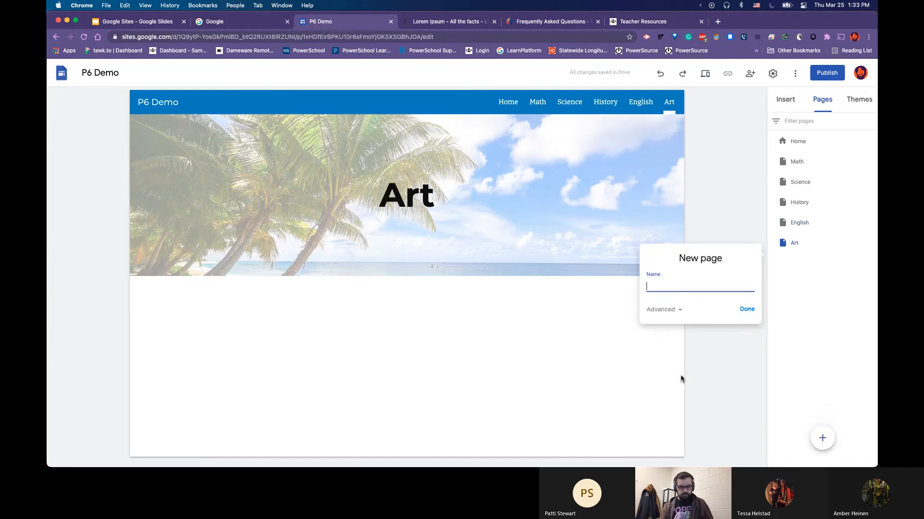
text(Music)
key(Return)
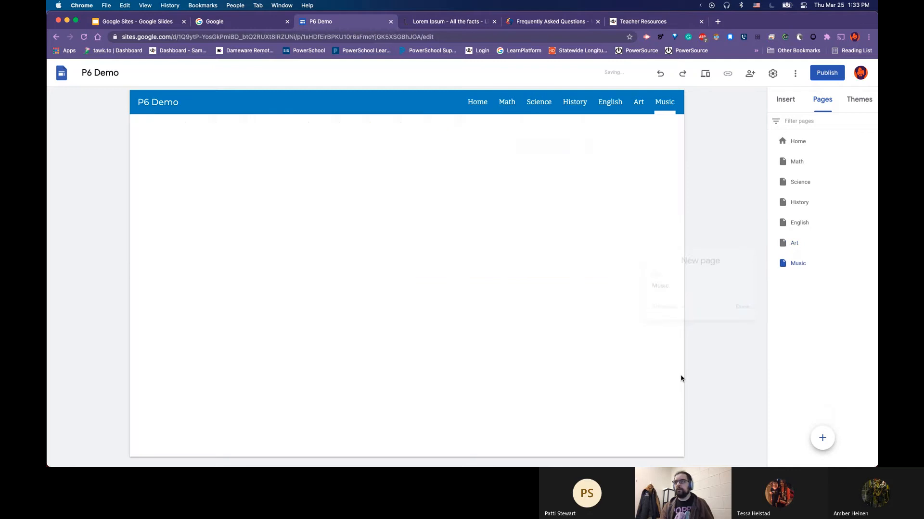
- Add a new site page named Foreign language
click(822, 438)
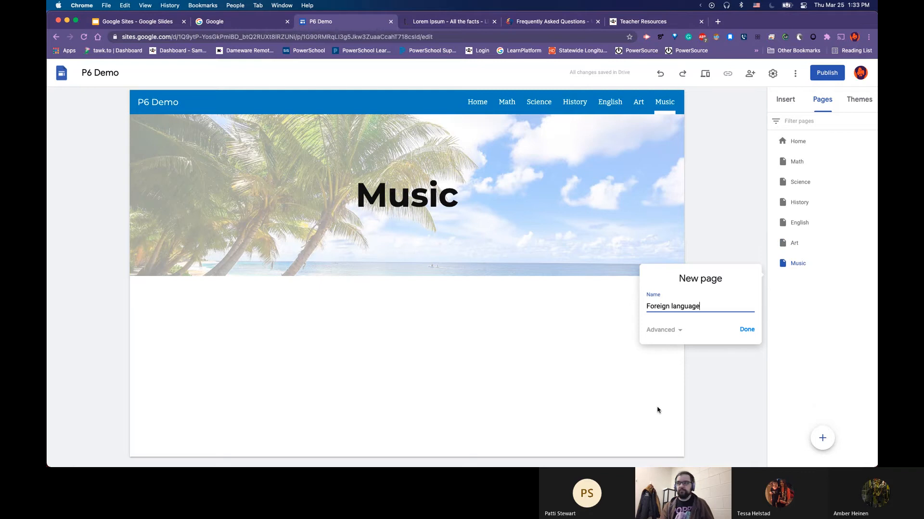
text(Foreign language)
key(Return)
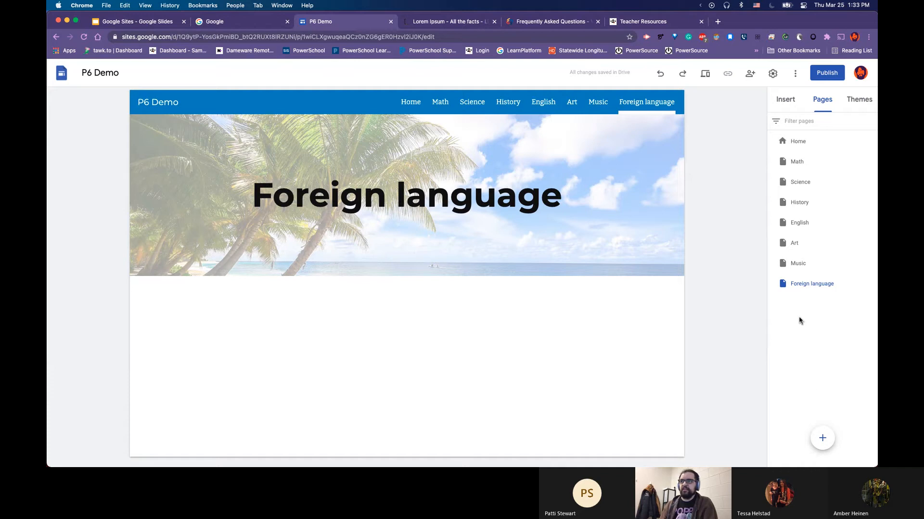
- Add two new site pages named Algebra and Precalculus
click(822, 438)
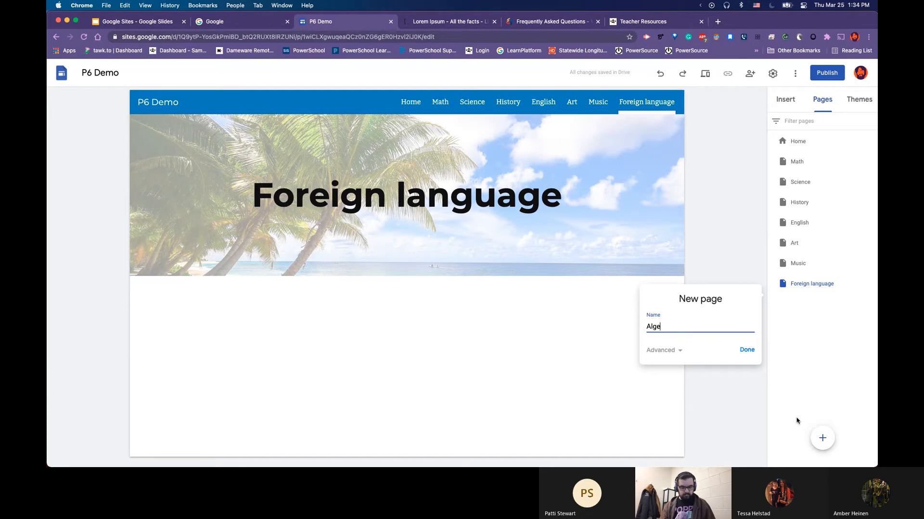
key(Return)
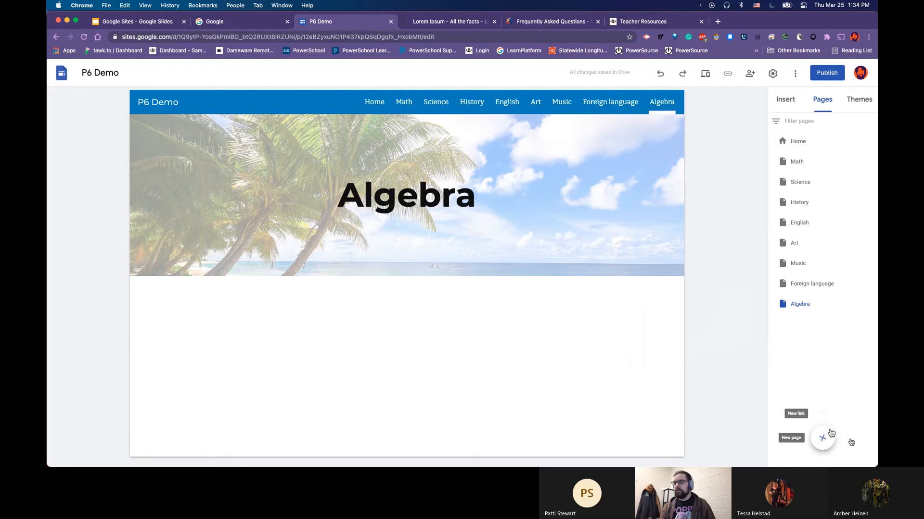
click(828, 438)
text(Precalculu)
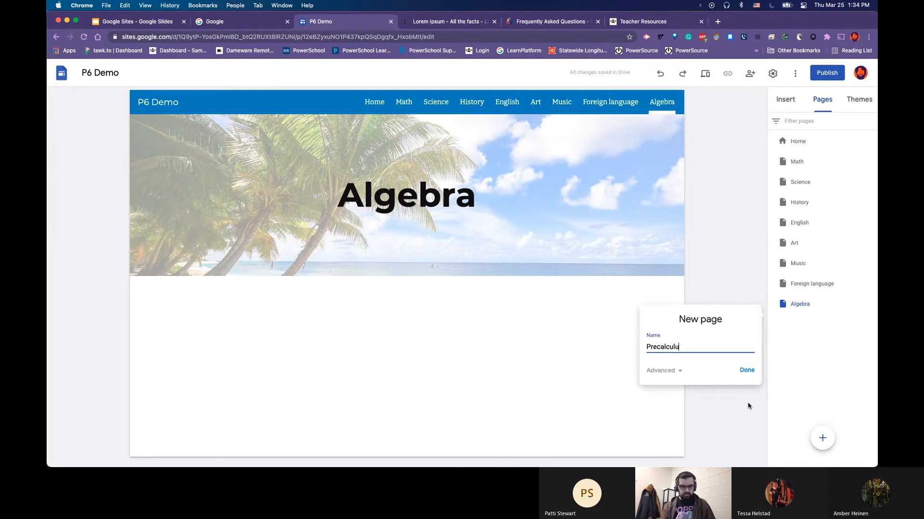
text(s)
key(Return)
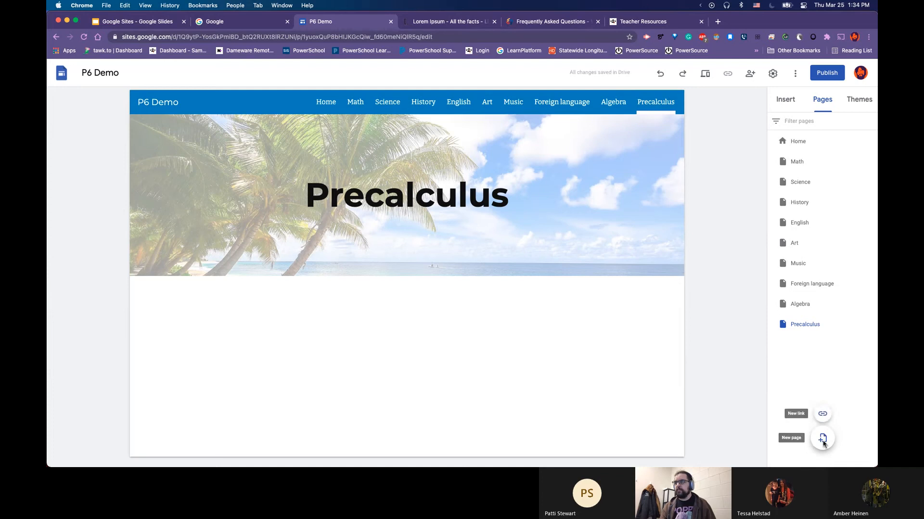
- Add a new site page named Statistics
click(822, 441)
text(Statistics)
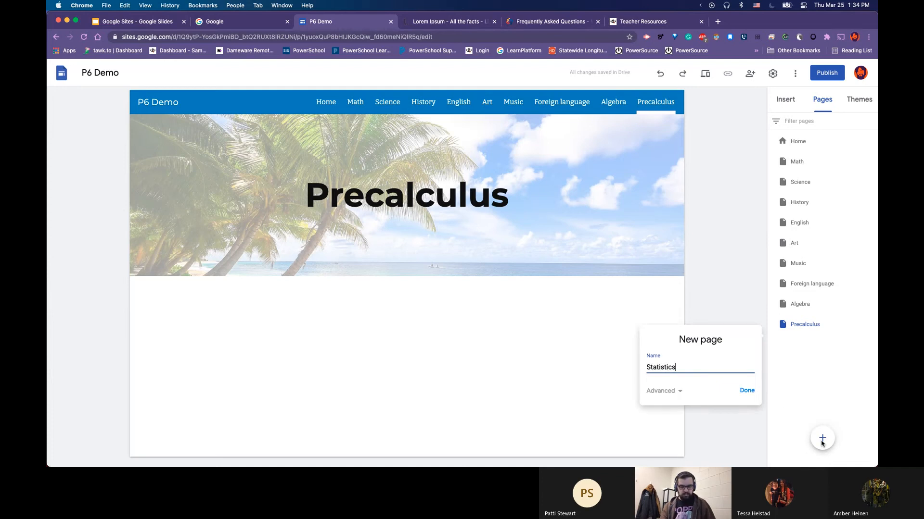
key(Return)
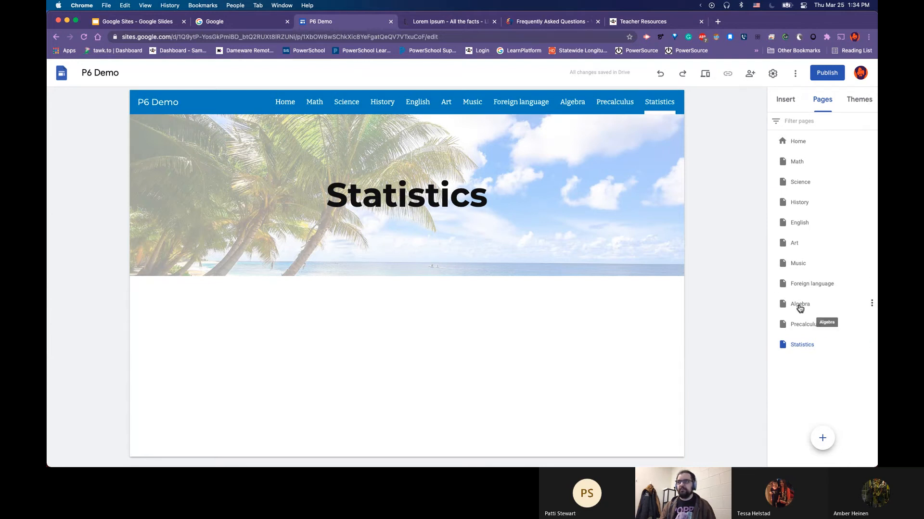
- Nest the Algebra, Precalculus and Statistics pages as subpages under the Math page
drag(797, 308, 804, 163)
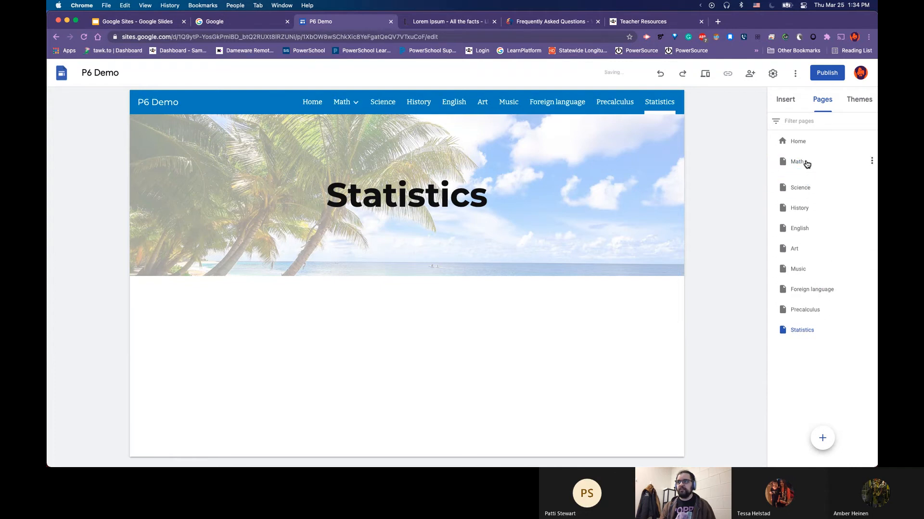
drag(803, 327, 808, 164)
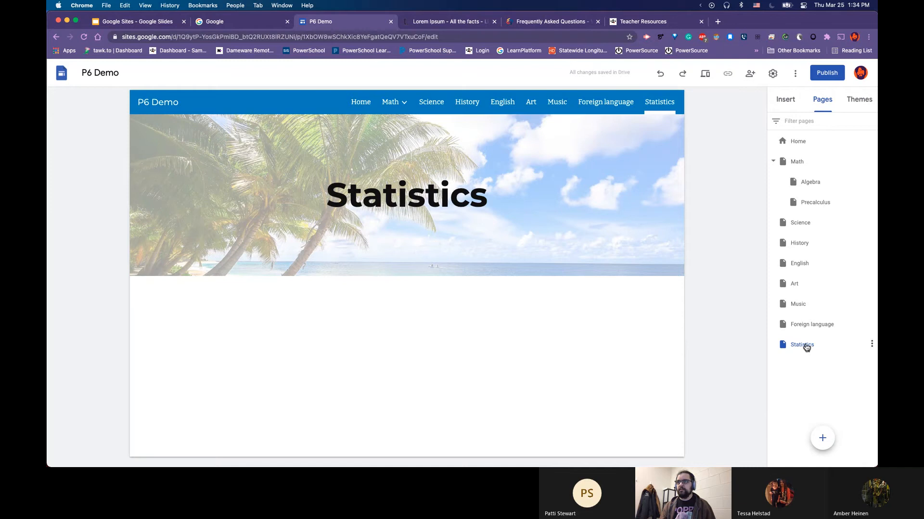
drag(806, 347, 805, 164)
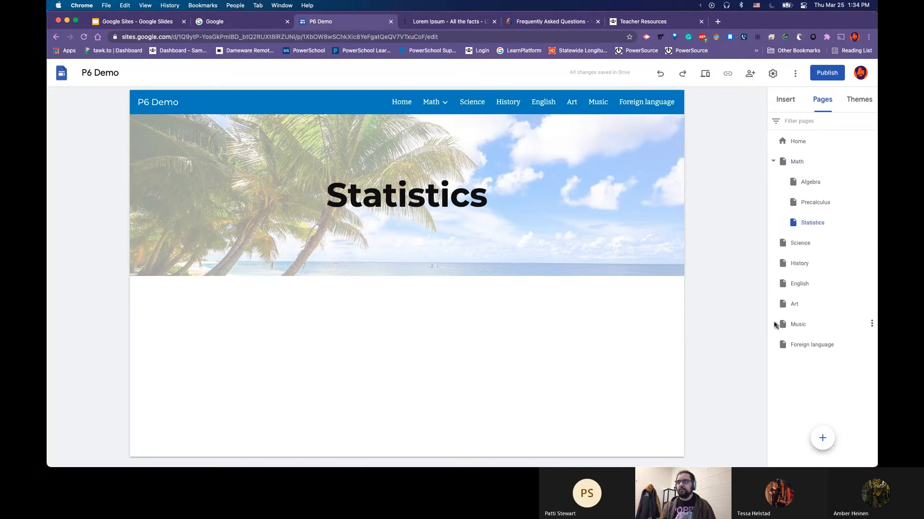
- Add two subpages named Chemistry and Earth science under the Science page
mouse_move(828, 407)
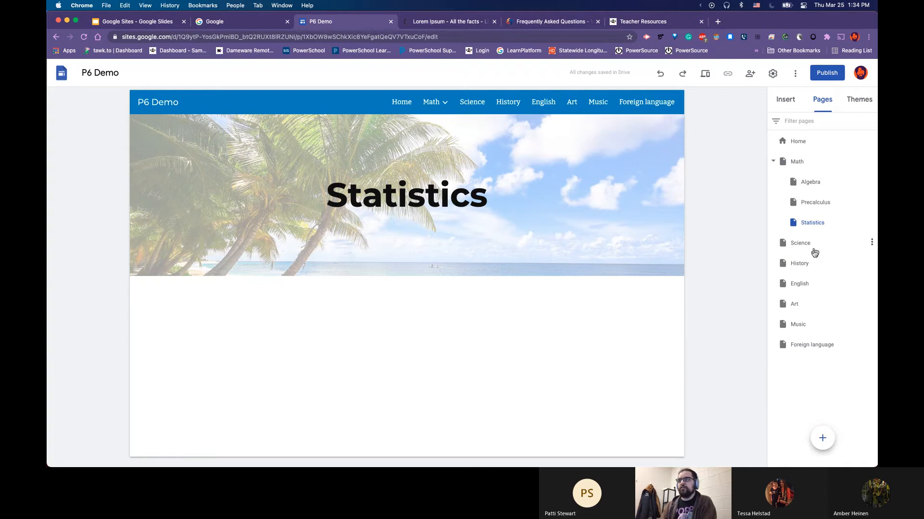
click(872, 244)
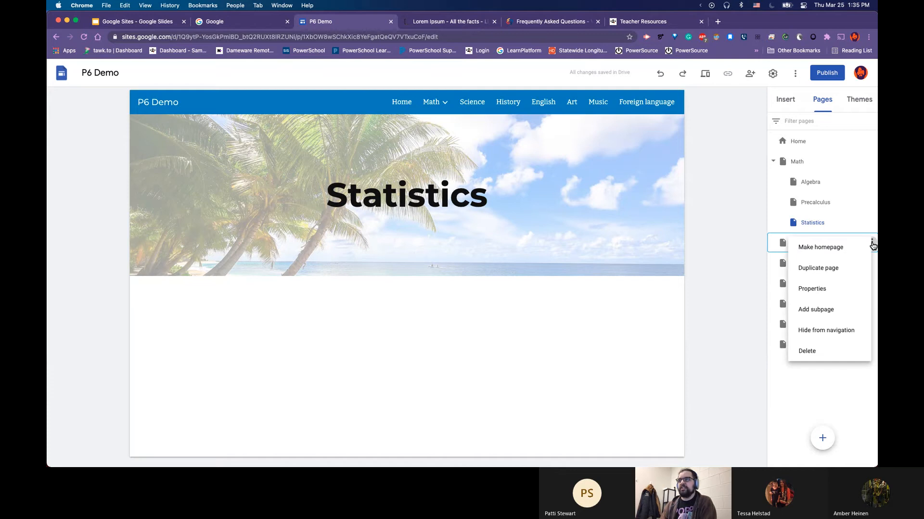
click(820, 311)
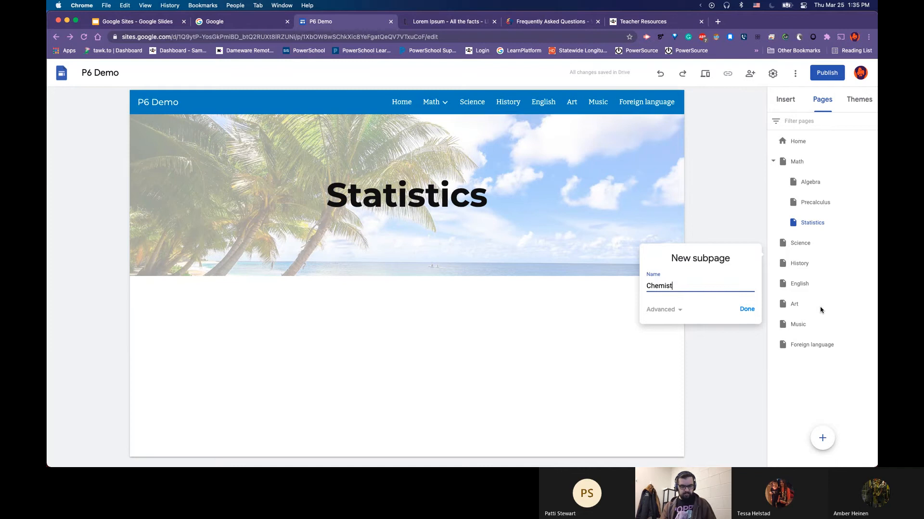
text(Chemistry)
key(Return)
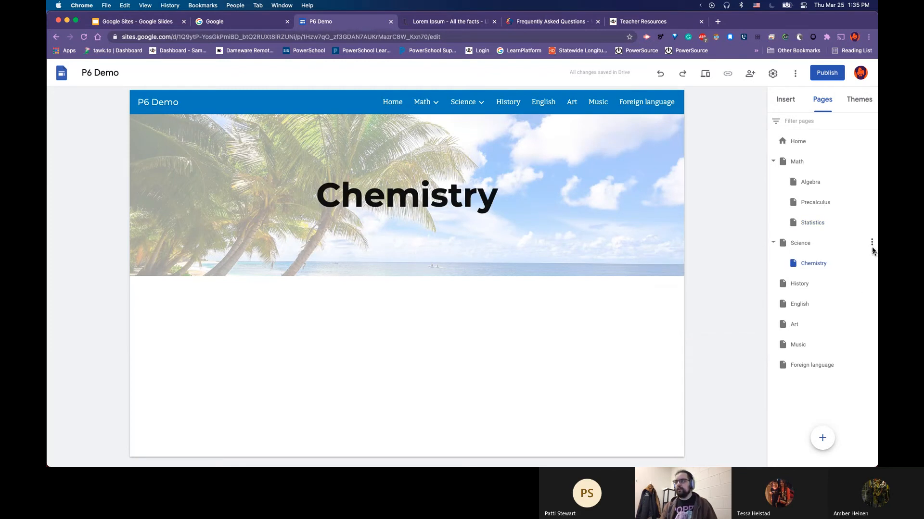
click(871, 245)
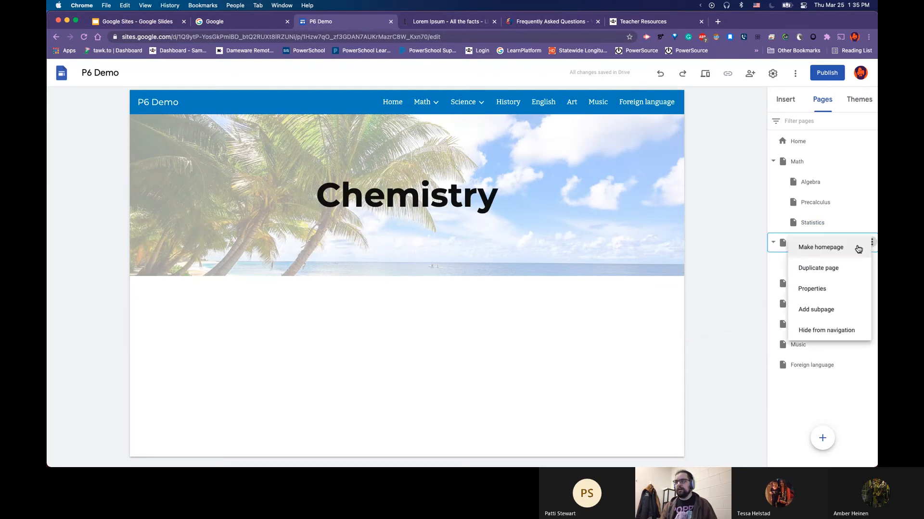
click(828, 310)
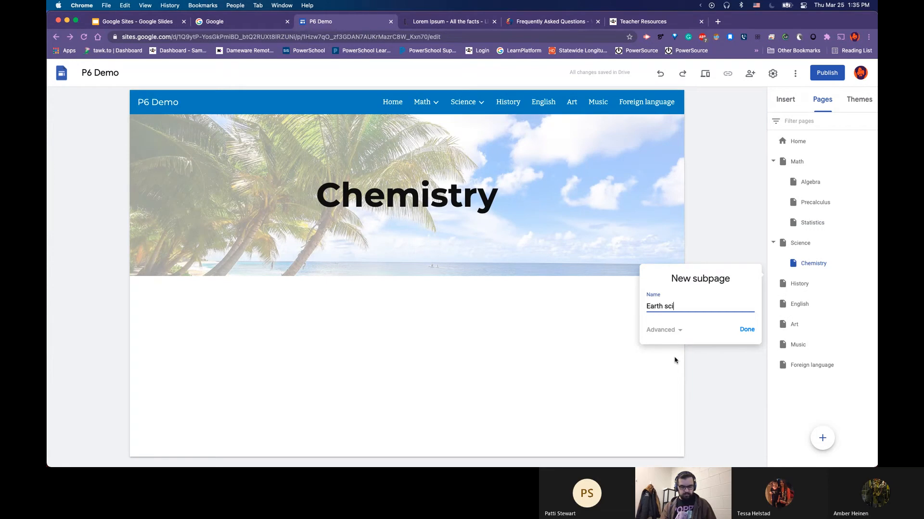
text(Earth science)
key(Return)
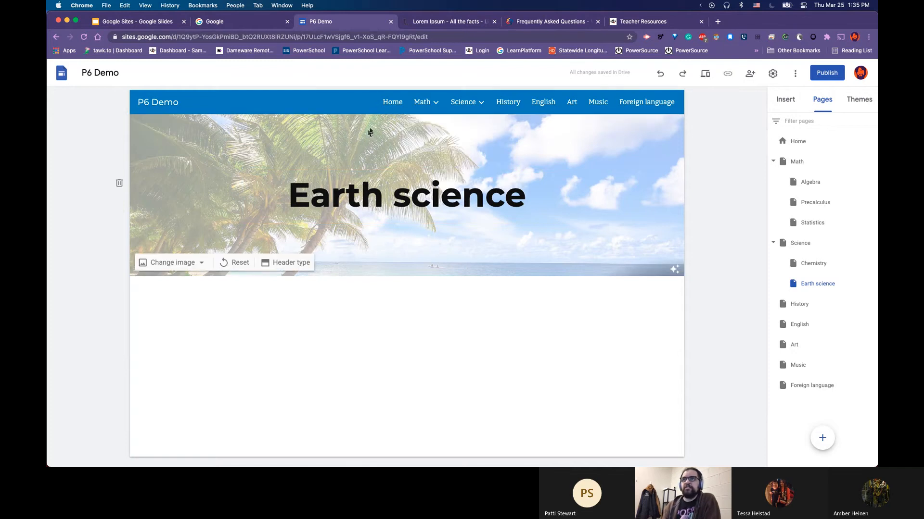
- Examine the Science and Math subpage lists in the site navigation and open the Math page
mouse_move(466, 105)
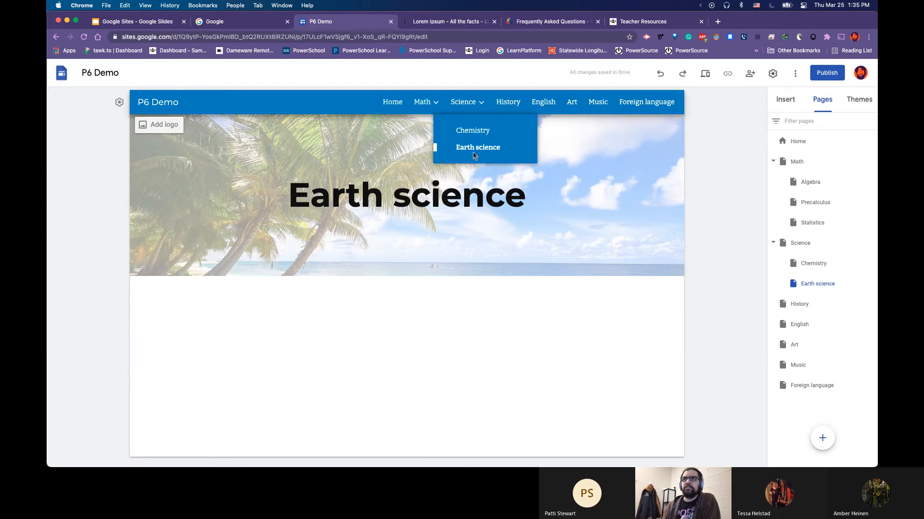
mouse_move(406, 120)
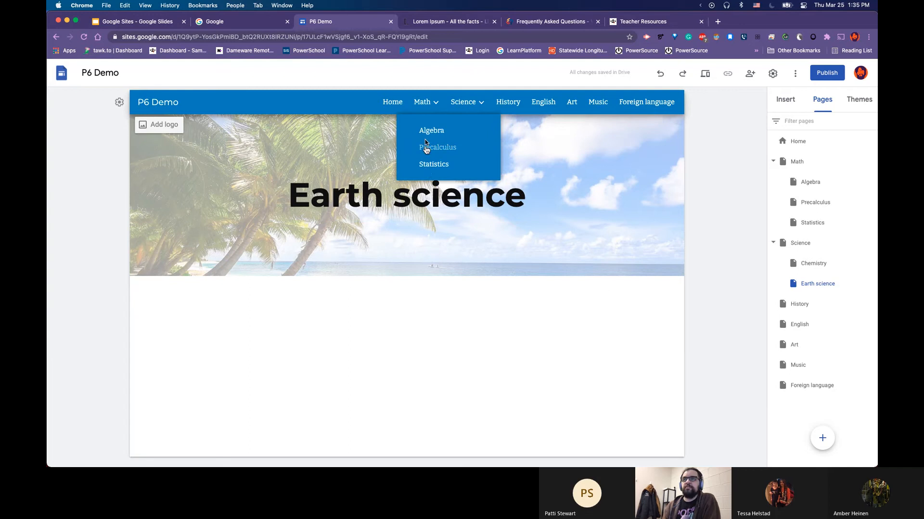
click(431, 105)
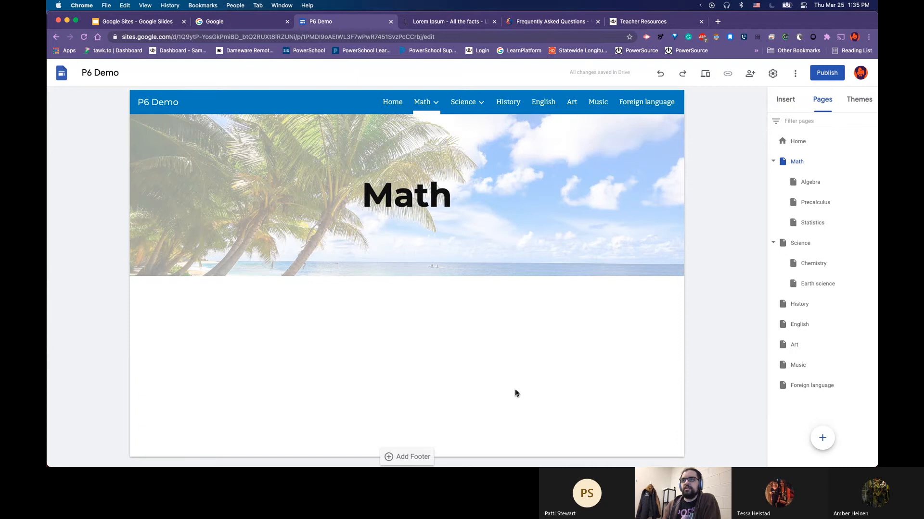
mouse_move(406, 99)
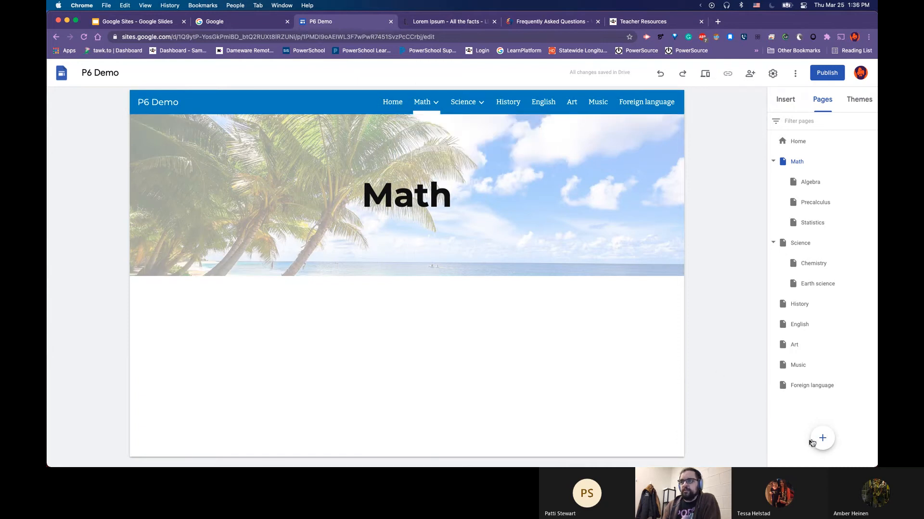
- Add a new site page named Hidden page
click(821, 439)
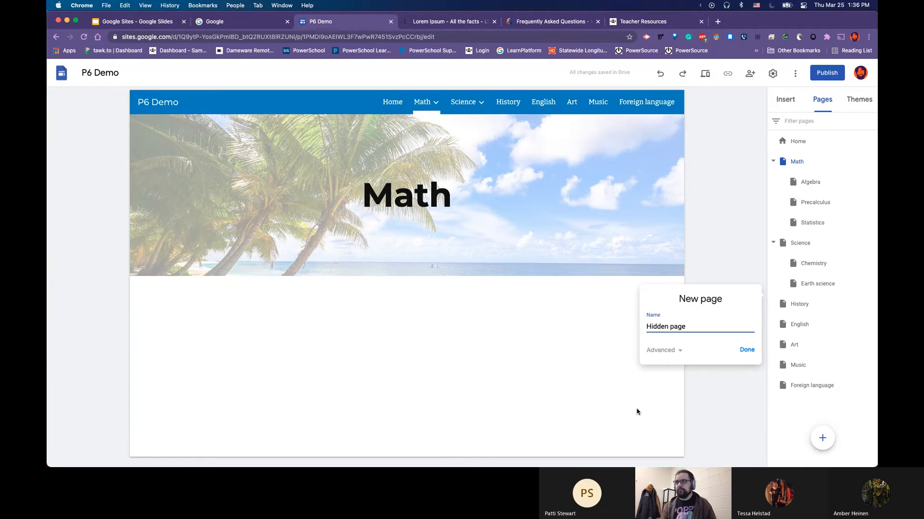
text(Hidden page)
key(Return)
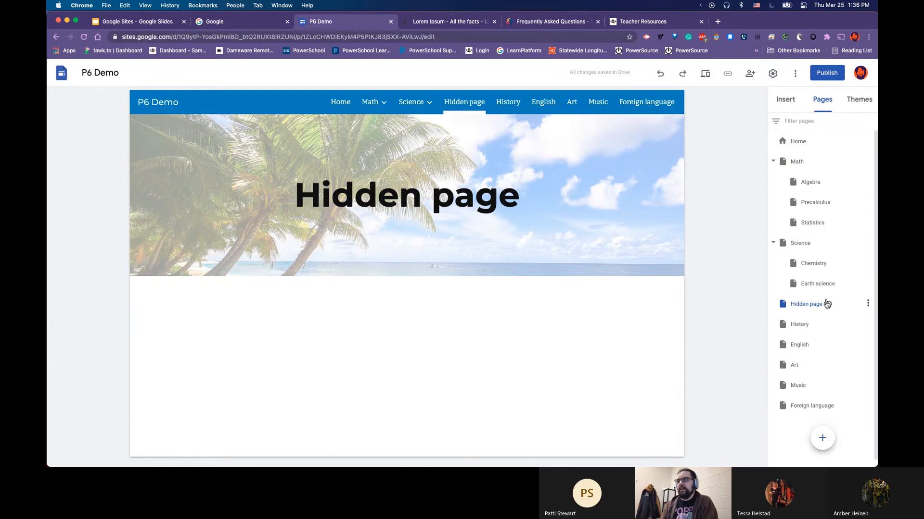
- Move Hidden page to the end of the page list after Foreign language and hide it from navigation
drag(827, 303, 825, 417)
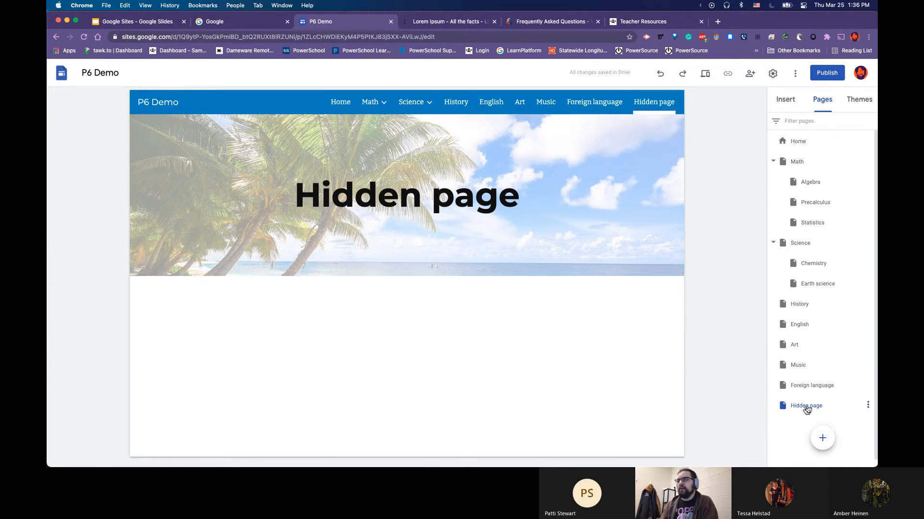
click(868, 405)
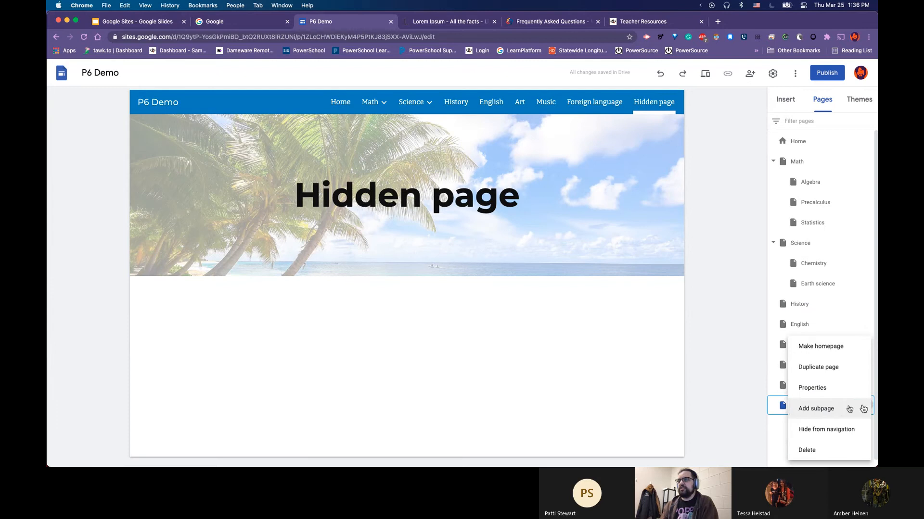
click(828, 429)
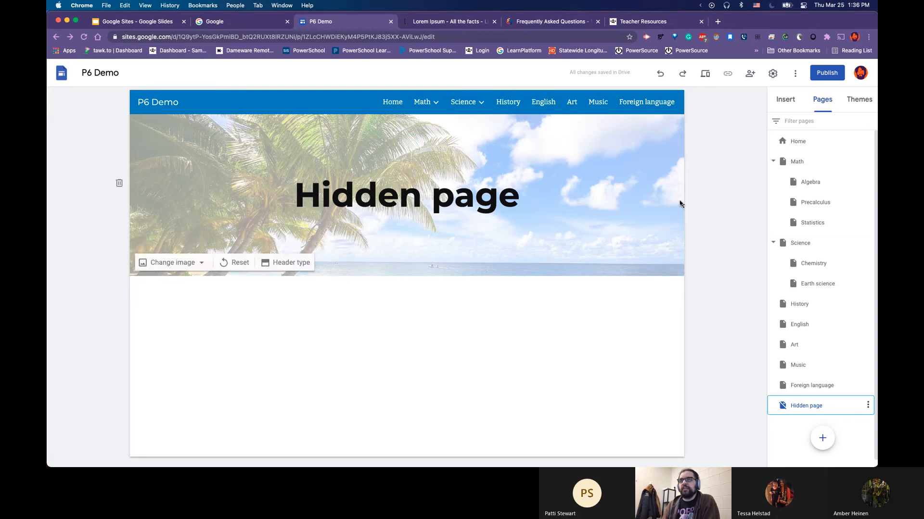
- Open the Algebra page through the site navigation and add a subpage named Lesson 1 under it
click(392, 102)
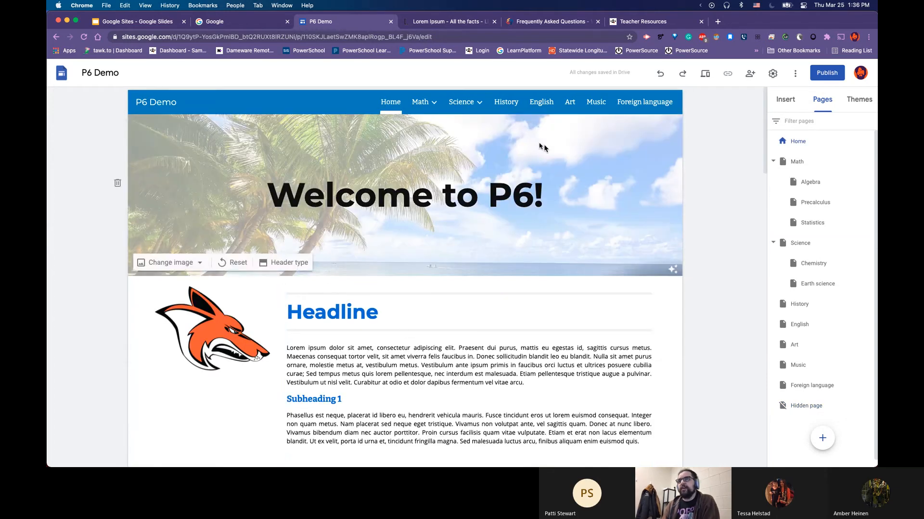
mouse_move(421, 102)
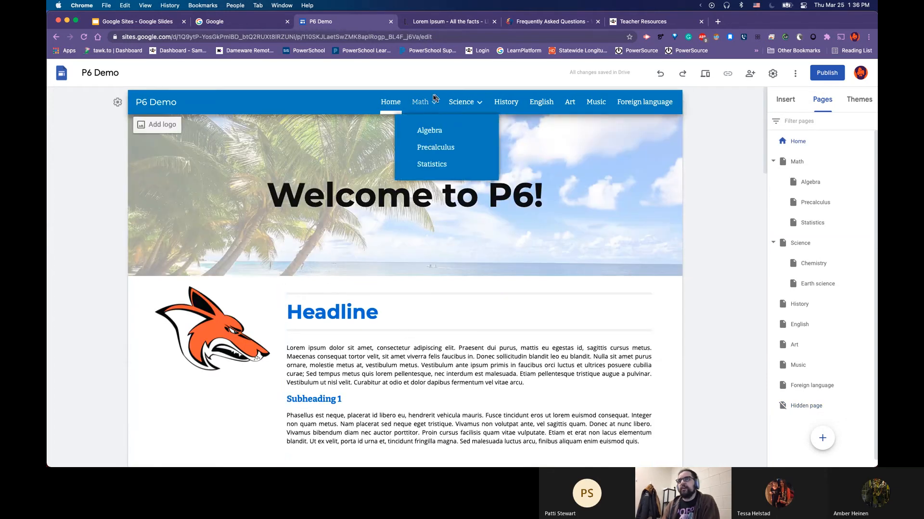
click(430, 134)
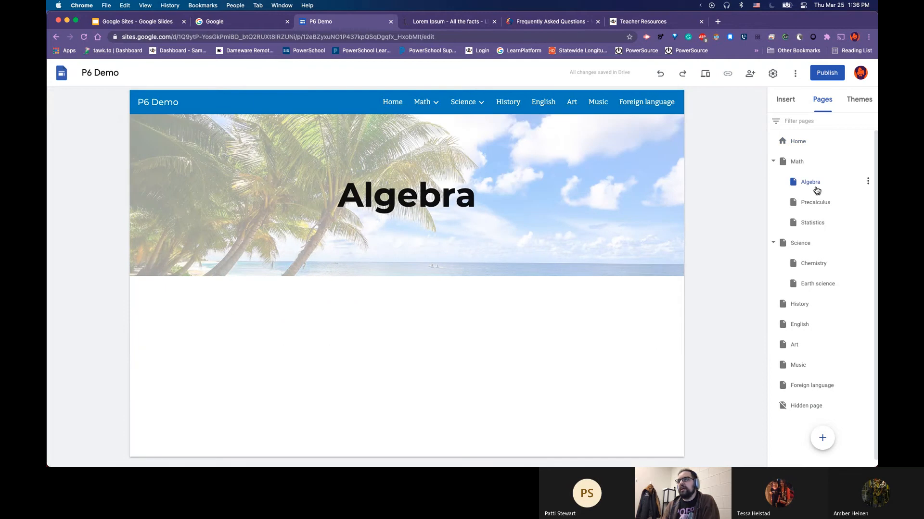
click(867, 181)
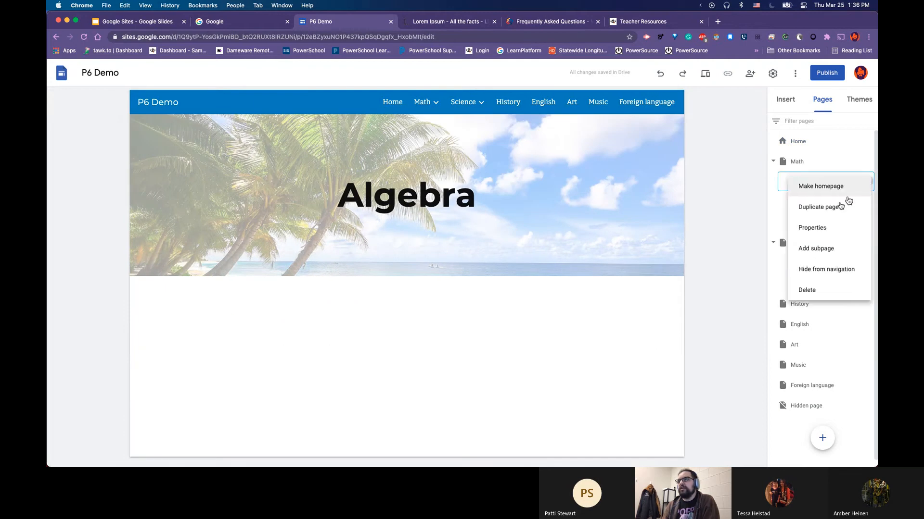
click(821, 247)
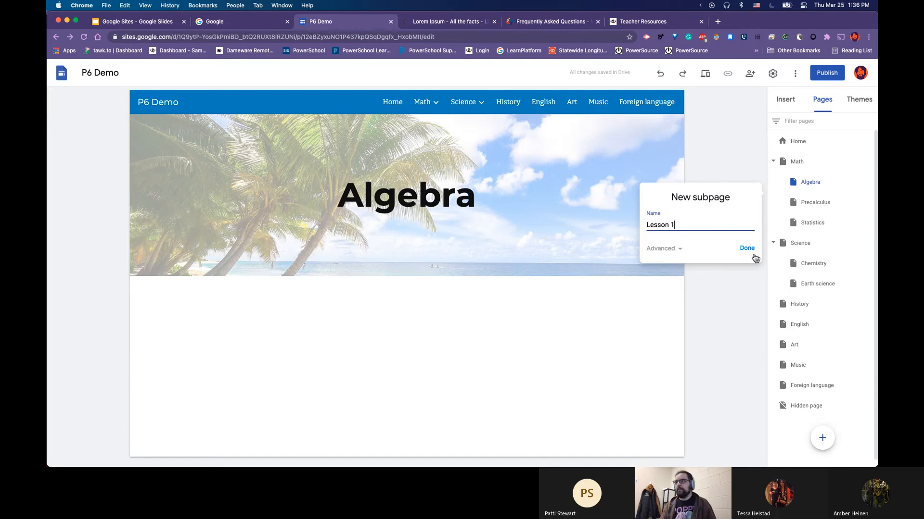
click(753, 256)
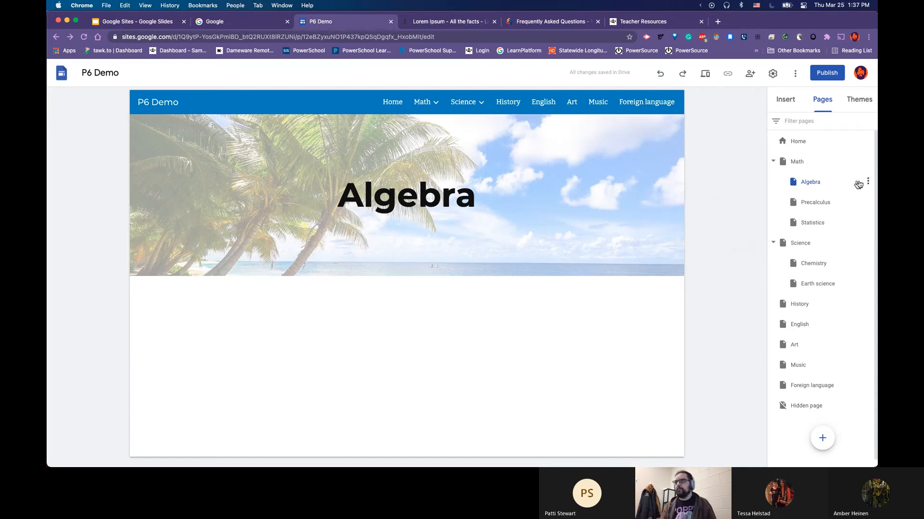
- Add another subpage named Lesson 1 under Algebra and check the Math subpages in the site navigation
click(867, 182)
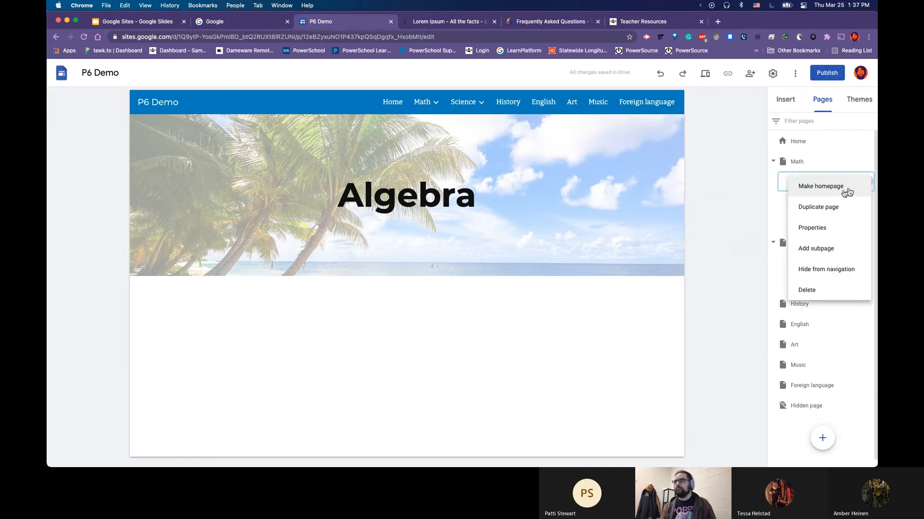
click(832, 255)
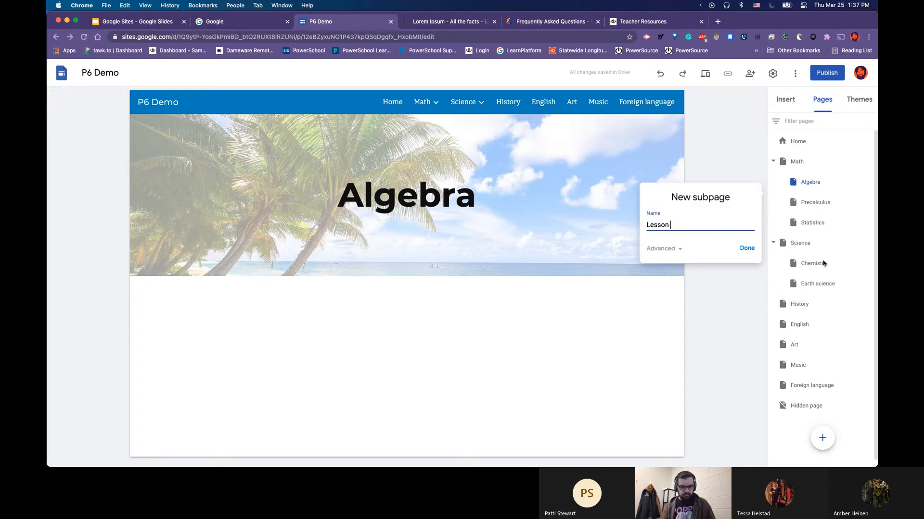
key(Return)
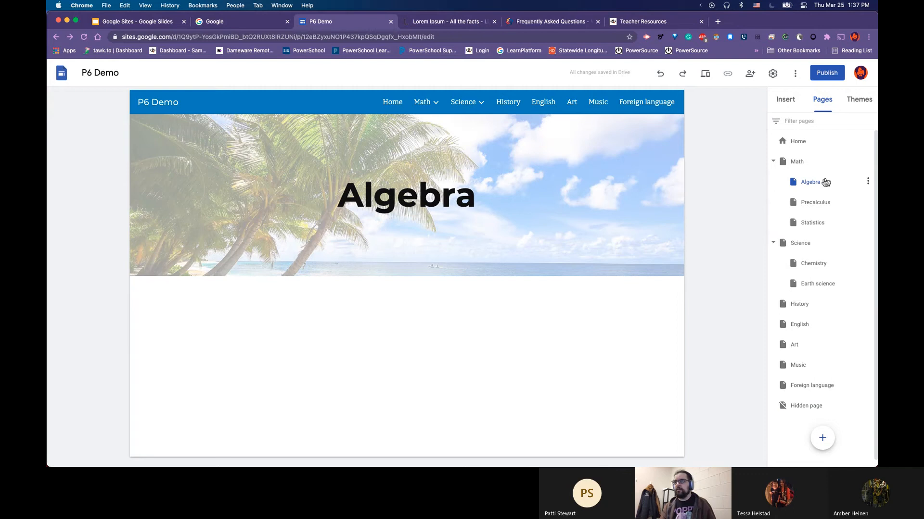
click(425, 102)
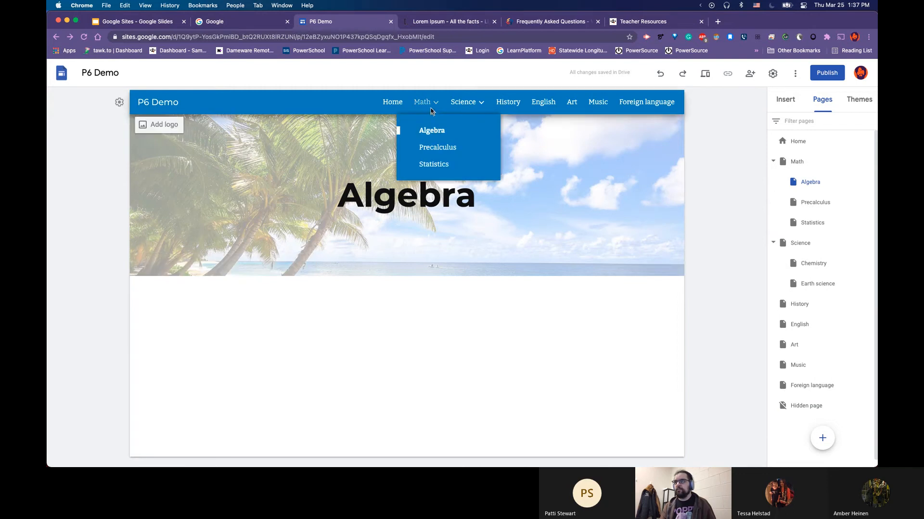
click(865, 182)
click(667, 223)
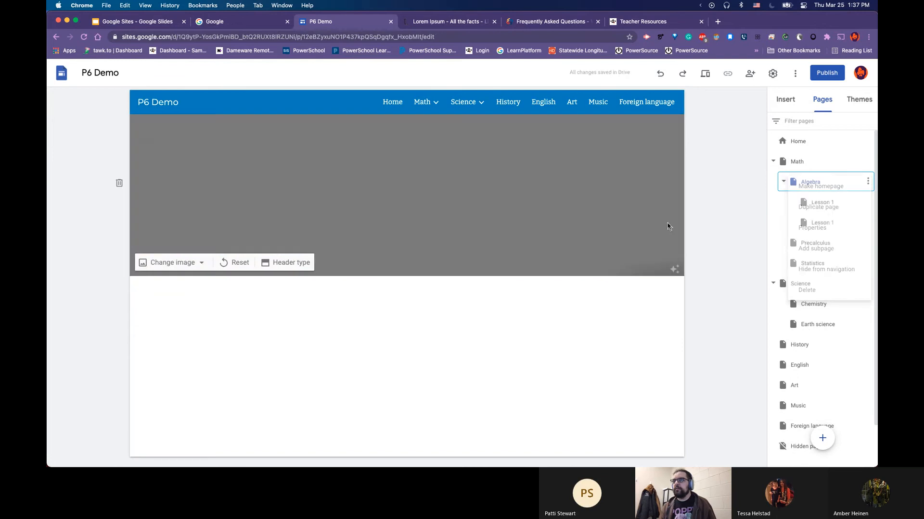
- Rename the second Lesson 1 subpage under Algebra as Lesson 2
click(843, 226)
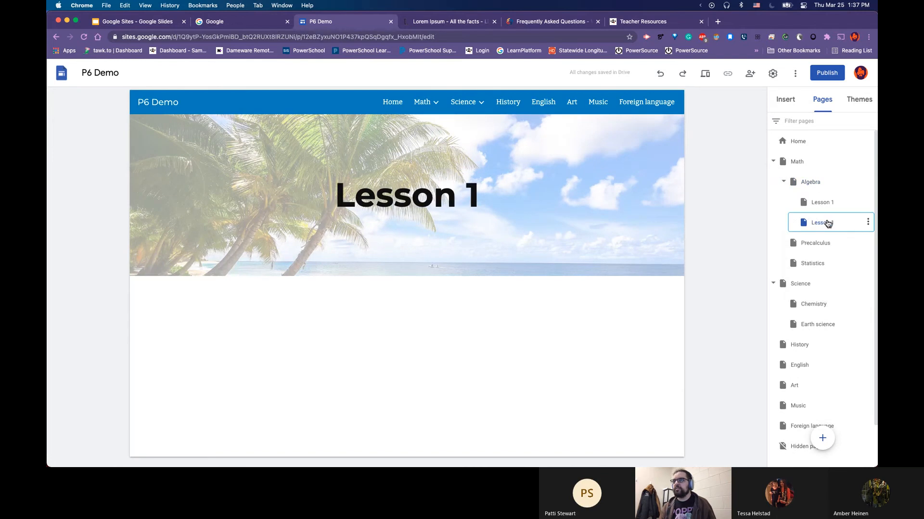
right_click(827, 221)
click(838, 222)
click(837, 222)
key(BackSpace)
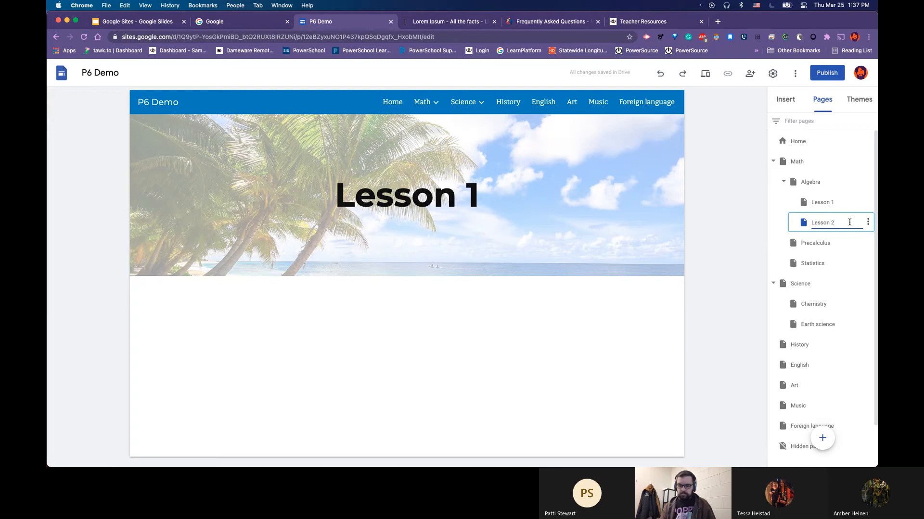
key(Return)
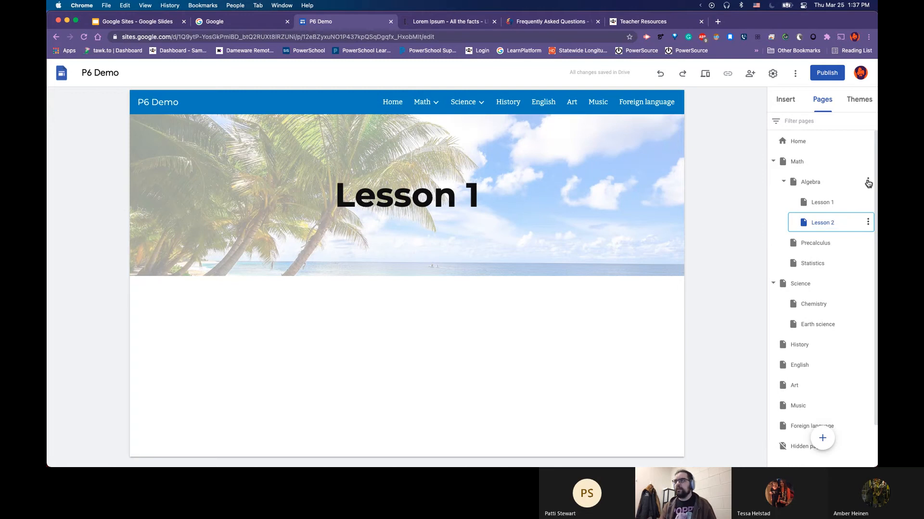
- Add a subpage named Lesson 3 under Algebra, check Algebra's lessons in the site navigation, and open the Math page
click(868, 182)
click(835, 249)
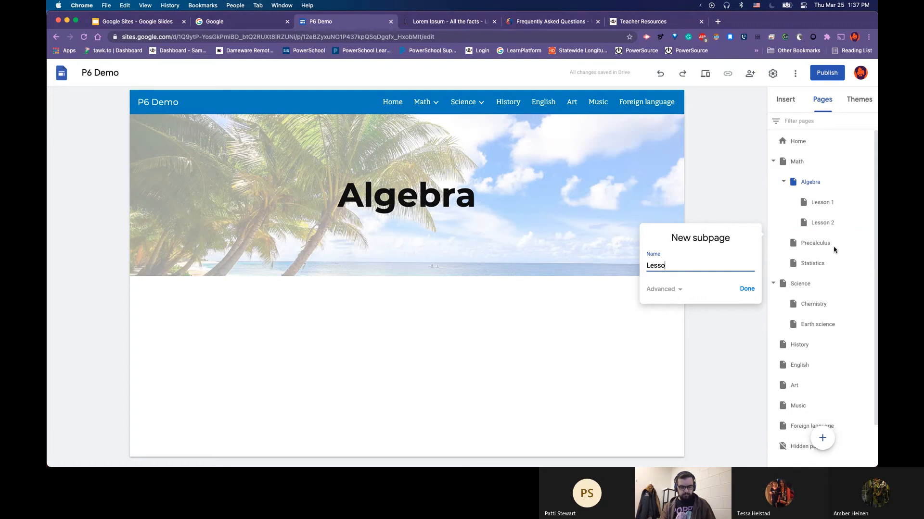
key(Return)
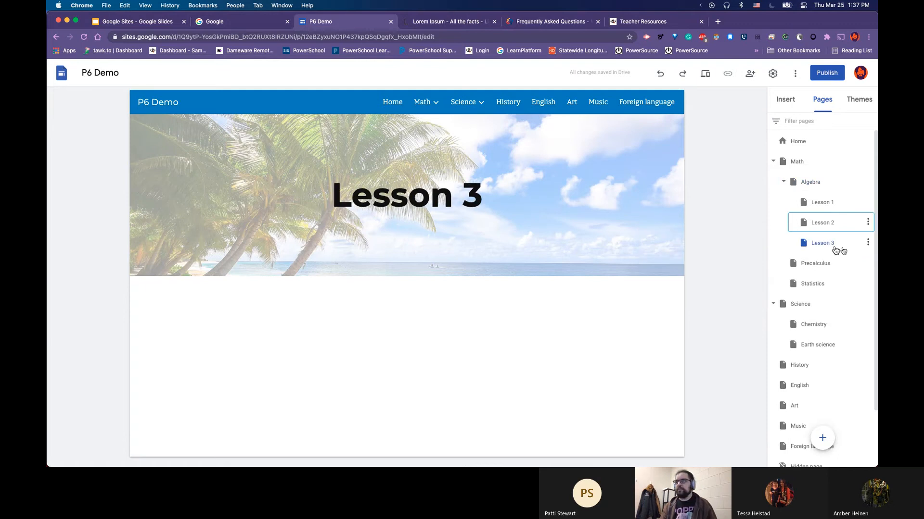
mouse_move(409, 104)
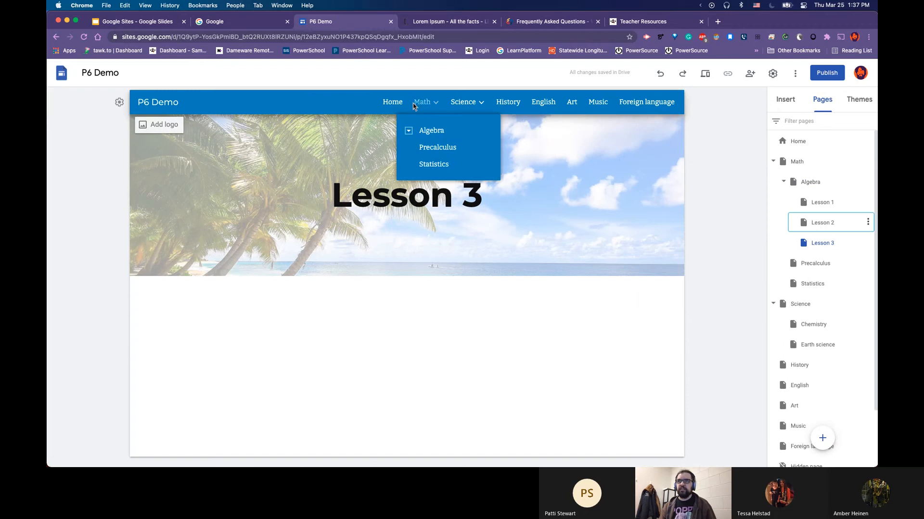
click(408, 131)
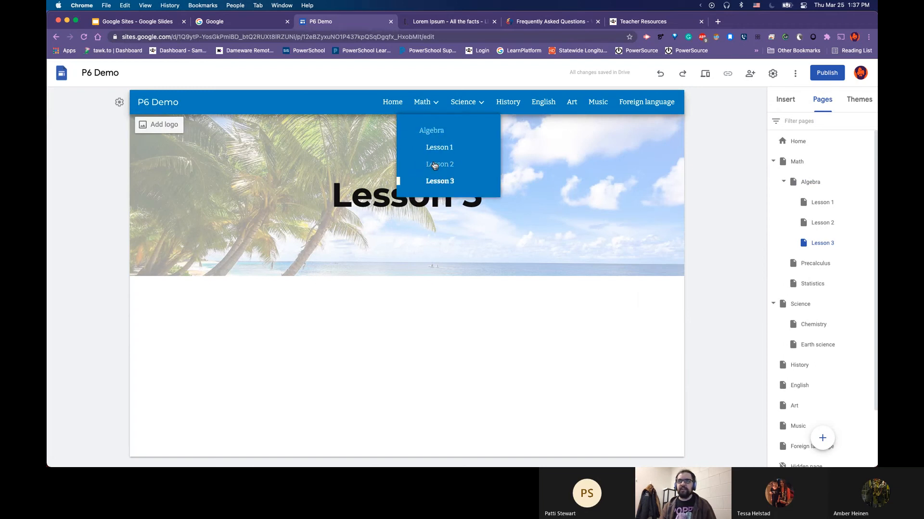
click(422, 105)
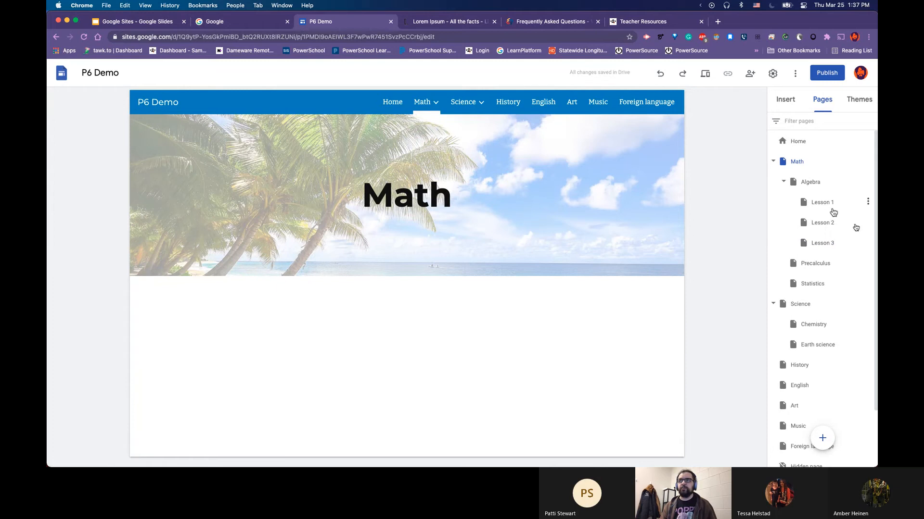
- Hide the Lesson 1, Lesson 2 and Lesson 3 subpages of Algebra from the navigation
click(866, 204)
click(838, 293)
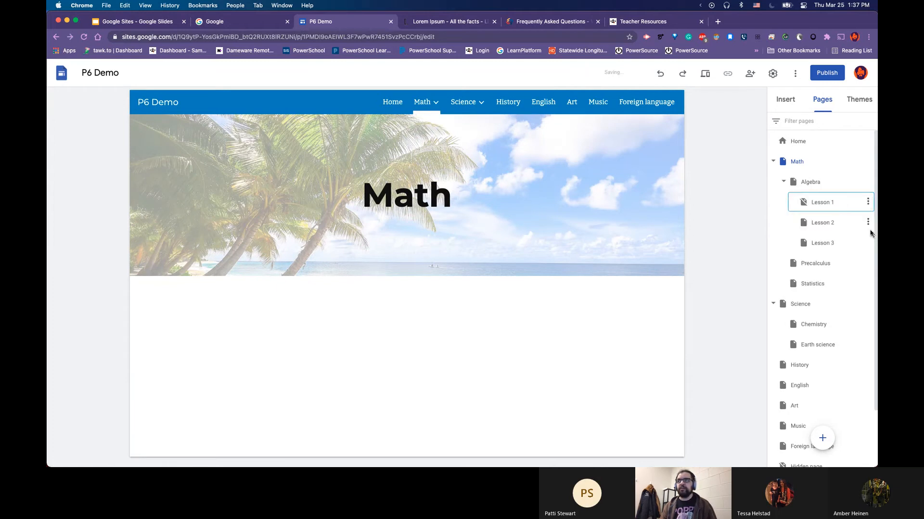
click(866, 223)
click(836, 309)
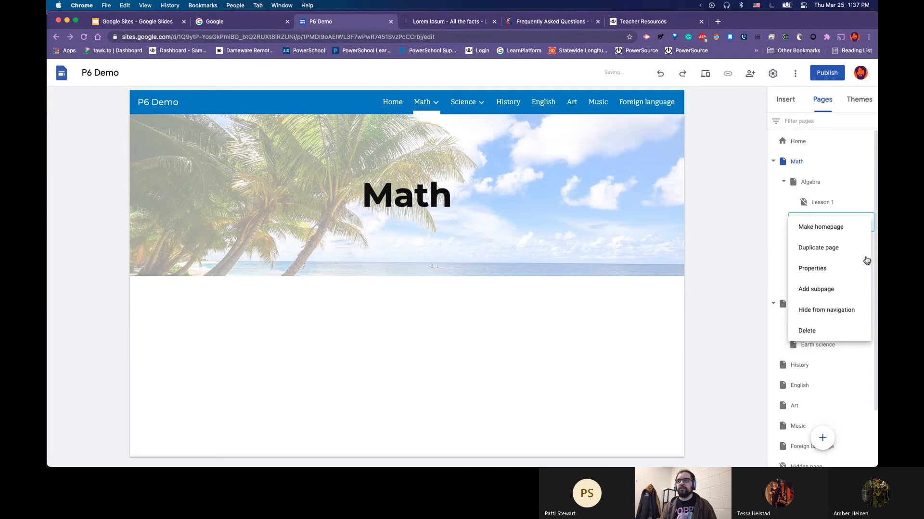
click(866, 243)
click(816, 332)
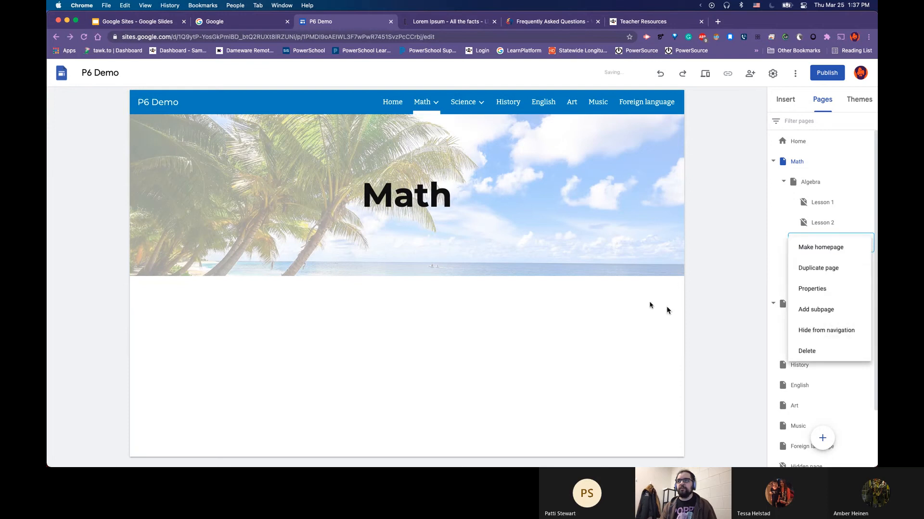
- Open the Algebra page through the site navigation and insert a text box with a bulleted list below the header
mouse_move(426, 99)
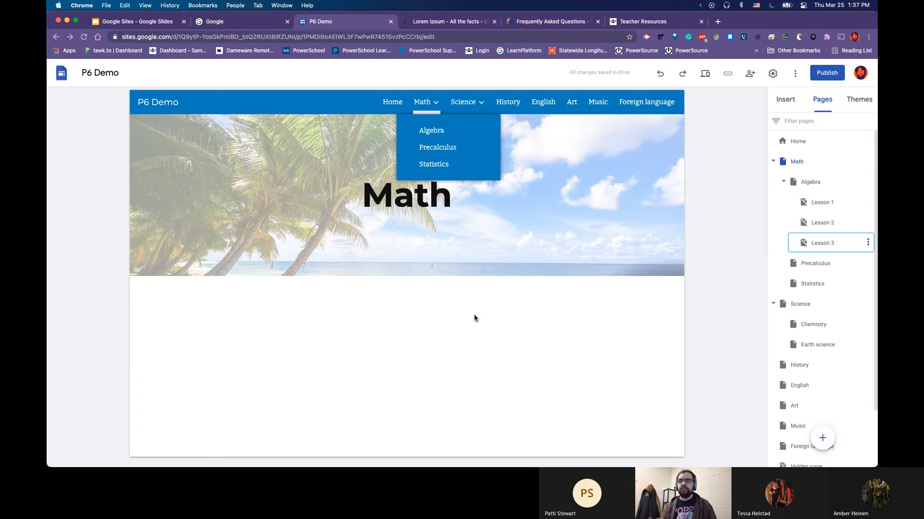
click(428, 130)
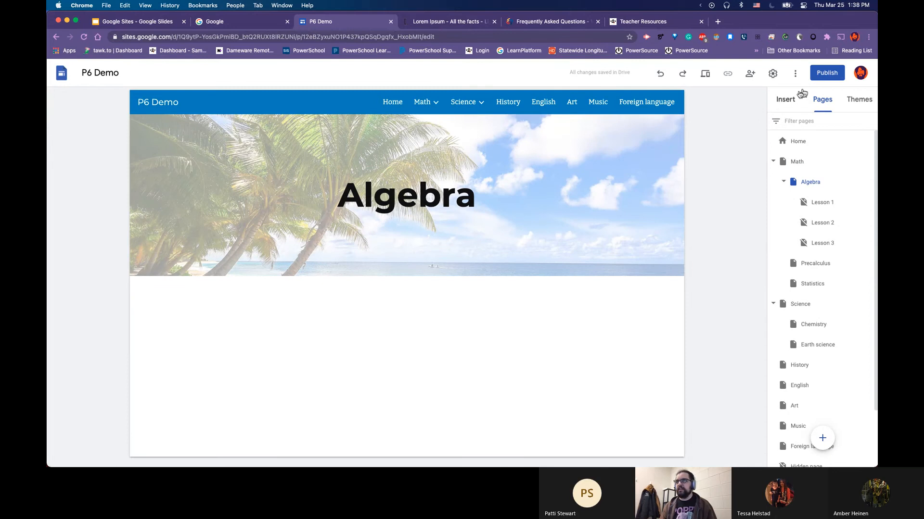
click(786, 99)
scroll(793, 145, up, 5)
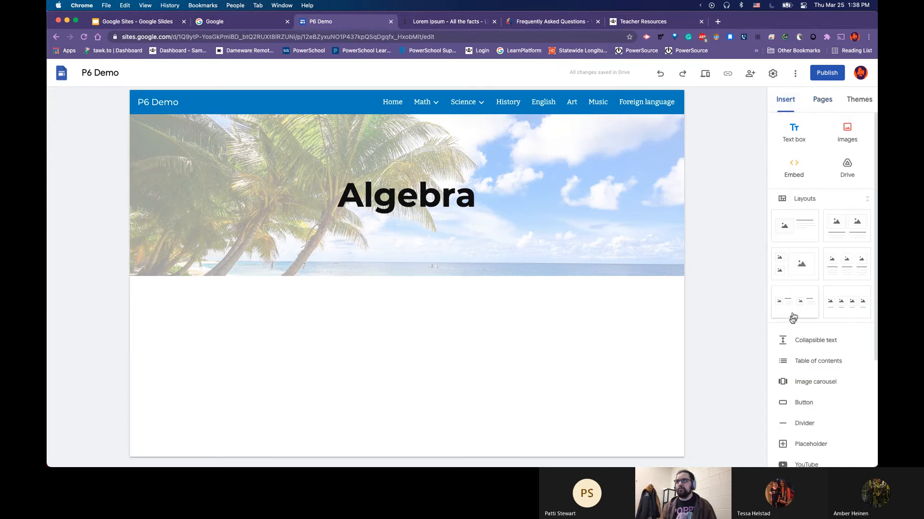
click(794, 133)
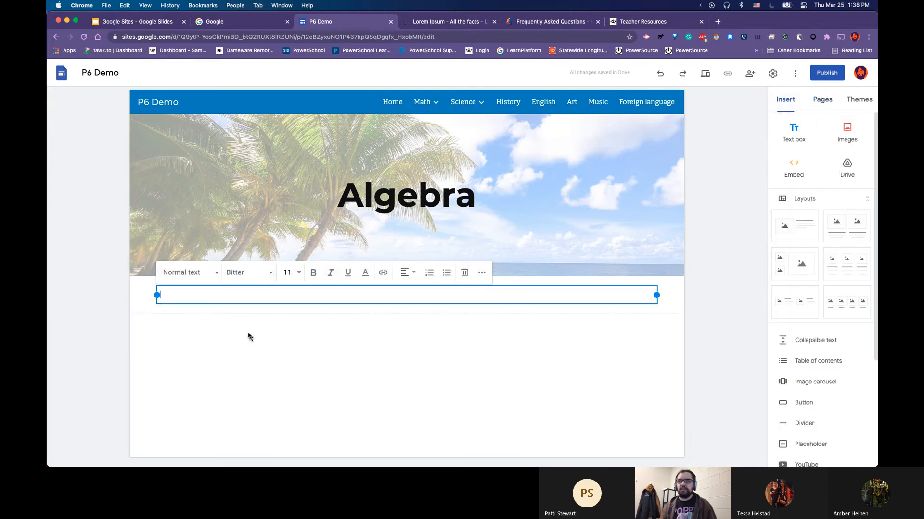
click(446, 272)
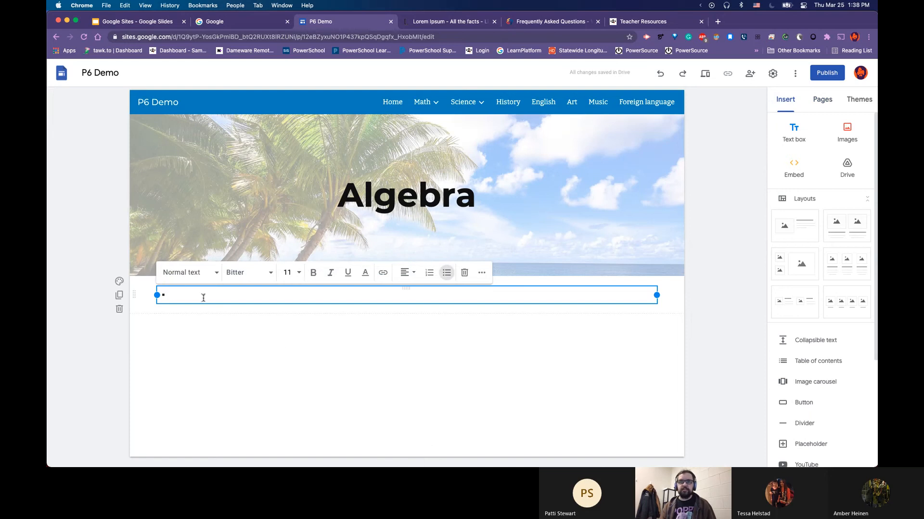
- Enter Lesson 1, Lesson 2 and Lesson 3 as separate bullet items in the Algebra page's text box
text(Les)
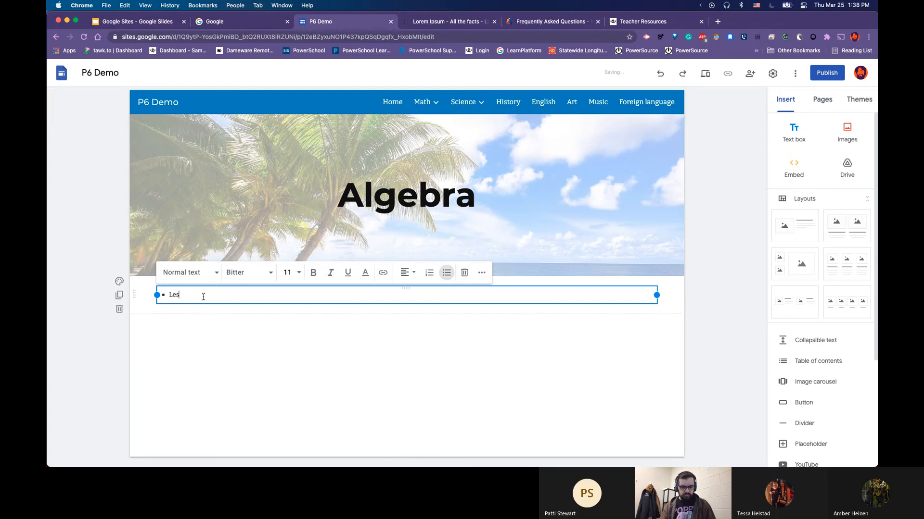
text(son 1)
key(Return)
text(Le)
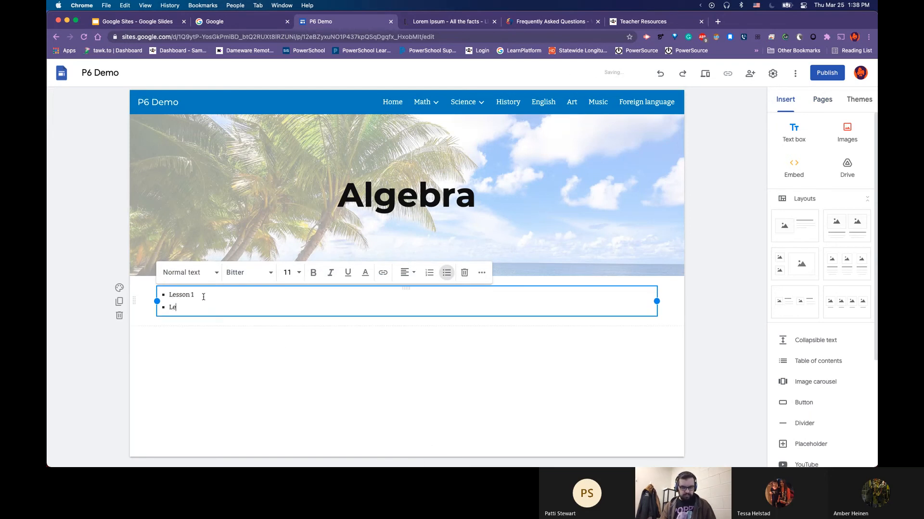
text(sson 2)
key(Return)
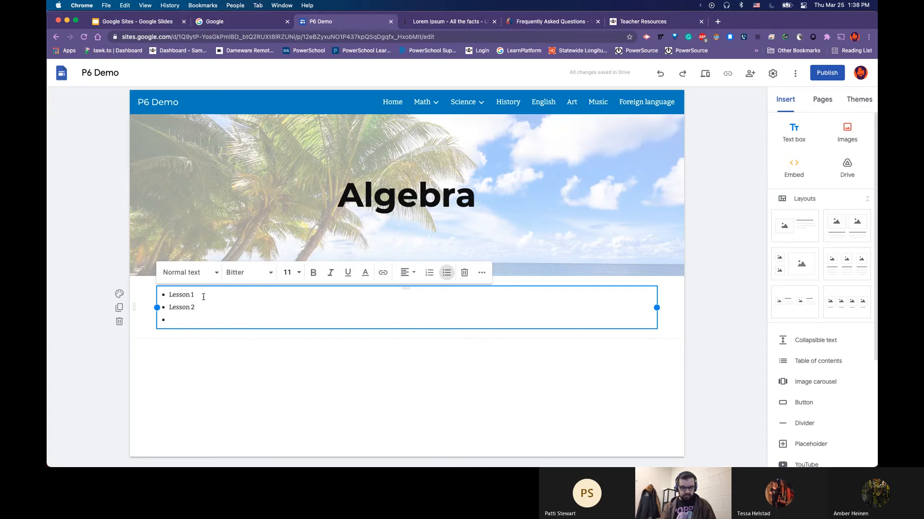
text(Lesson 3)
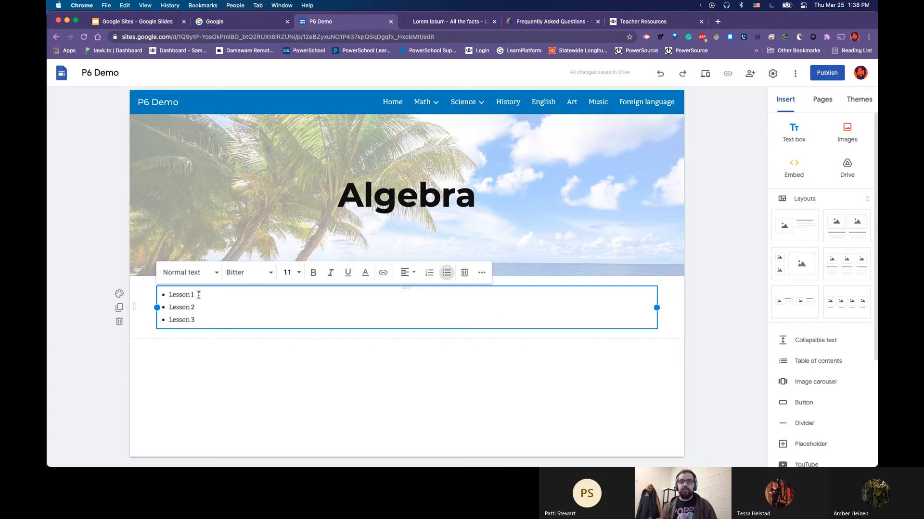
- Link the Lesson 1 bullet text to the site's Lesson 1 page
drag(198, 295, 164, 294)
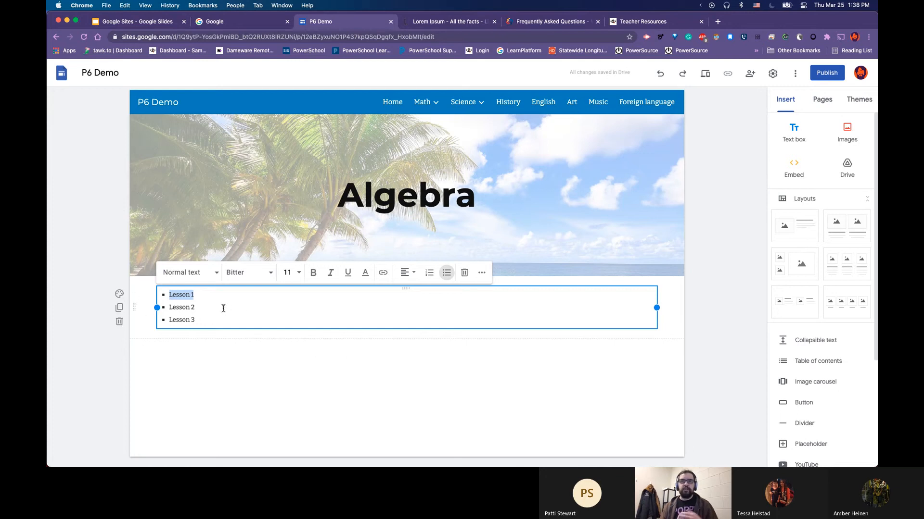
click(384, 277)
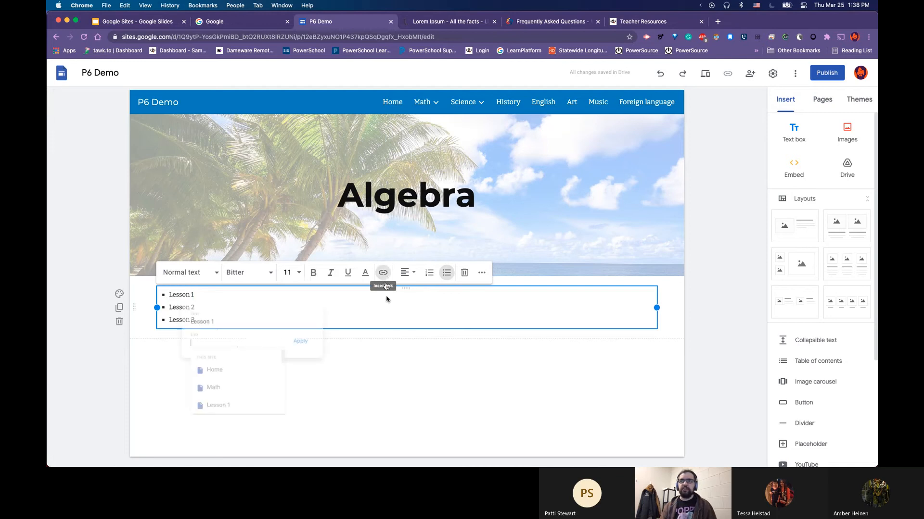
scroll(216, 399, down, 5)
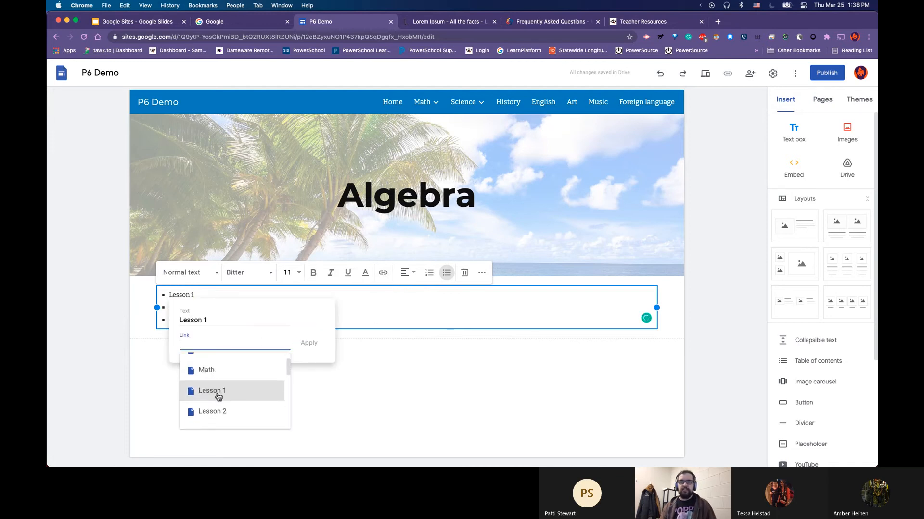
scroll(223, 404, up, 5)
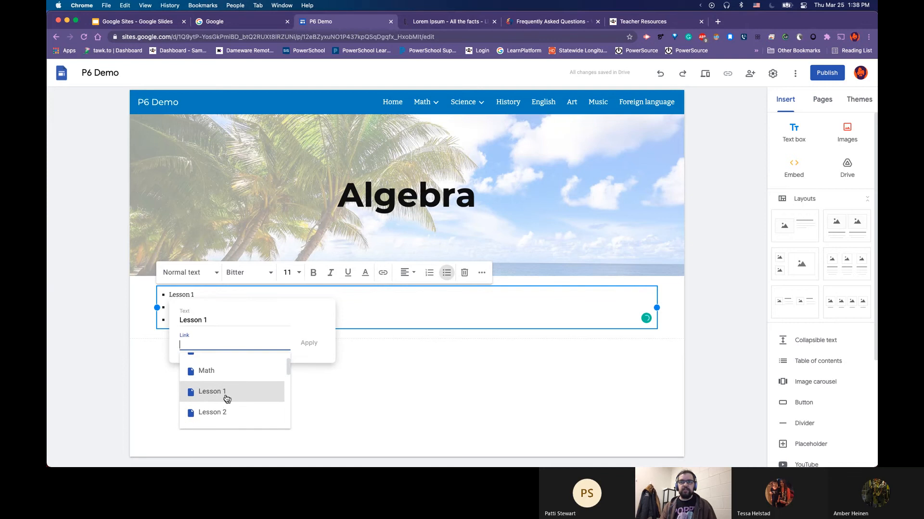
scroll(232, 398, down, 1)
click(221, 390)
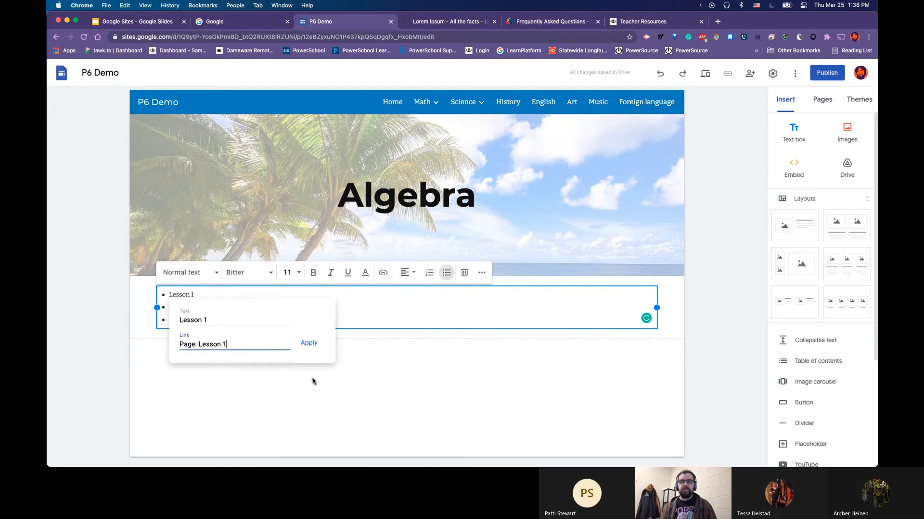
key(Return)
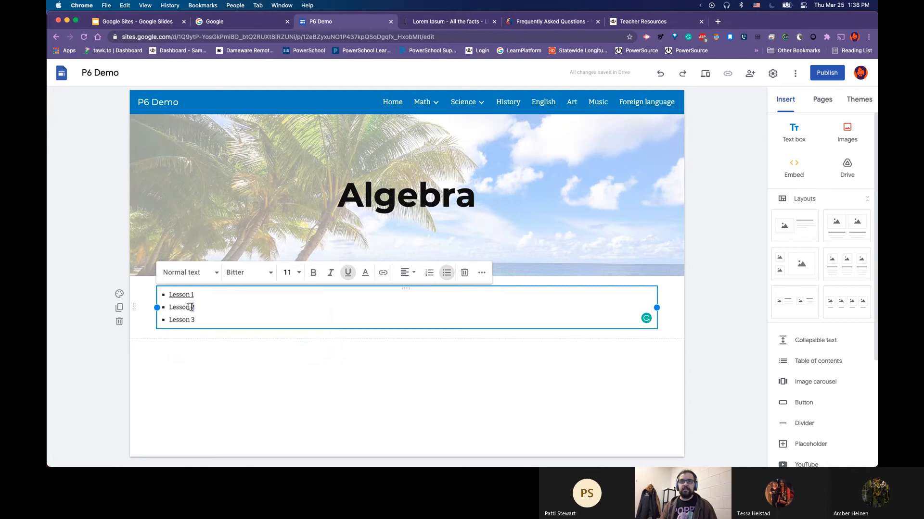
- Link the Lesson 2 bullet text to the site's Lesson 2 page
drag(194, 307, 168, 307)
click(383, 272)
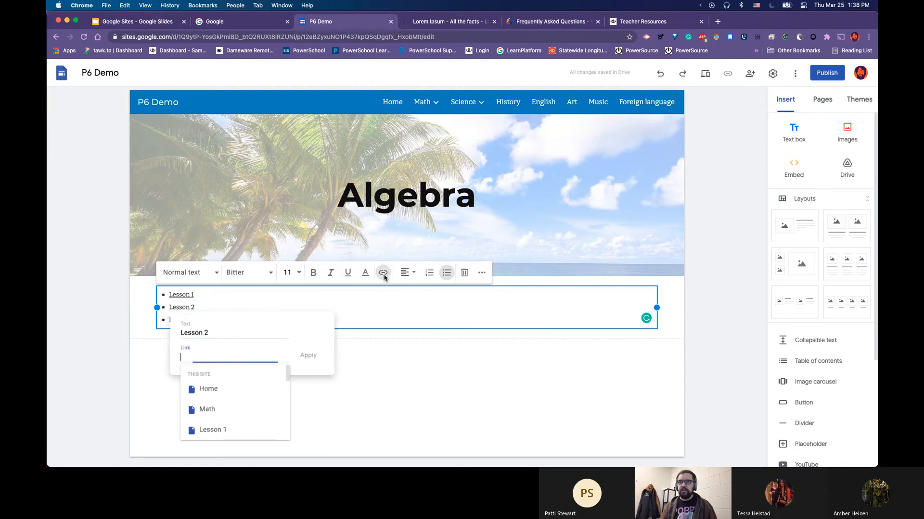
scroll(233, 411, down, 2)
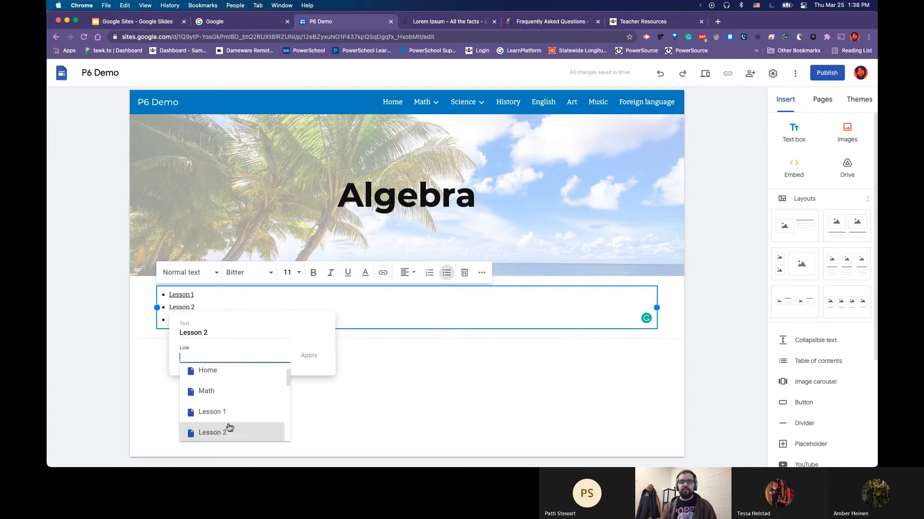
click(229, 432)
click(309, 356)
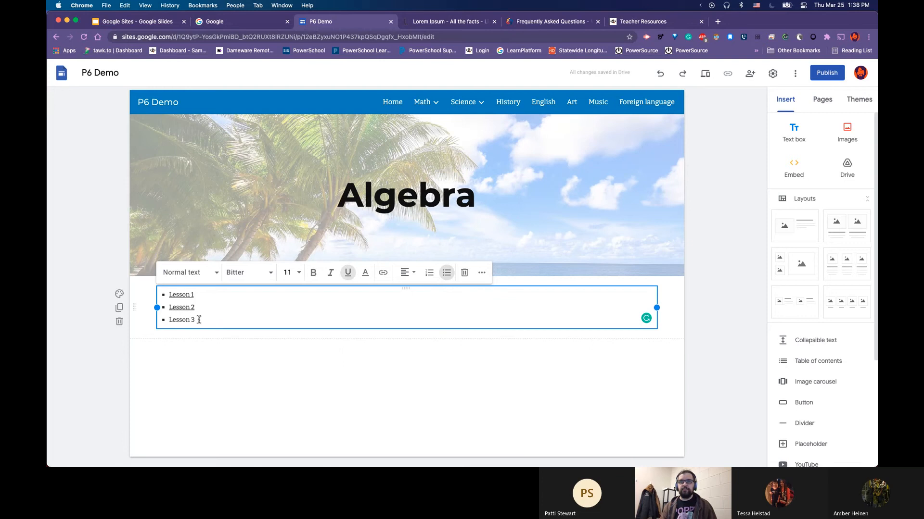
- Link the Lesson 3 bullet text to the site's Lesson 3 page and deselect the text box
drag(197, 321, 168, 321)
click(383, 273)
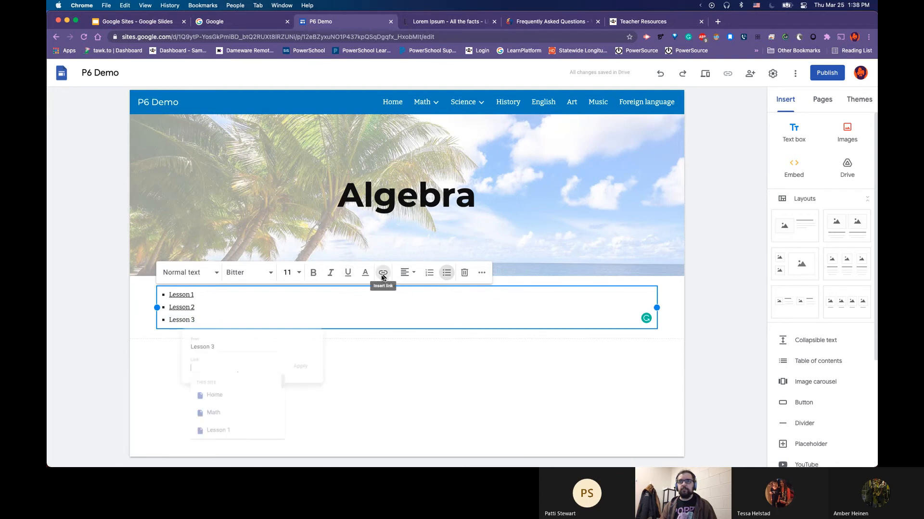
scroll(234, 422, down, 2)
click(227, 433)
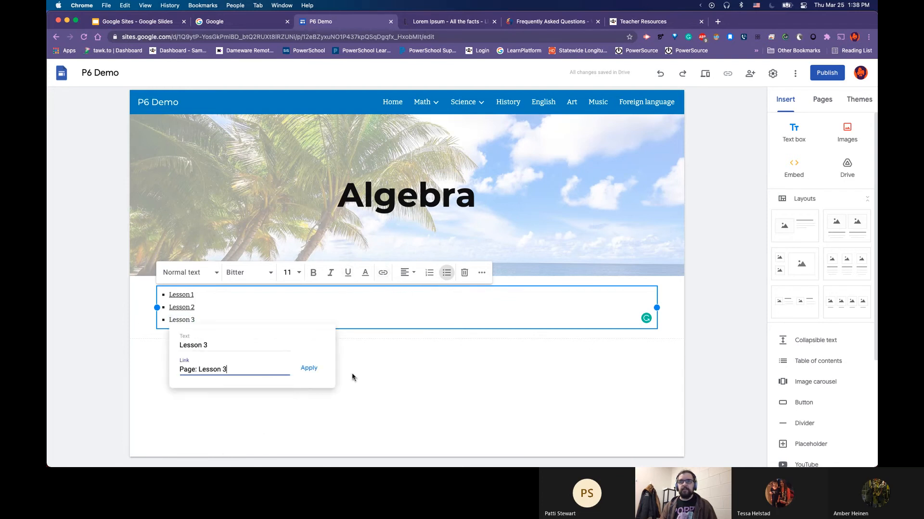
click(310, 368)
click(350, 361)
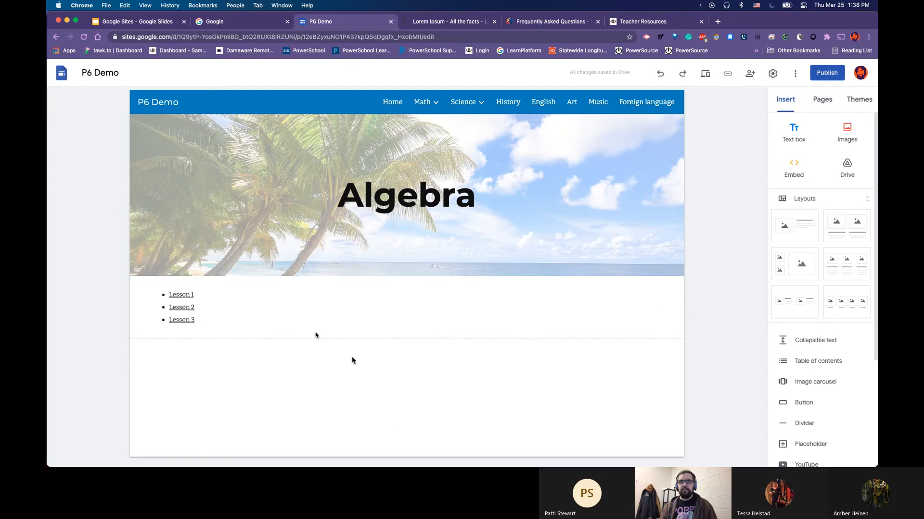
click(392, 102)
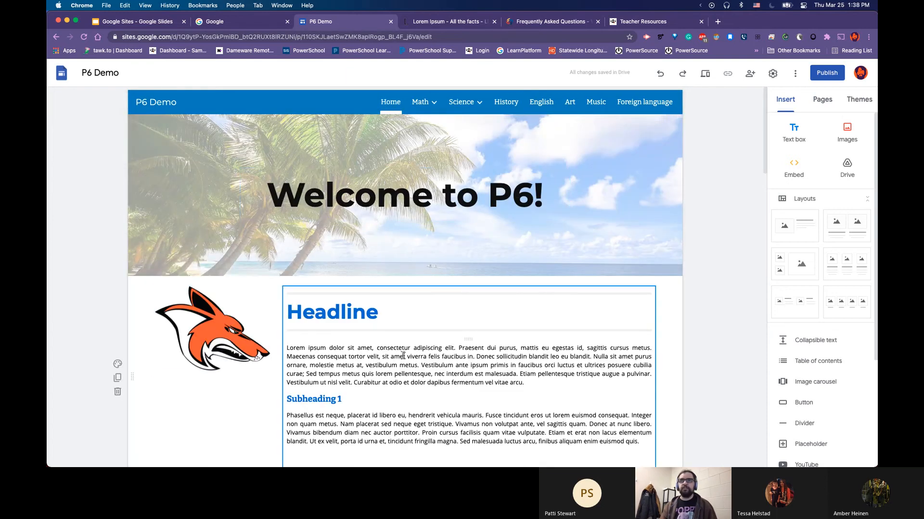
scroll(450, 357, down, 2)
click(287, 261)
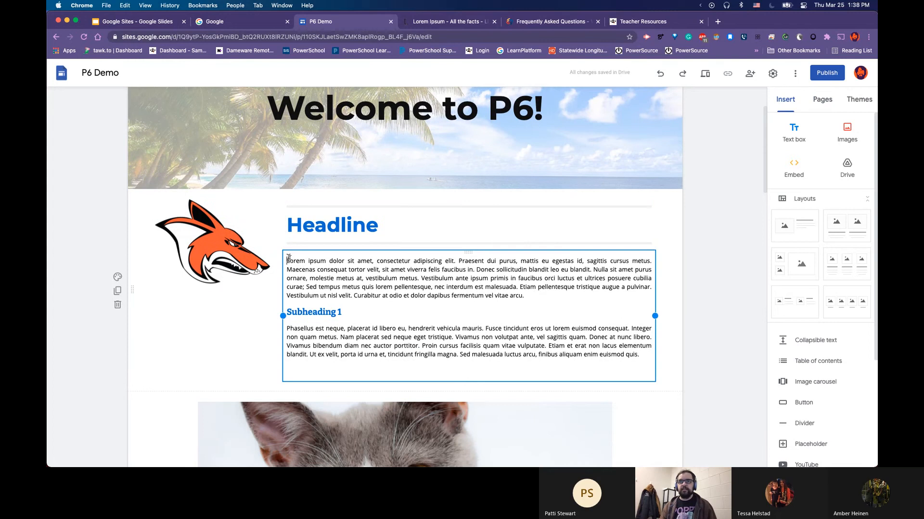
drag(358, 255, 366, 260)
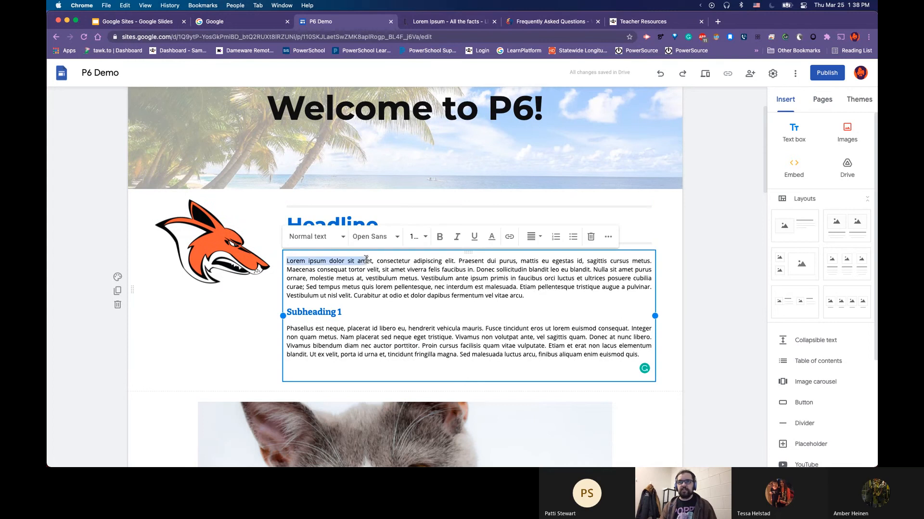
click(510, 237)
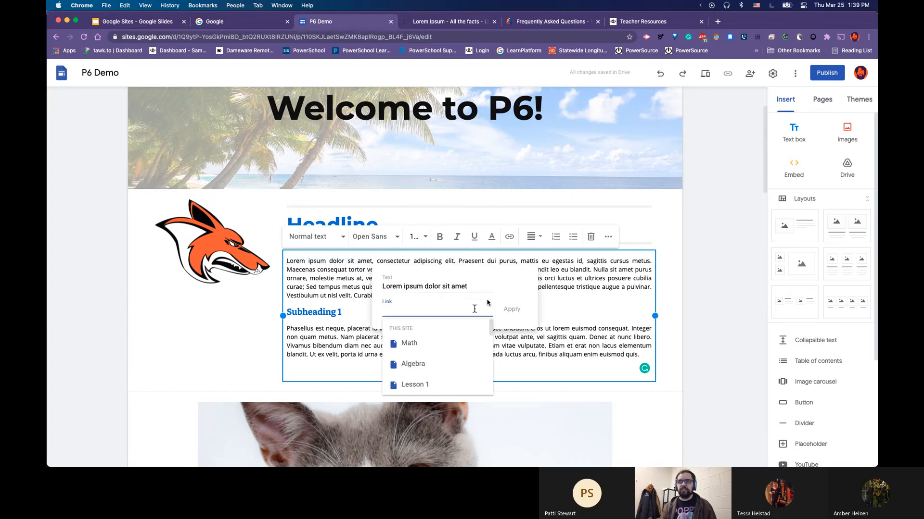
text(www.google.com)
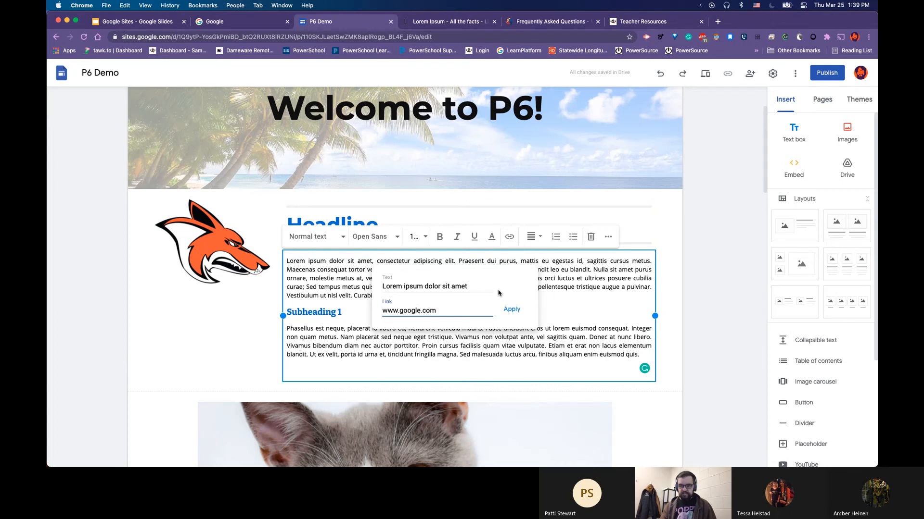
key(Return)
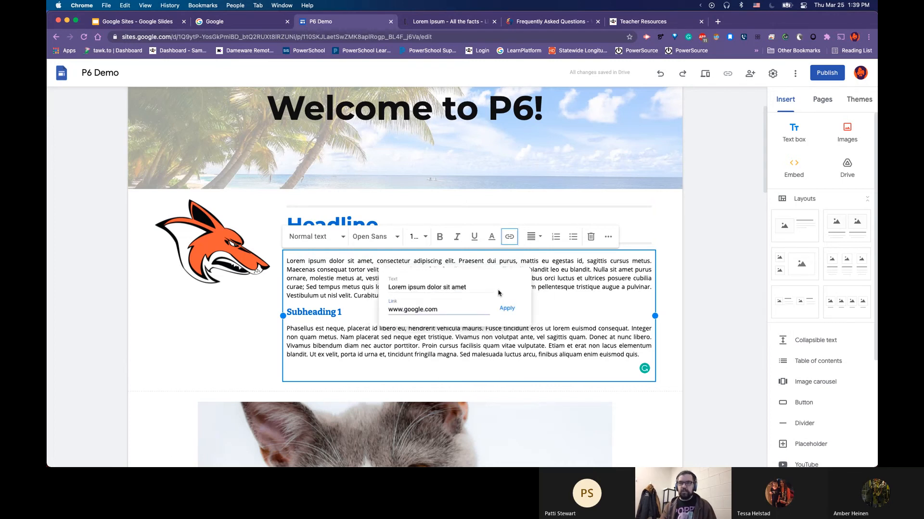
- Link the words "vestibulum metus" in the first paragraph under Headline to the site's Hidden page and deselect the text box
click(313, 260)
click(445, 321)
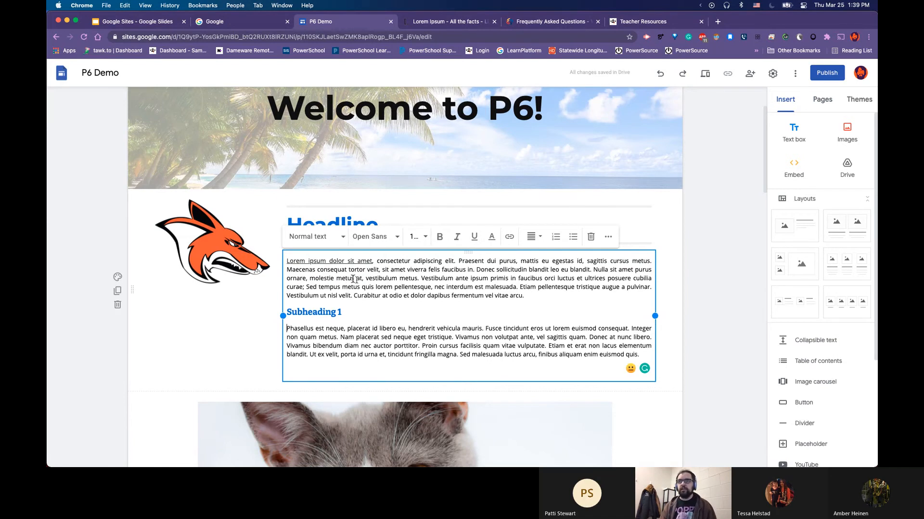
drag(366, 278, 410, 278)
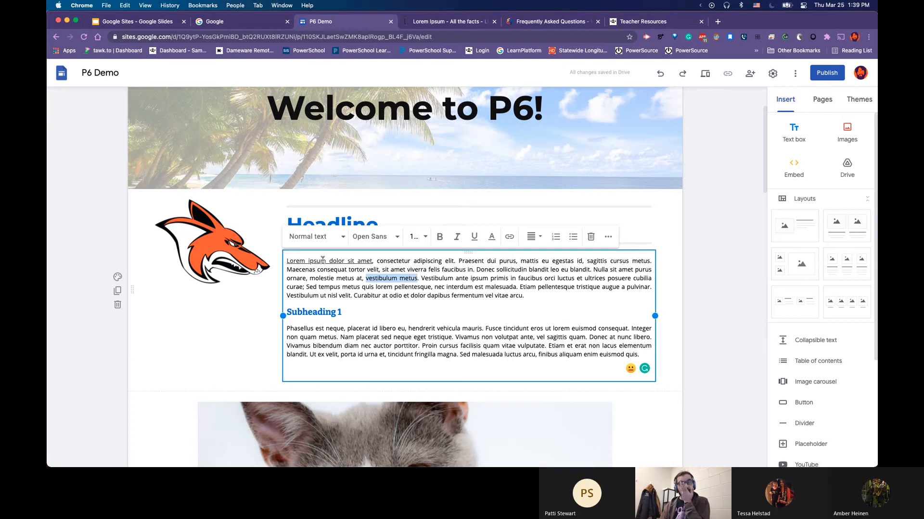
click(506, 237)
scroll(439, 376, down, 4)
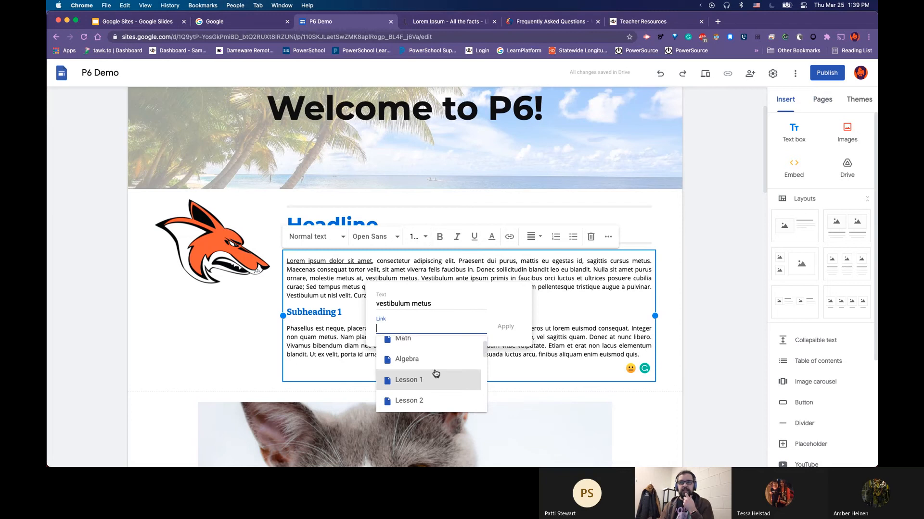
scroll(434, 375, down, 5)
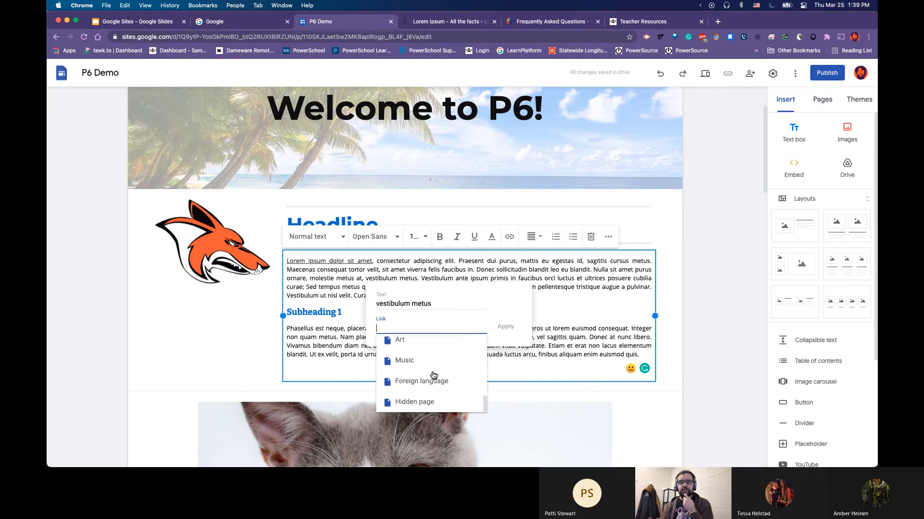
click(423, 399)
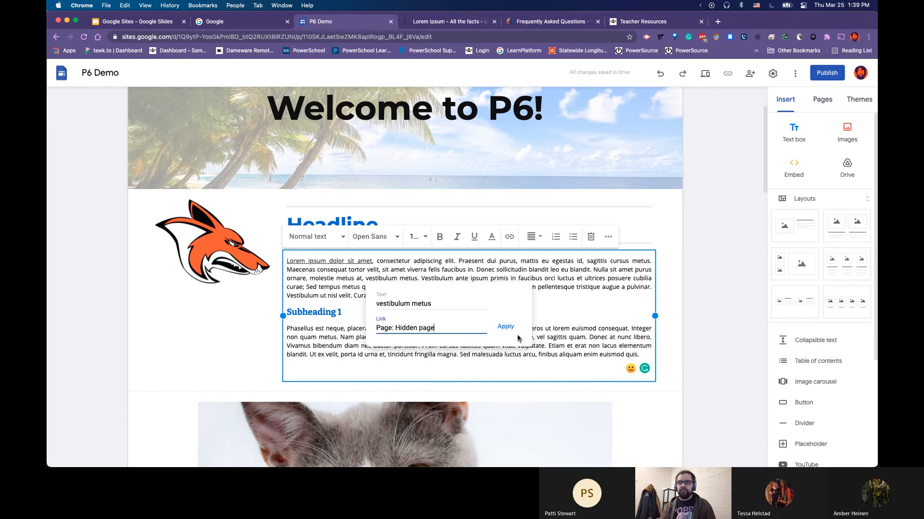
click(505, 326)
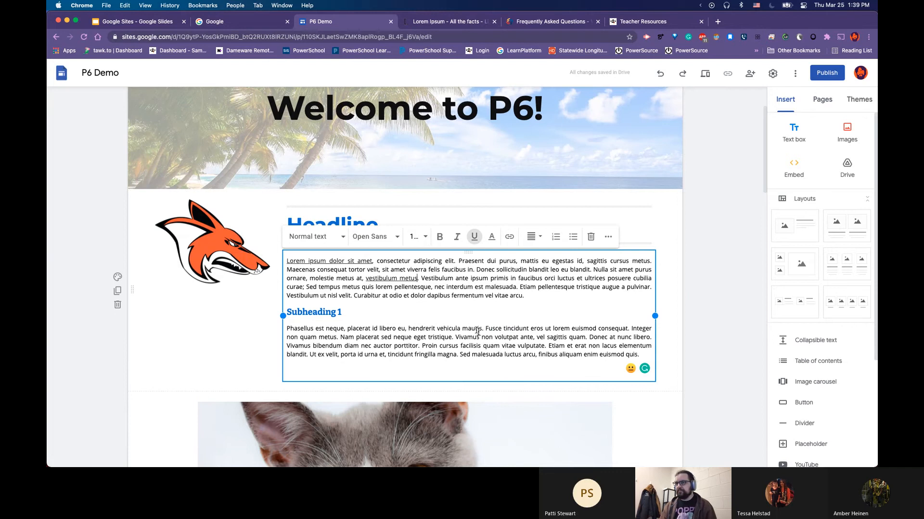
scroll(821, 305, down, 3)
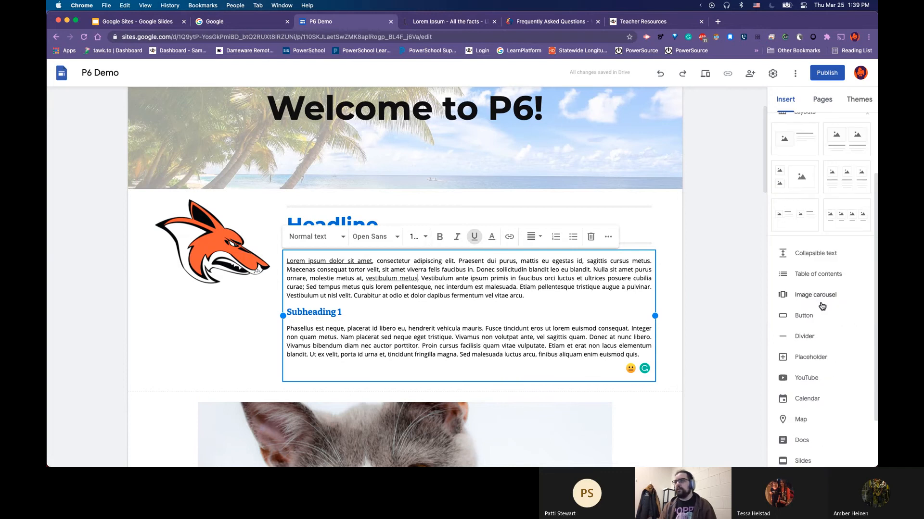
scroll(821, 305, up, 3)
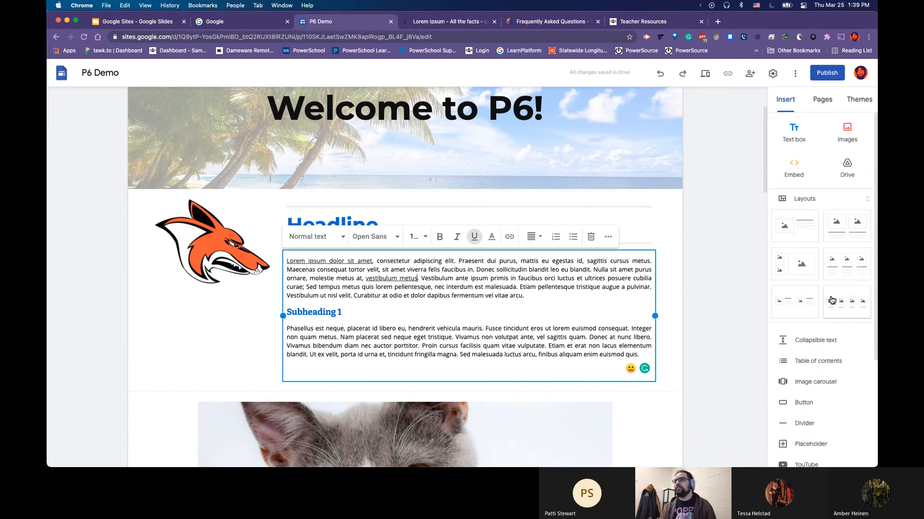
click(702, 231)
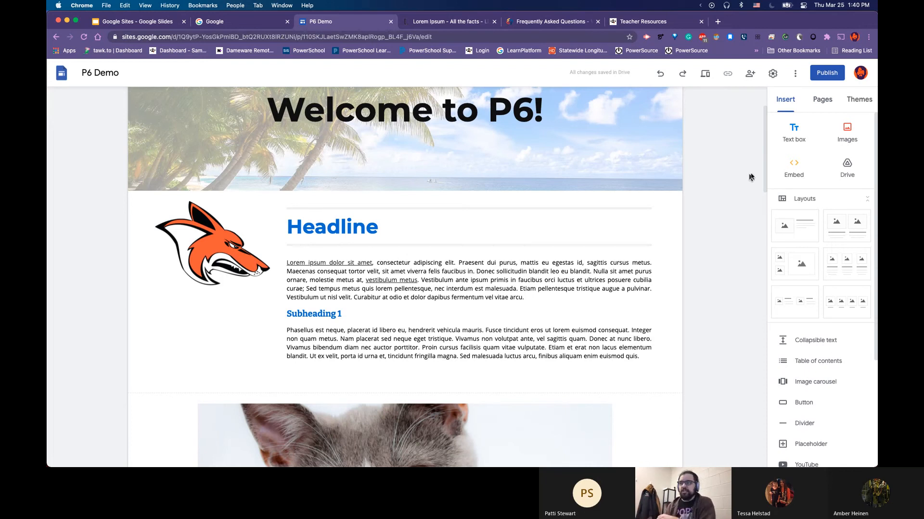
- Open the site's publishing settings and review the p6demo web address
click(829, 76)
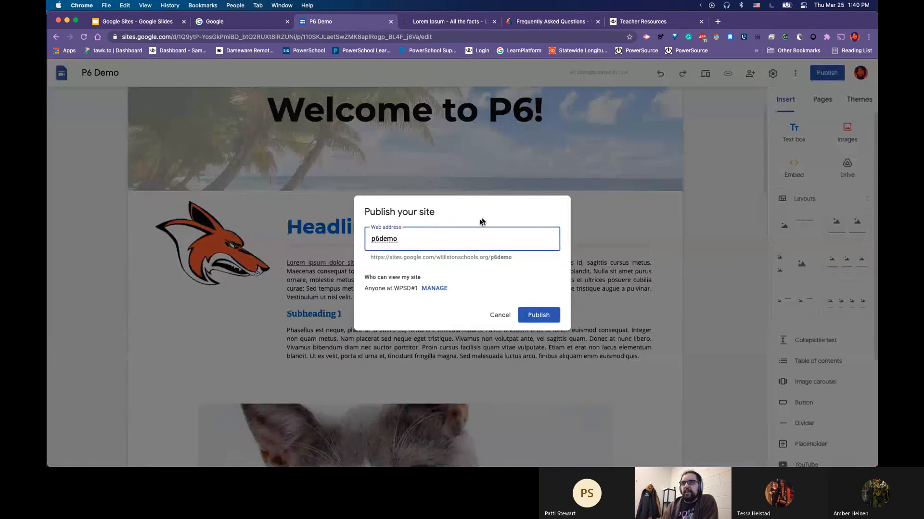
mouse_move(421, 241)
mouse_down()
mouse_move(359, 242)
mouse_move(440, 233)
mouse_move(358, 238)
mouse_move(410, 235)
mouse_up()
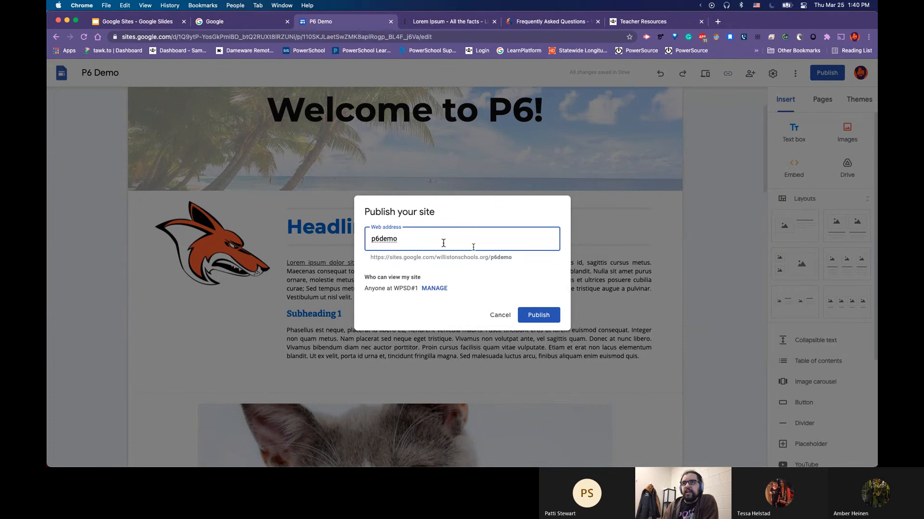
drag(372, 259, 519, 261)
click(422, 265)
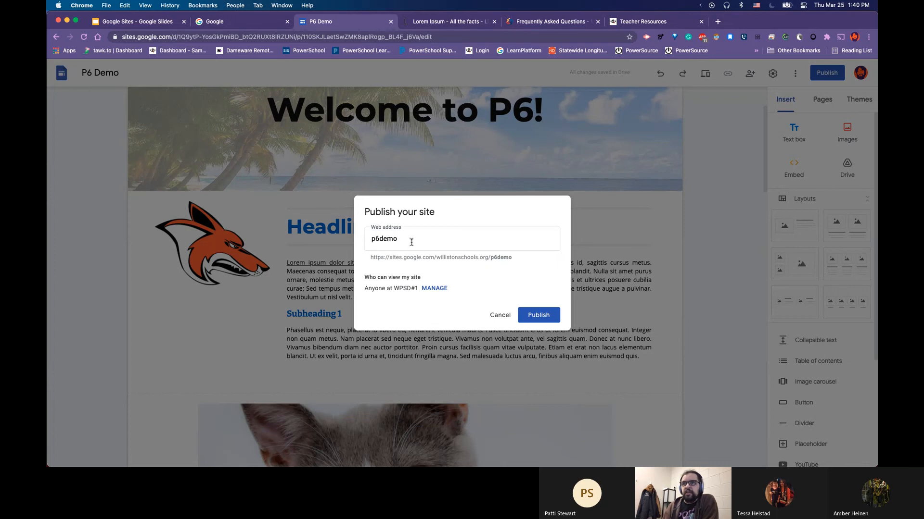
drag(411, 242, 357, 235)
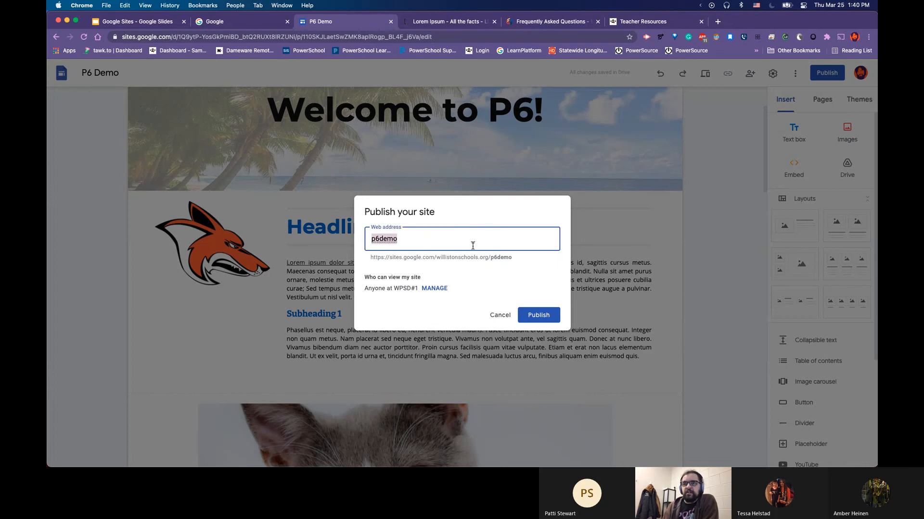
click(532, 260)
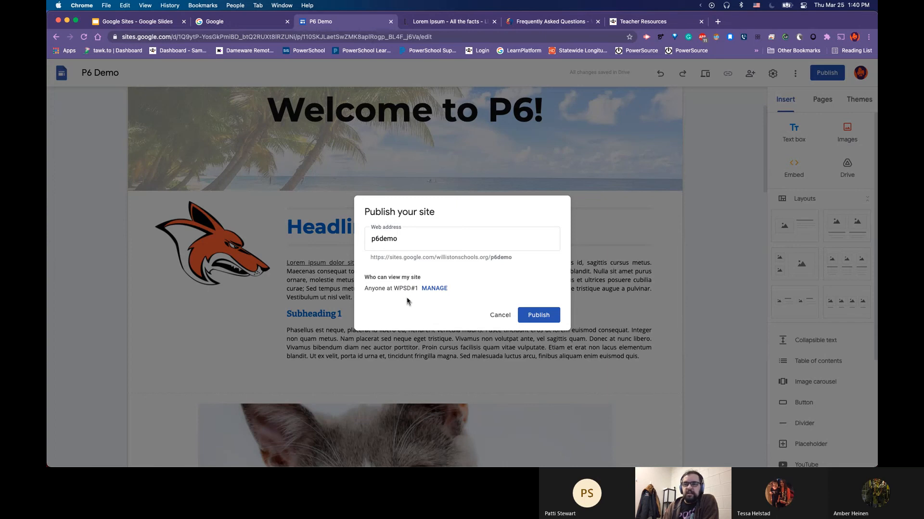
- Set the published site's link access to Public and publish the site
click(434, 289)
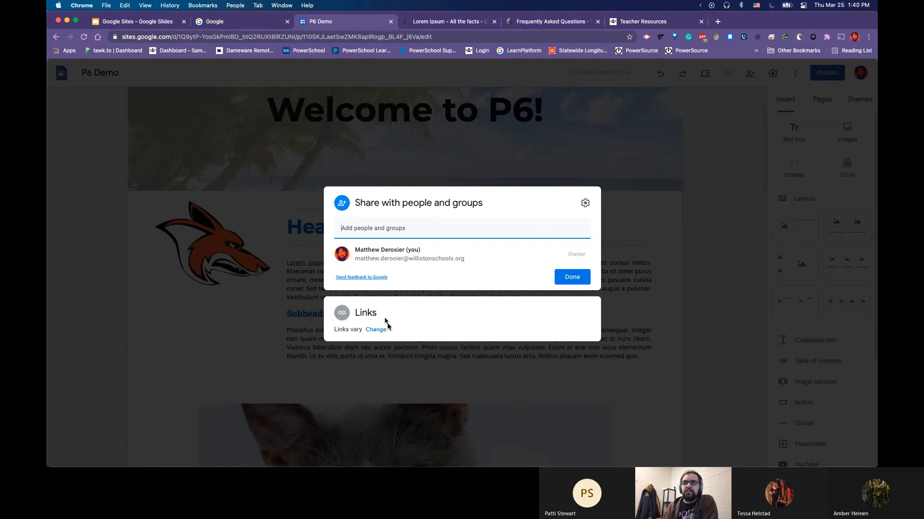
click(376, 330)
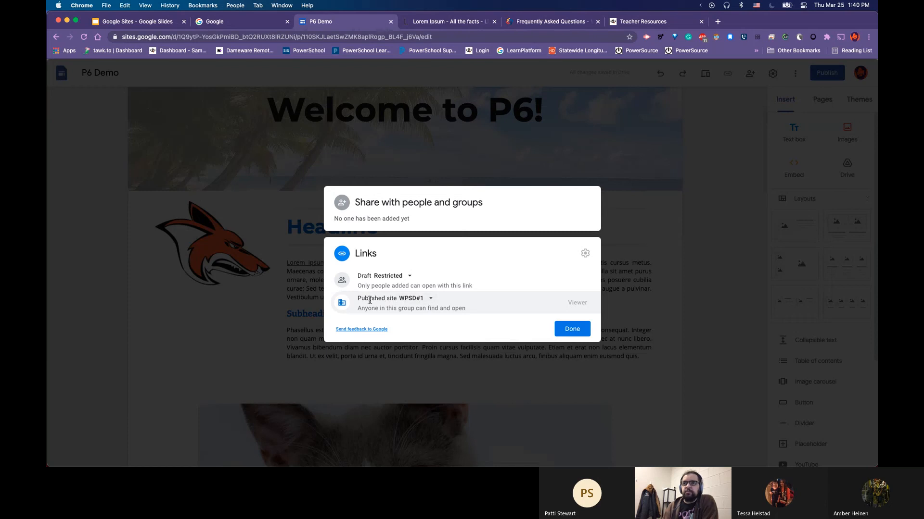
click(421, 301)
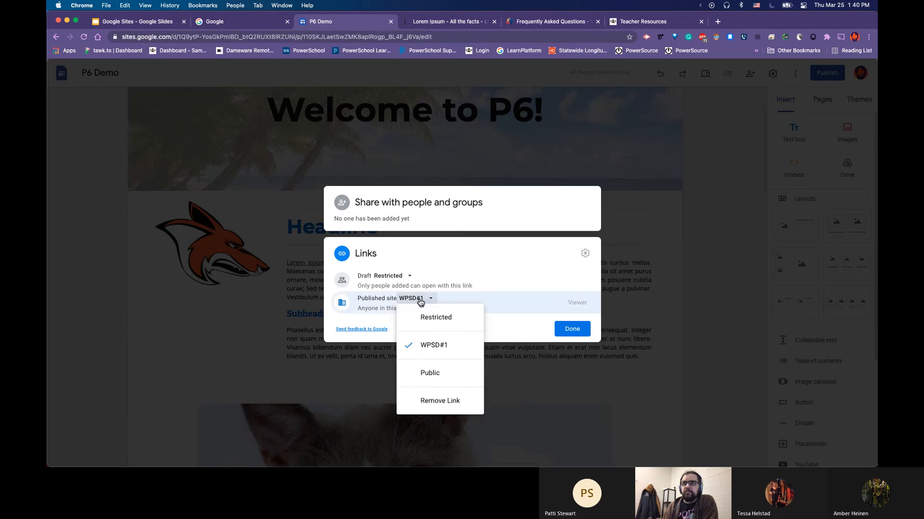
click(430, 372)
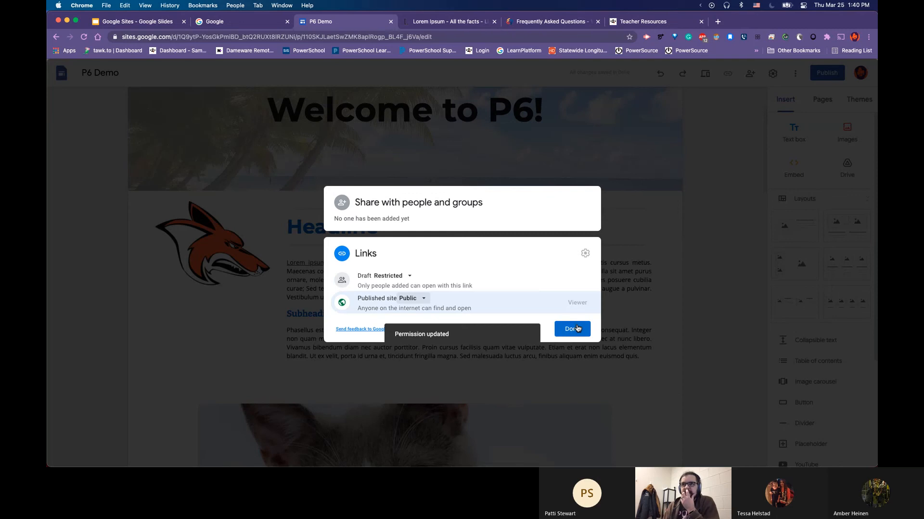
click(577, 330)
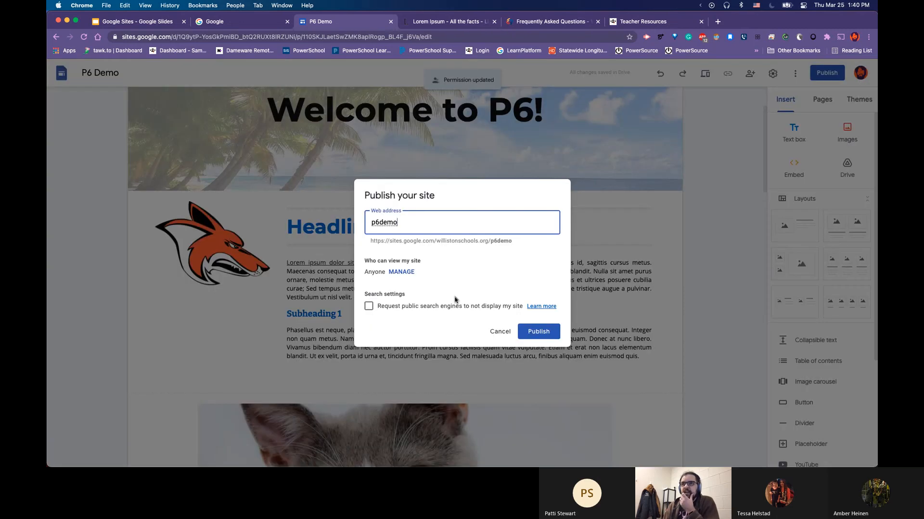
click(535, 331)
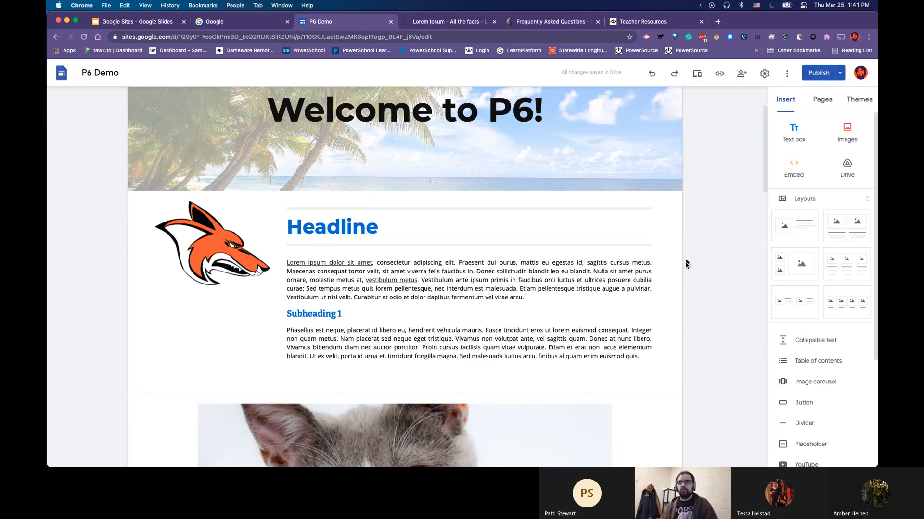
- Copy the published site link
scroll(694, 276, down, 3)
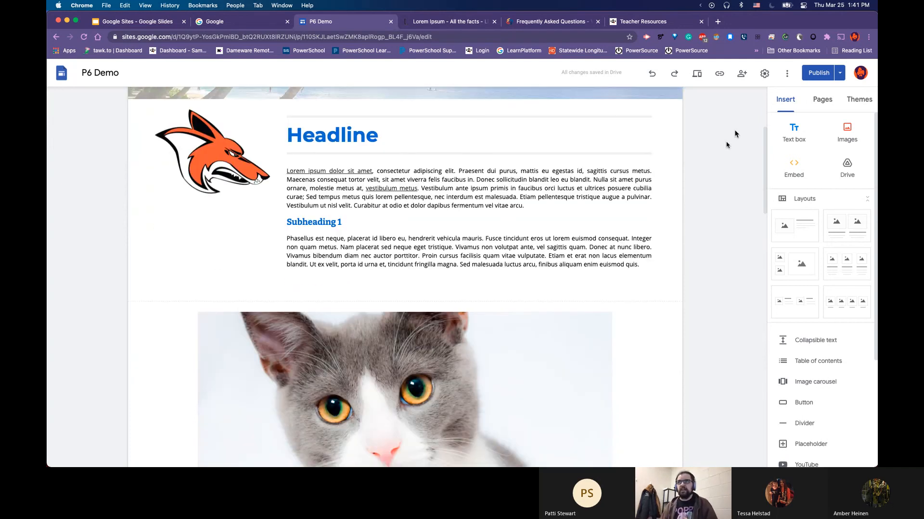
scroll(727, 144, up, 3)
click(719, 73)
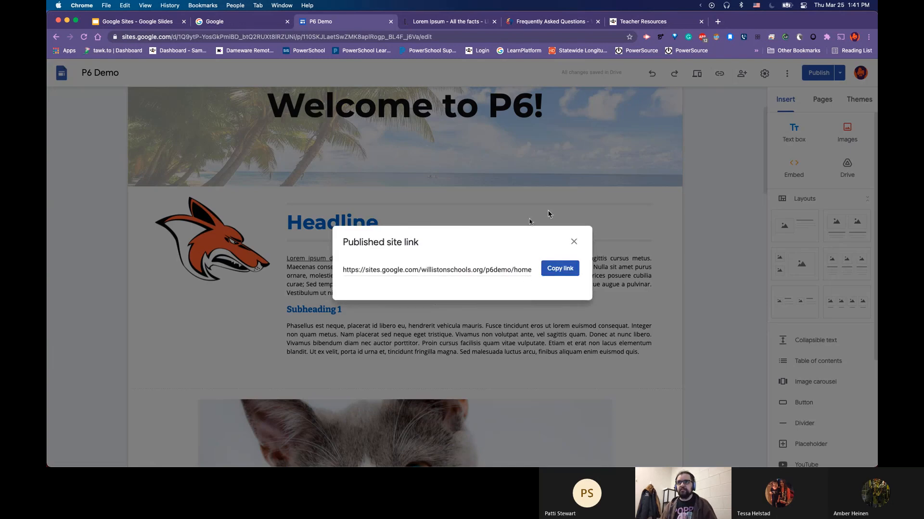
click(572, 270)
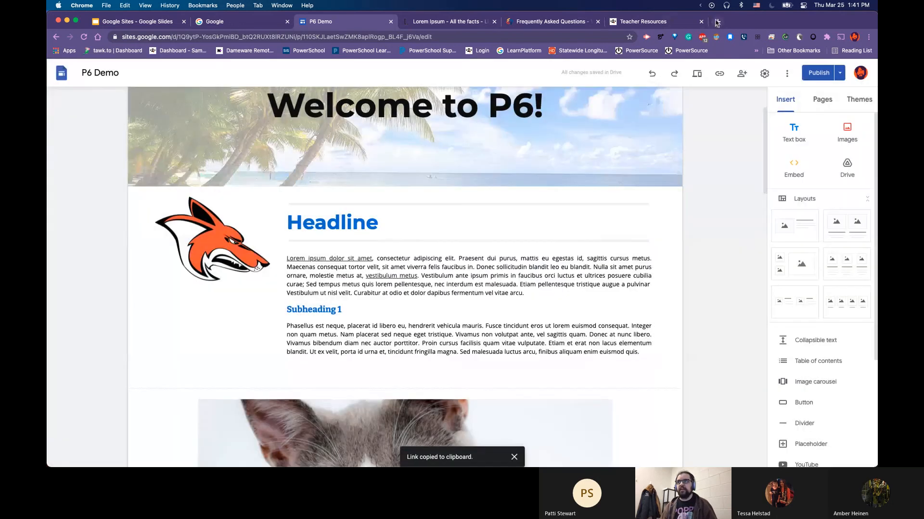
- Open the copied site address in a new browser tab and follow the "vestibulum metus" link on the published Home page
click(716, 22)
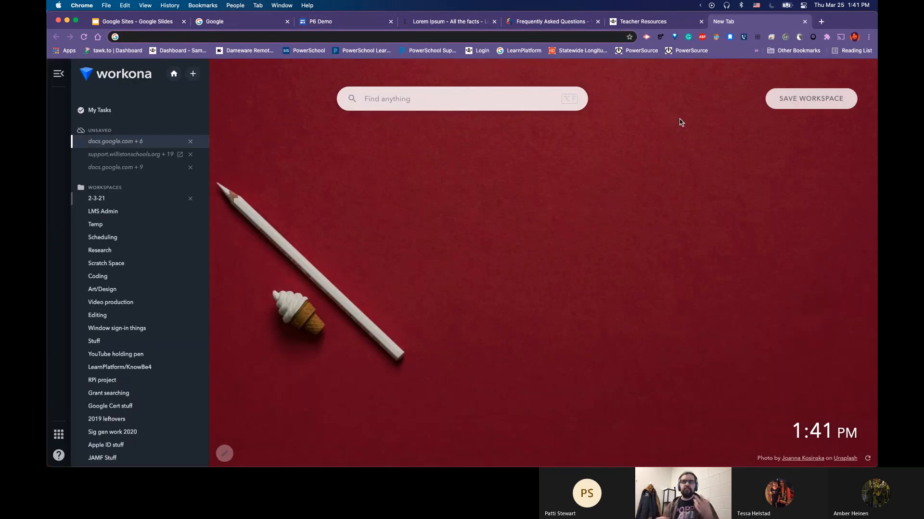
key(super+v)
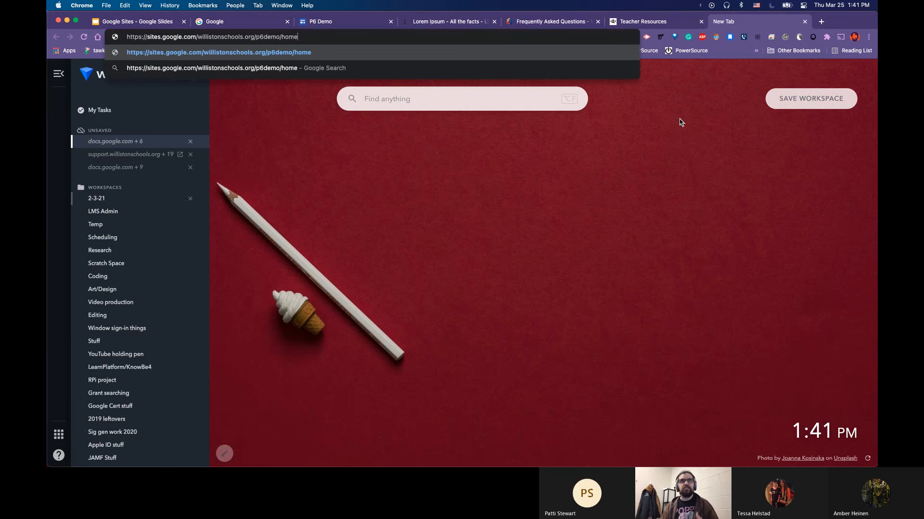
key(Return)
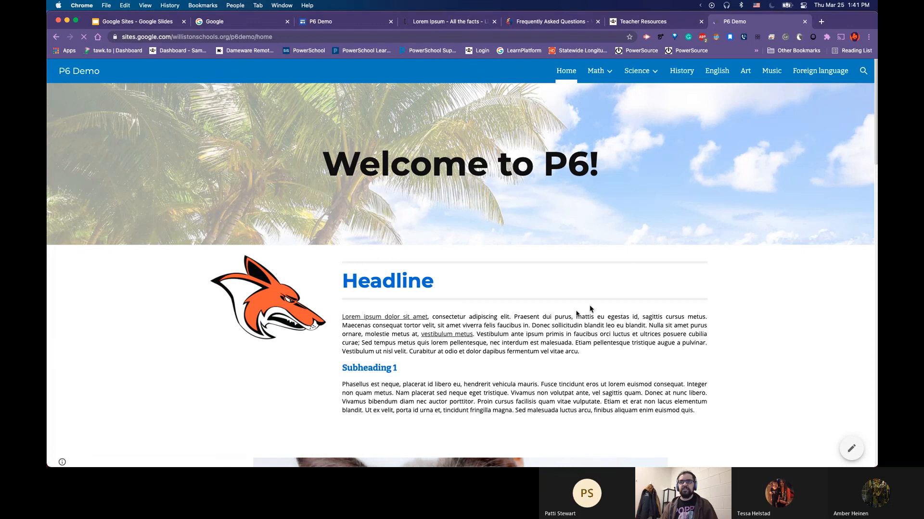
click(447, 335)
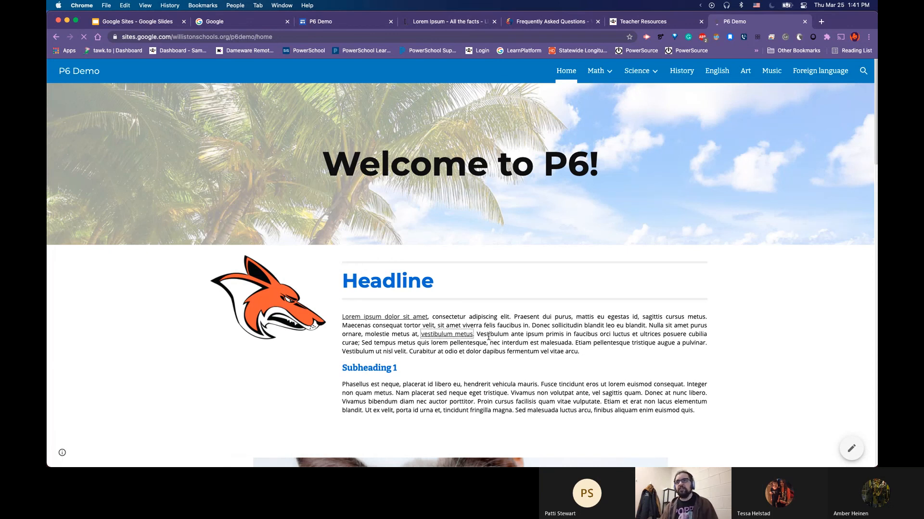
click(449, 337)
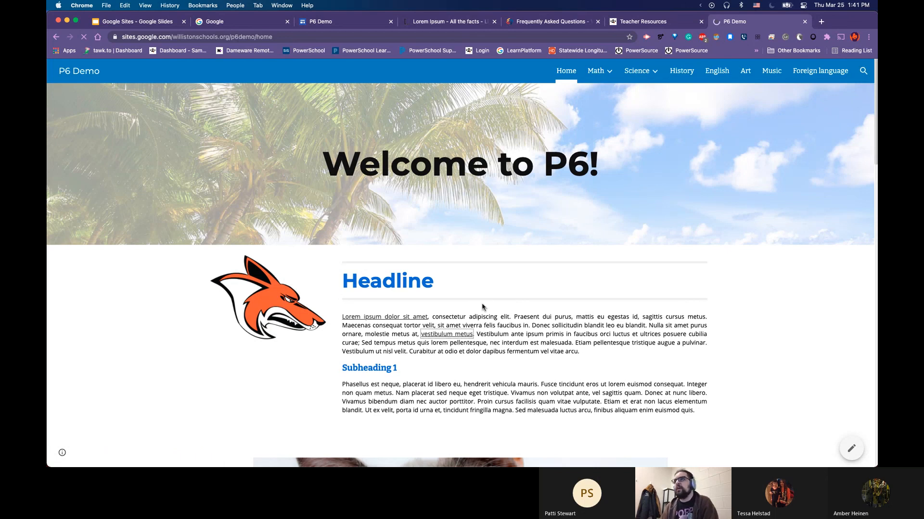
- Return to the P6 Demo editor and insert a collapsible text block on the Precalculus page
click(341, 23)
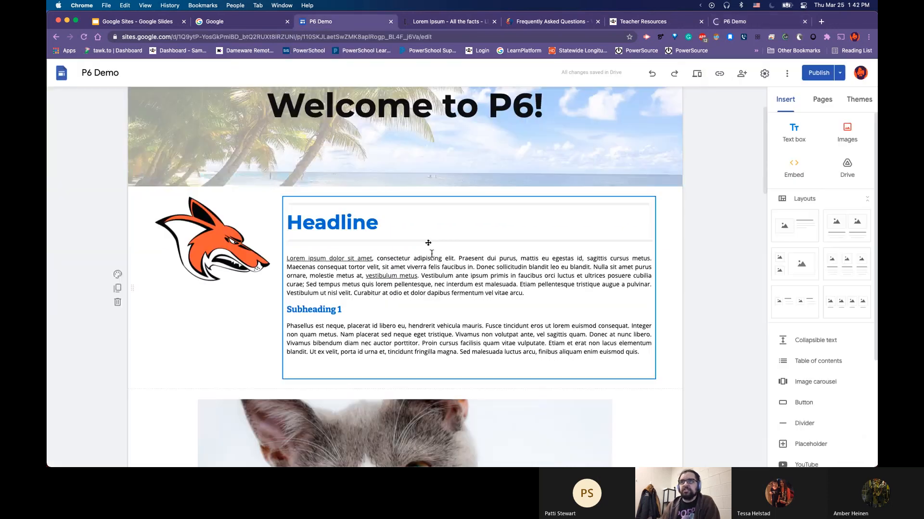
click(824, 99)
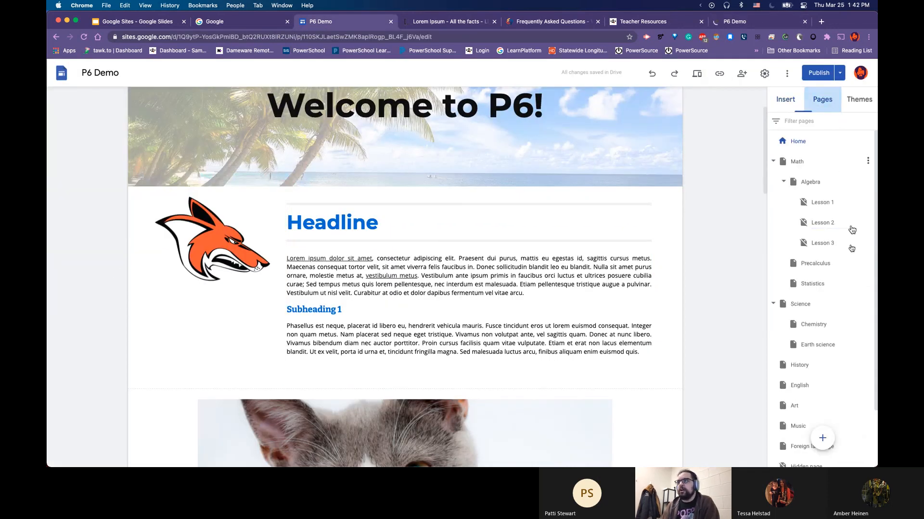
click(815, 272)
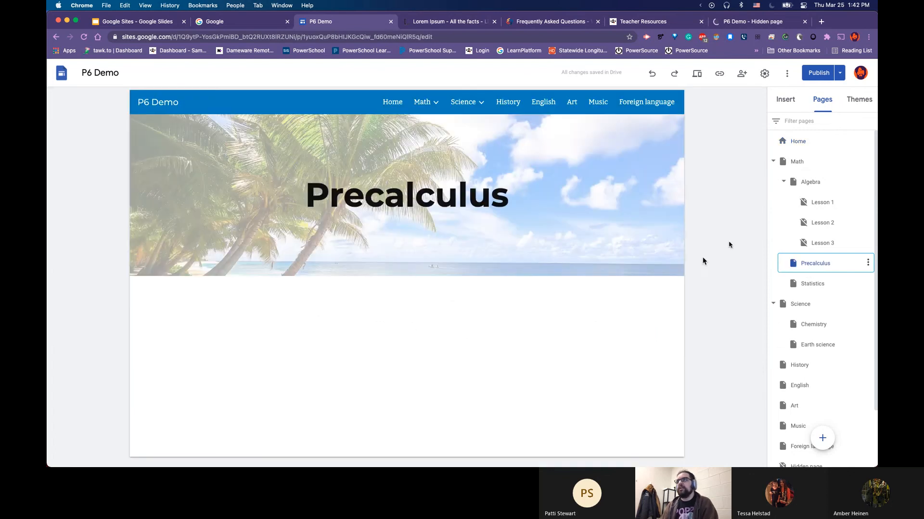
click(785, 99)
click(817, 341)
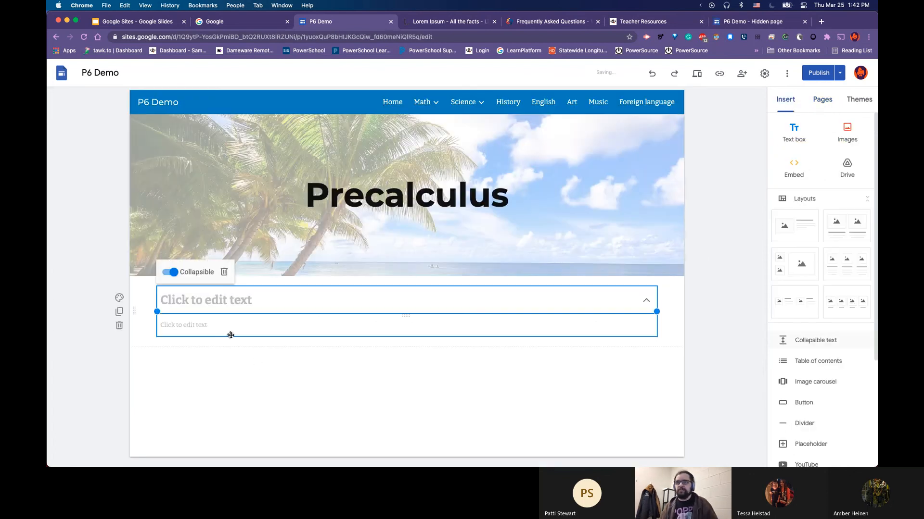
- Switch to the Williston Frequently Asked Questions page and expand the question "How does my child access CoyoNet?"
click(643, 22)
click(548, 21)
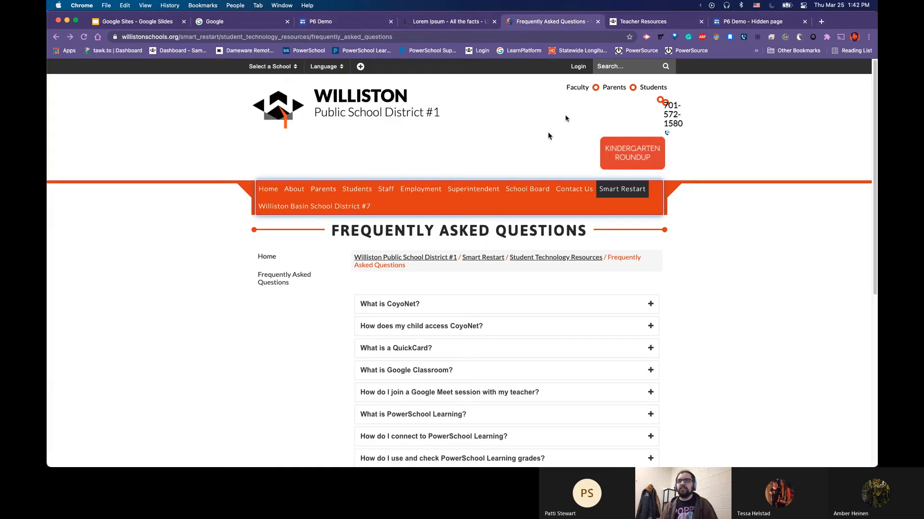
scroll(481, 336, down, 3)
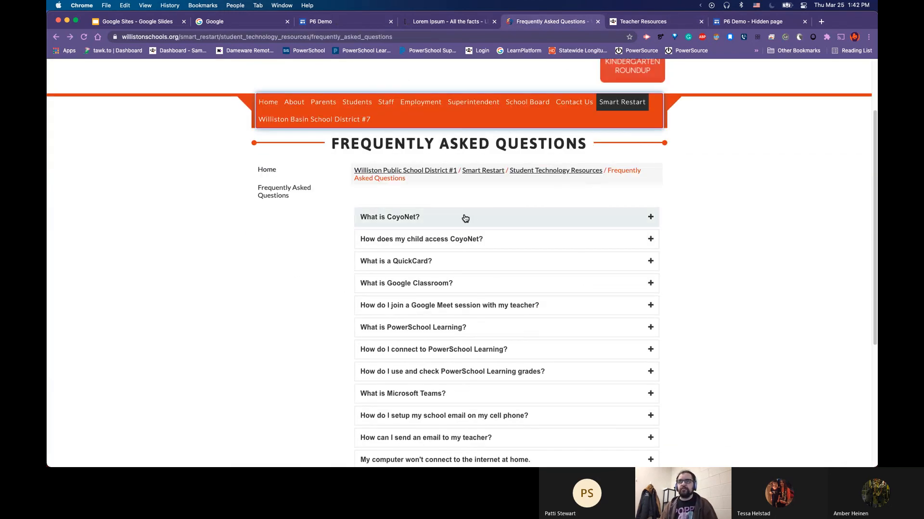
click(501, 244)
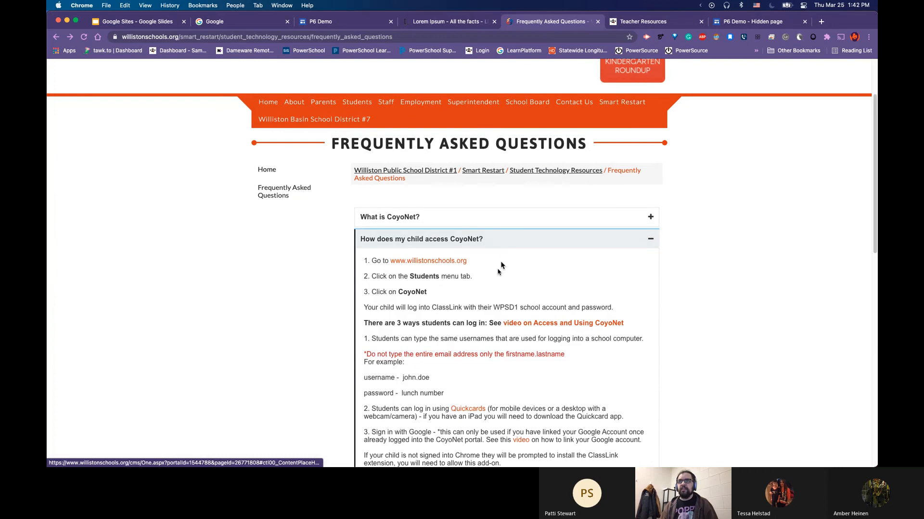
- Collapse the "How does my child access CoyoNet?" answer and try opening and closing the QuickCard and PowerSchool Learning questions
scroll(500, 267, down, 5)
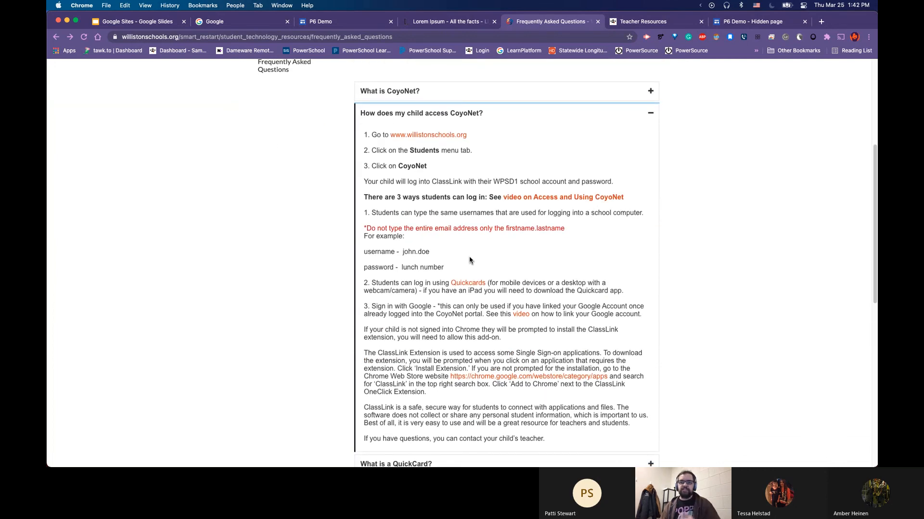
click(520, 115)
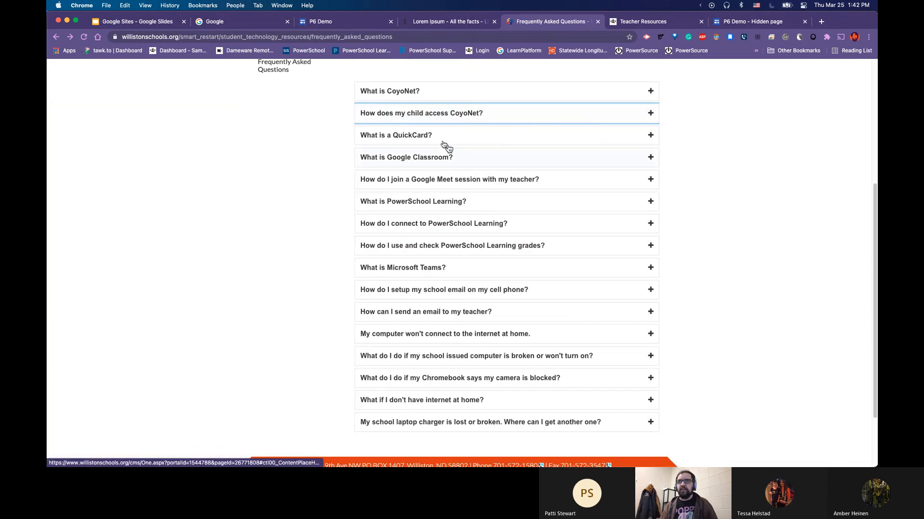
click(560, 137)
click(546, 139)
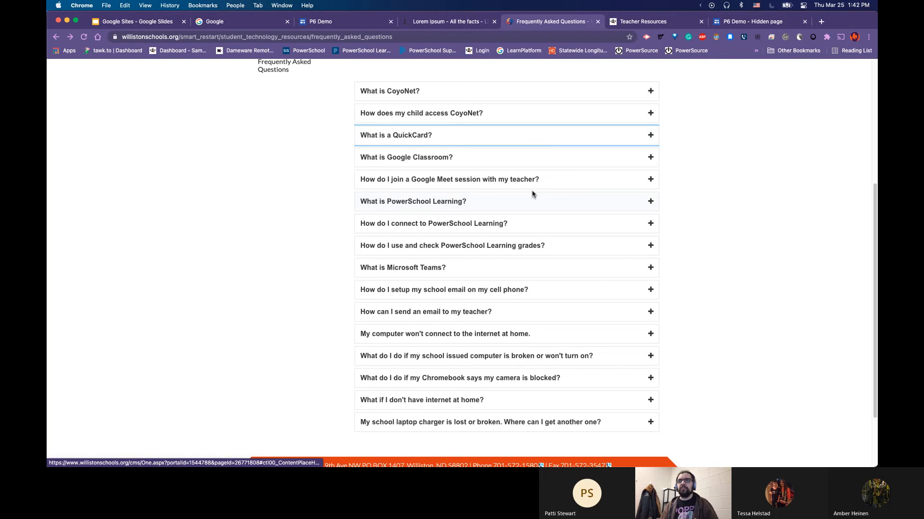
click(531, 200)
click(531, 202)
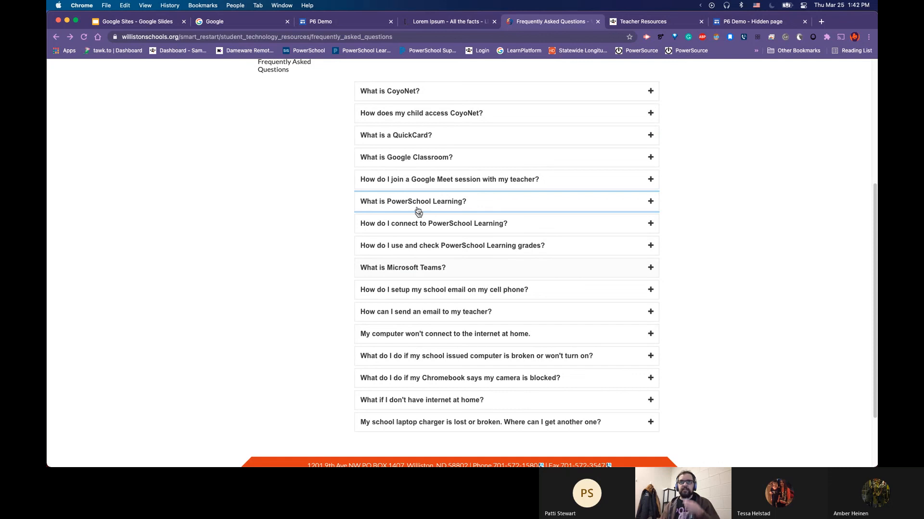
- Return to the P6 Demo editor and set the collapsible block's heading on the Precalculus page to "Item 1"
click(334, 22)
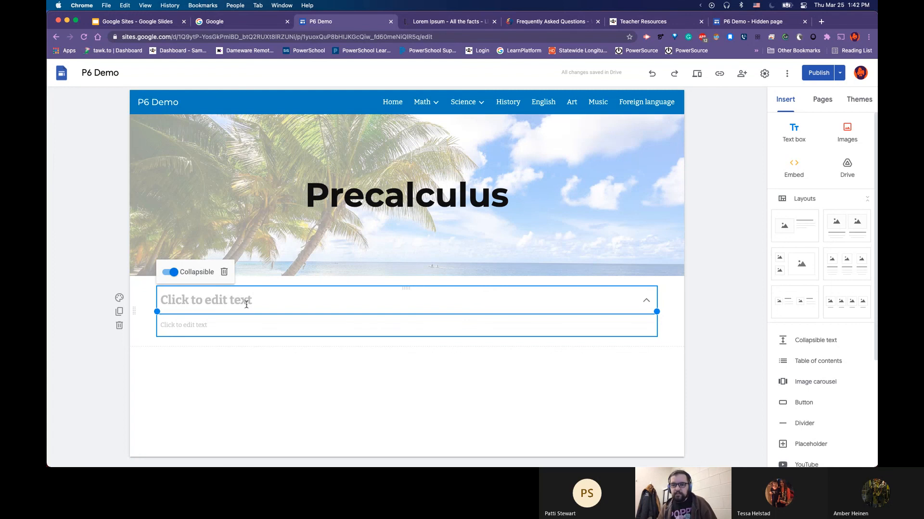
click(220, 305)
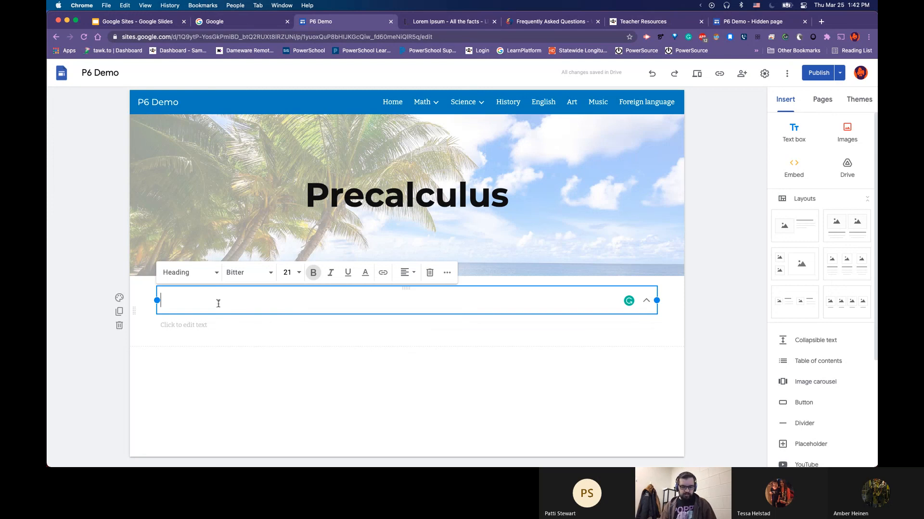
text(Item 1)
click(297, 374)
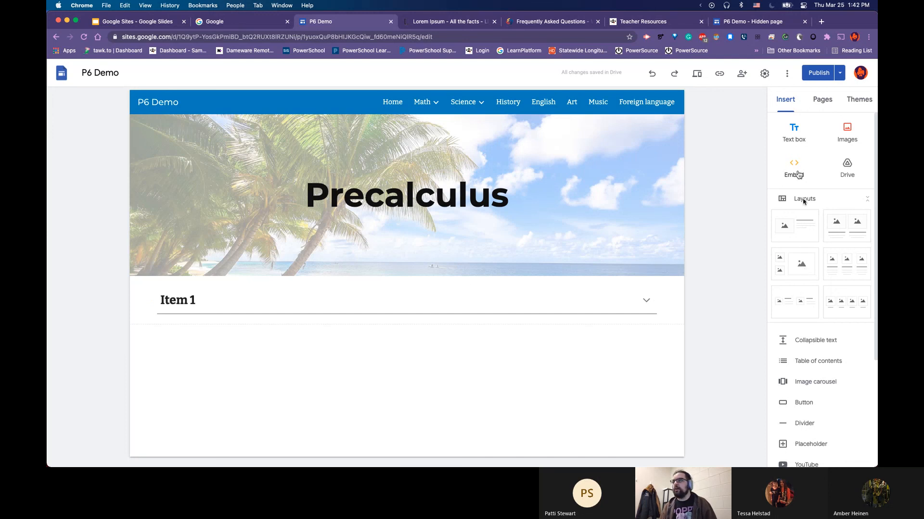
- Insert a second collapsible text block on the Precalculus page with the heading "Item 2"
click(801, 341)
click(237, 331)
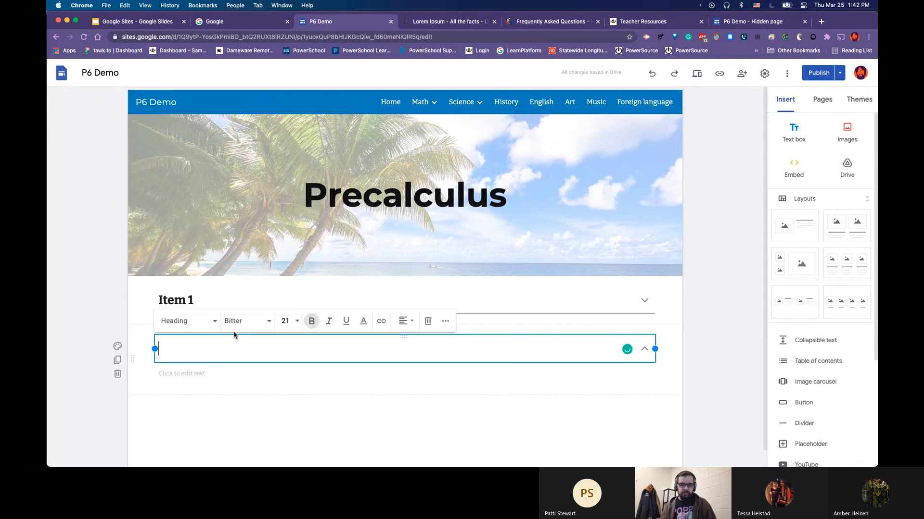
text(Item 2)
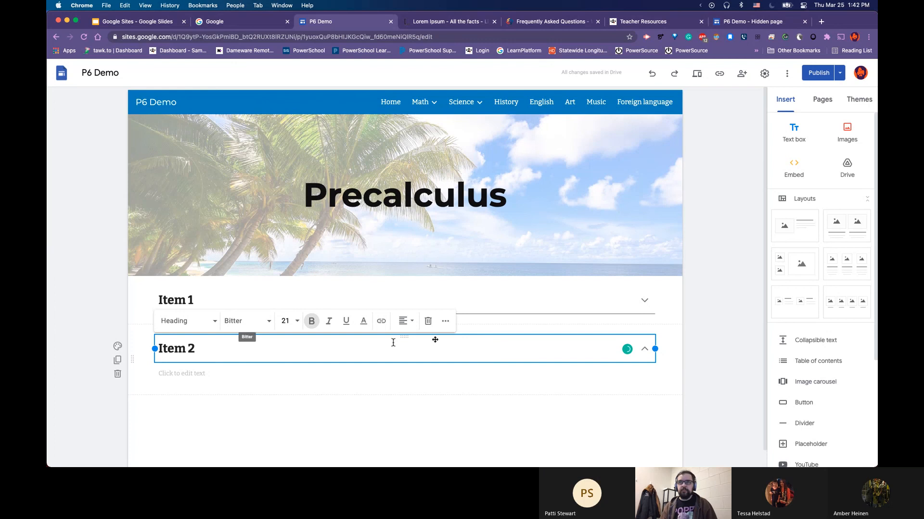
- Copy the two selected Lorem Ipsum paragraphs from the generator page and paste them as the body text under "Item 1"
click(443, 24)
right_click(346, 179)
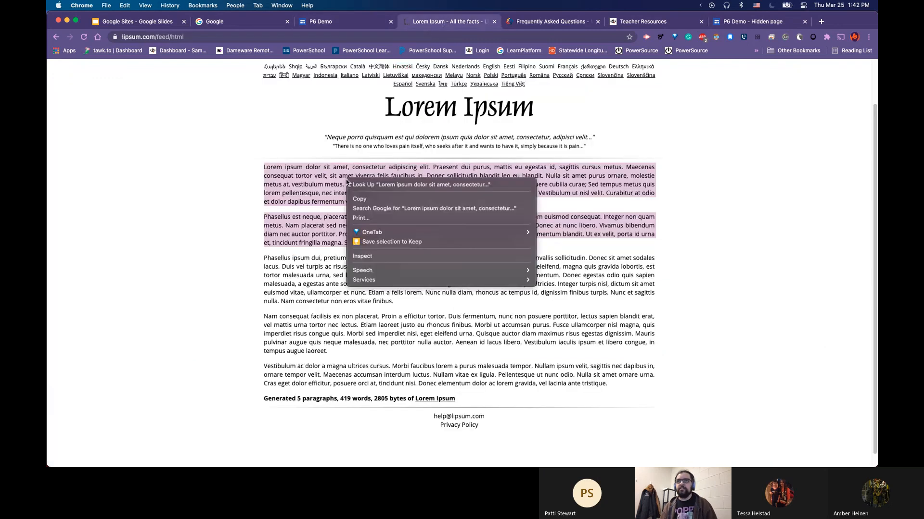
click(358, 199)
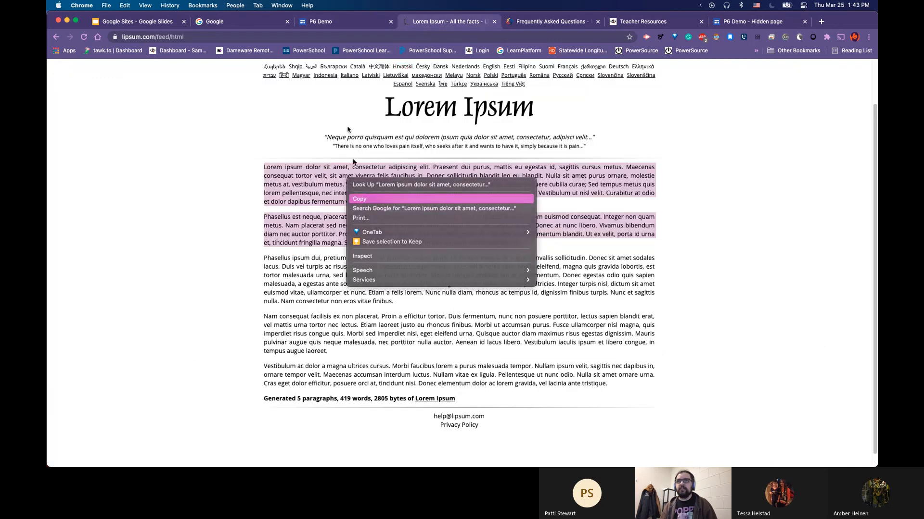
click(354, 25)
click(428, 293)
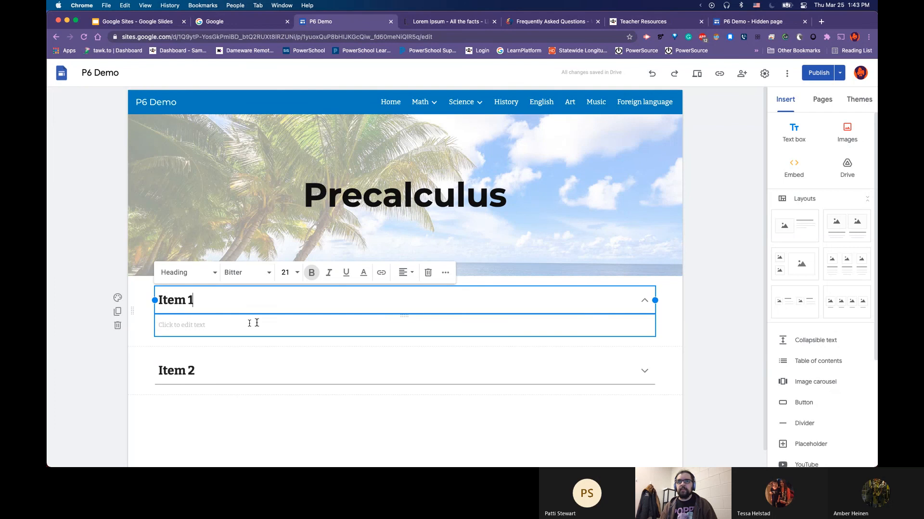
click(229, 320)
key(super+v)
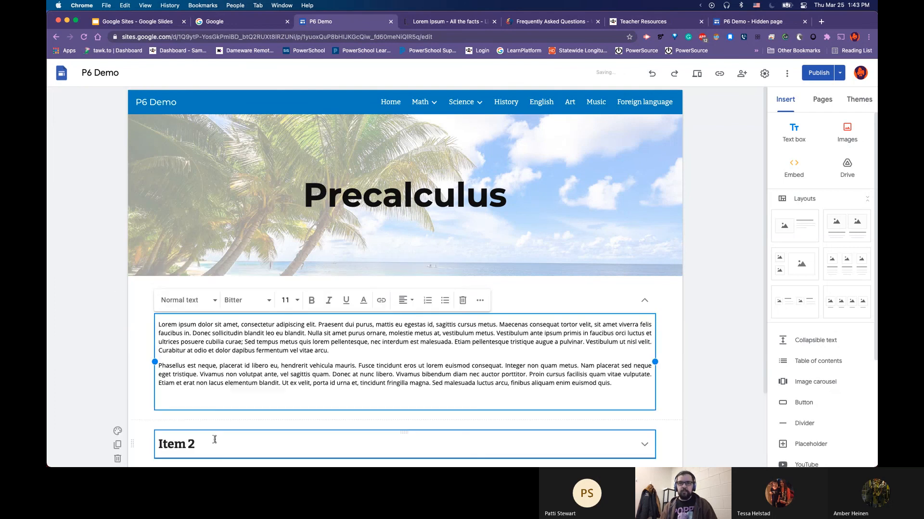
- Paste the same Lorem Ipsum paragraphs as the body text under "Item 2" and deselect the block
click(215, 449)
click(210, 345)
click(207, 376)
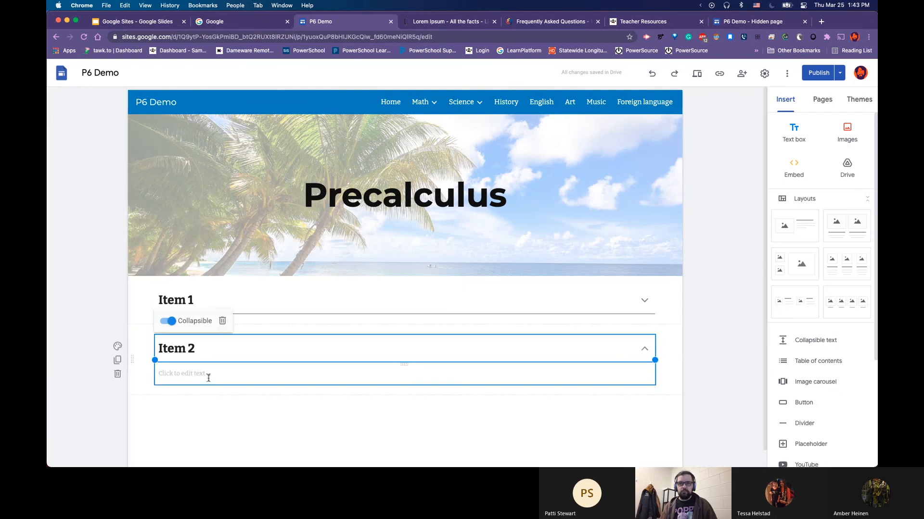
key(super+v)
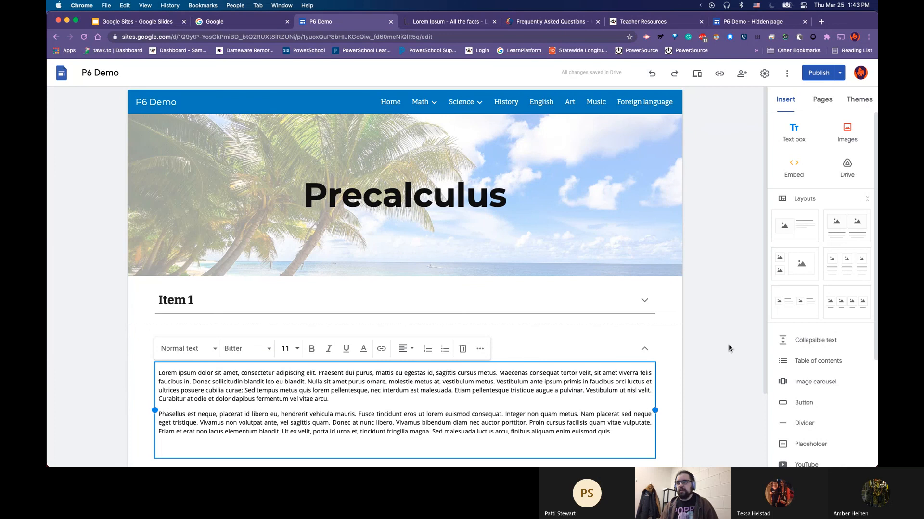
click(697, 365)
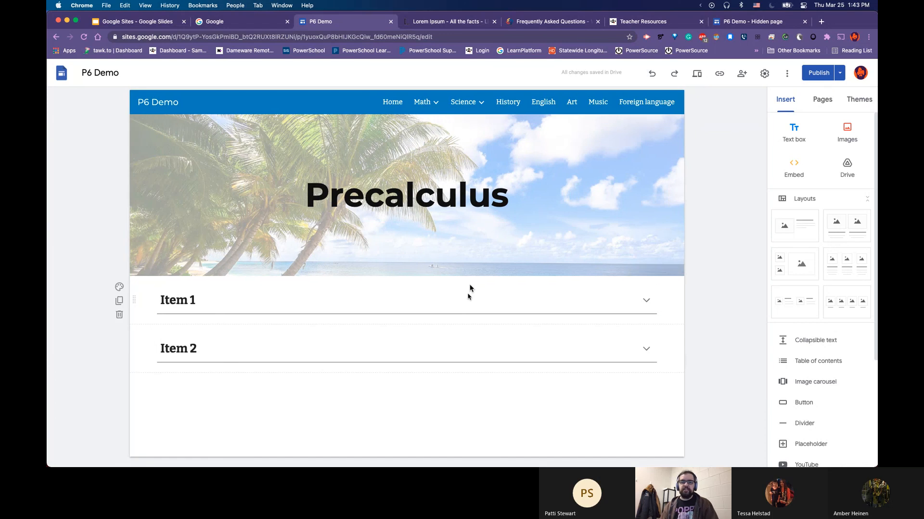
click(532, 349)
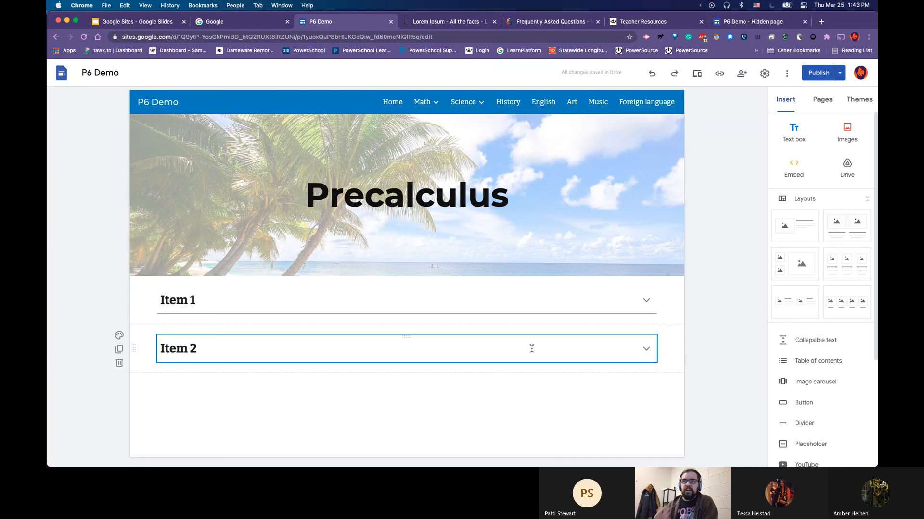
click(666, 299)
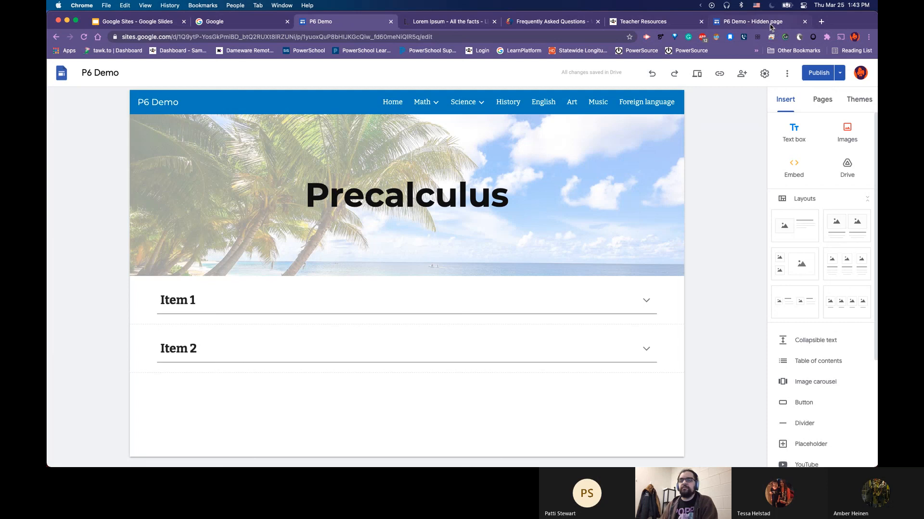
- Review the Precalculus draft changes, publish them and switch to the browser tab with the published P6 Demo site
click(816, 74)
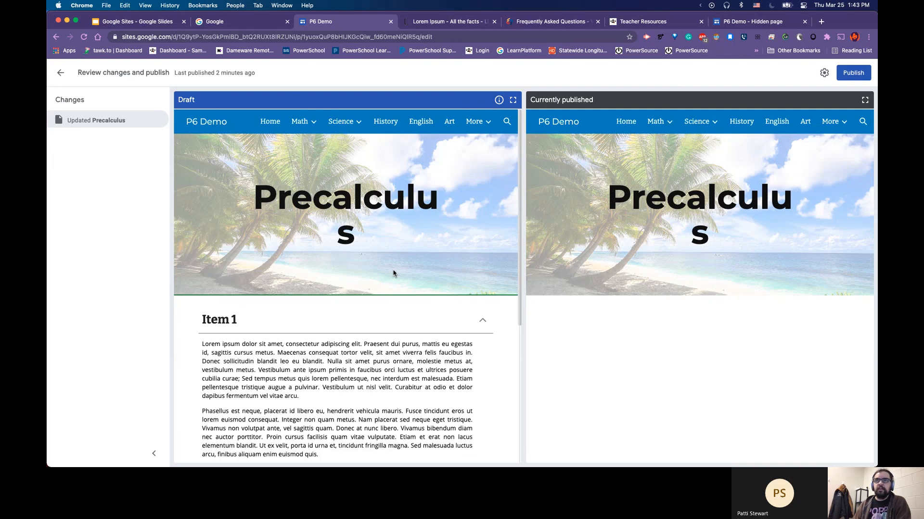
scroll(366, 271, down, 5)
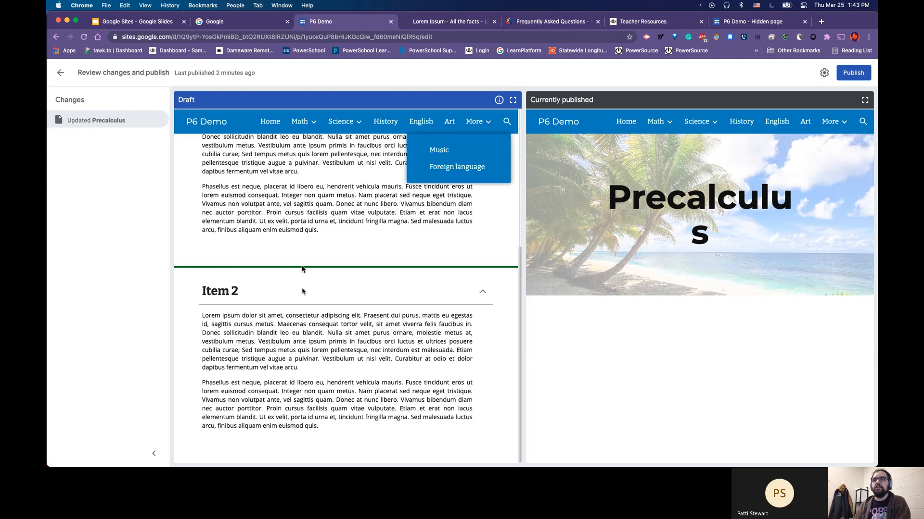
click(851, 73)
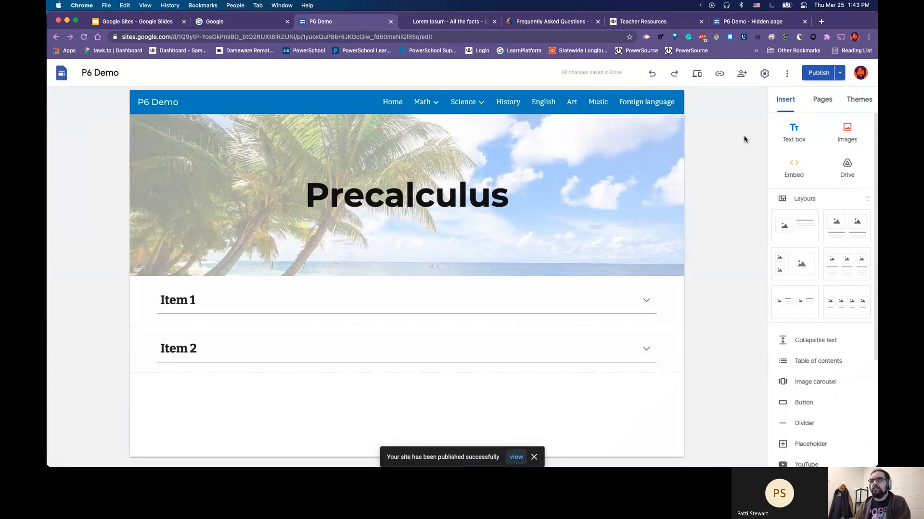
click(726, 22)
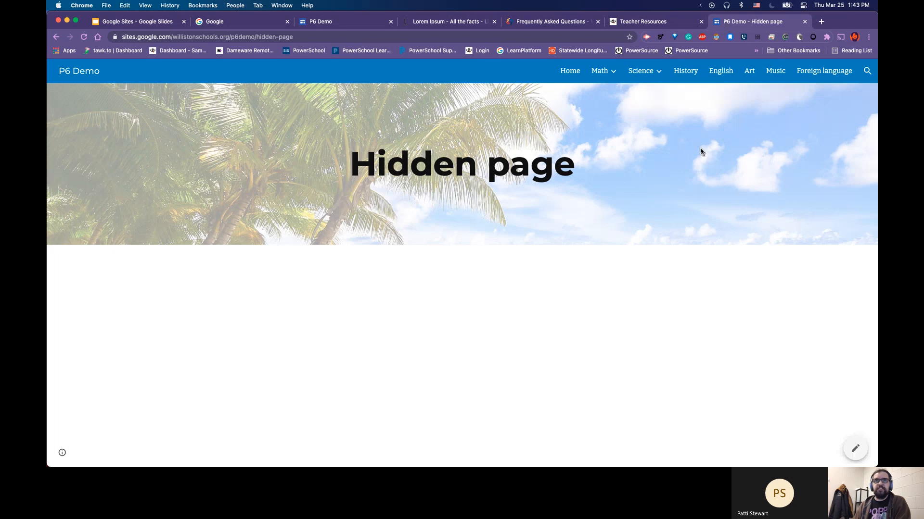